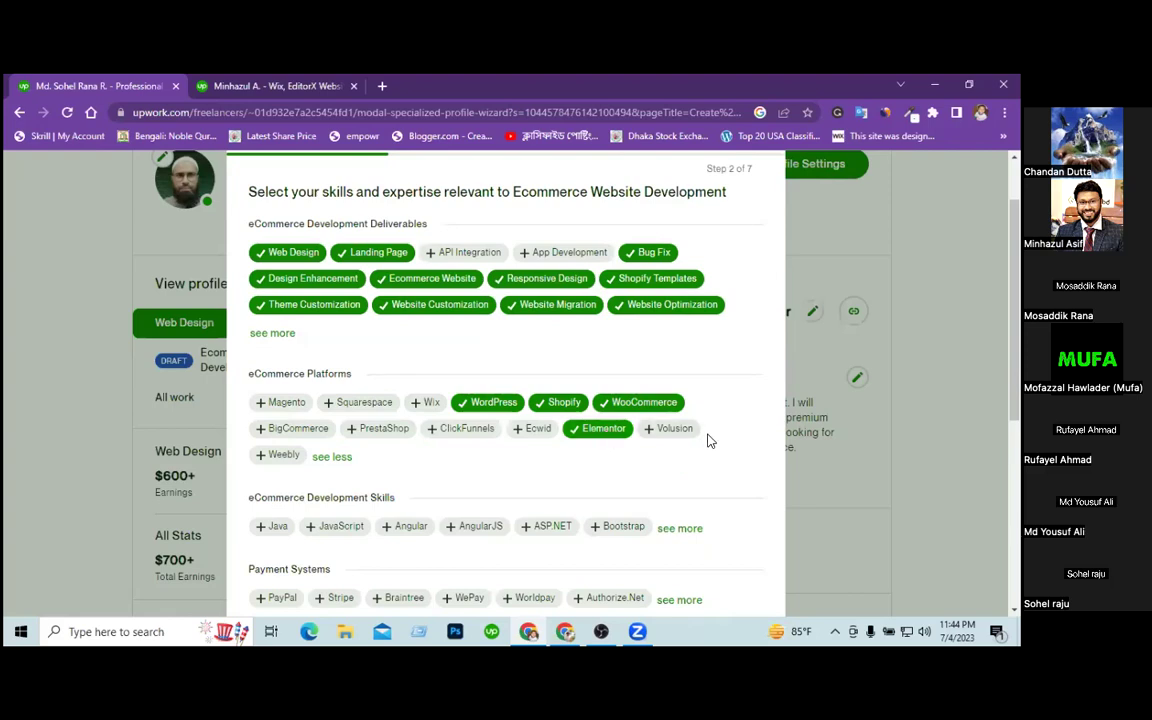
Add HTML, HTML5, CSS and CSS 3 from the full eCommerce Development skills list.
{"action": "scroll", "coordinate": [708, 440], "scroll_direction": "down", "scroll_amount": 2}
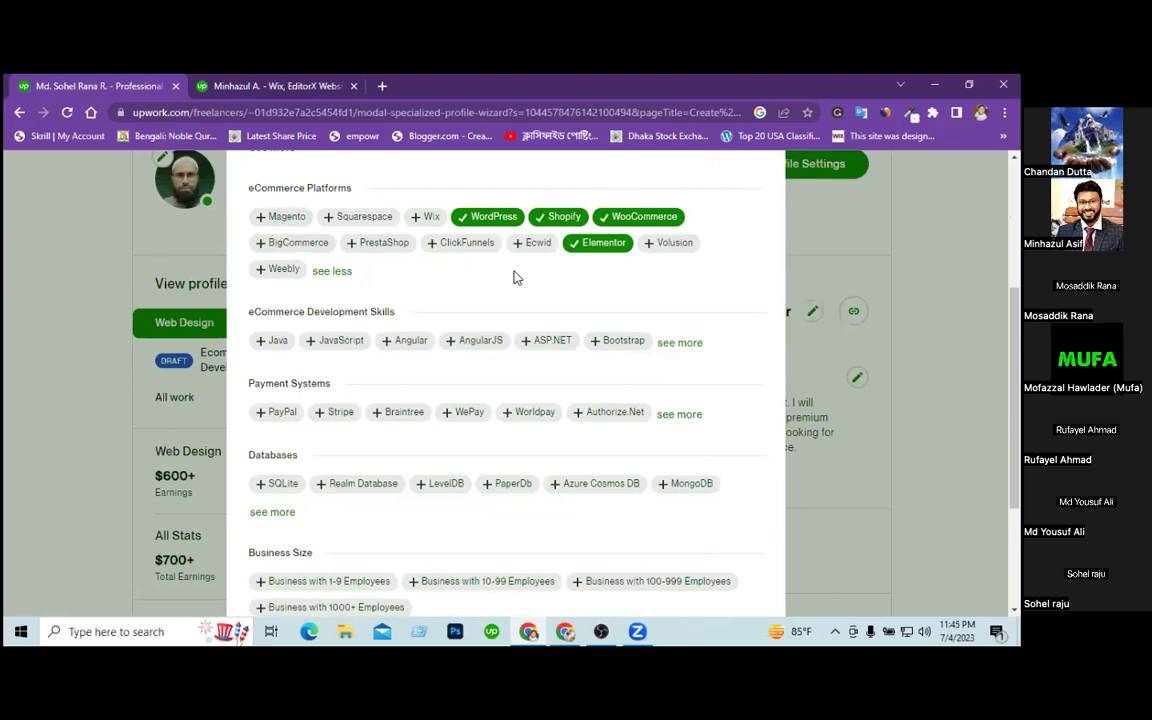
{"action": "left_click", "coordinate": [680, 342]}
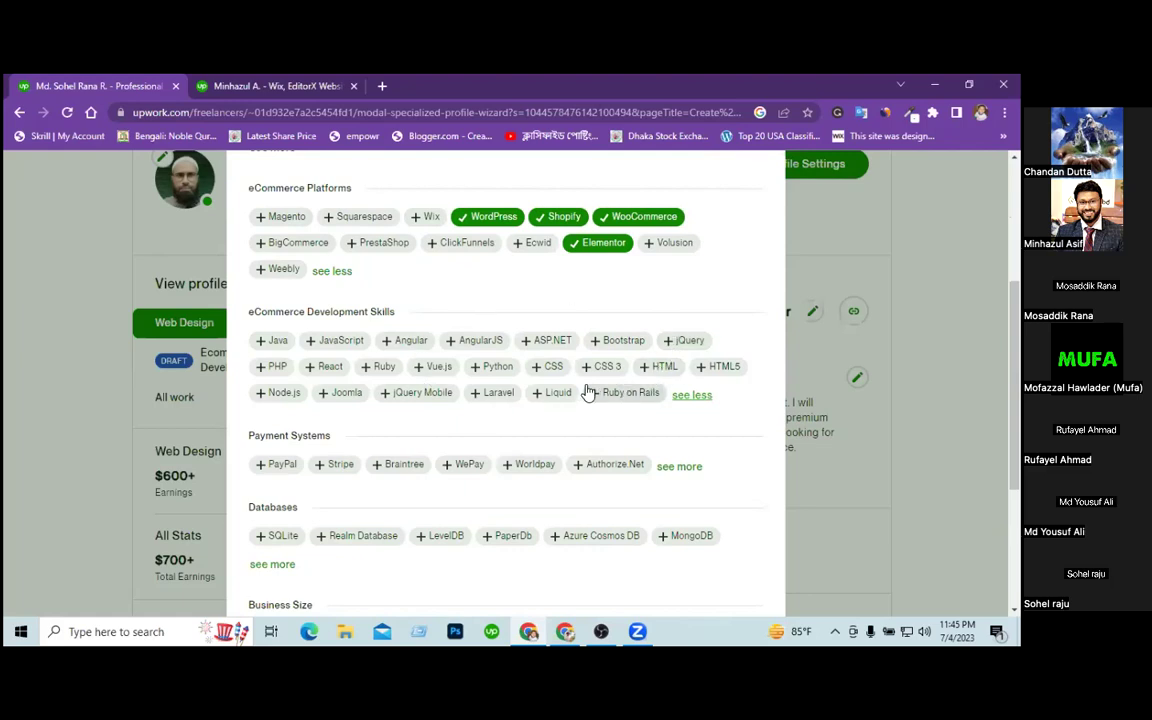
{"action": "left_click", "coordinate": [663, 367]}
{"action": "left_click", "coordinate": [724, 367]}
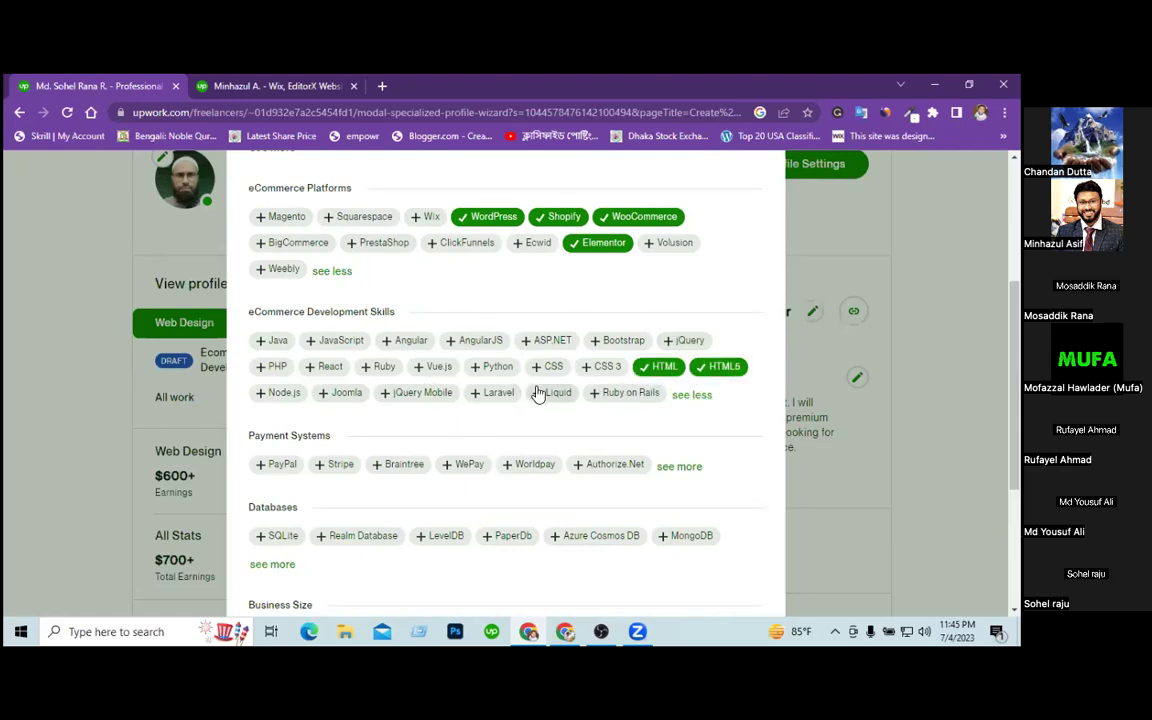
{"action": "left_click", "coordinate": [602, 367]}
{"action": "left_click", "coordinate": [548, 367]}
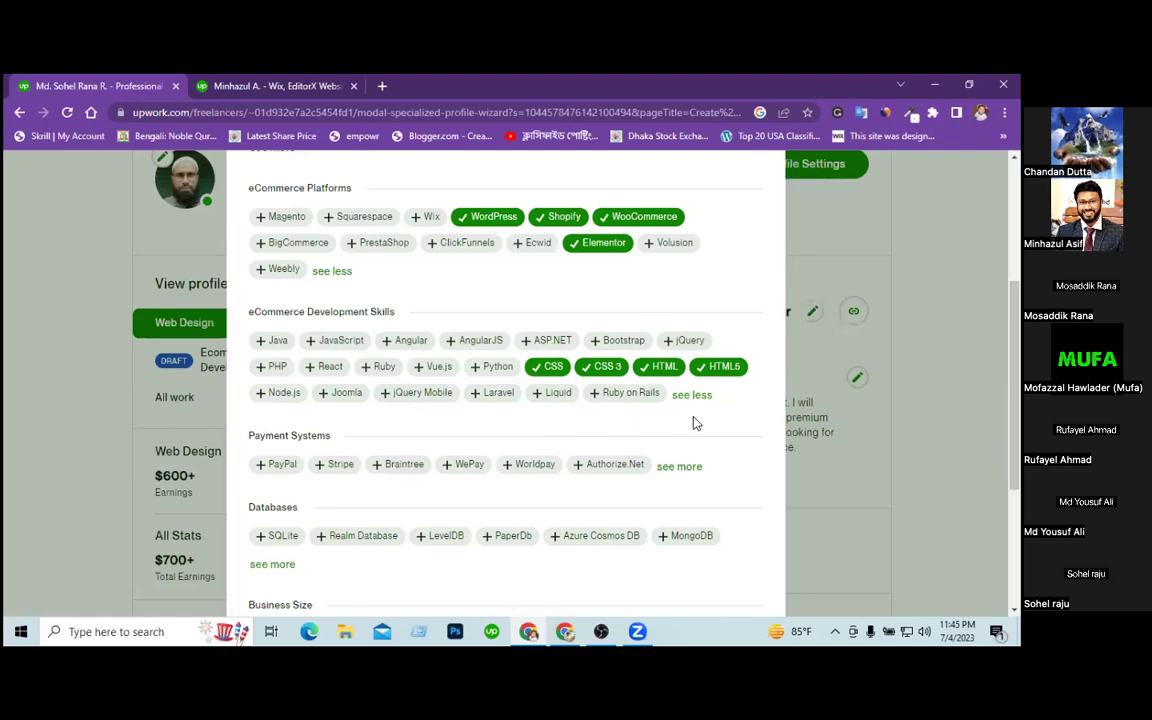
Target all four business sizes (1-9, 10-99, 100-999, 1000+ employees) and save the step.
{"action": "scroll", "coordinate": [695, 422], "scroll_direction": "down", "scroll_amount": 2}
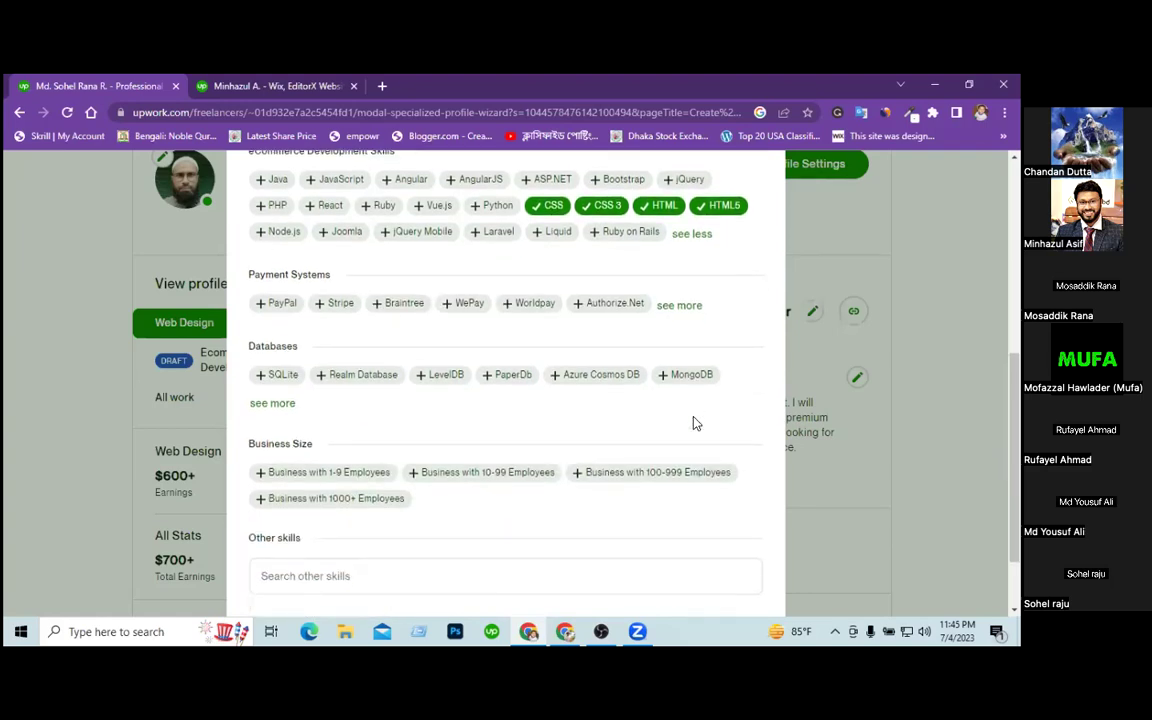
{"action": "scroll", "coordinate": [695, 423], "scroll_direction": "up", "scroll_amount": 2}
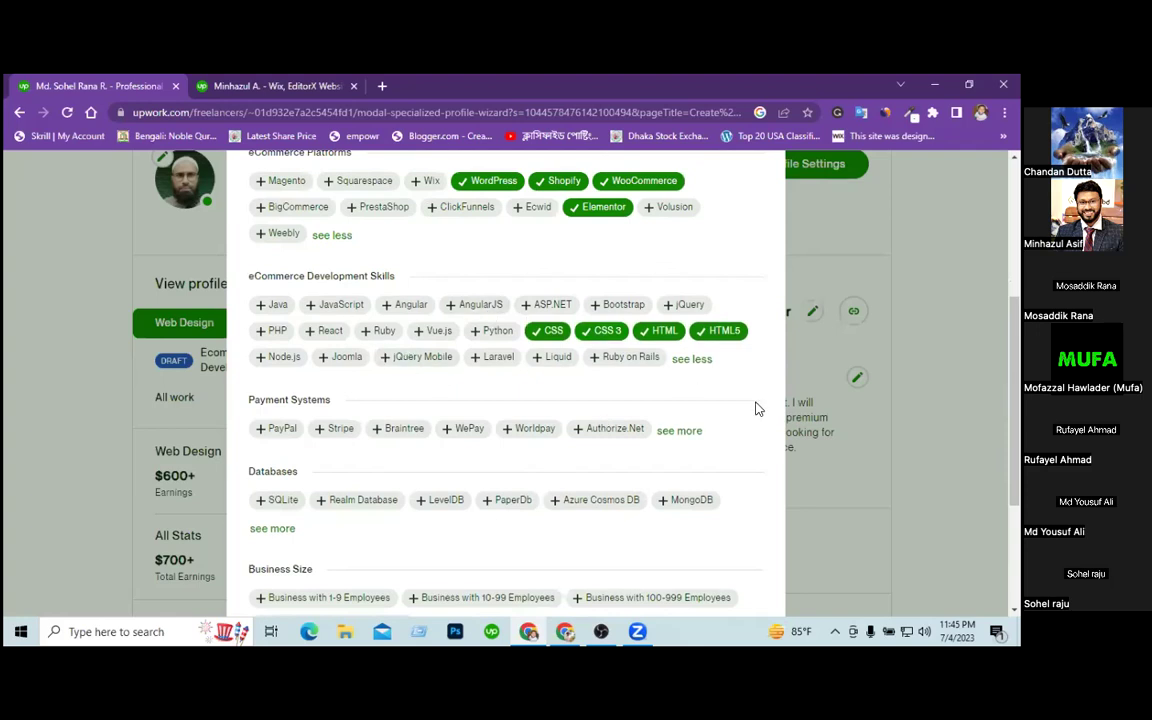
{"action": "scroll", "coordinate": [757, 408], "scroll_direction": "down", "scroll_amount": 1}
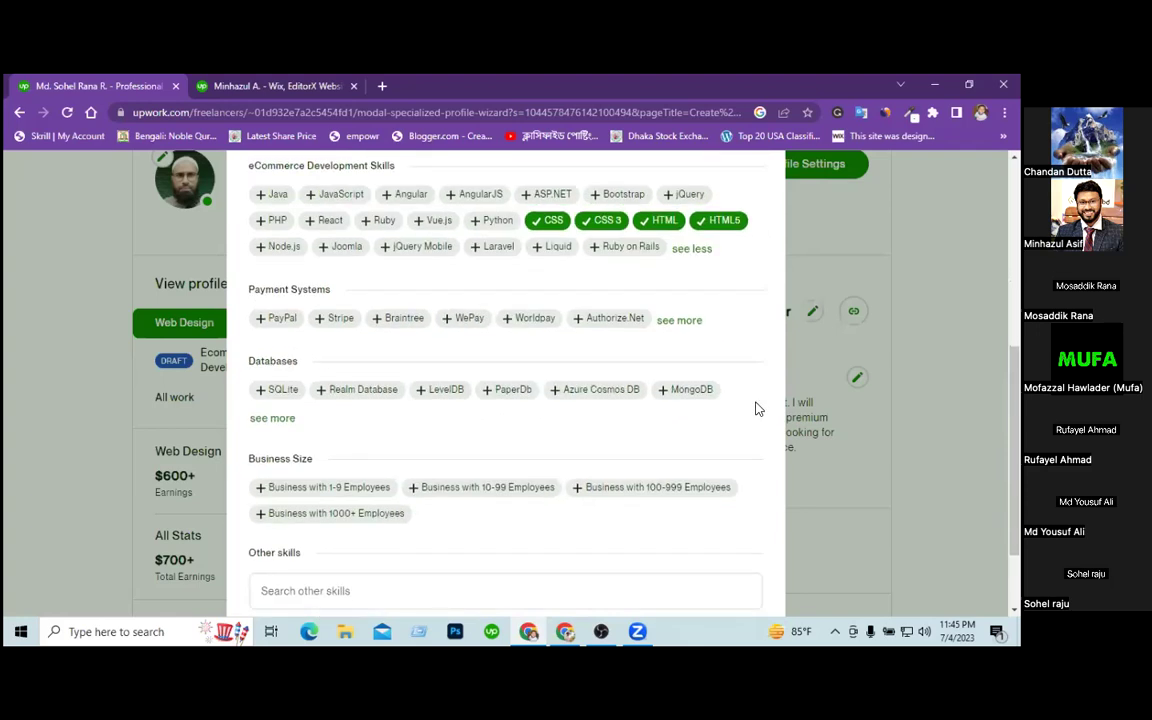
{"action": "scroll", "coordinate": [757, 408], "scroll_direction": "down", "scroll_amount": 1}
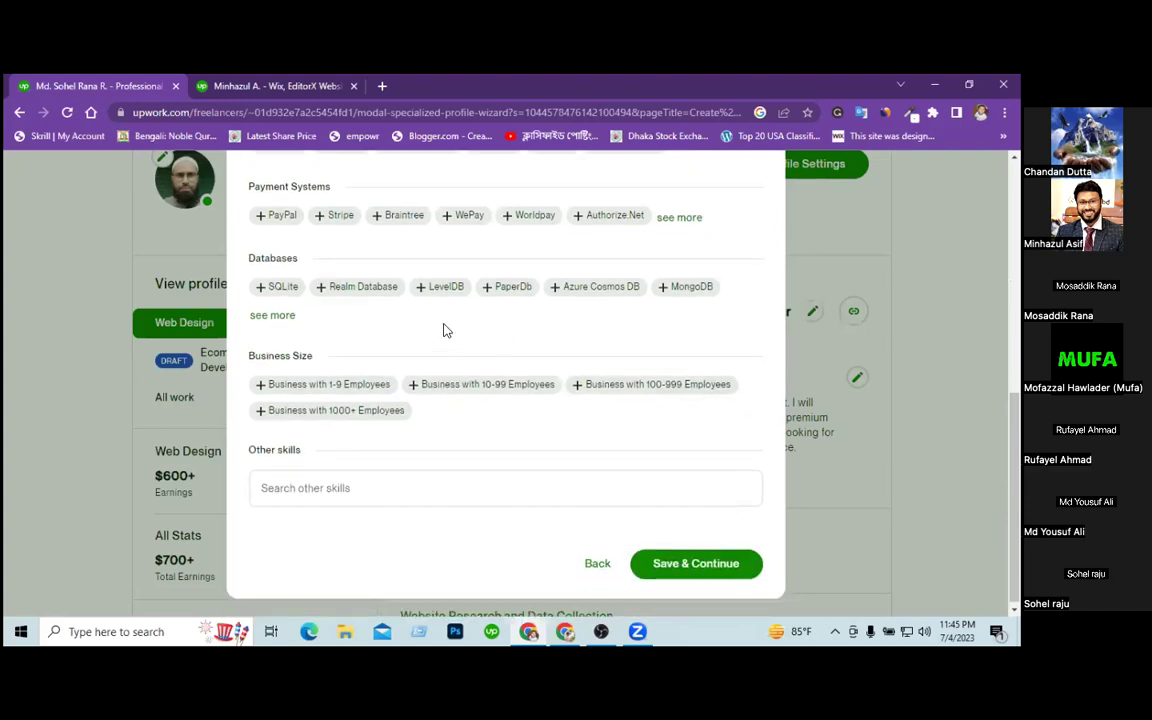
{"action": "left_click", "coordinate": [337, 386]}
{"action": "left_click", "coordinate": [462, 388]}
{"action": "left_click", "coordinate": [609, 388]}
{"action": "left_click", "coordinate": [368, 410]}
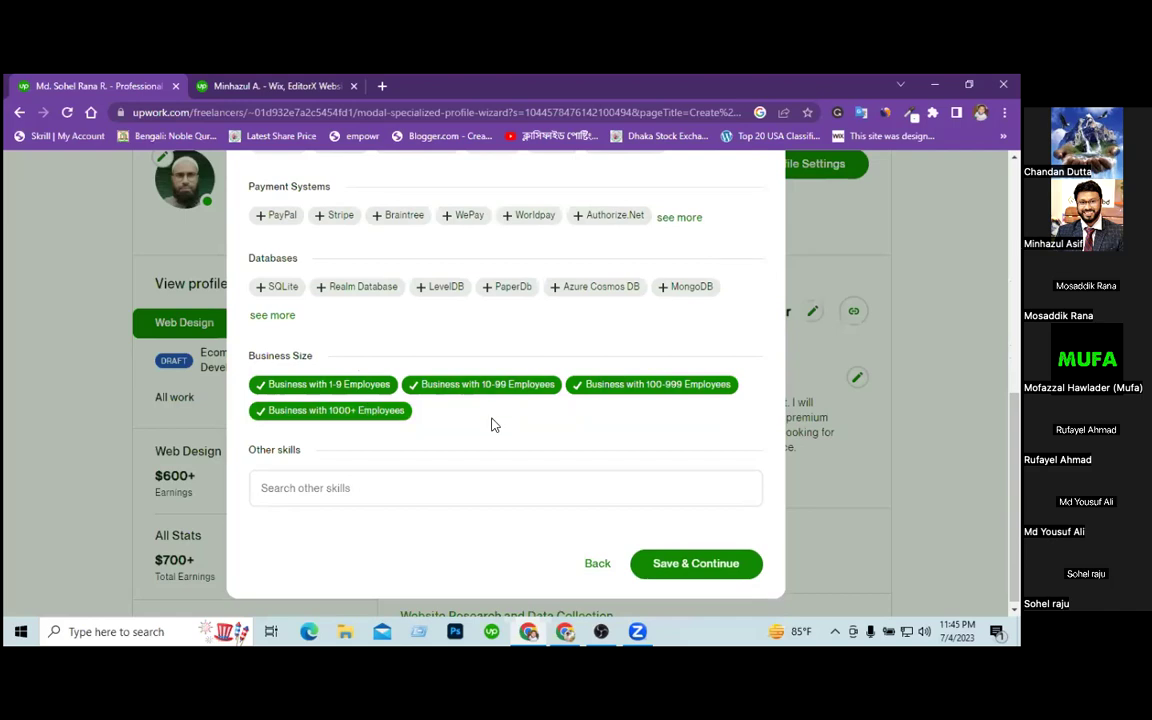
{"action": "left_click", "coordinate": [665, 563]}
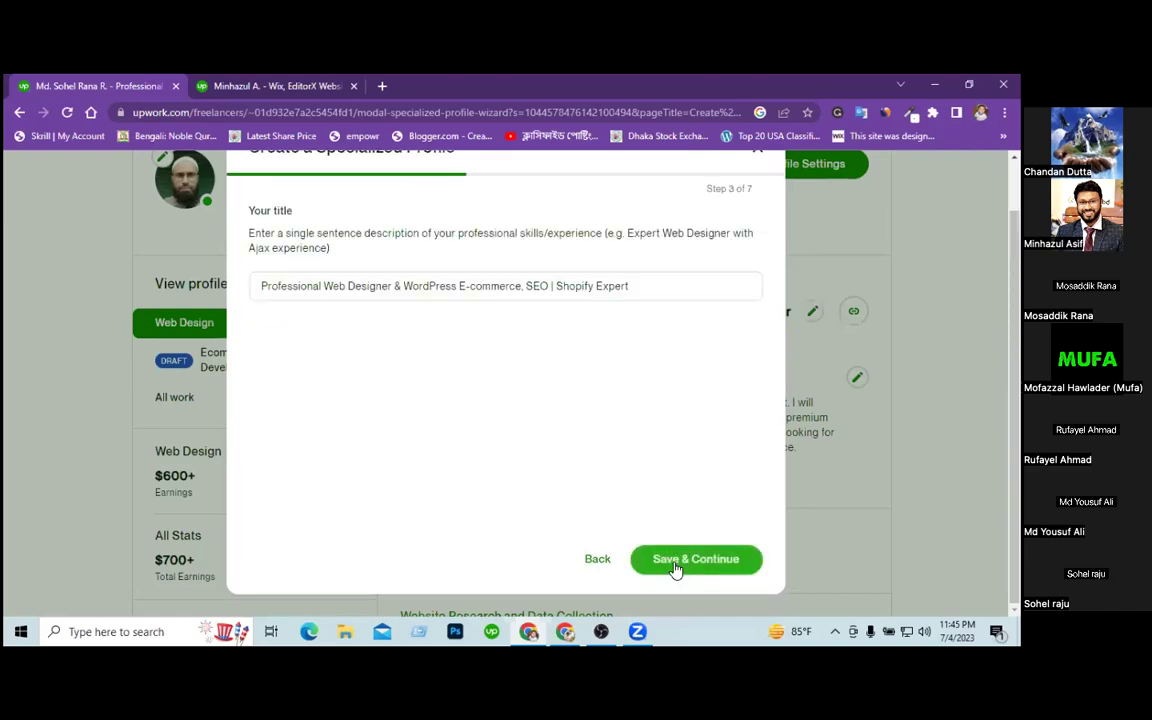
Select the current title and study the reference freelancer's eCommerce and Wix | SquareSpace | Woocommerce title.
{"action": "triple_click", "coordinate": [363, 285]}
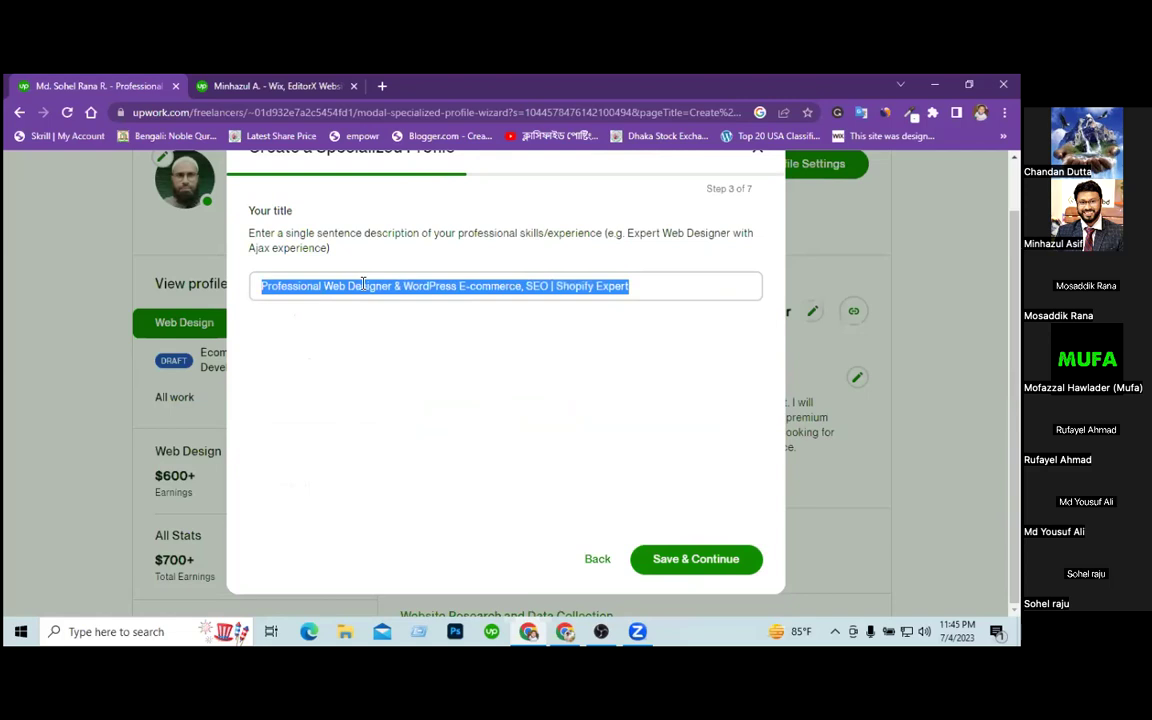
{"action": "left_click", "coordinate": [268, 88]}
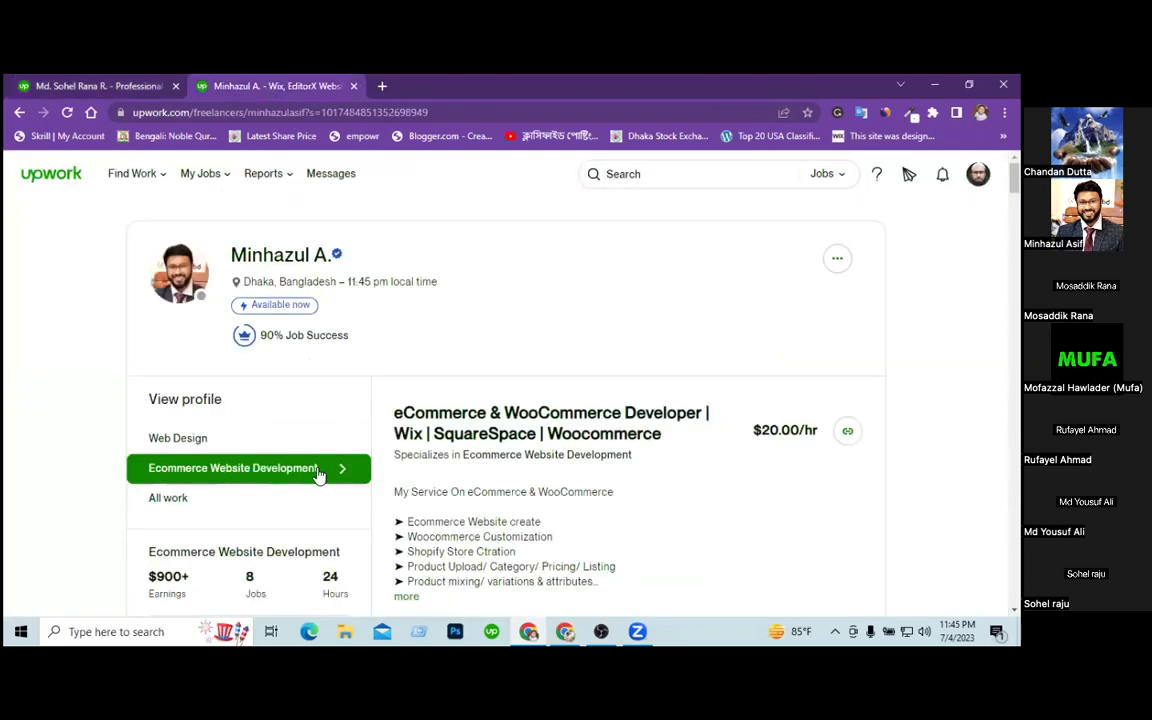
{"action": "left_click_drag", "start_coordinate": [393, 412], "coordinate": [483, 391]}
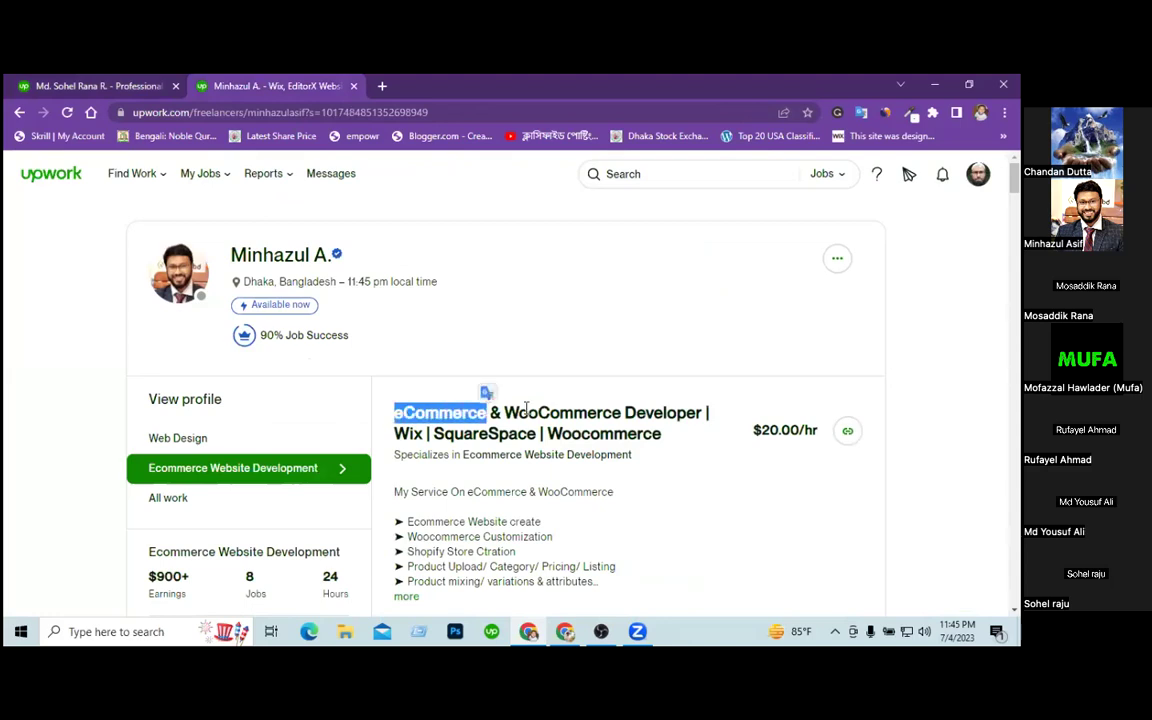
{"action": "left_click", "coordinate": [590, 408]}
{"action": "left_click_drag", "start_coordinate": [590, 408], "coordinate": [678, 411]}
{"action": "left_click_drag", "start_coordinate": [400, 433], "coordinate": [643, 434]}
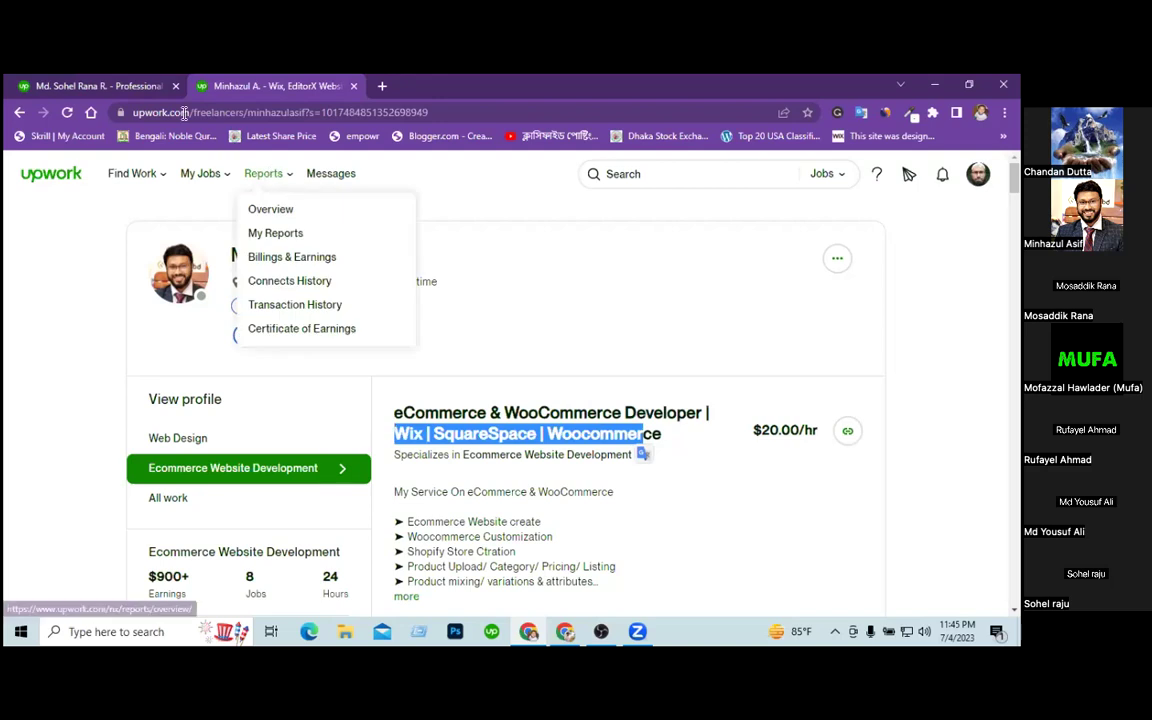
{"action": "left_click", "coordinate": [134, 88]}
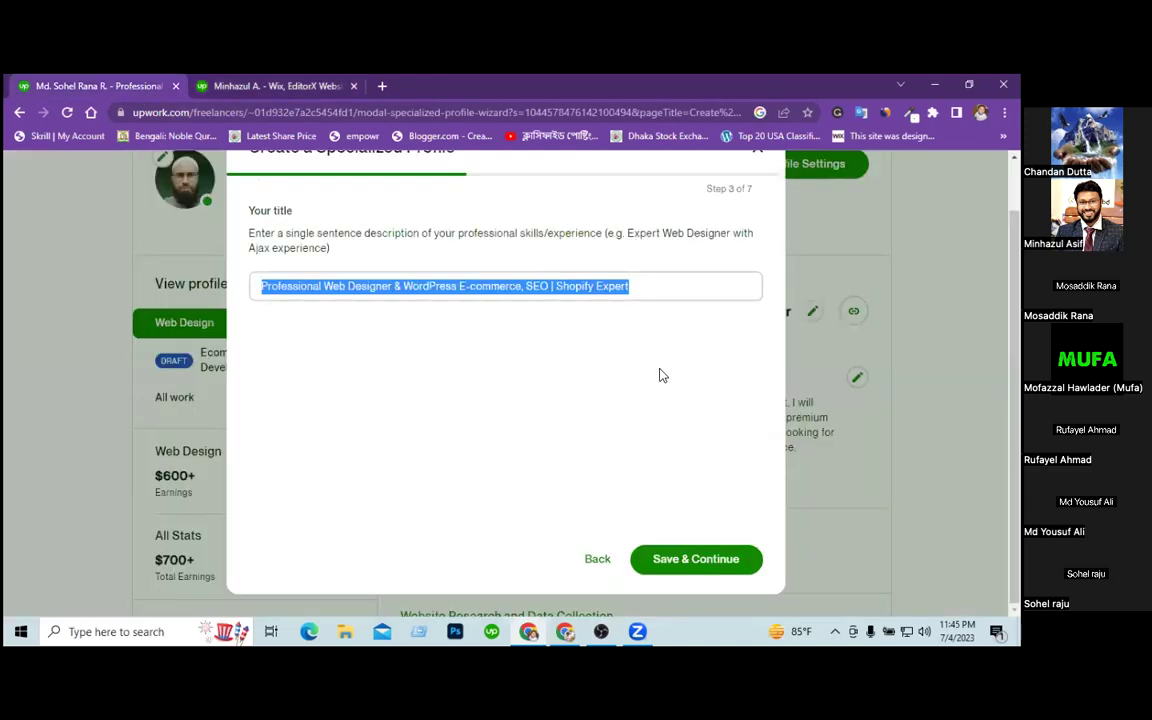
Type the new title 'Woocommerce & Shopify Expert | eCommerce Website Design' over the old one.
{"action": "type", "text": "W"}
{"action": "key", "text": "BackSpace"}
{"action": "type", "text": "Woocommerce & Sh"}
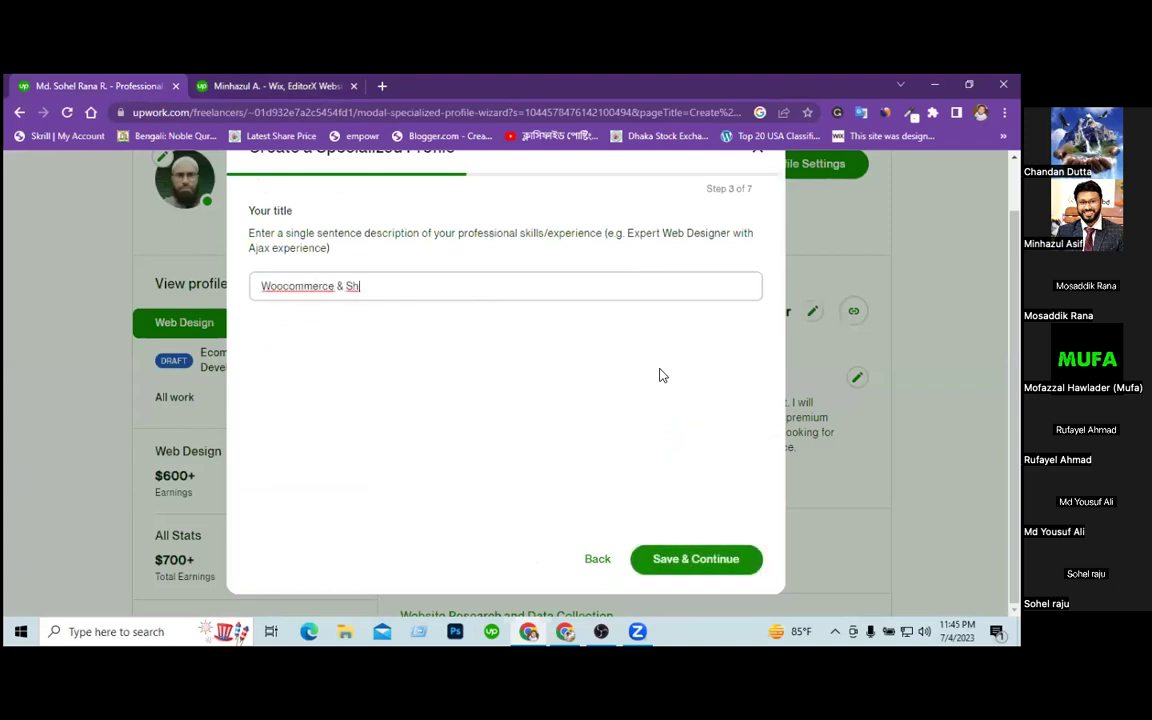
{"action": "type", "text": "opify Expert | eCommerce "}
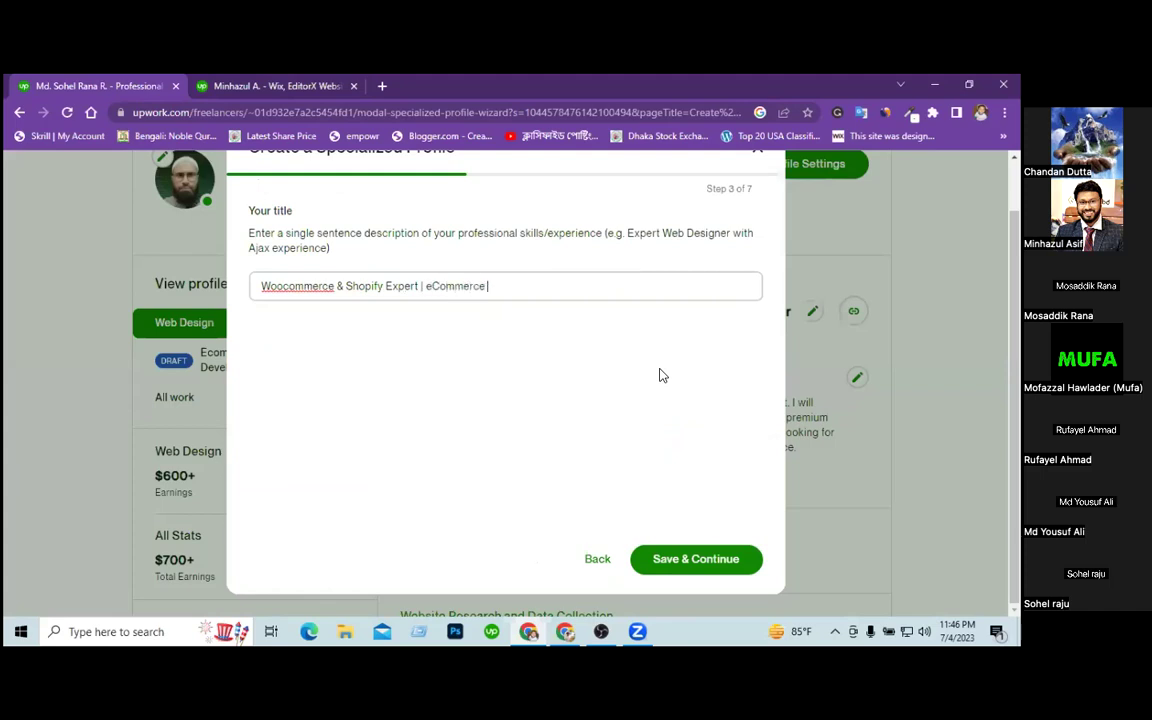
{"action": "type", "text": "Website Design"}
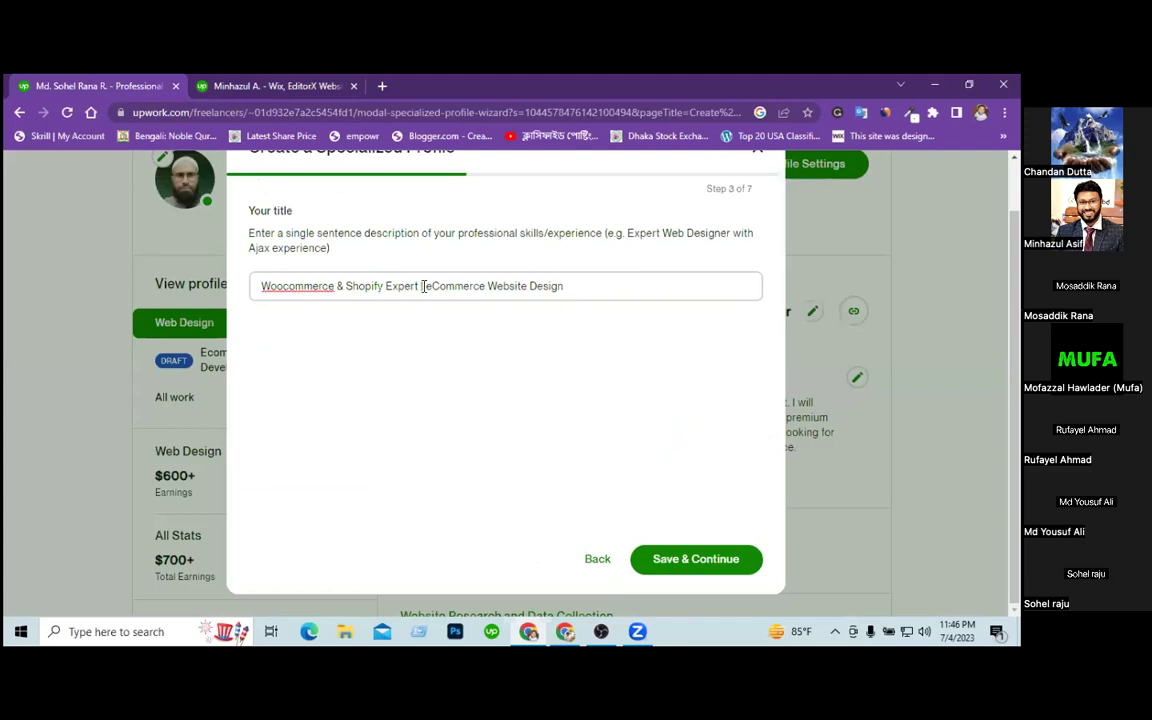
Review the new title's 'eCommerce Website Design' and 'Woocommerce & Shopify' parts, leaving it unchanged.
{"action": "left_click_drag", "start_coordinate": [424, 287], "coordinate": [571, 295]}
{"action": "left_click", "coordinate": [645, 429]}
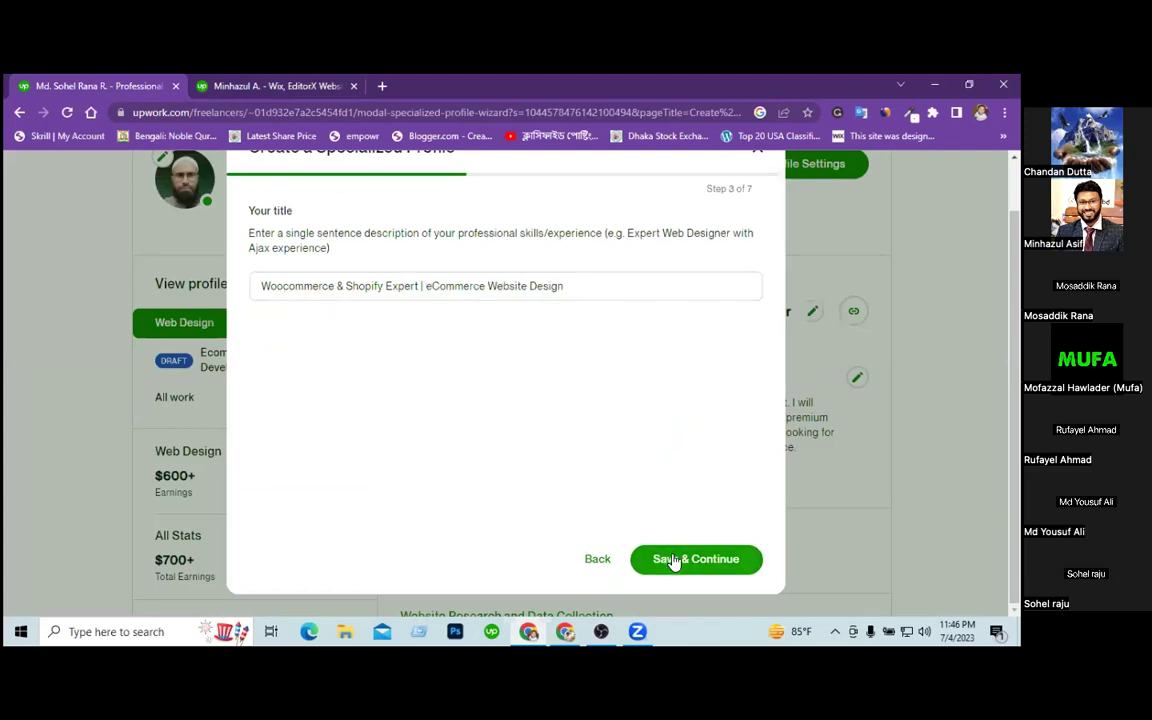
{"action": "triple_click", "coordinate": [345, 287]}
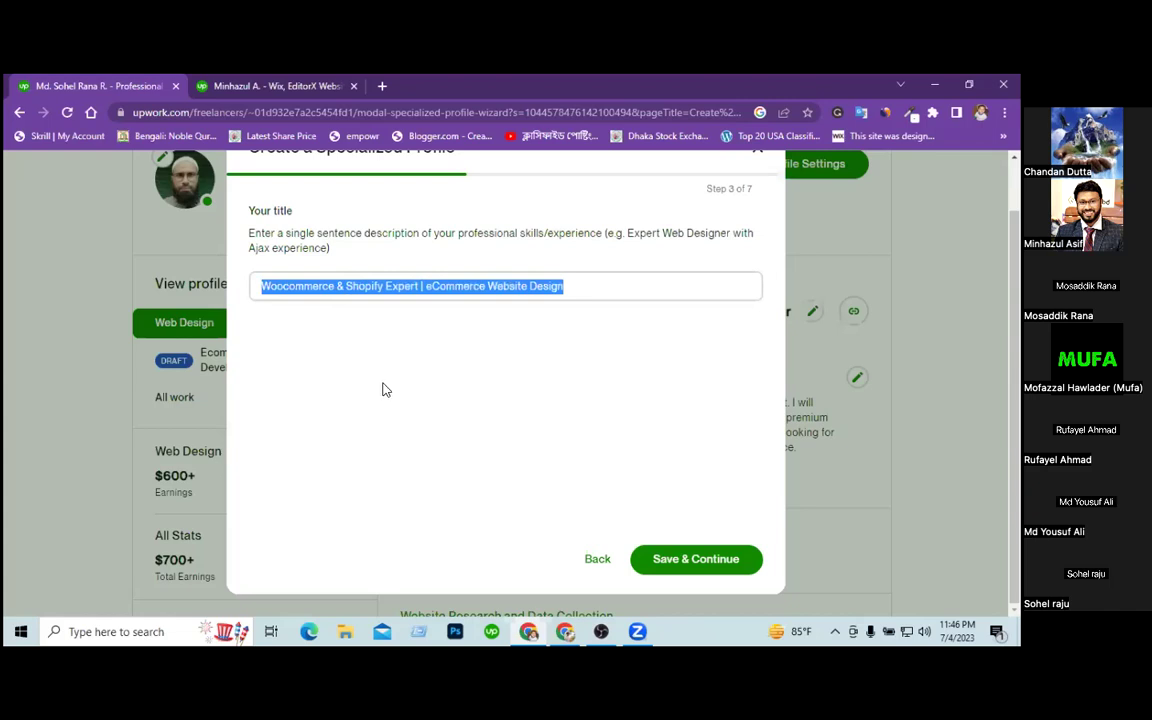
{"action": "left_click", "coordinate": [368, 292]}
{"action": "left_click_drag", "start_coordinate": [379, 285], "coordinate": [244, 290]}
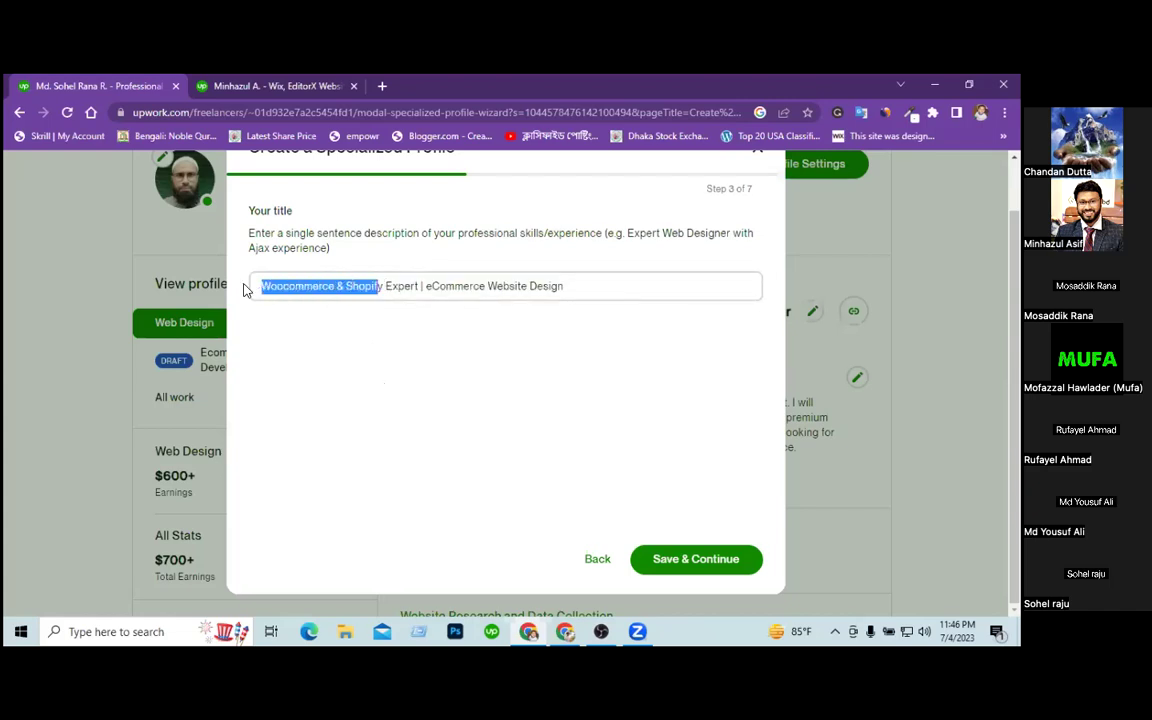
{"action": "left_click", "coordinate": [396, 316]}
{"action": "left_click_drag", "start_coordinate": [379, 285], "coordinate": [259, 285]}
{"action": "left_click", "coordinate": [402, 285]}
{"action": "left_click_drag", "start_coordinate": [384, 285], "coordinate": [231, 285]}
{"action": "left_click", "coordinate": [467, 402]}
Save the title and move on to the profile description step.
{"action": "left_click", "coordinate": [700, 553]}
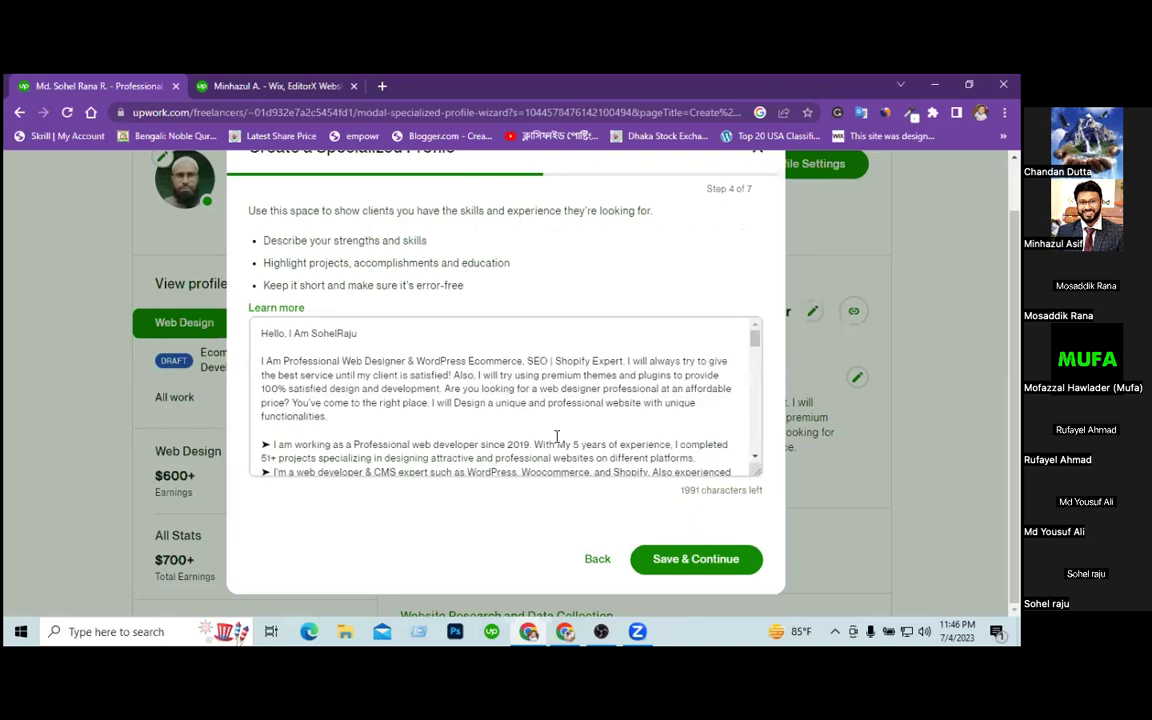
{"action": "left_click", "coordinate": [480, 403]}
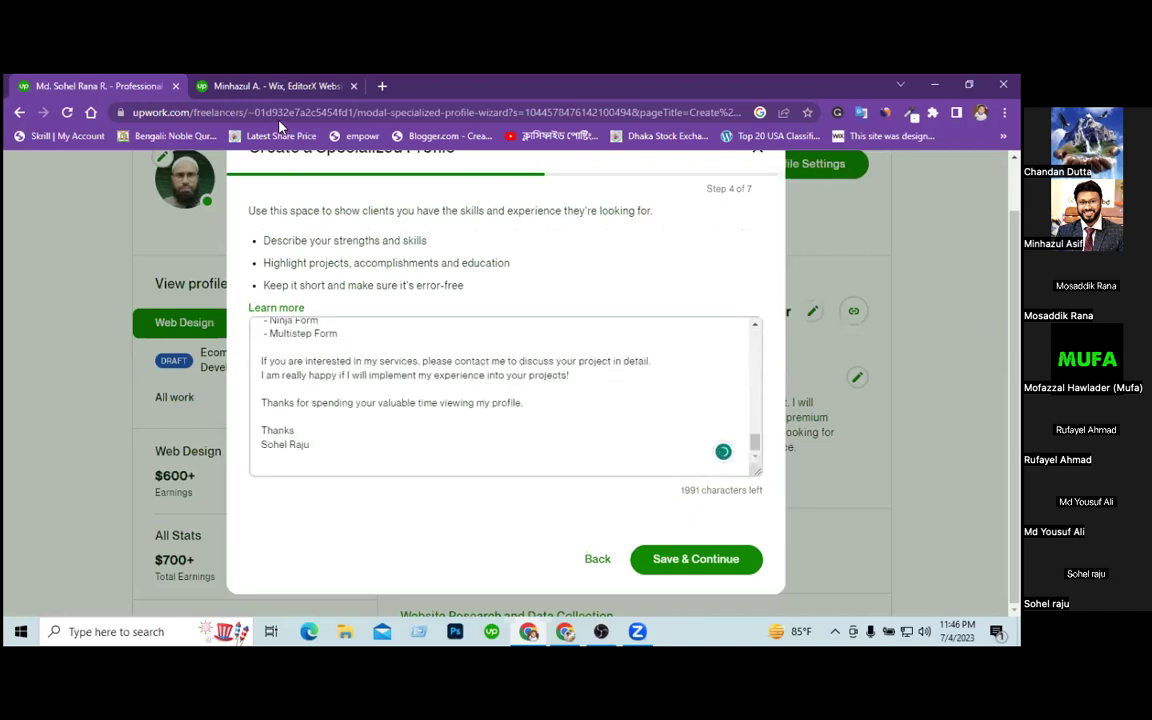
{"action": "scroll", "coordinate": [332, 353], "scroll_direction": "up", "scroll_amount": 15}
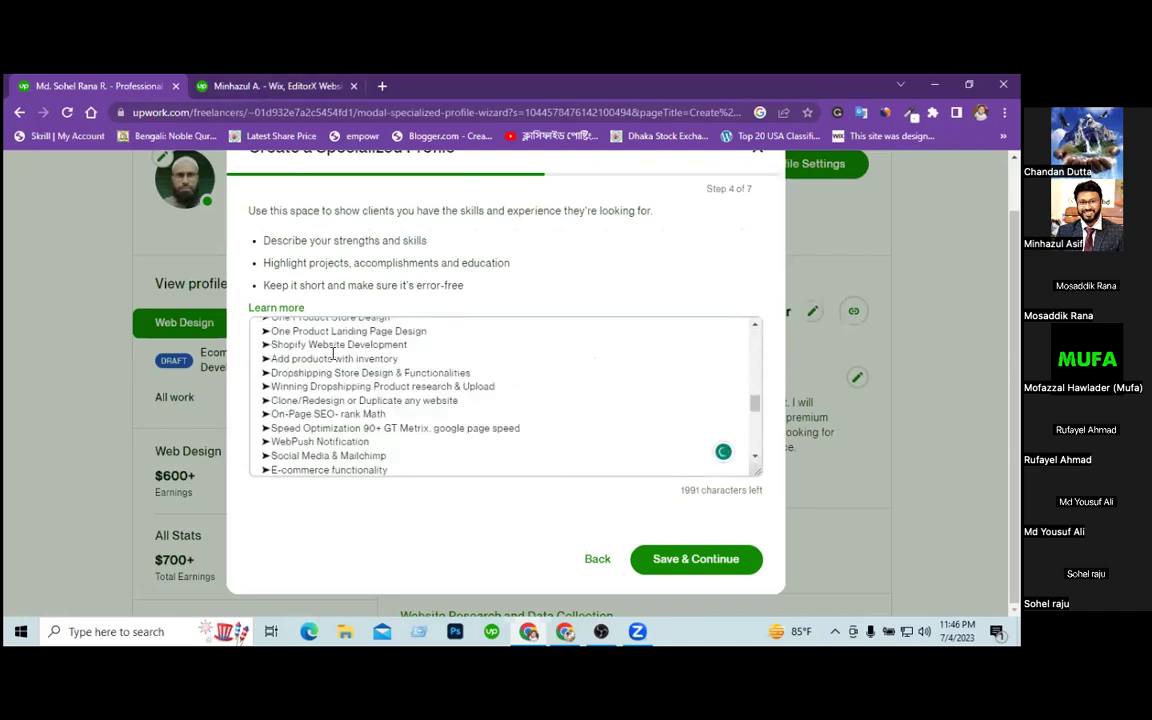
Expand the full service list on the reference freelancer's profile.
{"action": "left_click", "coordinate": [283, 88]}
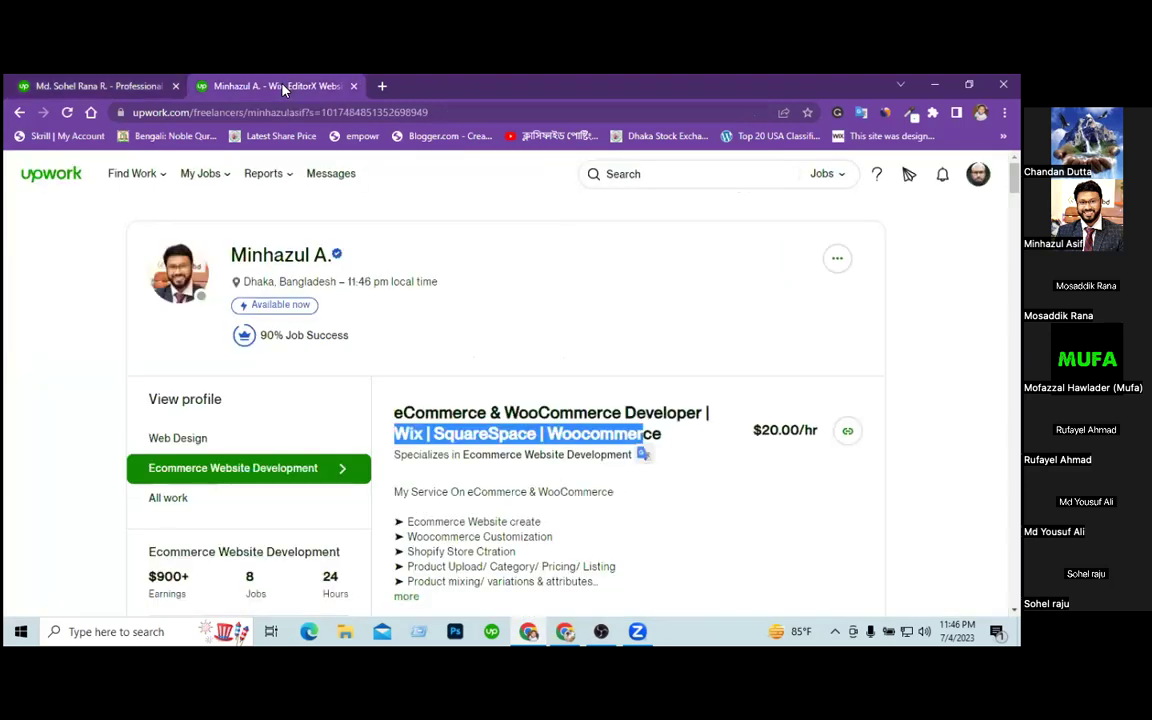
{"action": "left_click", "coordinate": [645, 437]}
{"action": "scroll", "coordinate": [500, 430], "scroll_direction": "down", "scroll_amount": 2}
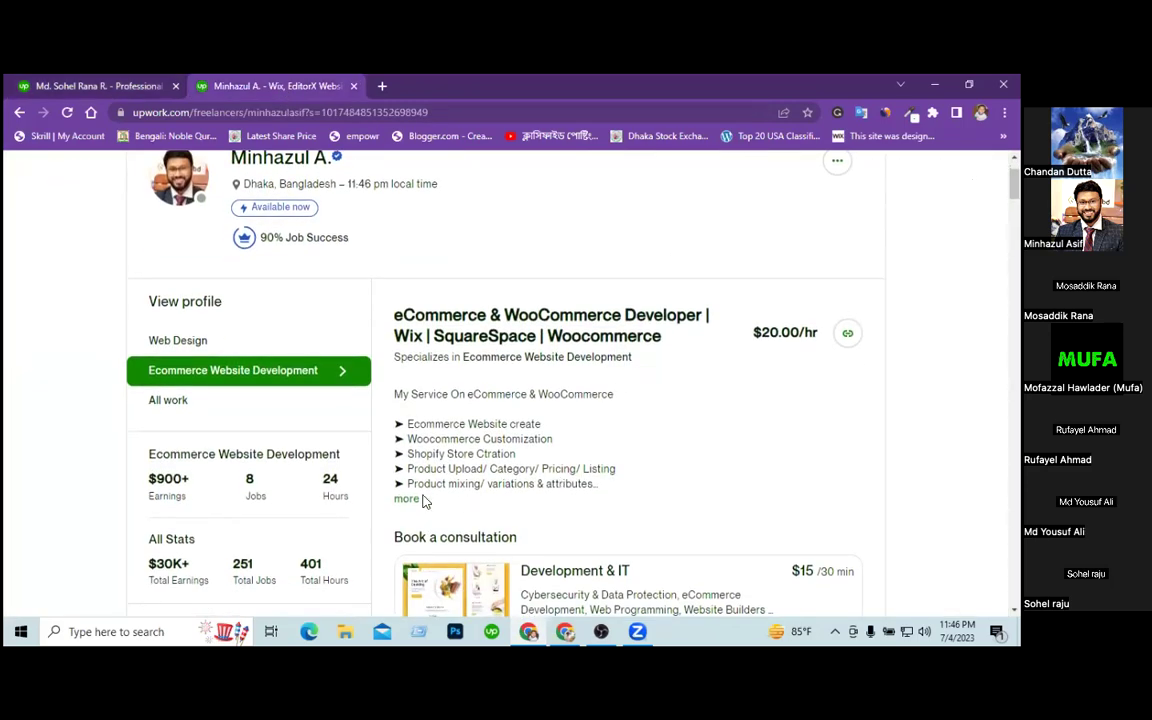
{"action": "left_click", "coordinate": [407, 499]}
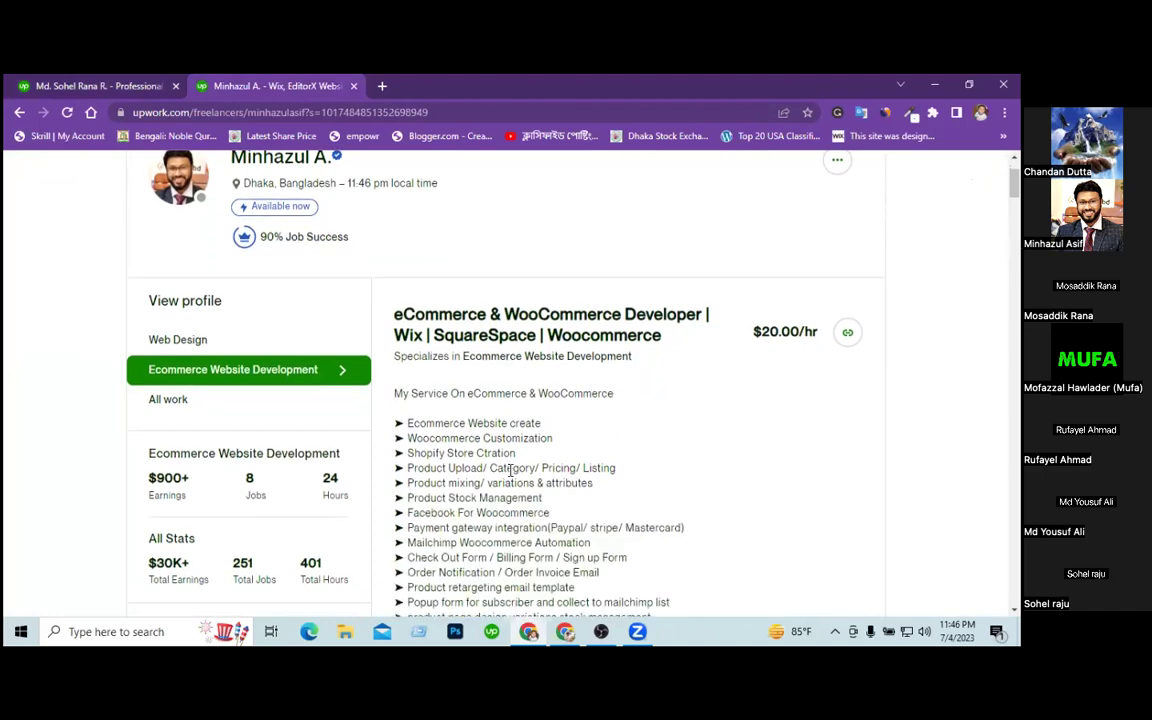
{"action": "scroll", "coordinate": [511, 470], "scroll_direction": "down", "scroll_amount": 3}
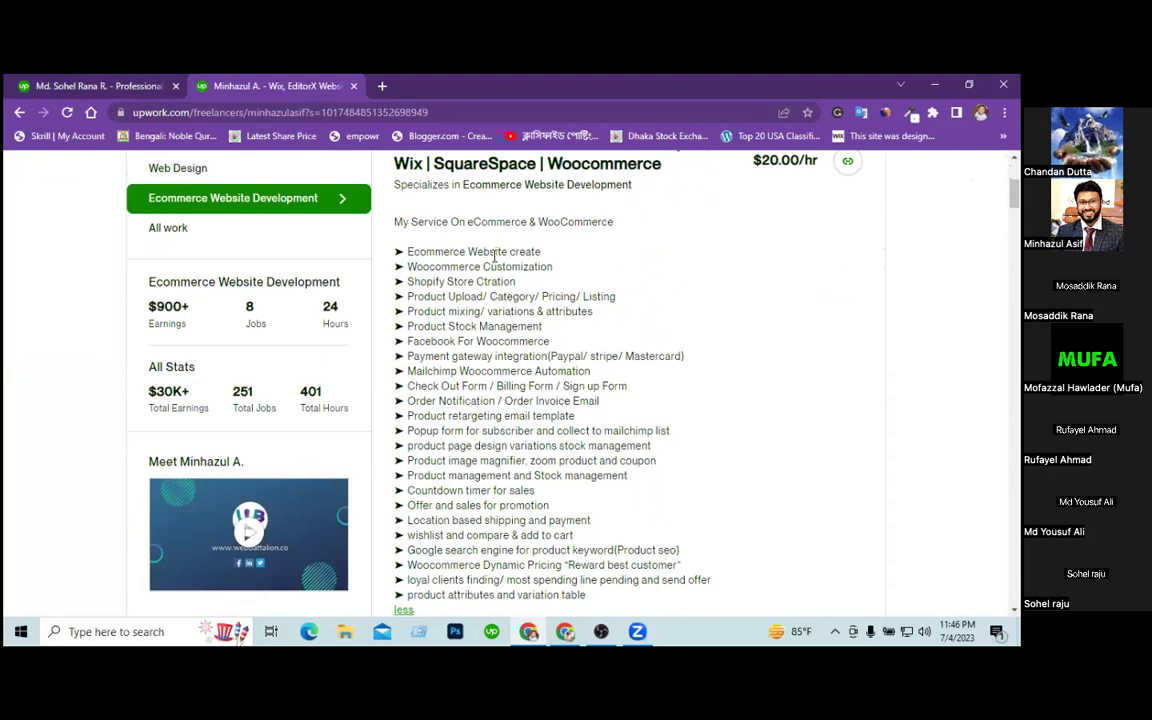
Select the reference services from Shopify store creation to the end of the list.
{"action": "left_click_drag", "start_coordinate": [522, 268], "coordinate": [487, 283]}
{"action": "left_click", "coordinate": [481, 281]}
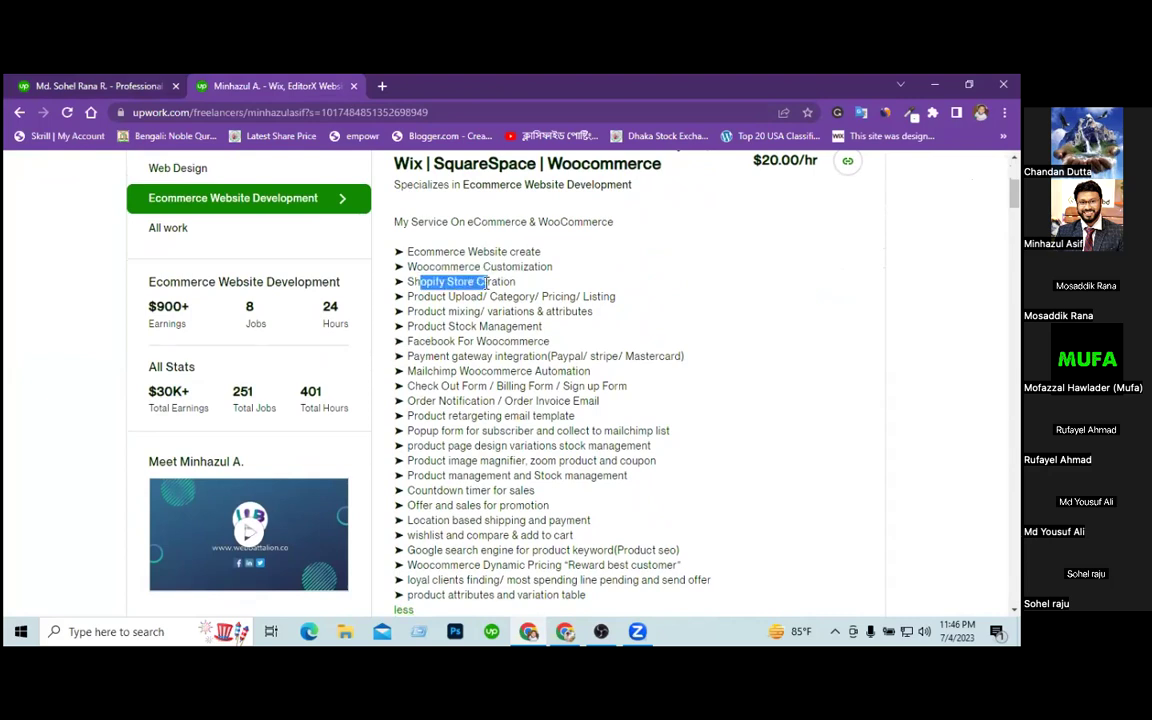
{"action": "left_click_drag", "start_coordinate": [436, 297], "coordinate": [548, 311]}
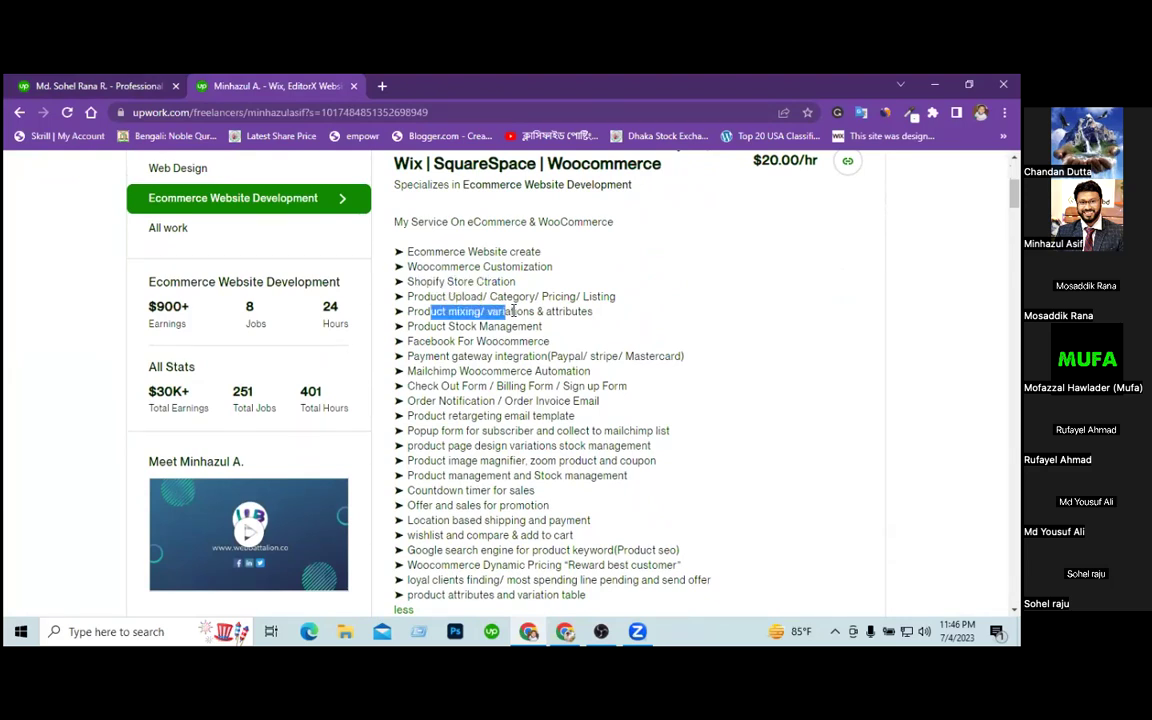
{"action": "left_click", "coordinate": [432, 326]}
{"action": "left_click_drag", "start_coordinate": [433, 326], "coordinate": [511, 328]}
{"action": "left_click_drag", "start_coordinate": [424, 341], "coordinate": [532, 356]}
{"action": "left_click", "coordinate": [457, 371]}
{"action": "left_click_drag", "start_coordinate": [457, 371], "coordinate": [482, 372]}
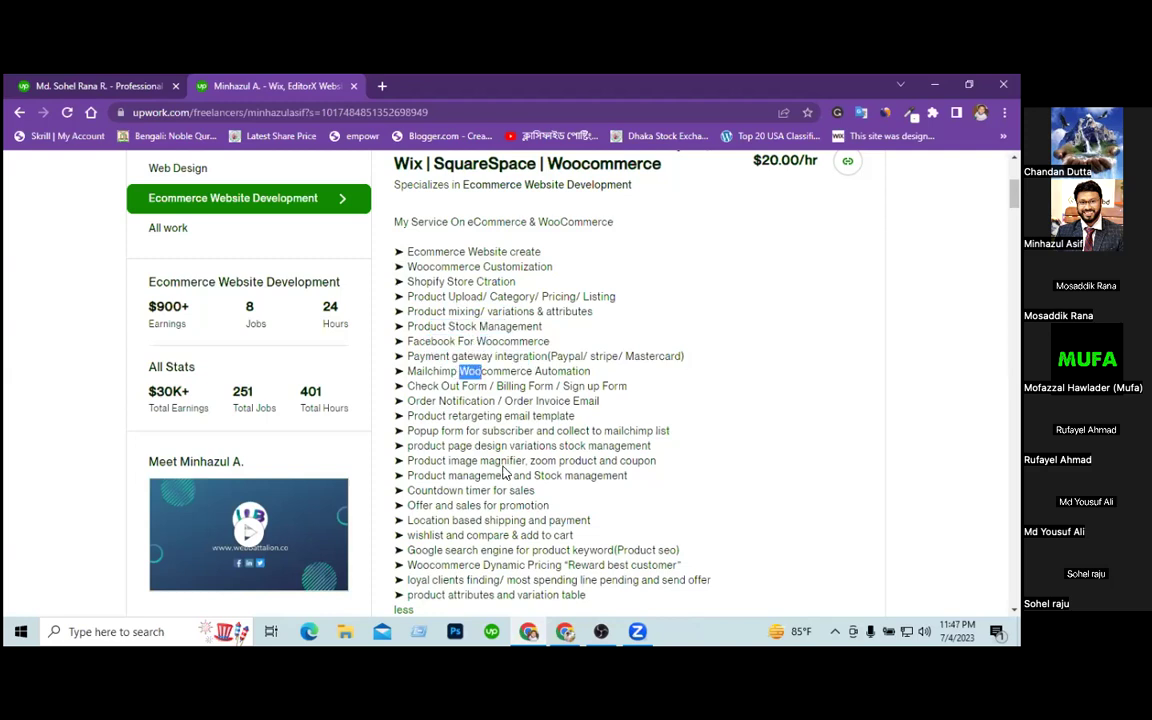
{"action": "left_click_drag", "start_coordinate": [588, 595], "coordinate": [396, 221]}
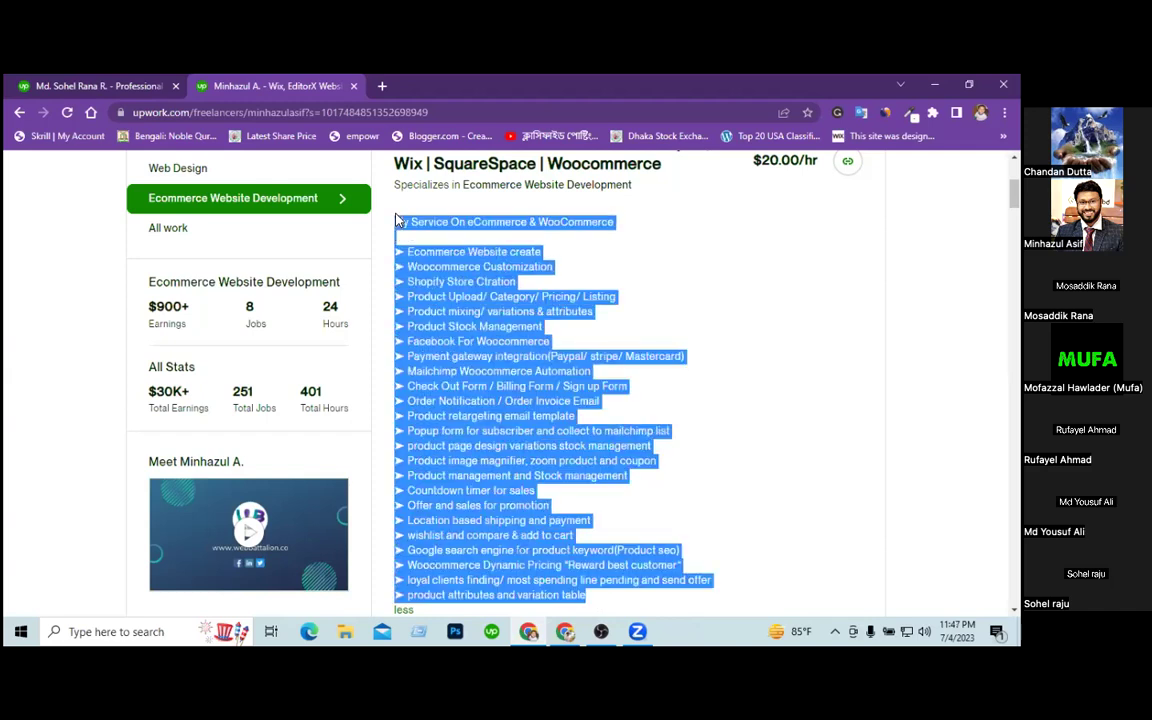
Copy the selected service list and paste it over the whole profile description.
{"action": "right_click", "coordinate": [446, 294]}
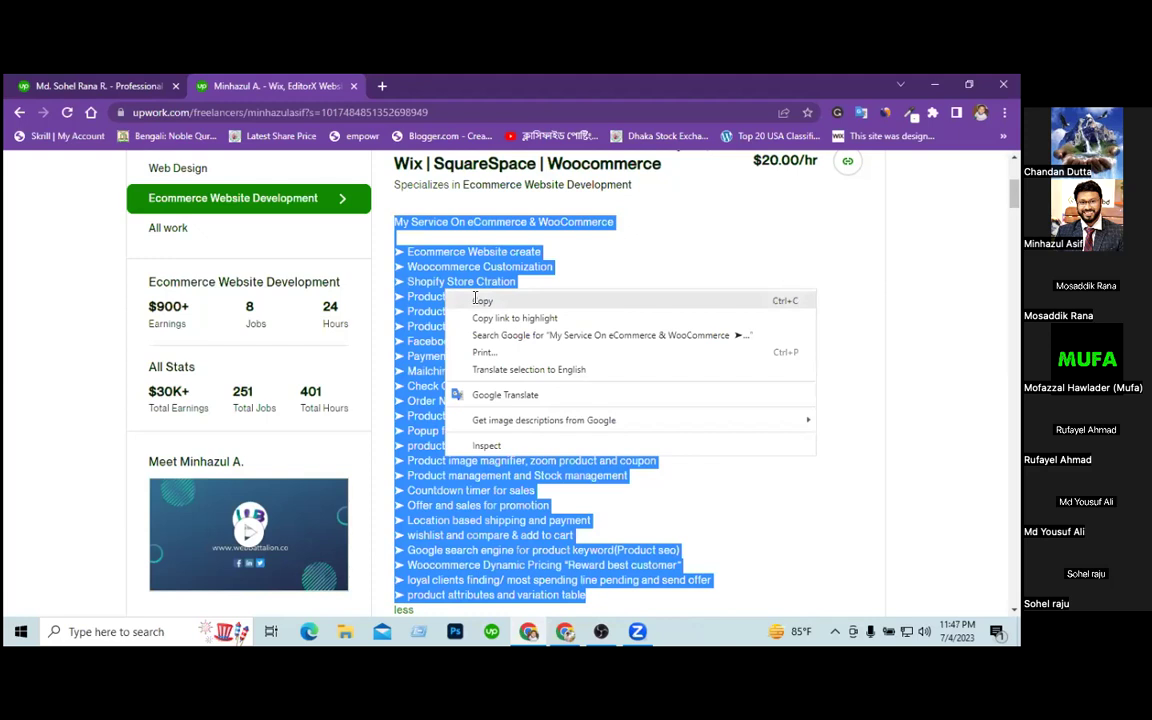
{"action": "left_click", "coordinate": [480, 301]}
{"action": "left_click", "coordinate": [100, 89]}
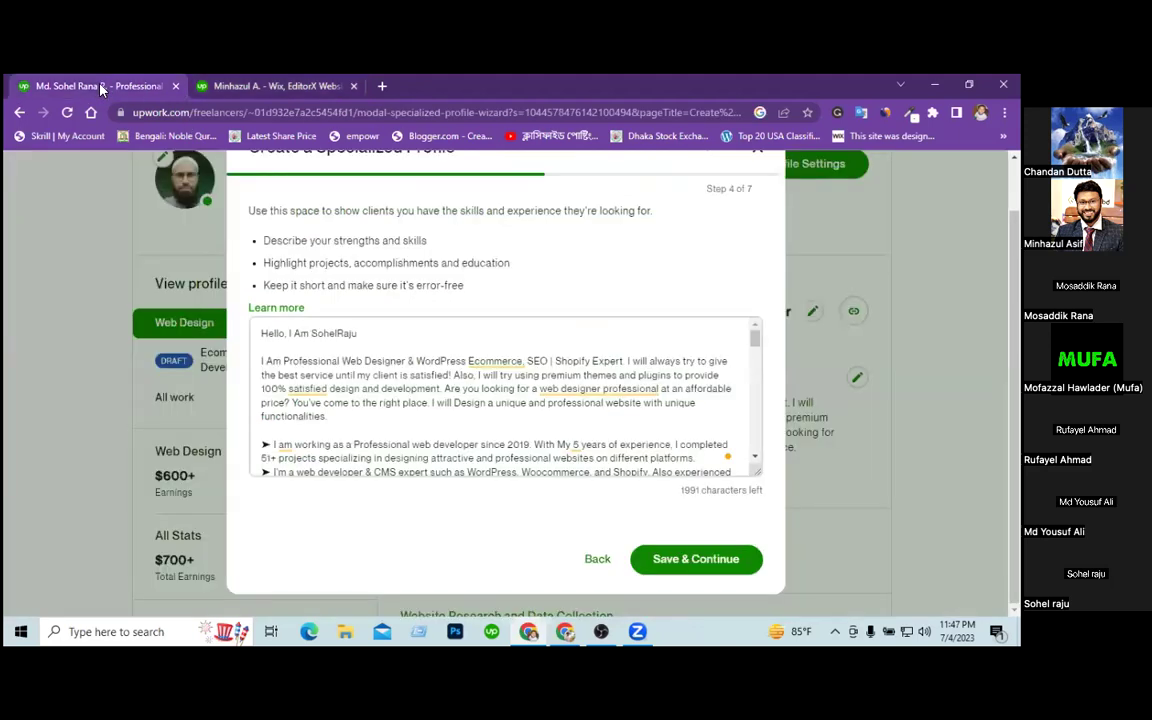
{"action": "key", "text": "ctrl+a"}
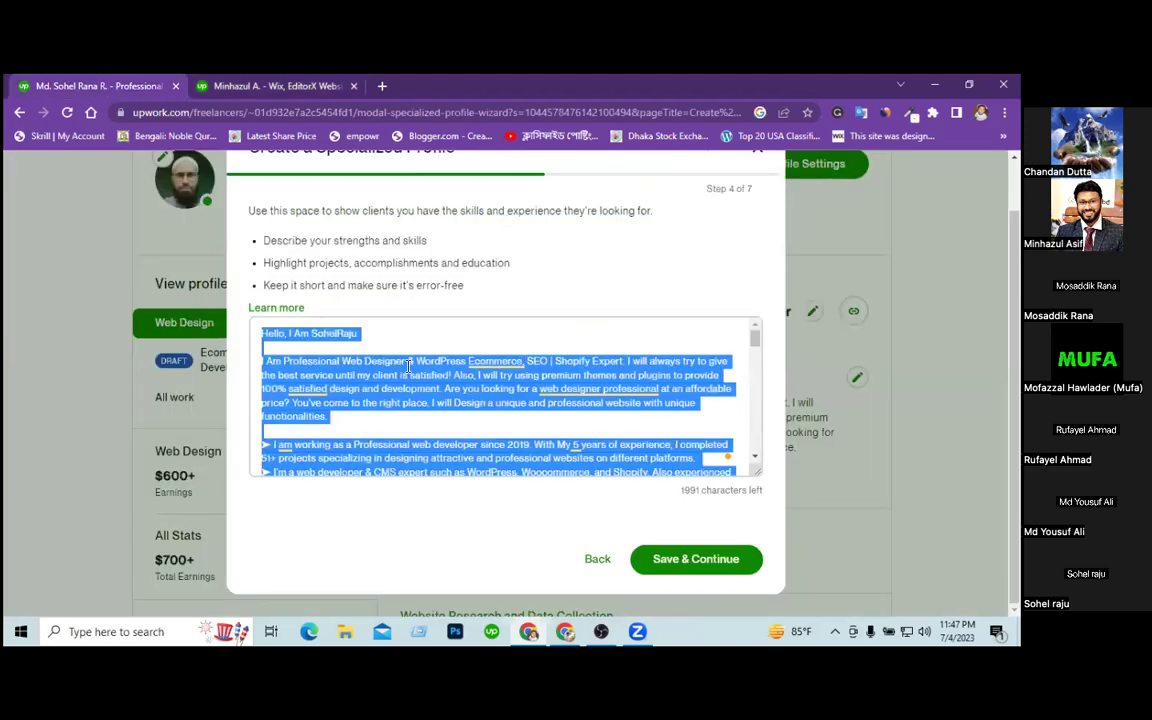
{"action": "key", "text": "ctrl+v"}
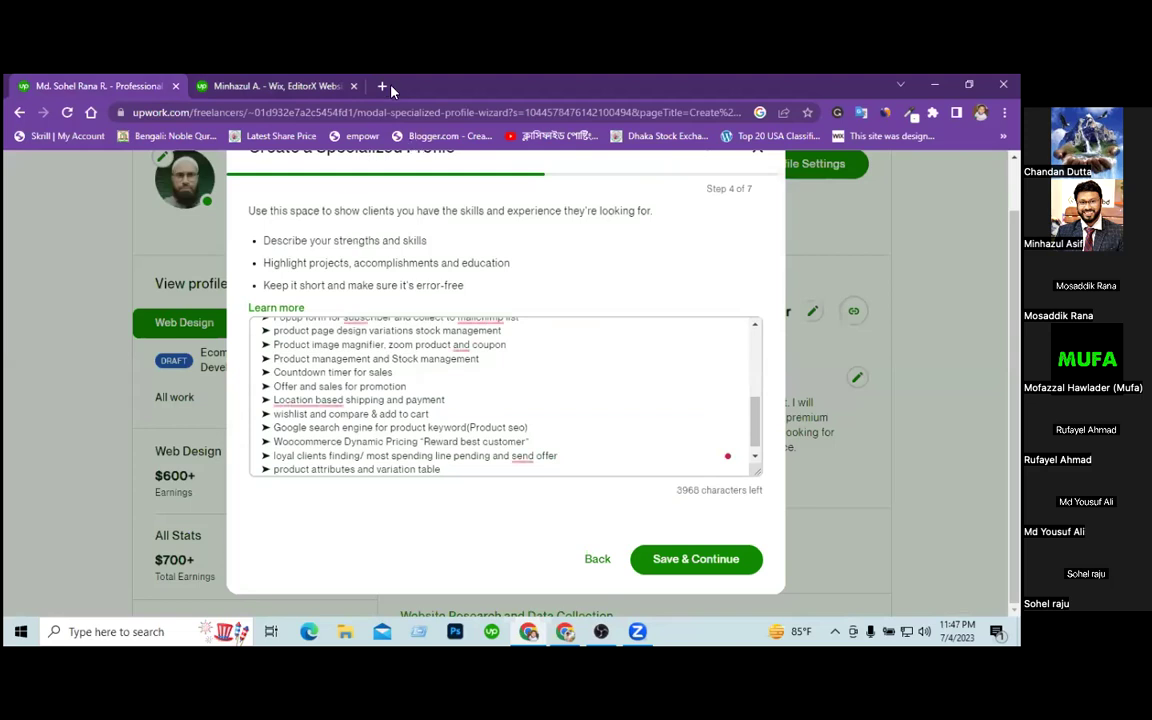
{"action": "left_click", "coordinate": [381, 88]}
Load the freelancer's profile in the new tab and search Talent for 'wix'.
{"action": "type", "text": "u"}
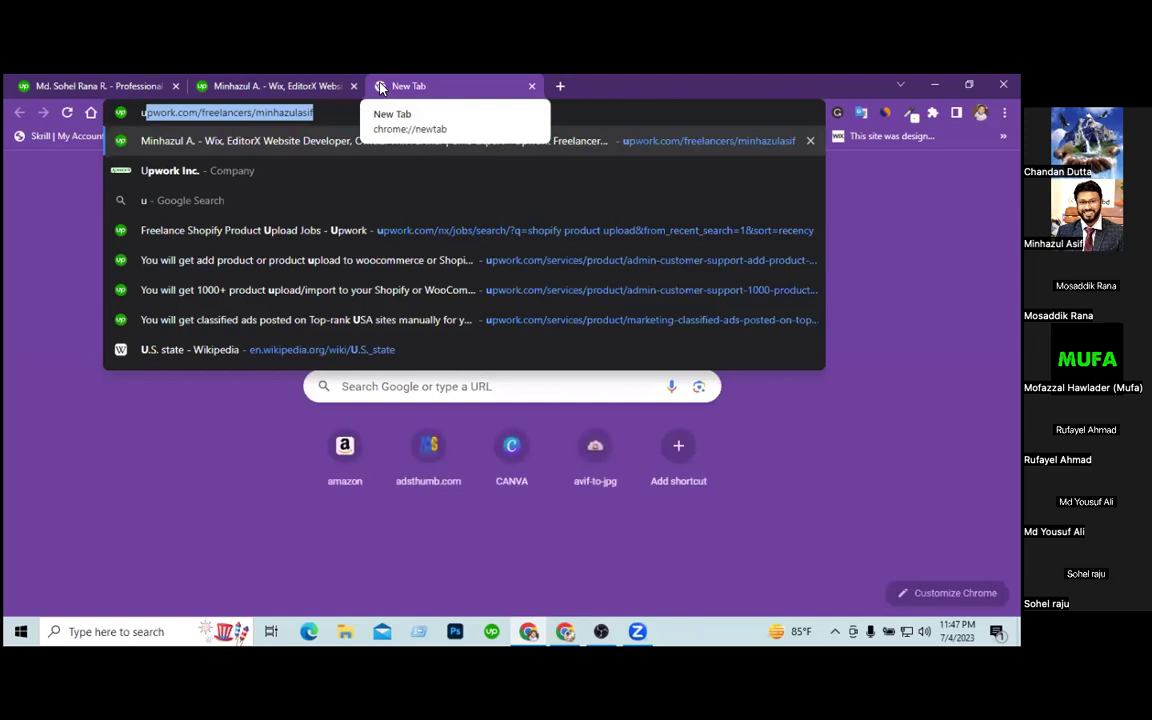
{"action": "key", "text": "Return"}
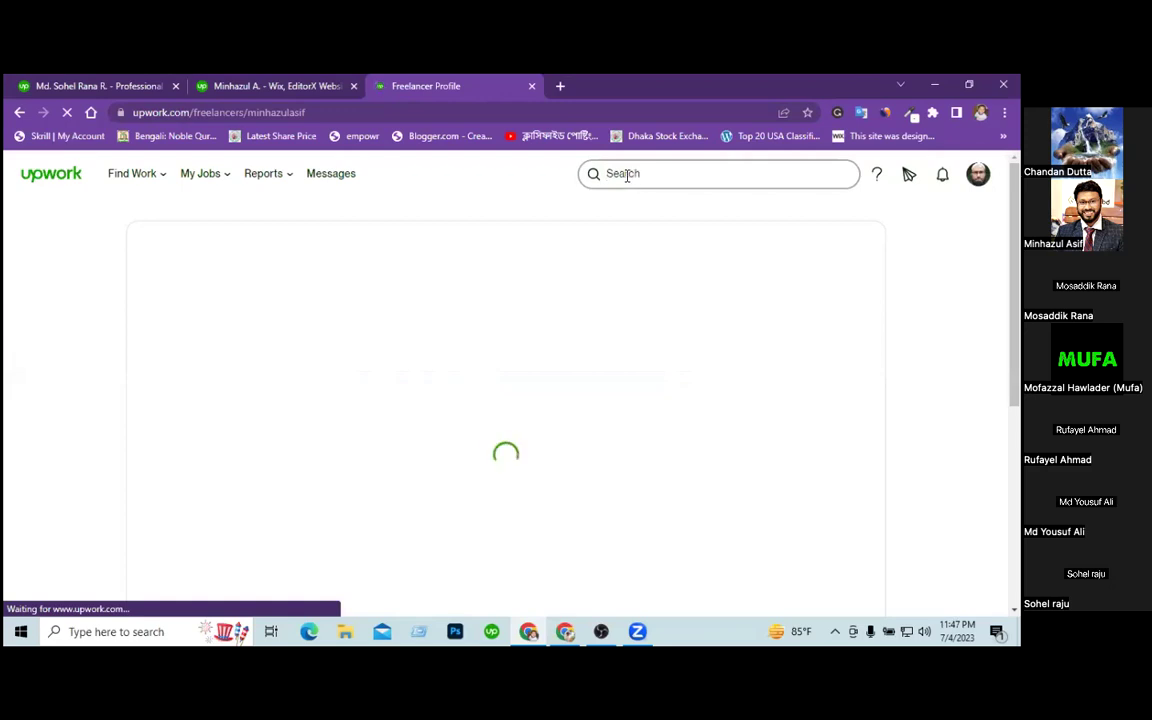
{"action": "left_click", "coordinate": [627, 175]}
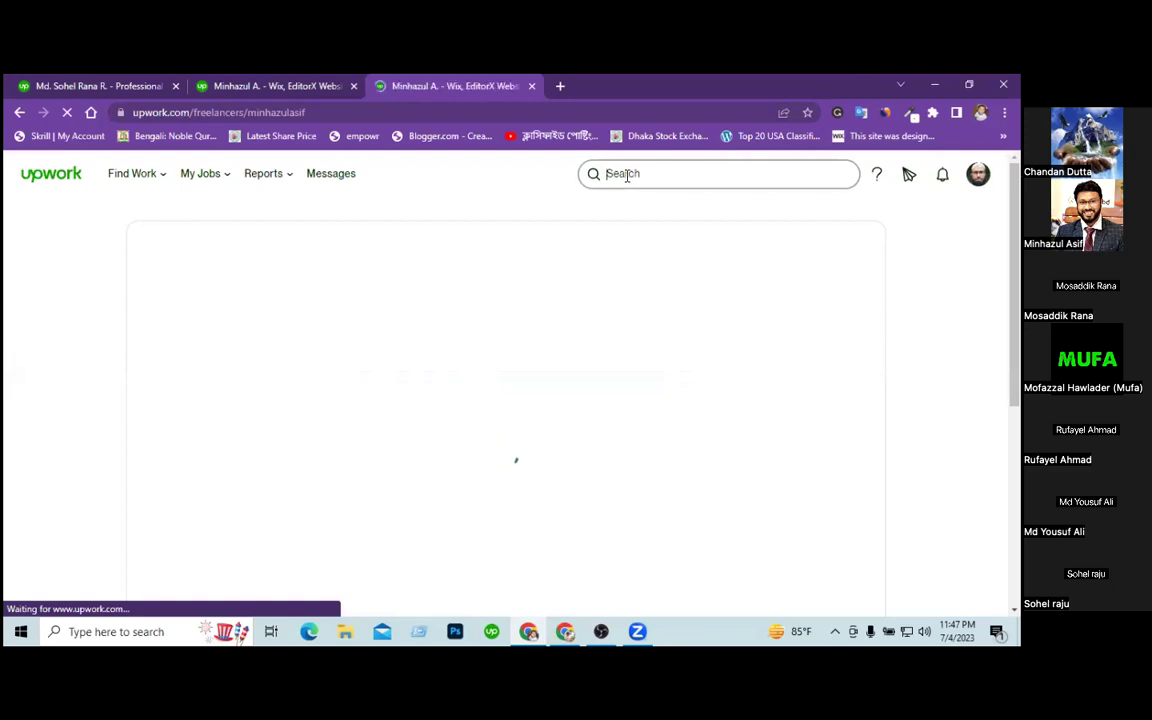
{"action": "type", "text": "wix"}
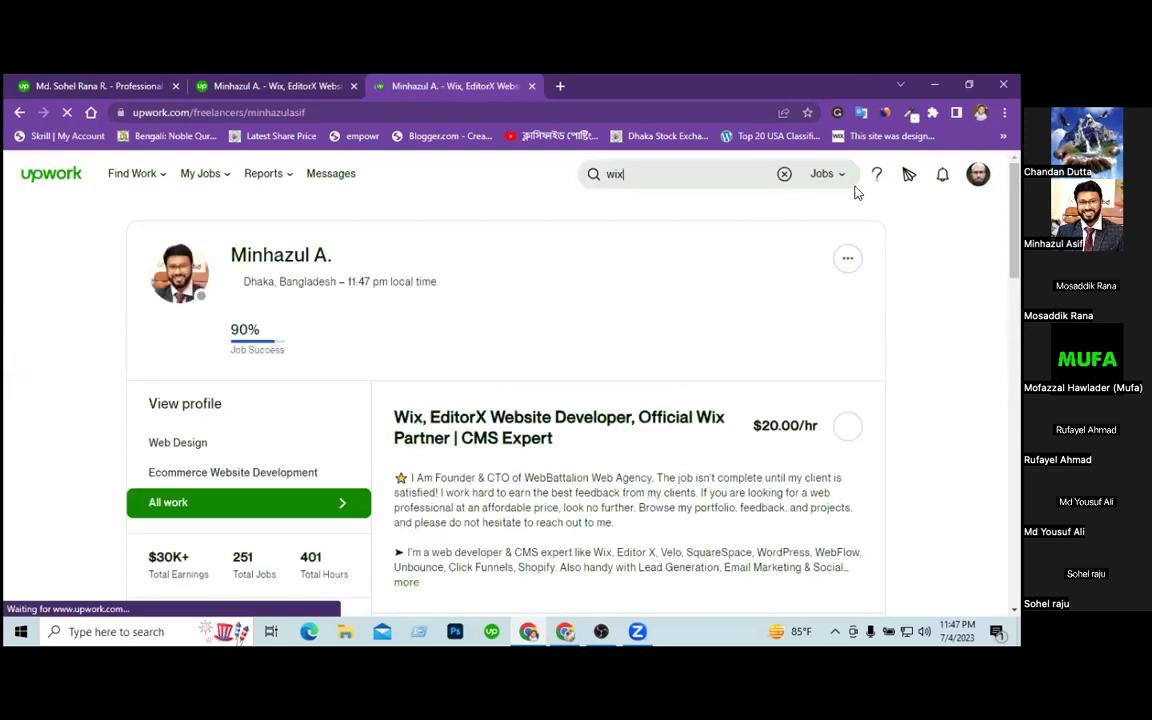
{"action": "left_click", "coordinate": [824, 176]}
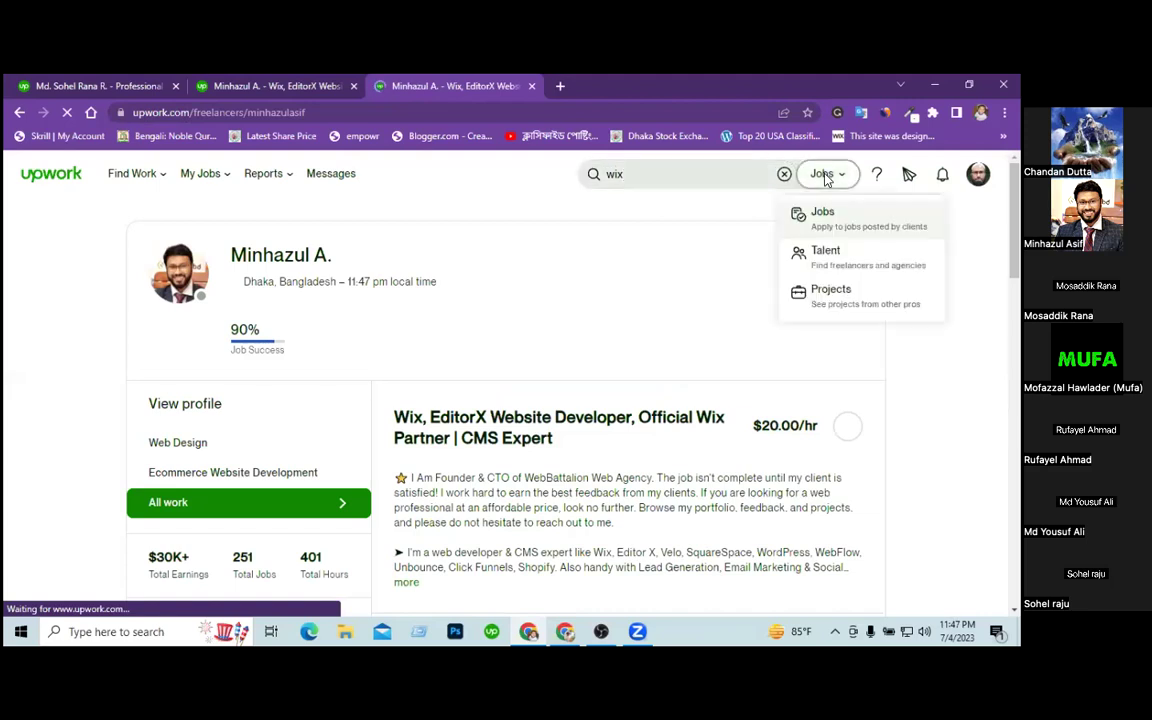
{"action": "left_click", "coordinate": [838, 257]}
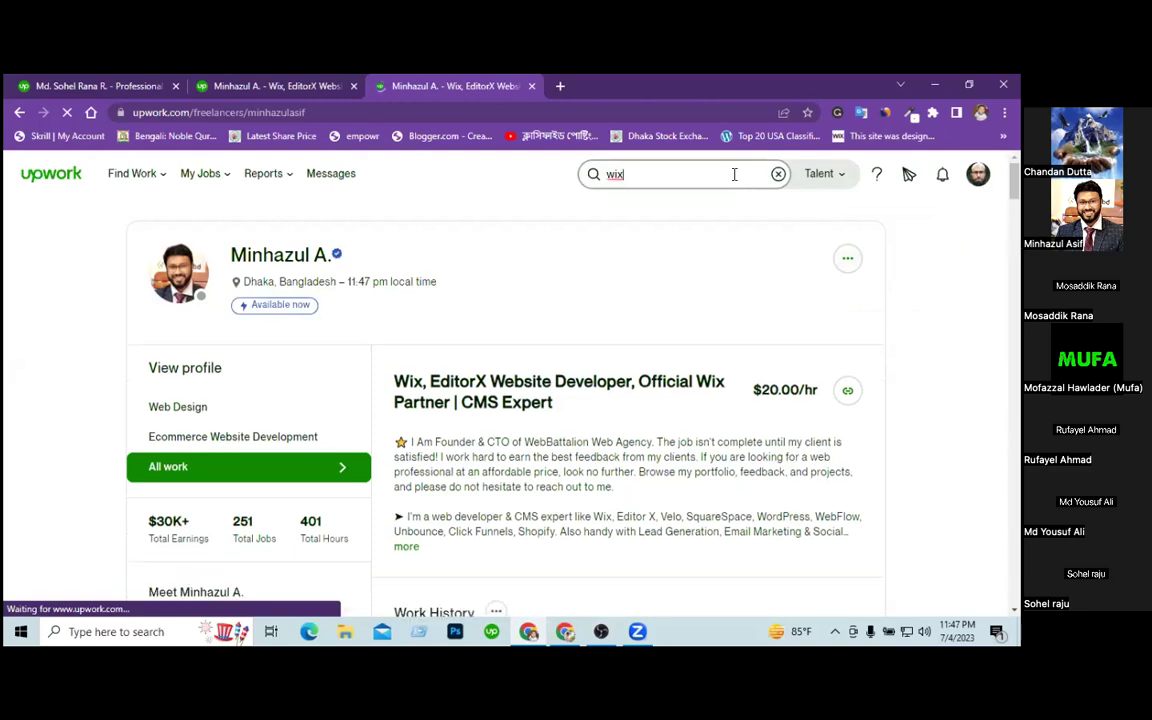
{"action": "key", "text": "Return"}
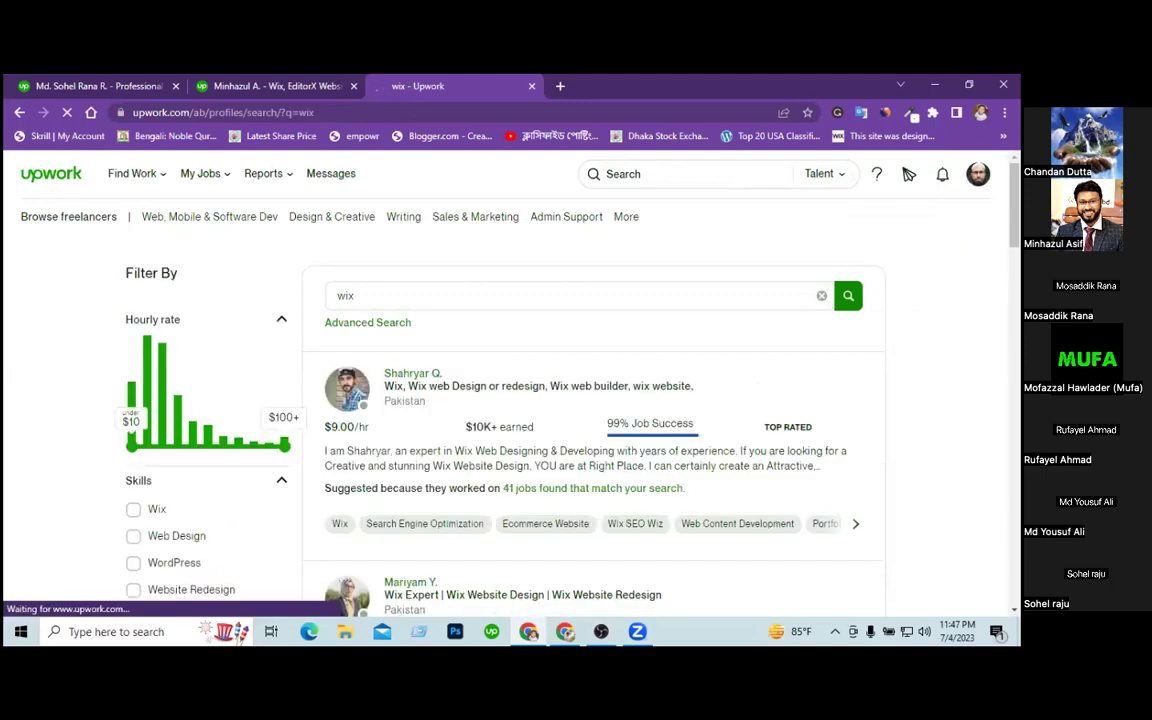
Browse the wix talent results, then return to the reference freelancer's profile tab.
{"action": "scroll", "coordinate": [908, 175], "scroll_direction": "down", "scroll_amount": 3}
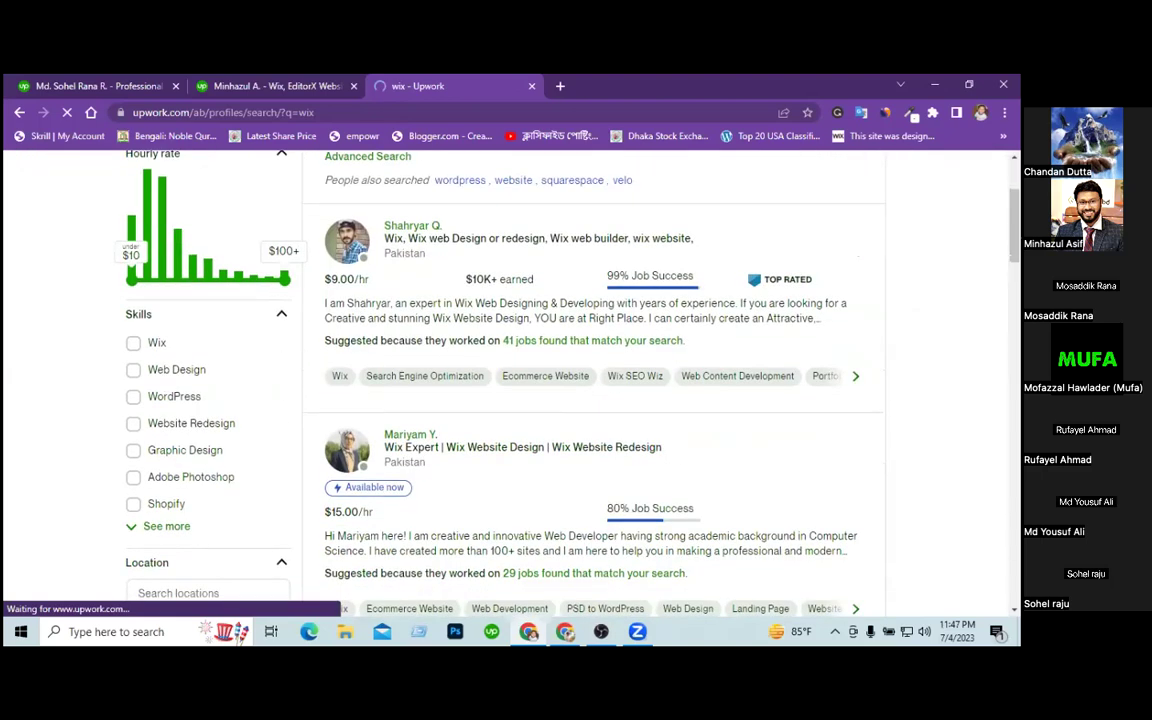
{"action": "scroll", "coordinate": [600, 380], "scroll_direction": "down", "scroll_amount": 3}
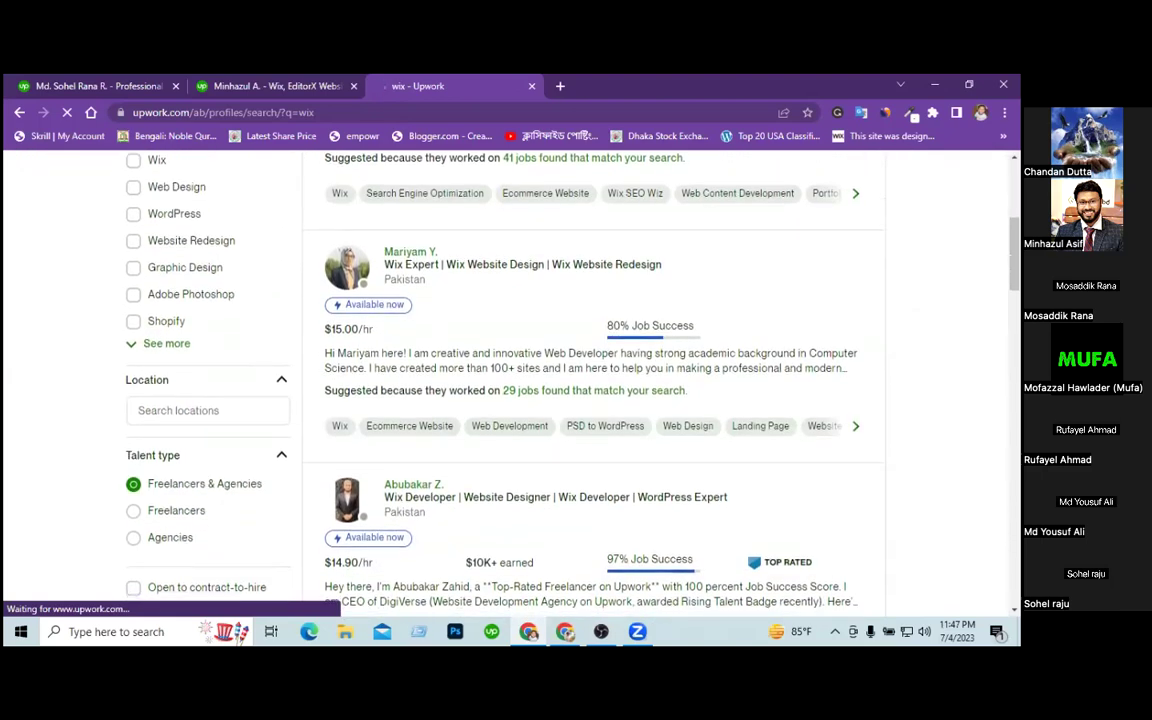
{"action": "scroll", "coordinate": [600, 380], "scroll_direction": "down", "scroll_amount": 5}
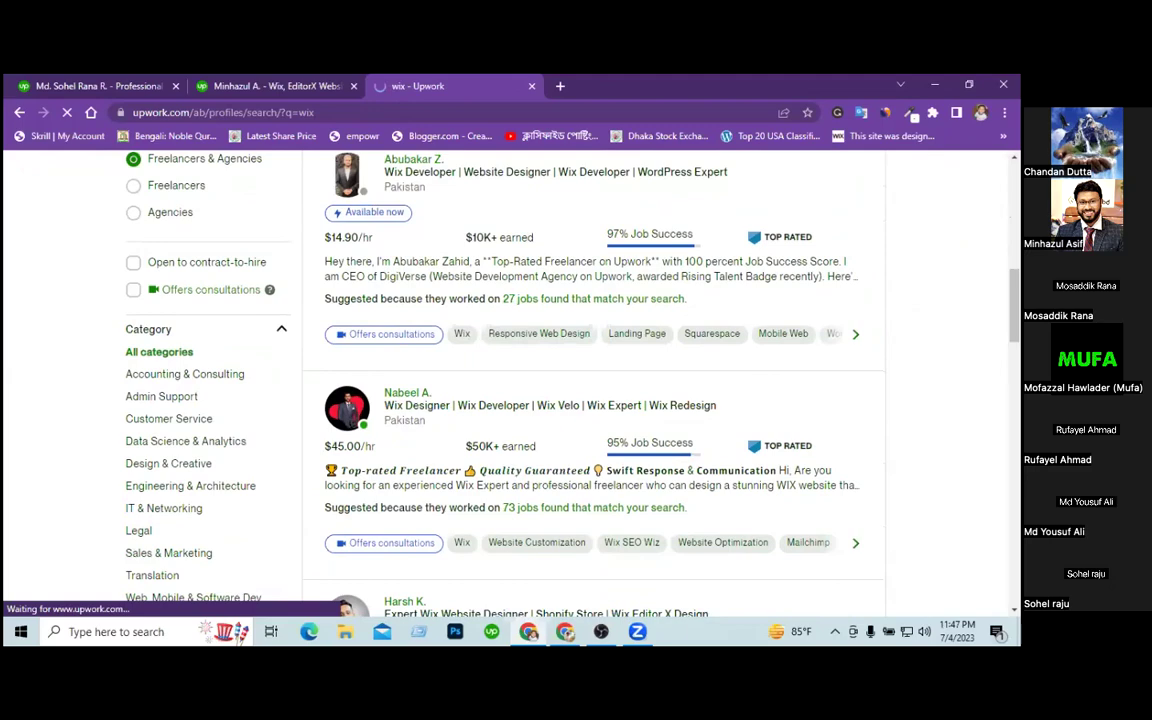
{"action": "scroll", "coordinate": [600, 380], "scroll_direction": "down", "scroll_amount": 6}
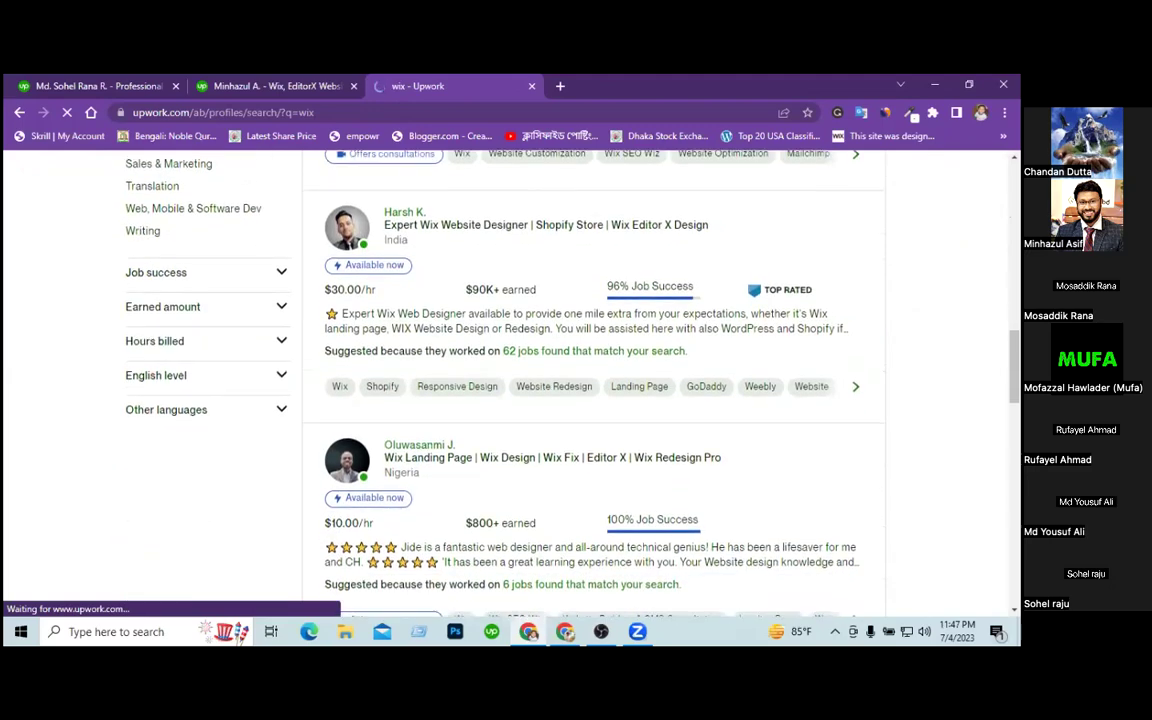
{"action": "scroll", "coordinate": [600, 380], "scroll_direction": "down", "scroll_amount": 3}
{"action": "scroll", "coordinate": [600, 380], "scroll_direction": "down", "scroll_amount": 4}
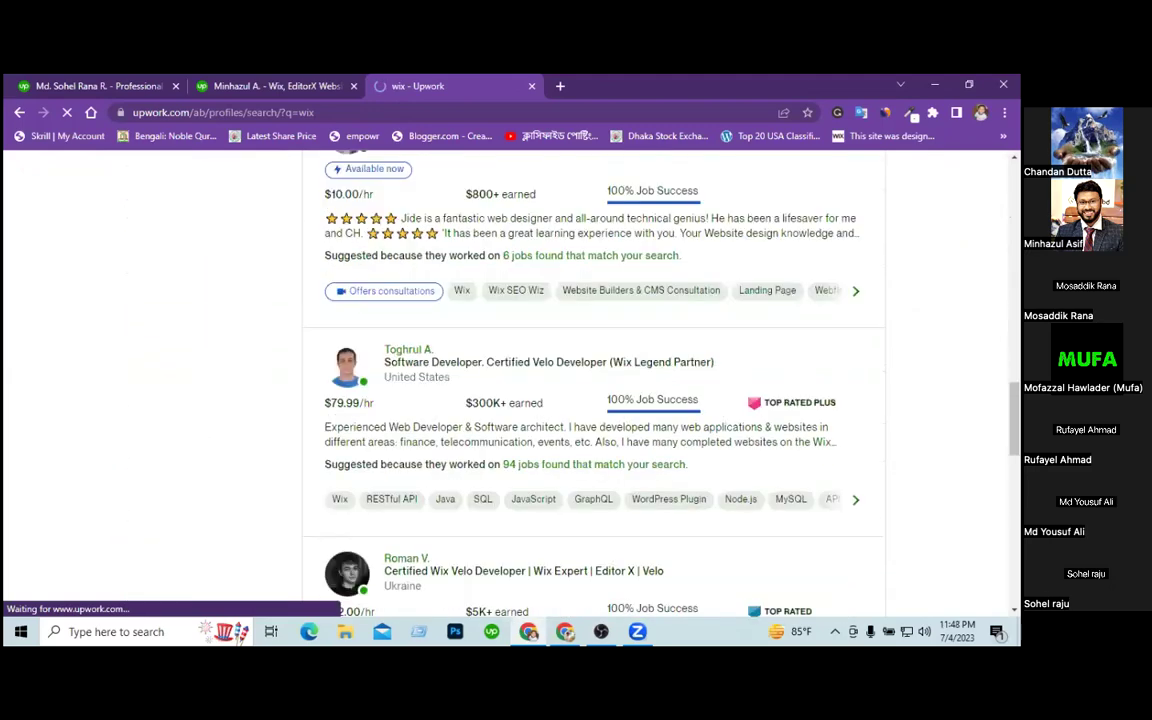
{"action": "scroll", "coordinate": [600, 380], "scroll_direction": "down", "scroll_amount": 5}
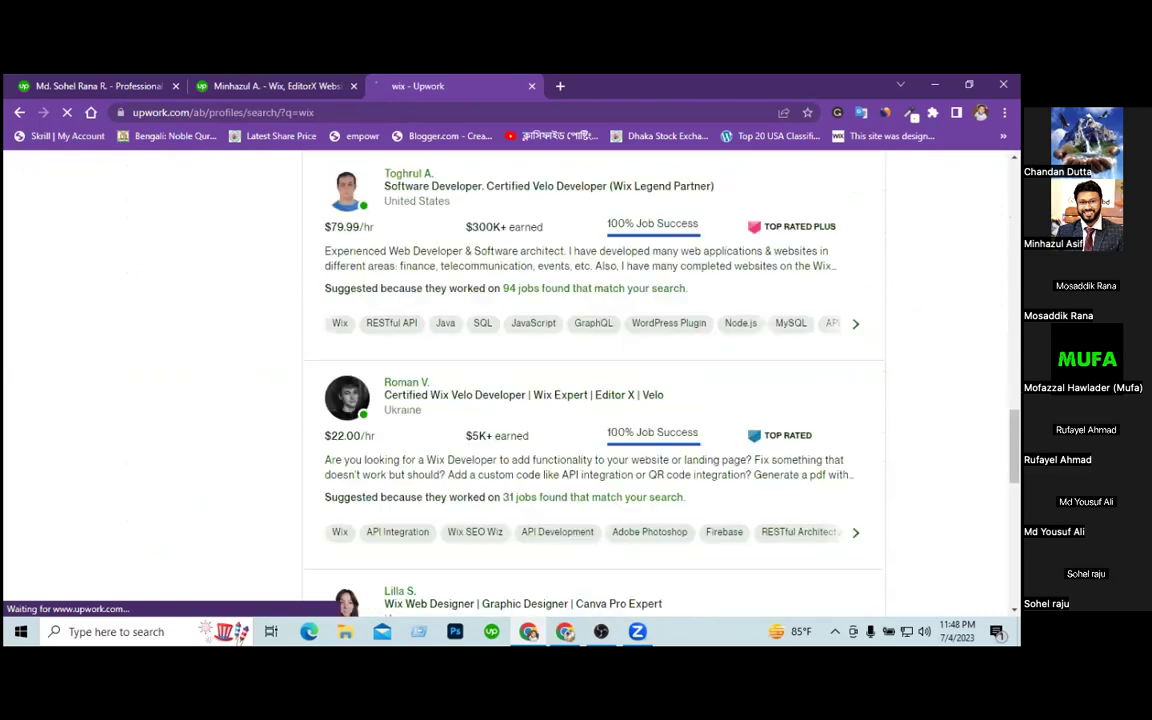
{"action": "scroll", "coordinate": [600, 380], "scroll_direction": "down", "scroll_amount": 5}
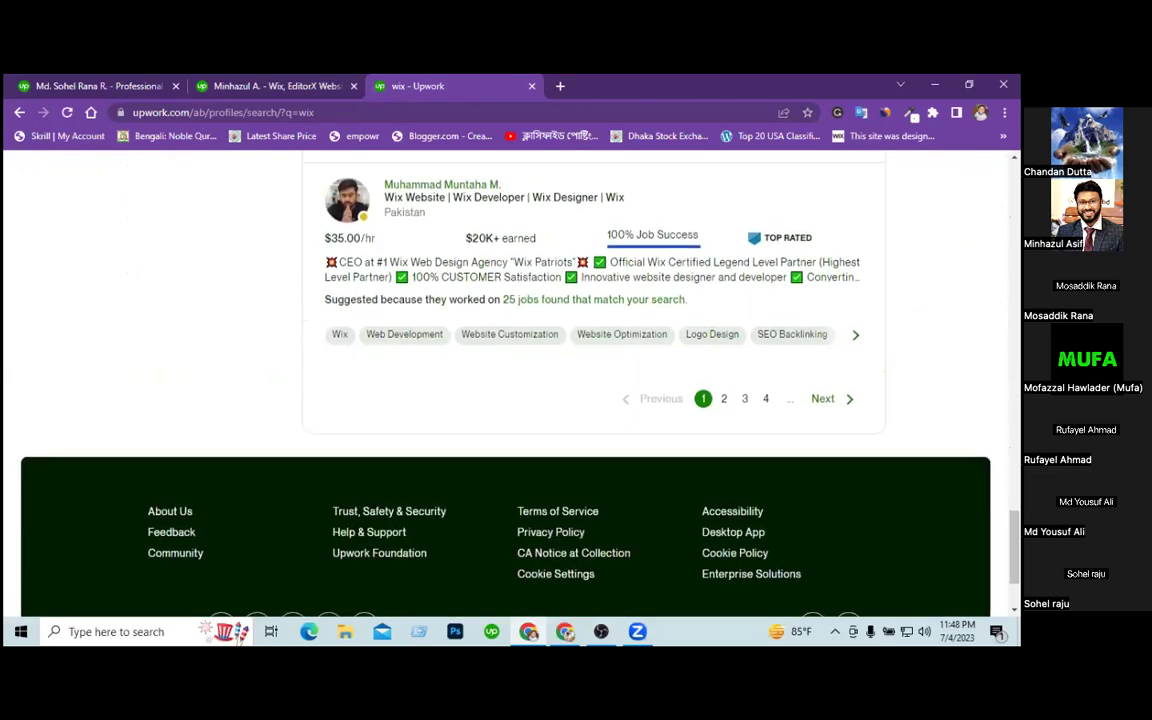
{"action": "scroll", "coordinate": [600, 380], "scroll_direction": "up", "scroll_amount": 12}
{"action": "scroll", "coordinate": [600, 380], "scroll_direction": "up", "scroll_amount": 6}
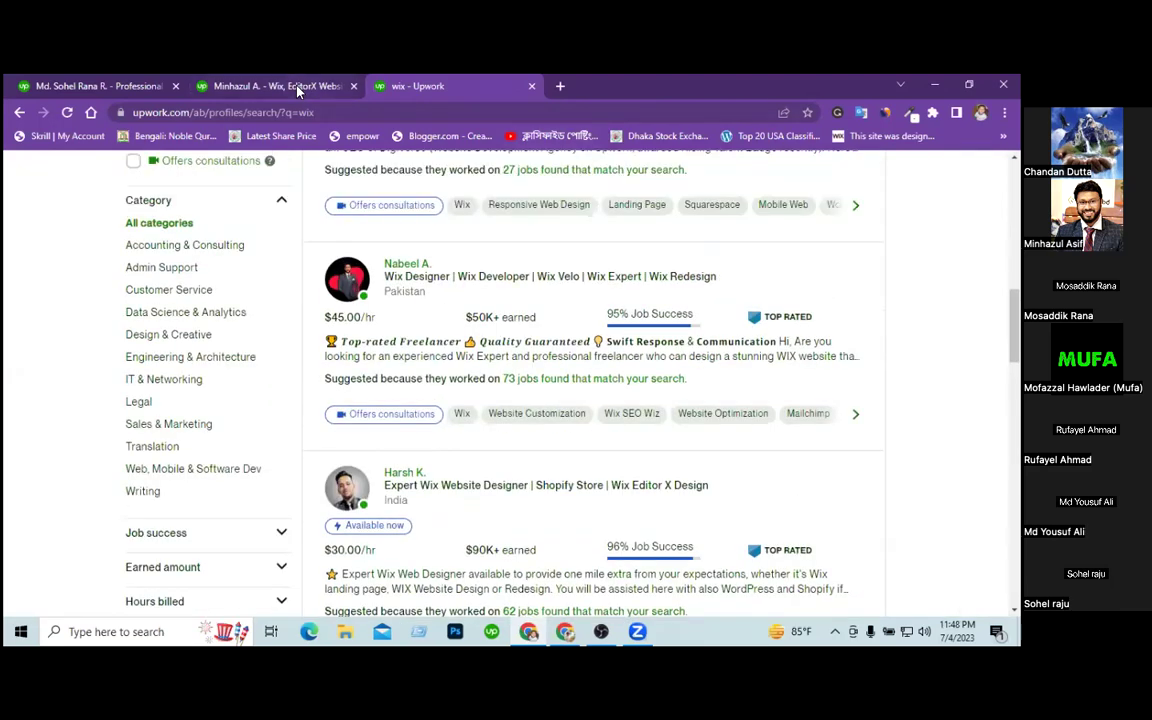
{"action": "left_click", "coordinate": [297, 87]}
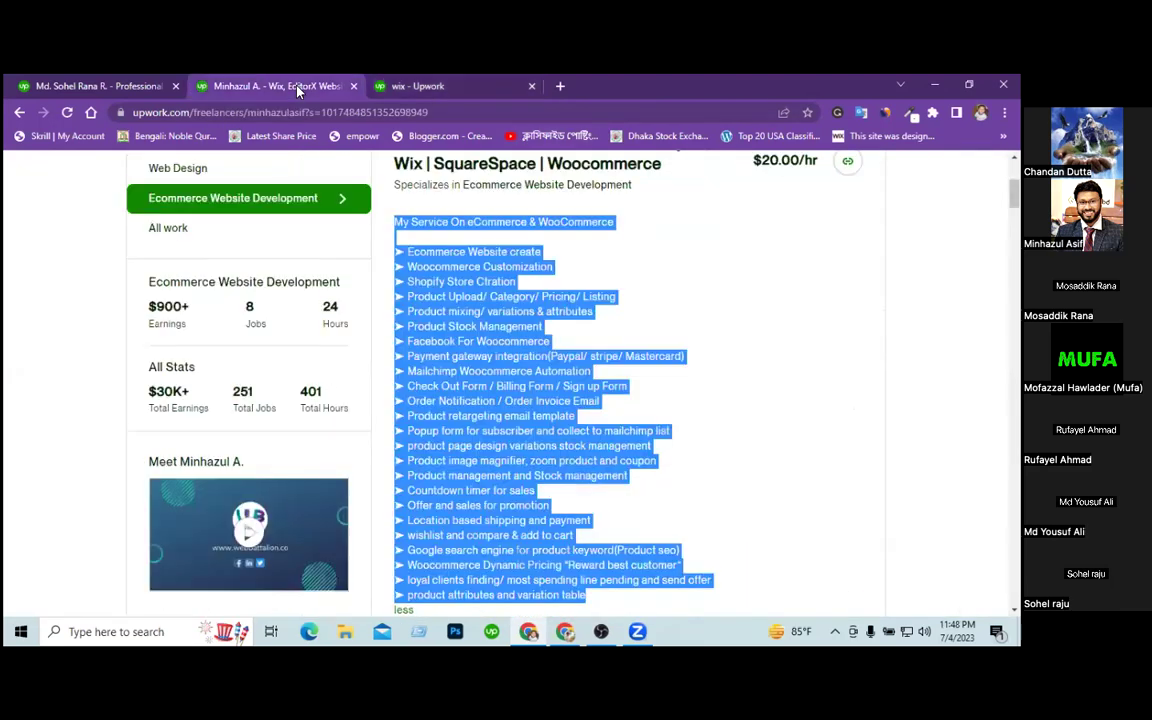
Review the pasted description's WooCommerce, Shopify, Management and Facebook For Woocommerce lines.
{"action": "left_click", "coordinate": [107, 86]}
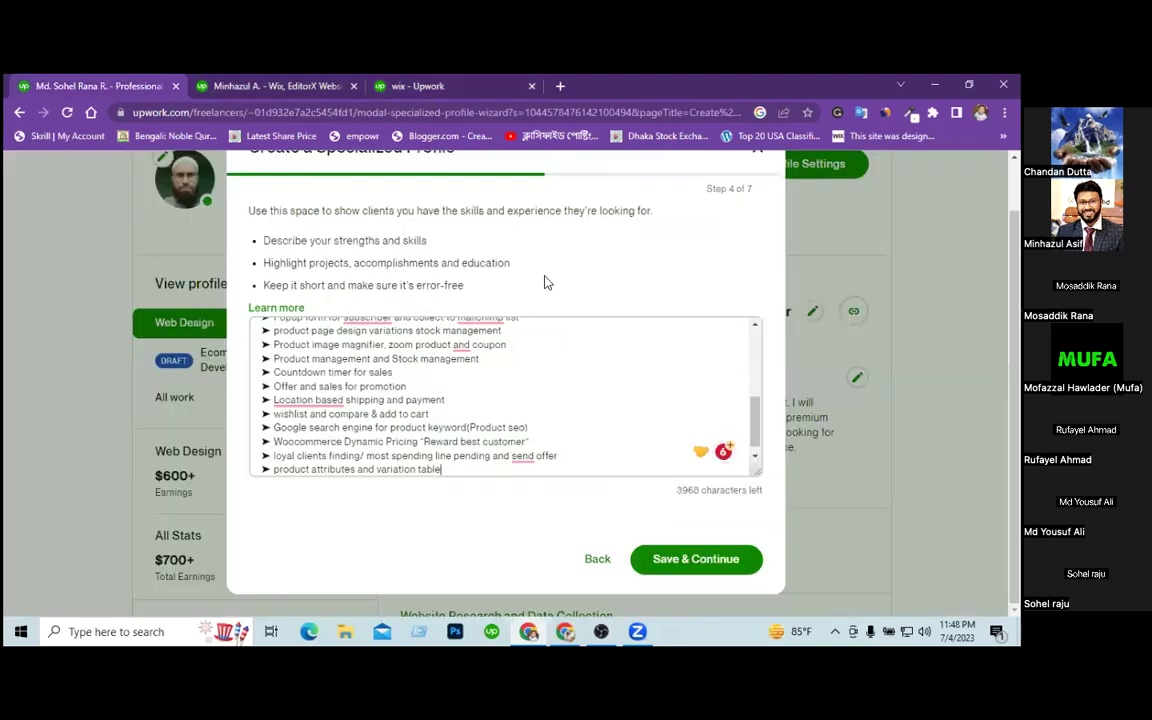
{"action": "scroll", "coordinate": [508, 372], "scroll_direction": "up", "scroll_amount": 10}
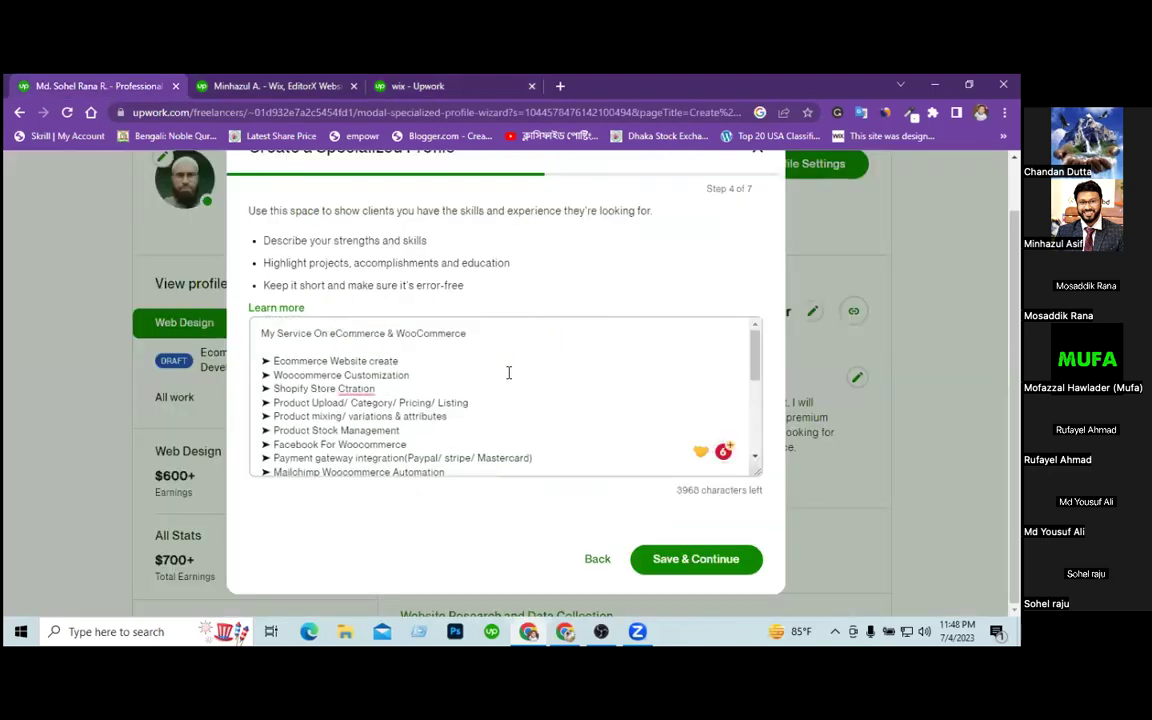
{"action": "double_click", "coordinate": [421, 335]}
{"action": "double_click", "coordinate": [287, 391]}
{"action": "left_click", "coordinate": [311, 430]}
{"action": "scroll", "coordinate": [363, 435], "scroll_direction": "down", "scroll_amount": 1}
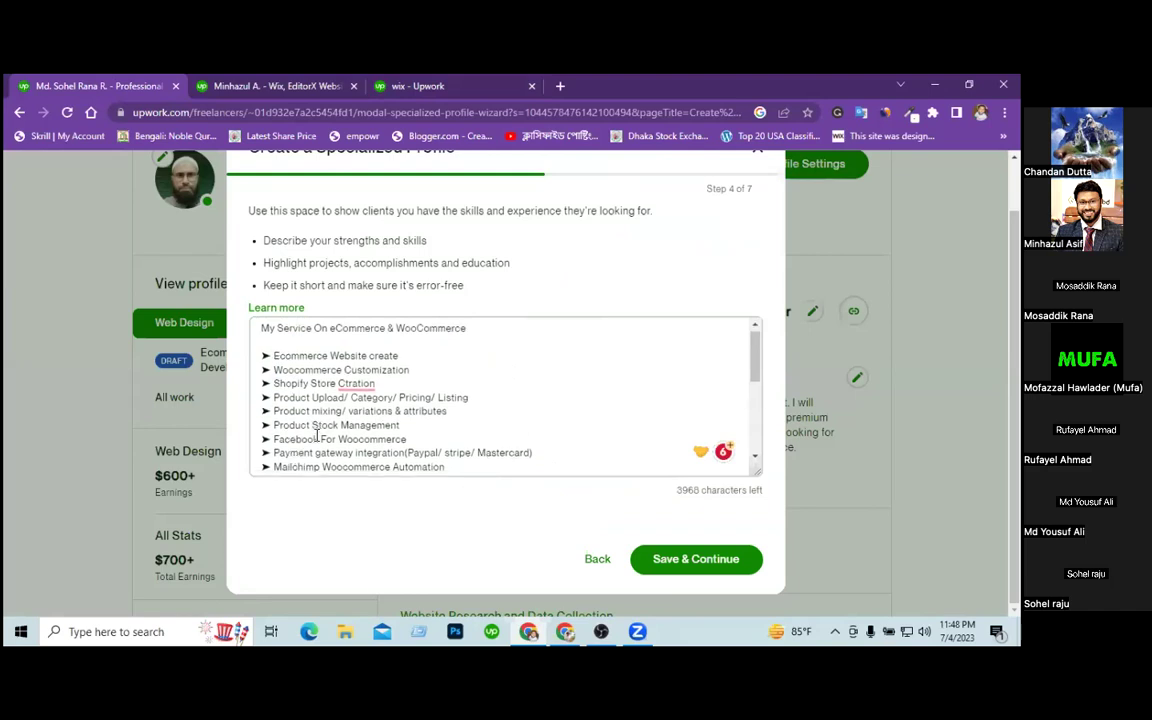
{"action": "double_click", "coordinate": [364, 420]}
{"action": "left_click", "coordinate": [355, 434]}
{"action": "double_click", "coordinate": [355, 434]}
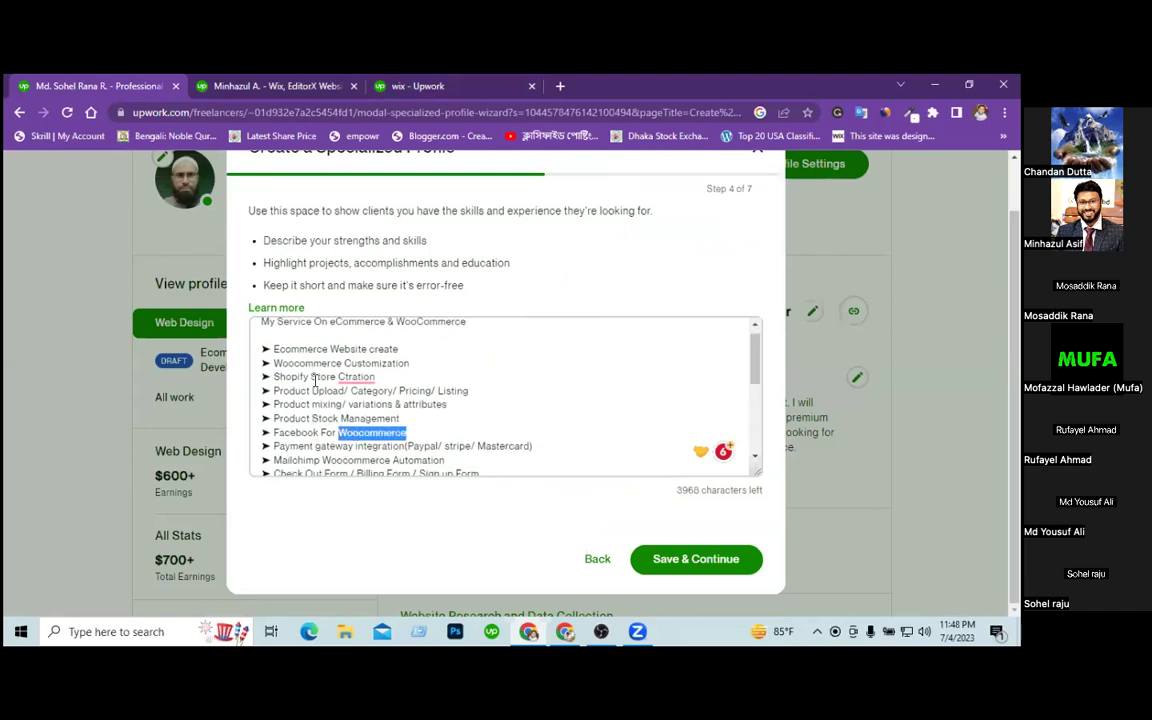
{"action": "double_click", "coordinate": [303, 363]}
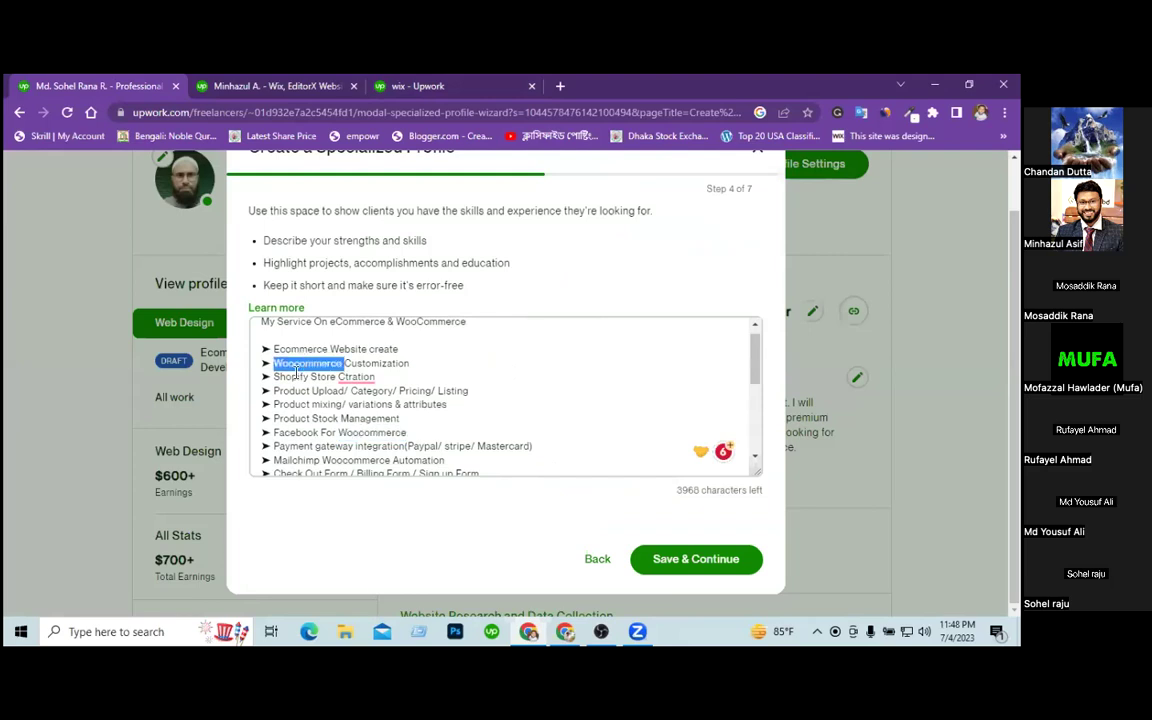
{"action": "left_click", "coordinate": [291, 377]}
{"action": "double_click", "coordinate": [291, 377]}
Delete the Product Upload through Facebook For Woocommerce lines, then undo to restore them.
{"action": "scroll", "coordinate": [320, 390], "scroll_direction": "down", "scroll_amount": 5}
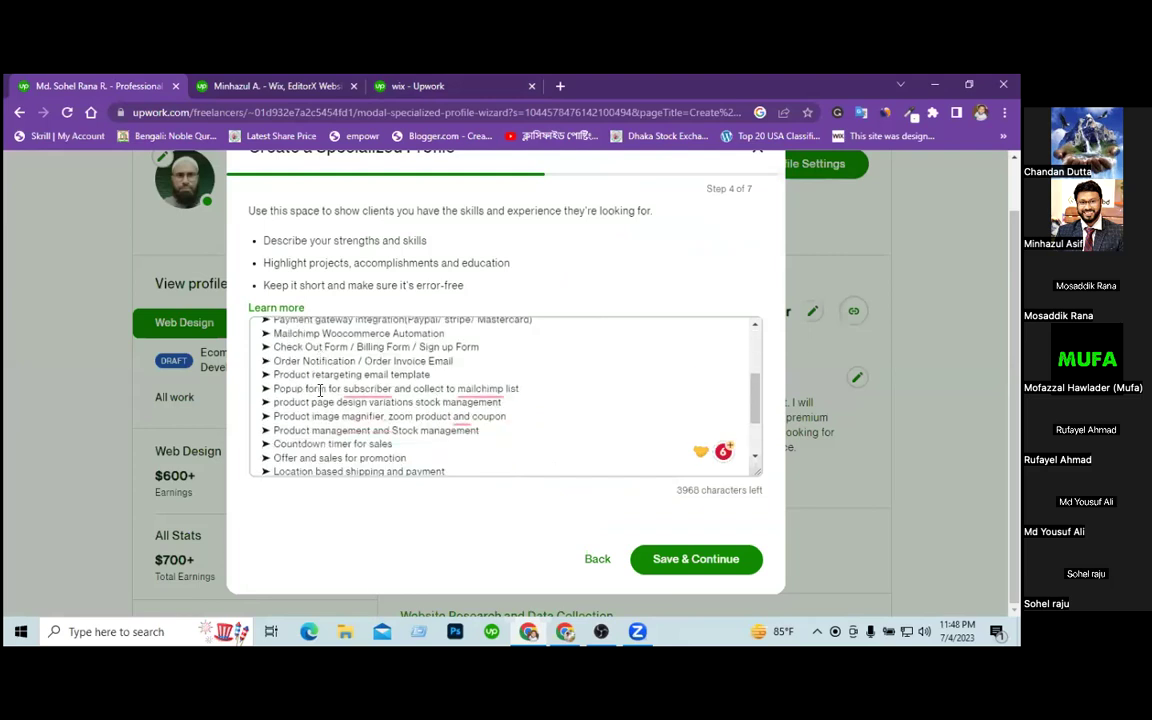
{"action": "scroll", "coordinate": [449, 409], "scroll_direction": "down", "scroll_amount": 3}
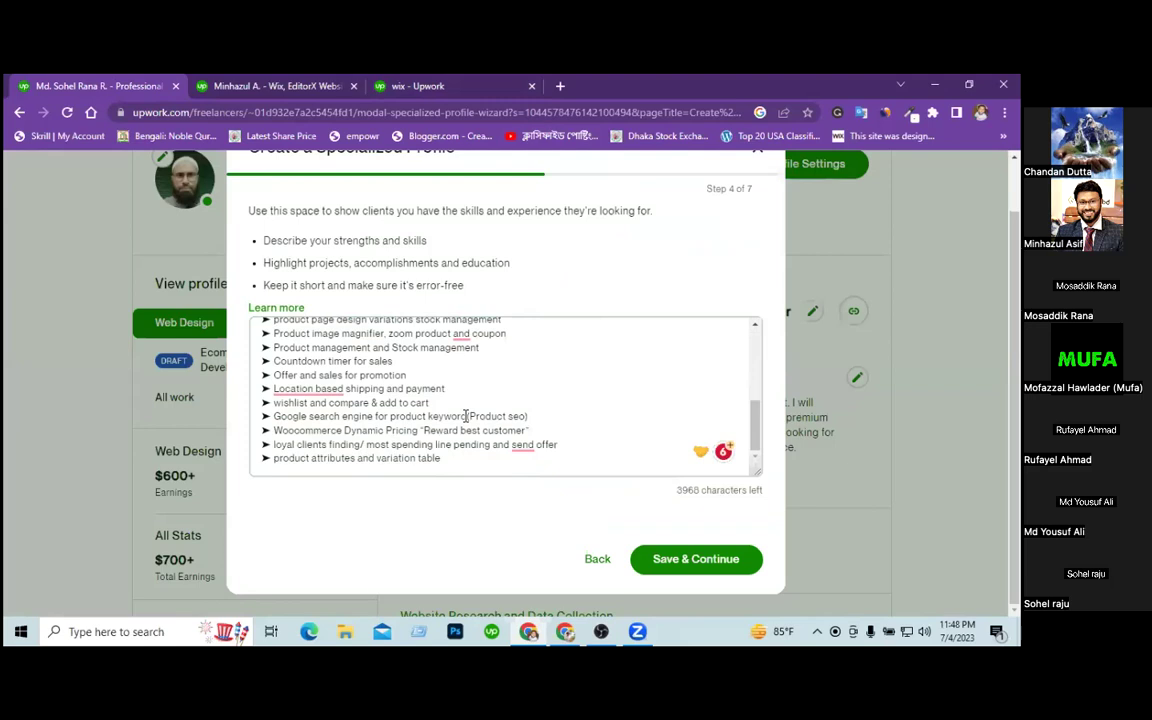
{"action": "scroll", "coordinate": [466, 416], "scroll_direction": "up", "scroll_amount": 8}
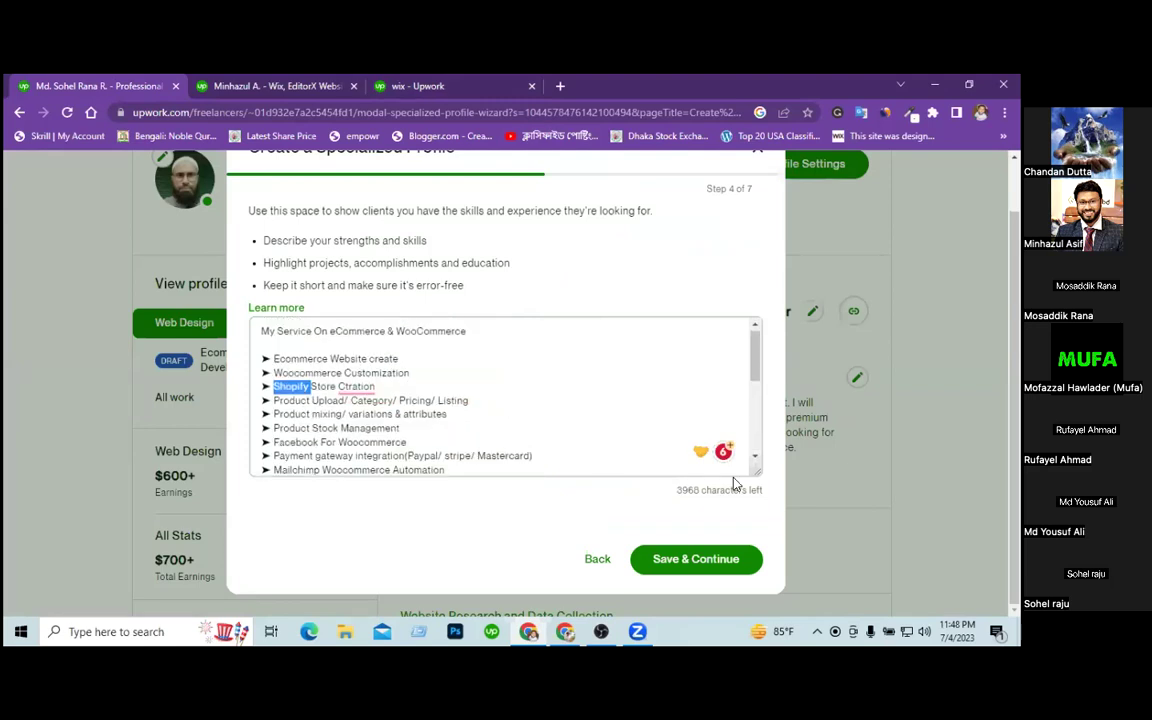
{"action": "left_click", "coordinate": [690, 470]}
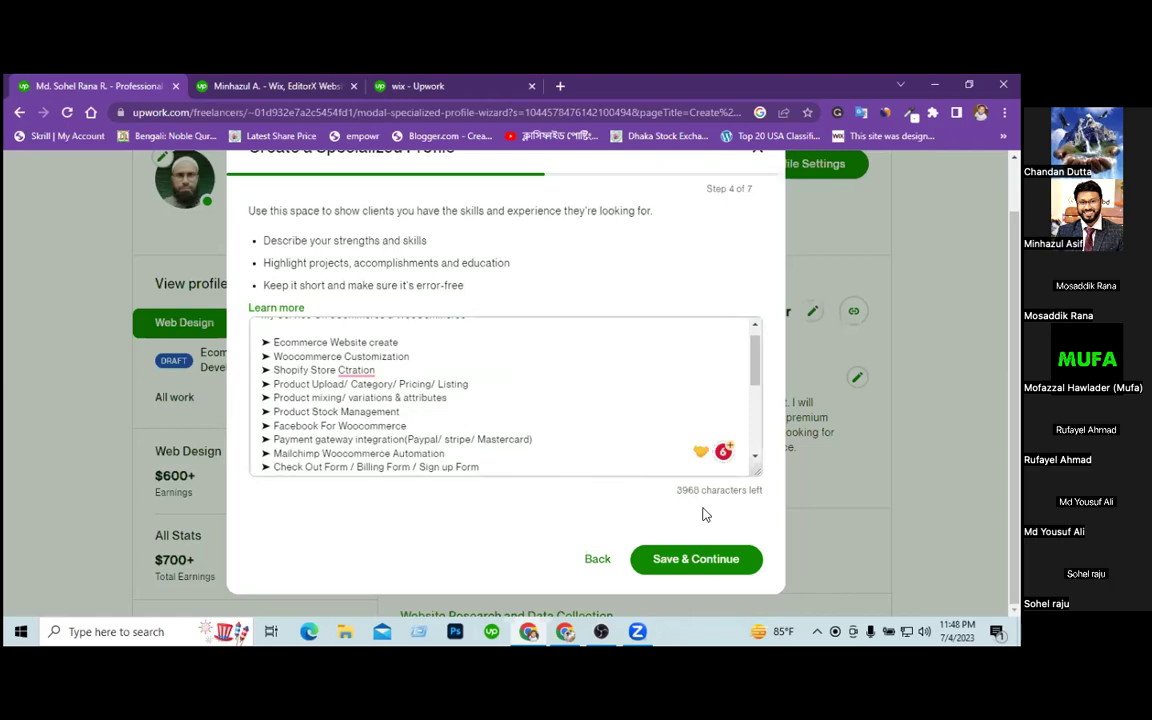
{"action": "double_click", "coordinate": [680, 490]}
{"action": "left_click", "coordinate": [482, 439]}
{"action": "left_click_drag", "start_coordinate": [406, 426], "coordinate": [252, 390]}
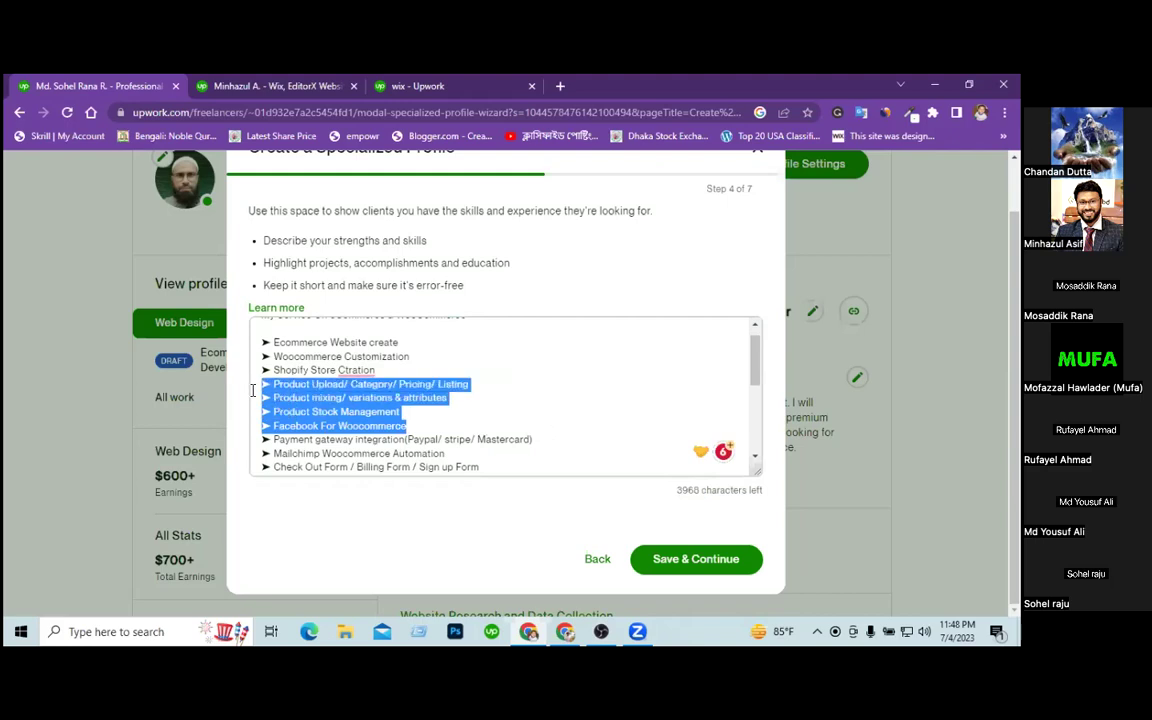
{"action": "key", "text": "BackSpace"}
{"action": "key", "text": "BackSpace"}
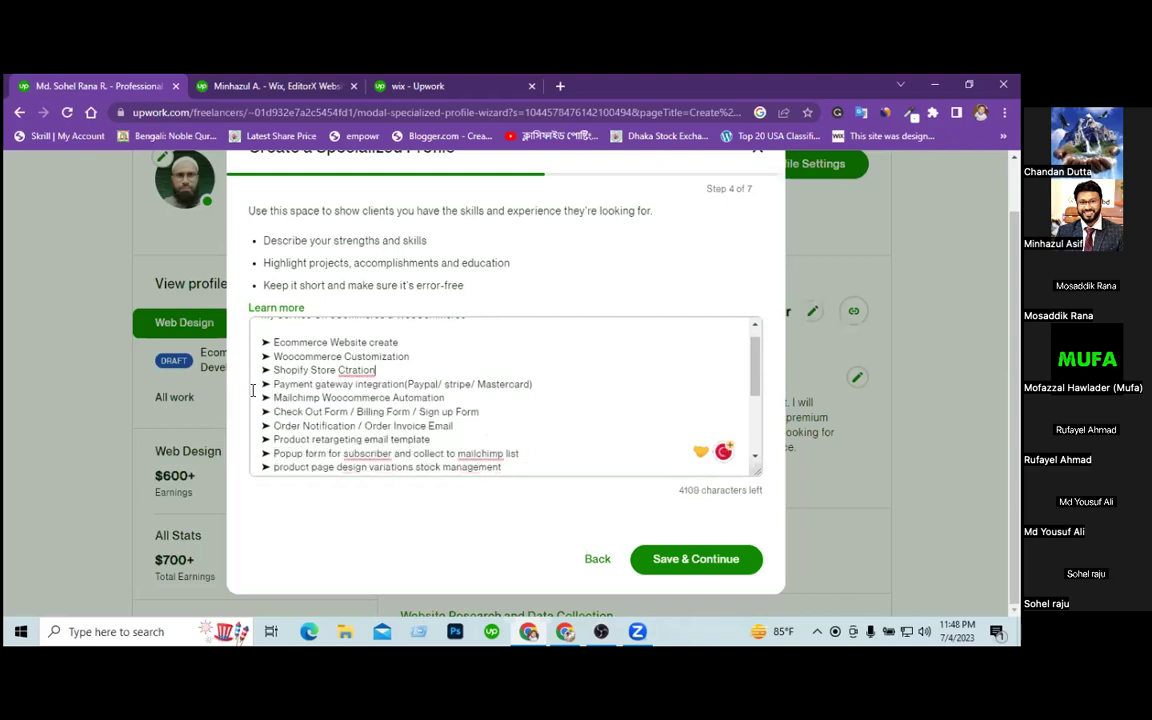
{"action": "scroll", "coordinate": [518, 398], "scroll_direction": "down", "scroll_amount": 3}
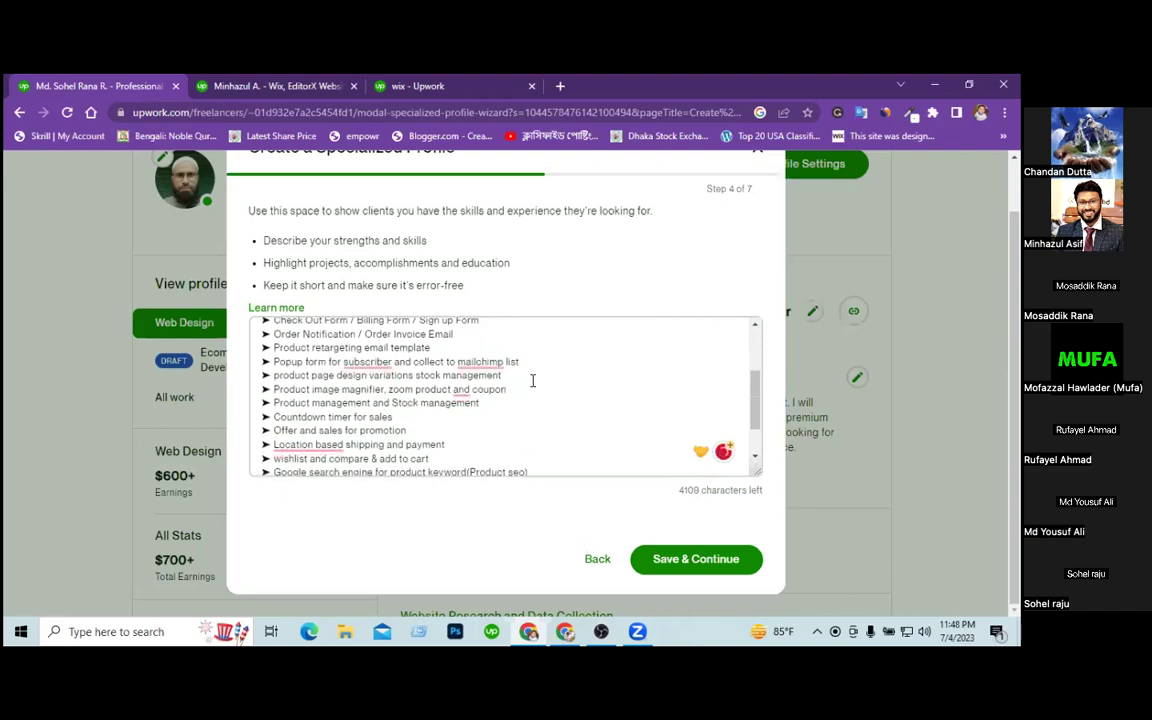
{"action": "key", "text": "ctrl+z"}
{"action": "key", "text": "ctrl+z"}
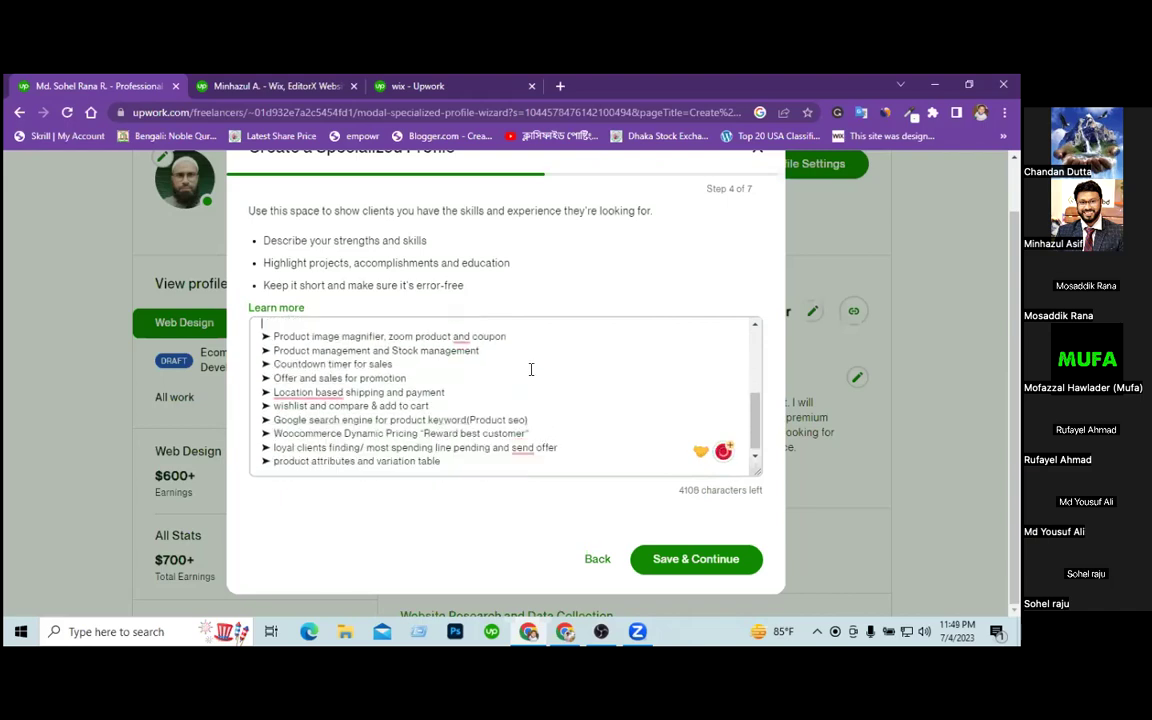
{"action": "scroll", "coordinate": [477, 372], "scroll_direction": "up", "scroll_amount": 2}
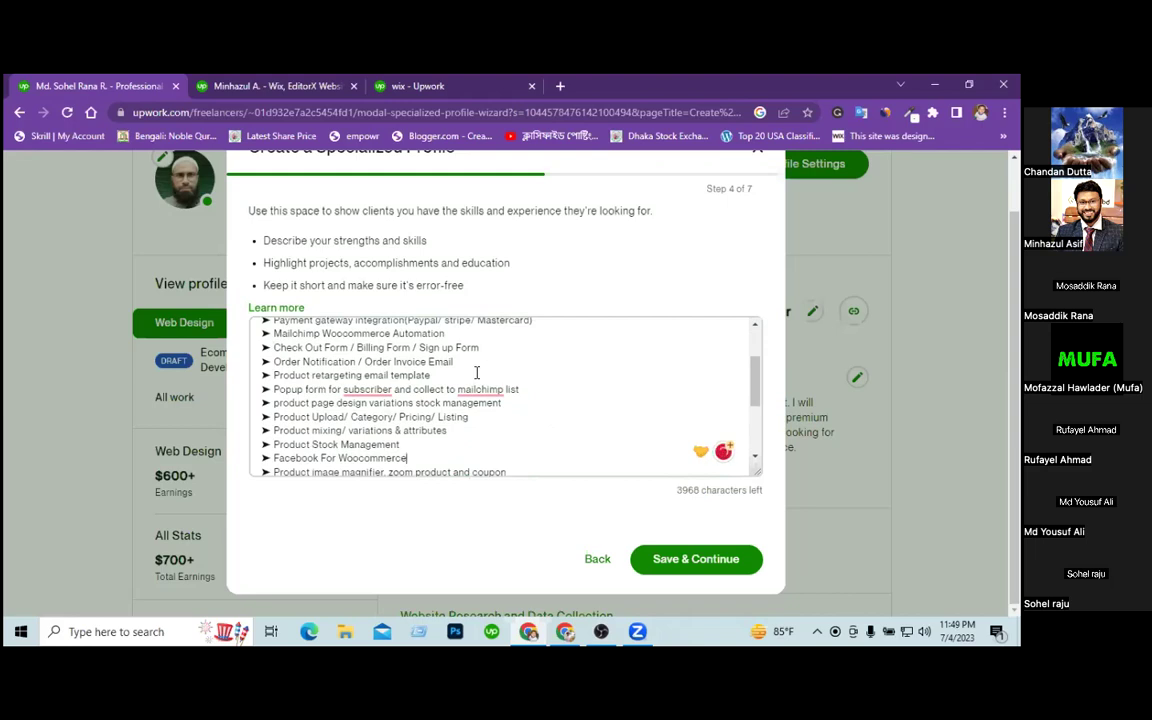
Open fiverr.com in a new tab and enter 'shopify' in its service search.
{"action": "left_click", "coordinate": [560, 87]}
{"action": "type", "text": "f"}
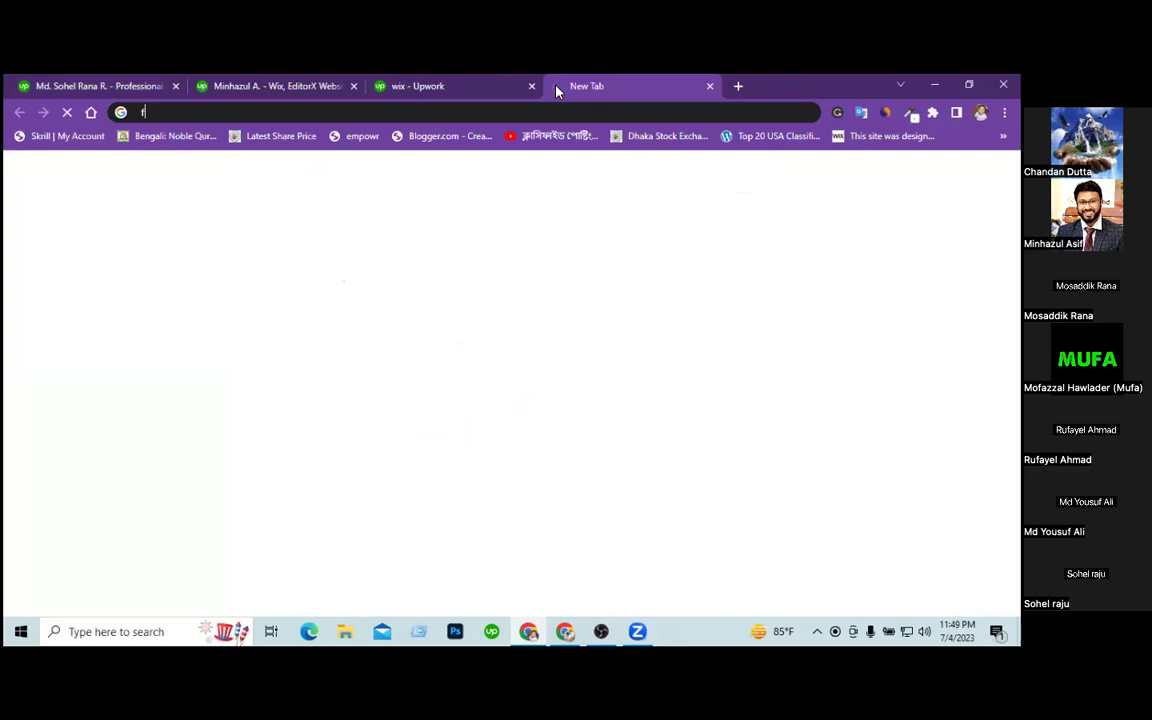
{"action": "type", "text": "iver"}
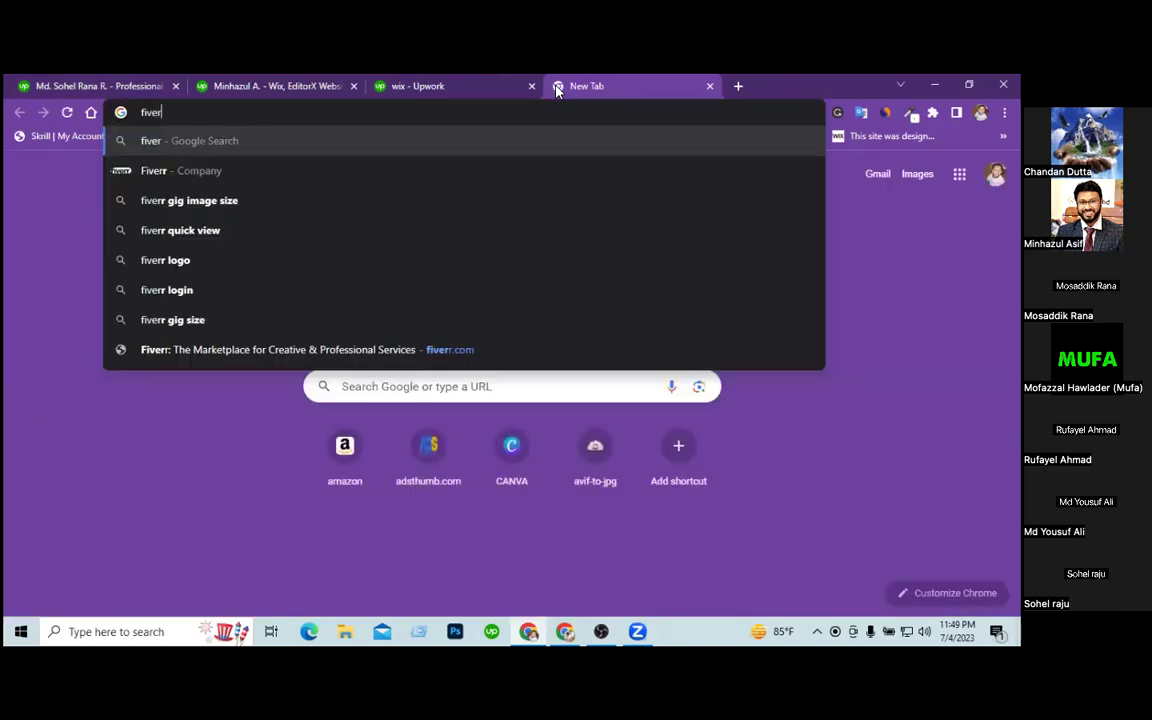
{"action": "type", "text": "r.com"}
{"action": "key", "text": "Return"}
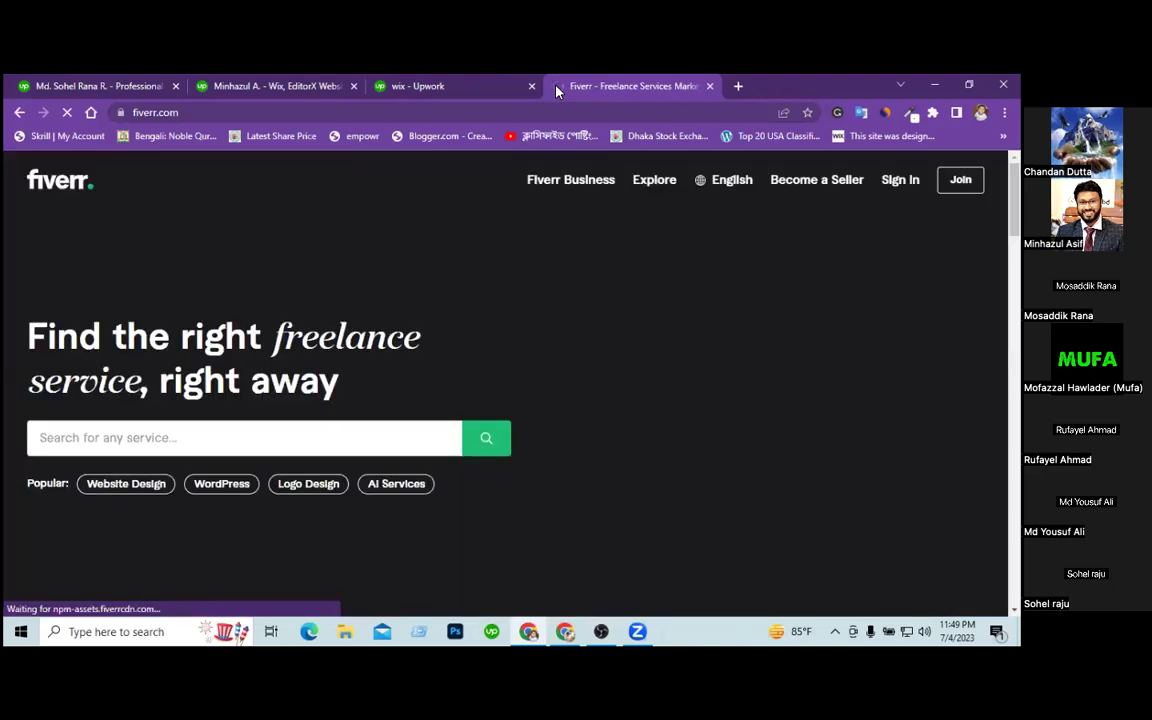
{"action": "left_click", "coordinate": [293, 437]}
{"action": "type", "text": "shopify"}
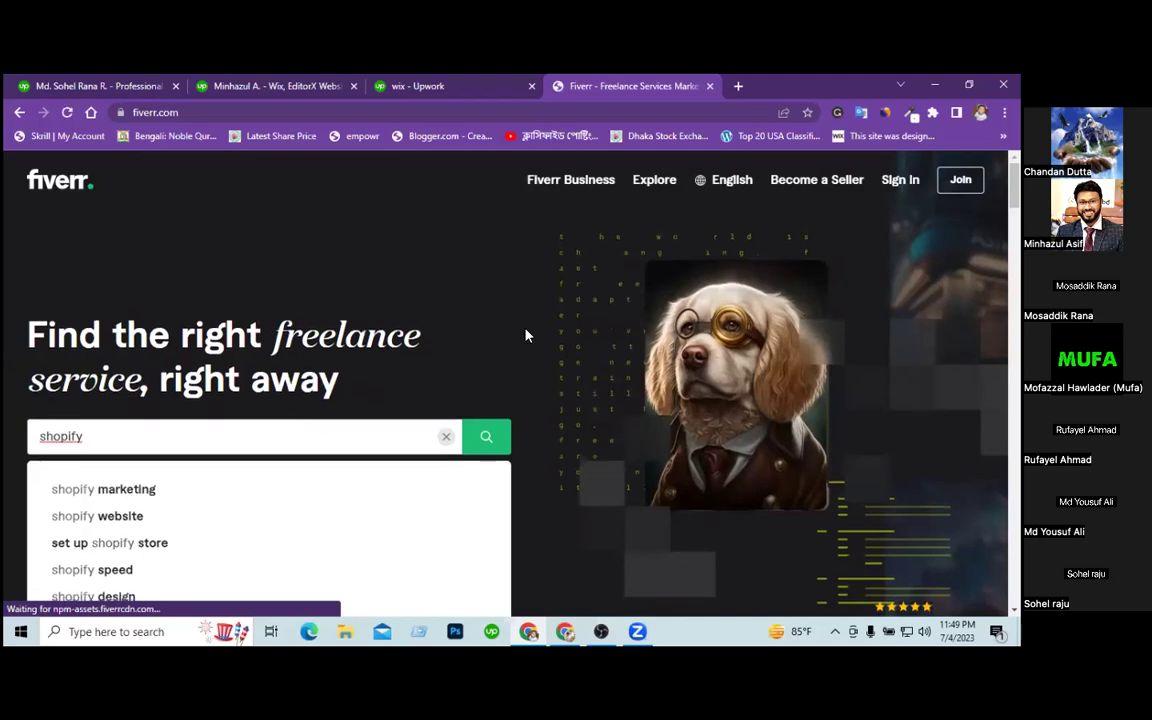
{"action": "scroll", "coordinate": [527, 335], "scroll_direction": "down", "scroll_amount": 2}
{"action": "scroll", "coordinate": [527, 335], "scroll_direction": "down", "scroll_amount": 1}
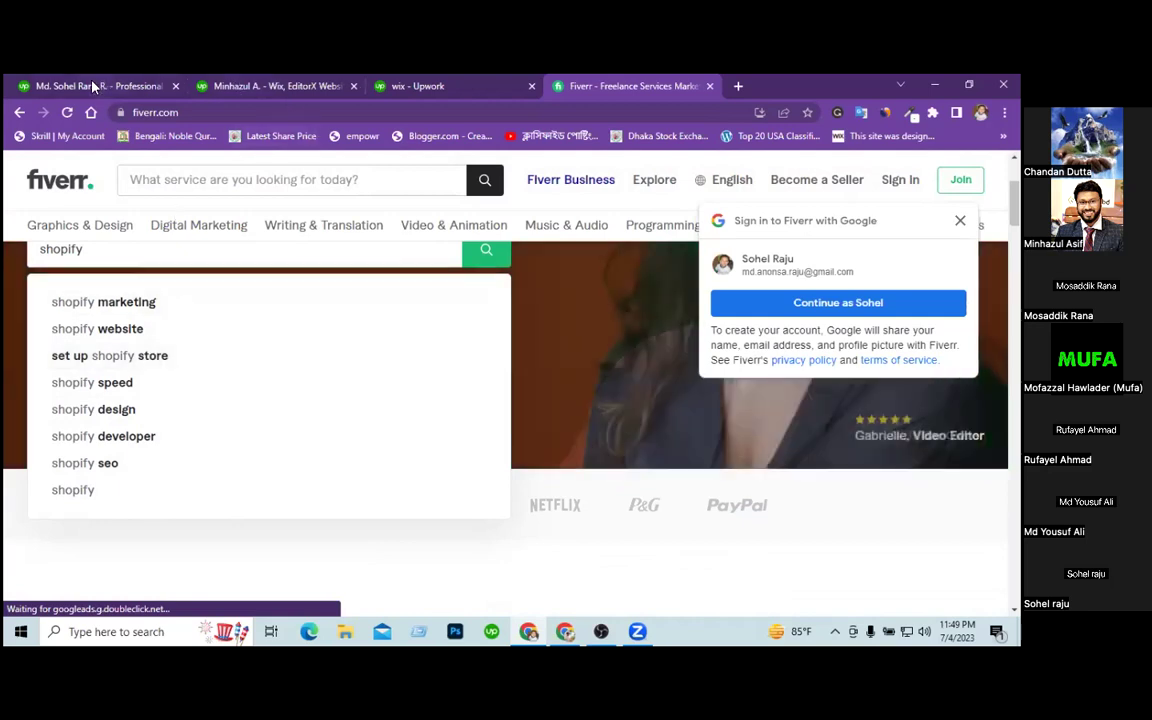
Return to the Upwork wizard and save the pasted eCommerce service description.
{"action": "left_click", "coordinate": [93, 87]}
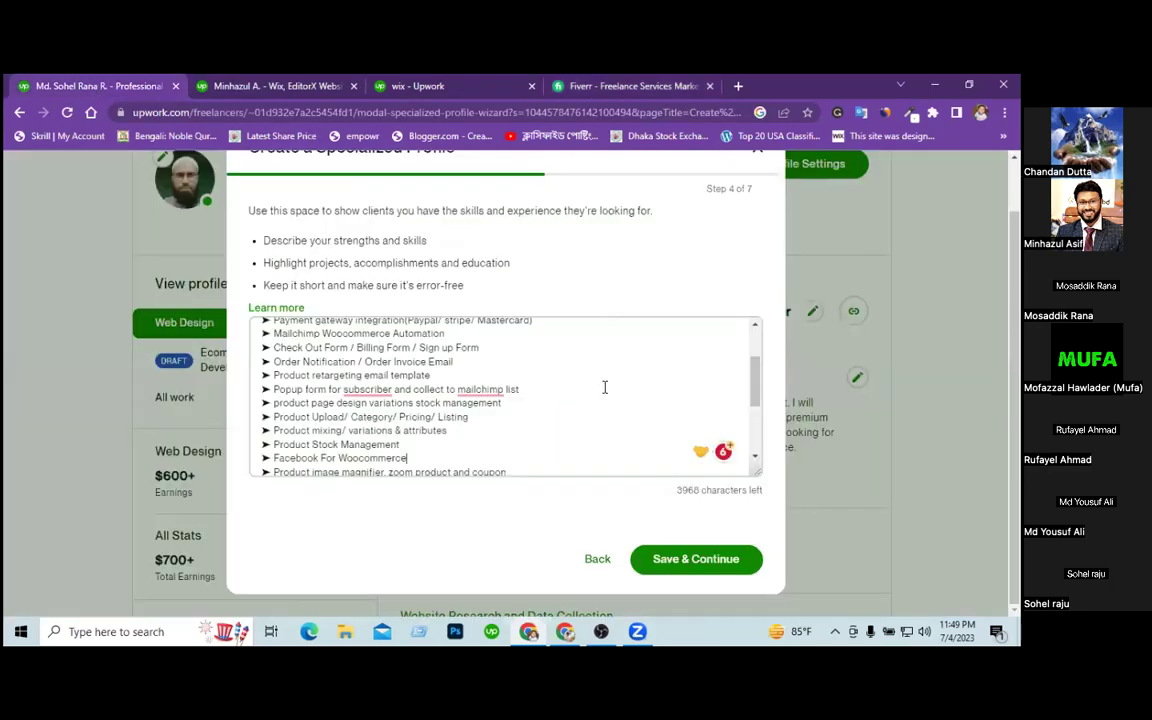
{"action": "scroll", "coordinate": [558, 387], "scroll_direction": "down", "scroll_amount": 3}
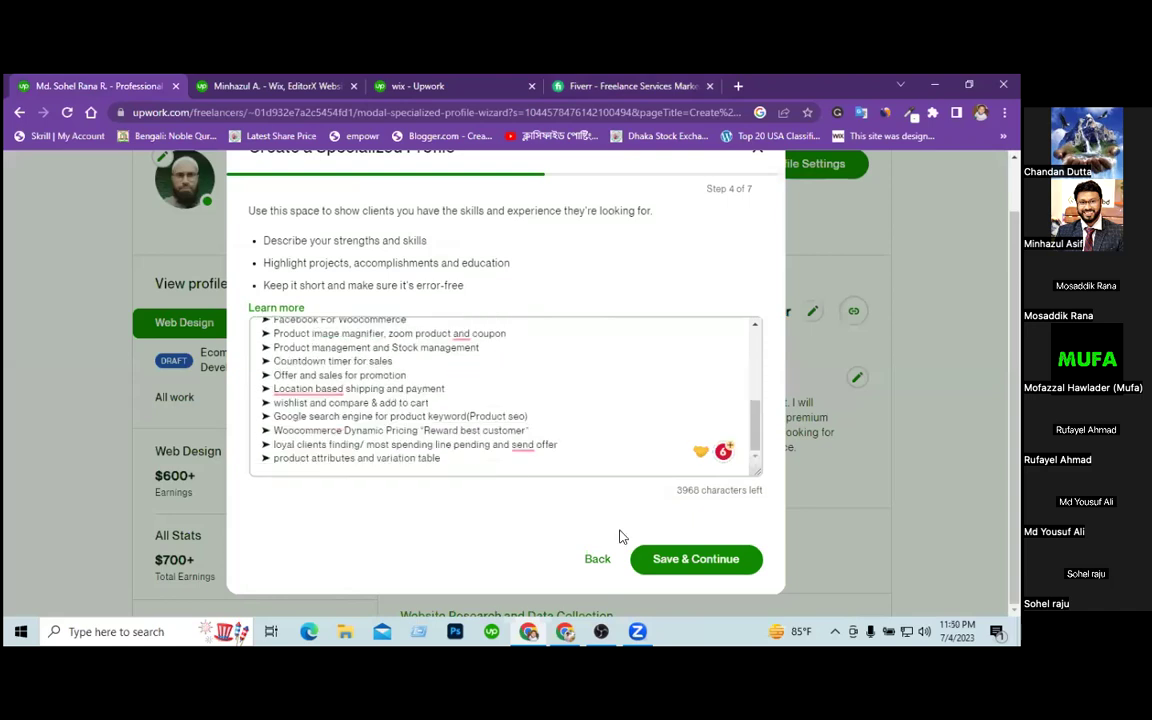
{"action": "left_click", "coordinate": [674, 558]}
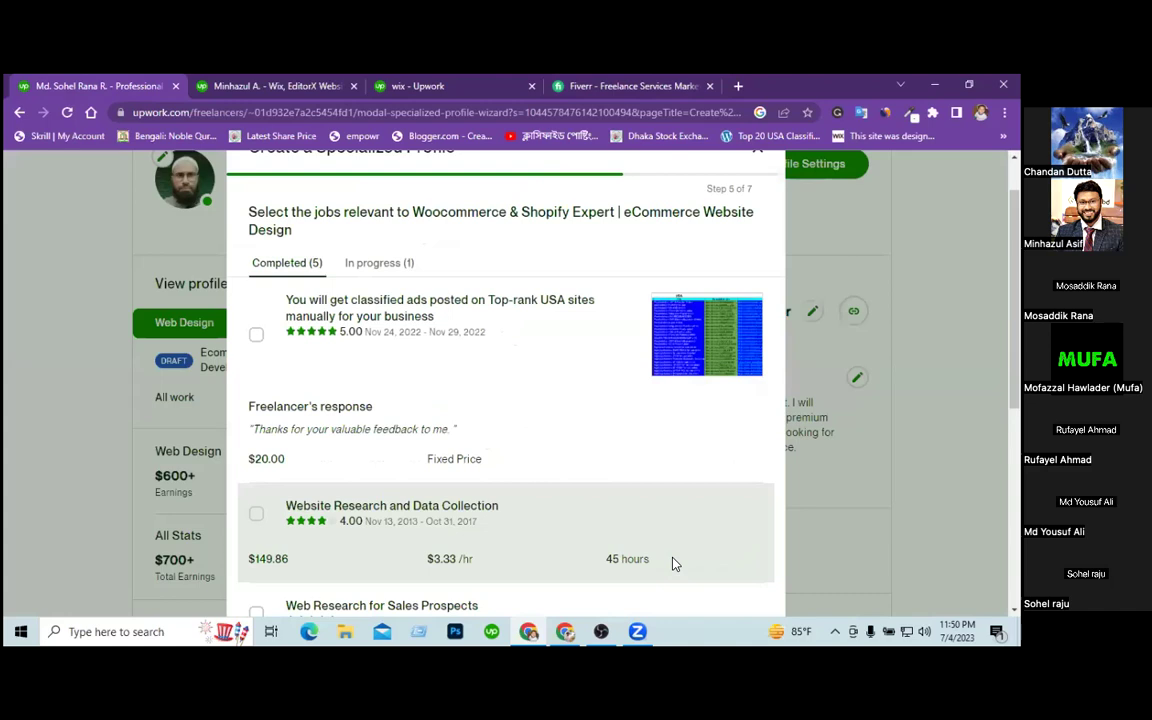
Look through the completed jobs and continue without marking any as relevant.
{"action": "scroll", "coordinate": [461, 457], "scroll_direction": "up", "scroll_amount": 1}
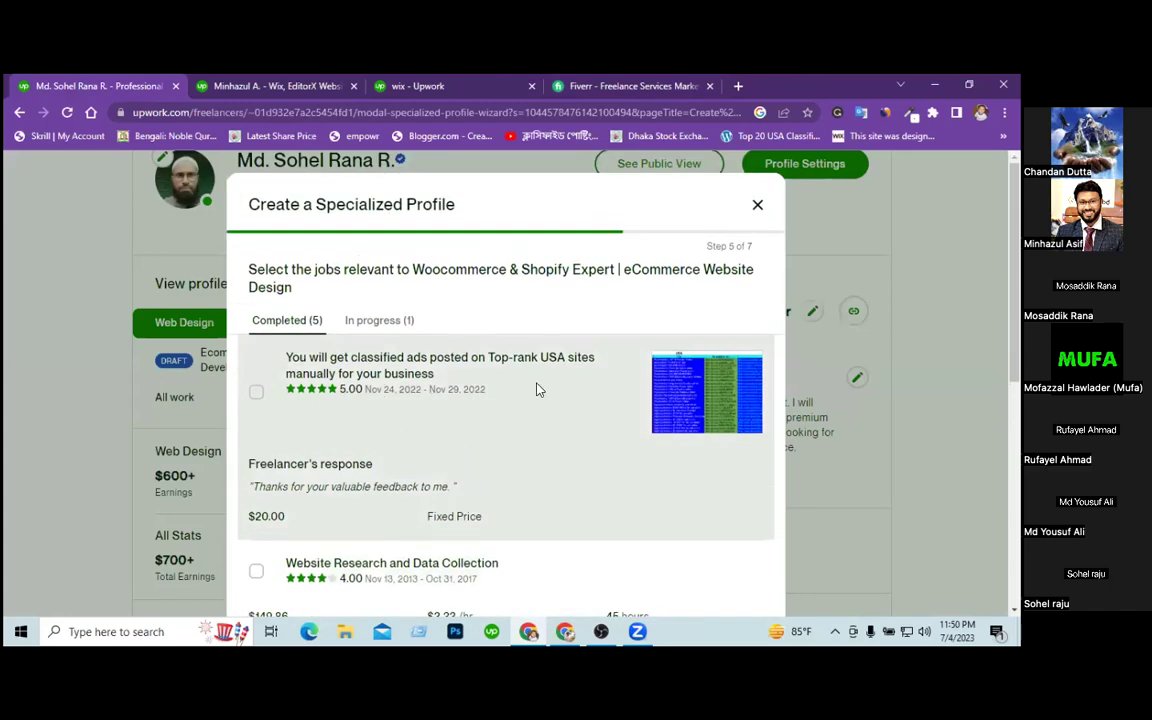
{"action": "scroll", "coordinate": [530, 399], "scroll_direction": "down", "scroll_amount": 3}
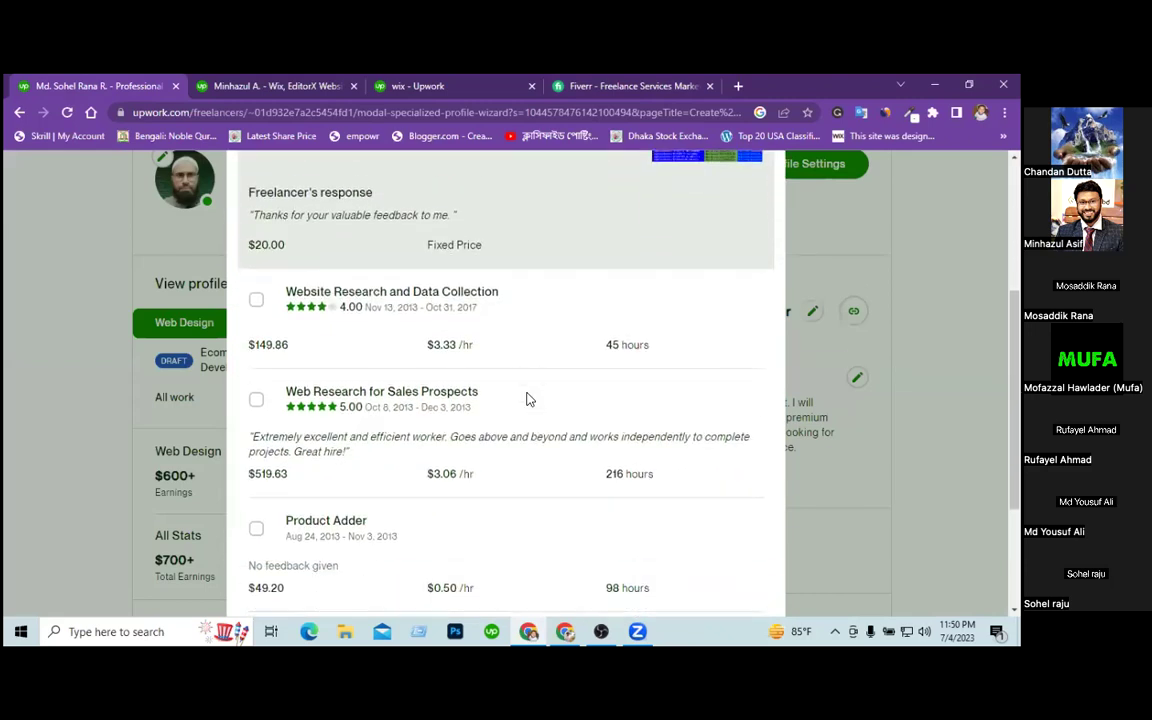
{"action": "scroll", "coordinate": [530, 399], "scroll_direction": "down", "scroll_amount": 2}
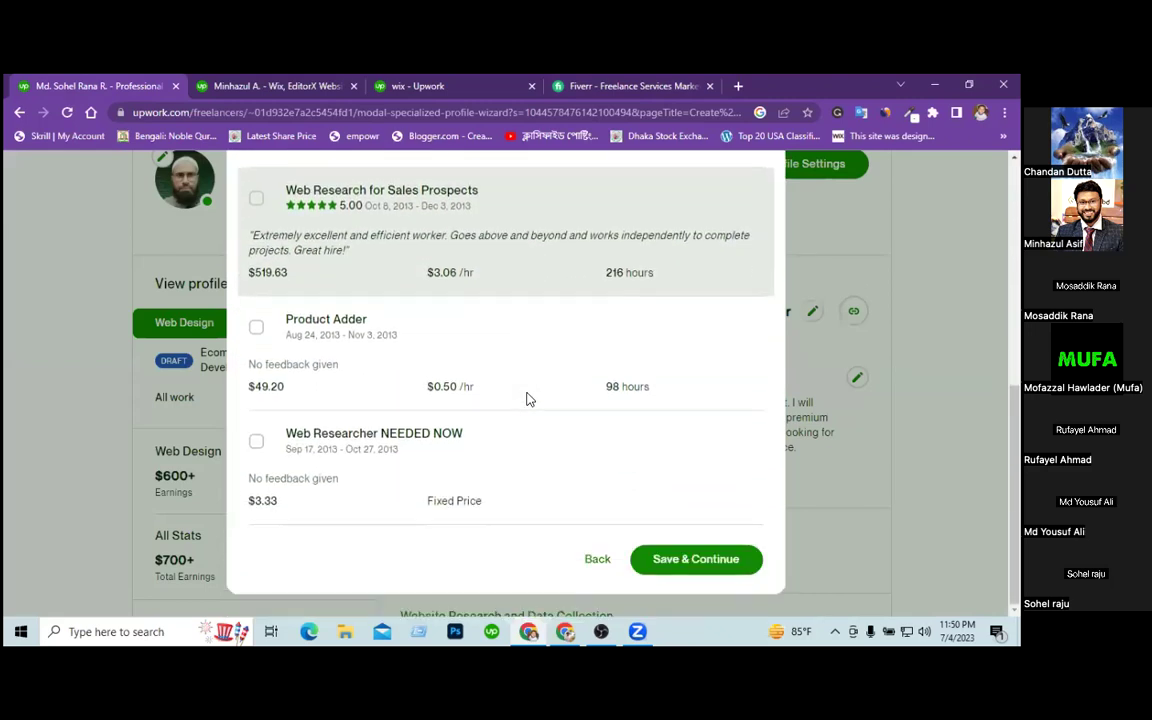
{"action": "scroll", "coordinate": [530, 399], "scroll_direction": "up", "scroll_amount": 5}
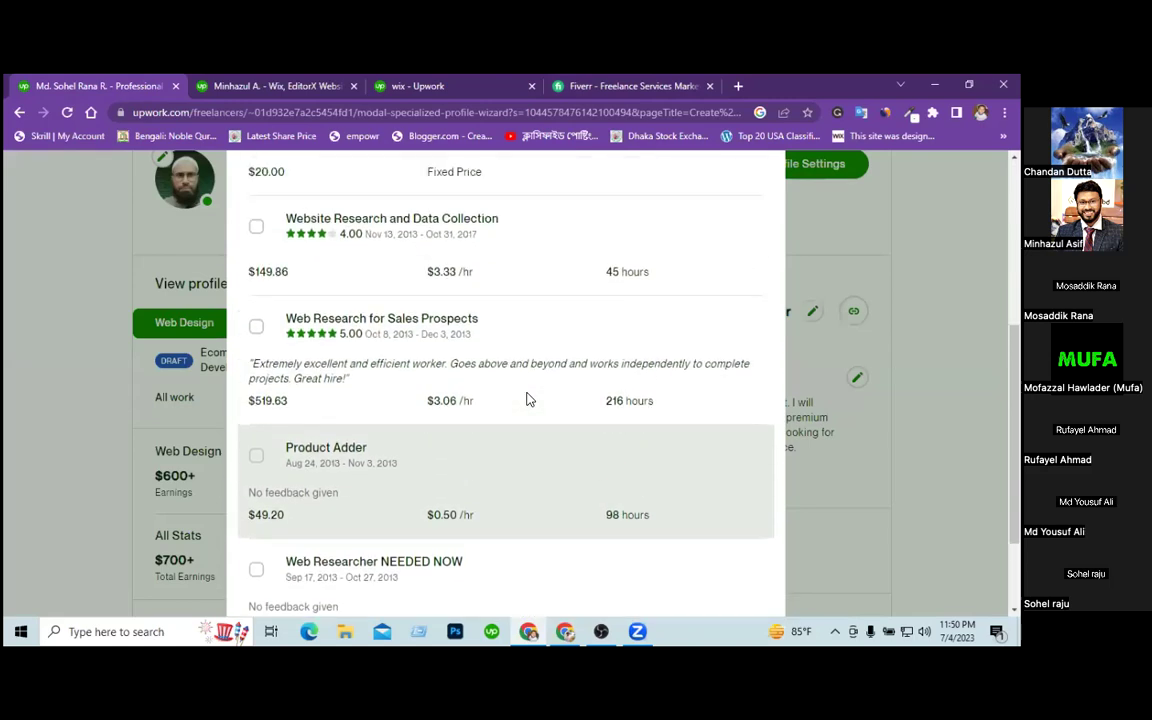
{"action": "scroll", "coordinate": [530, 399], "scroll_direction": "down", "scroll_amount": 5}
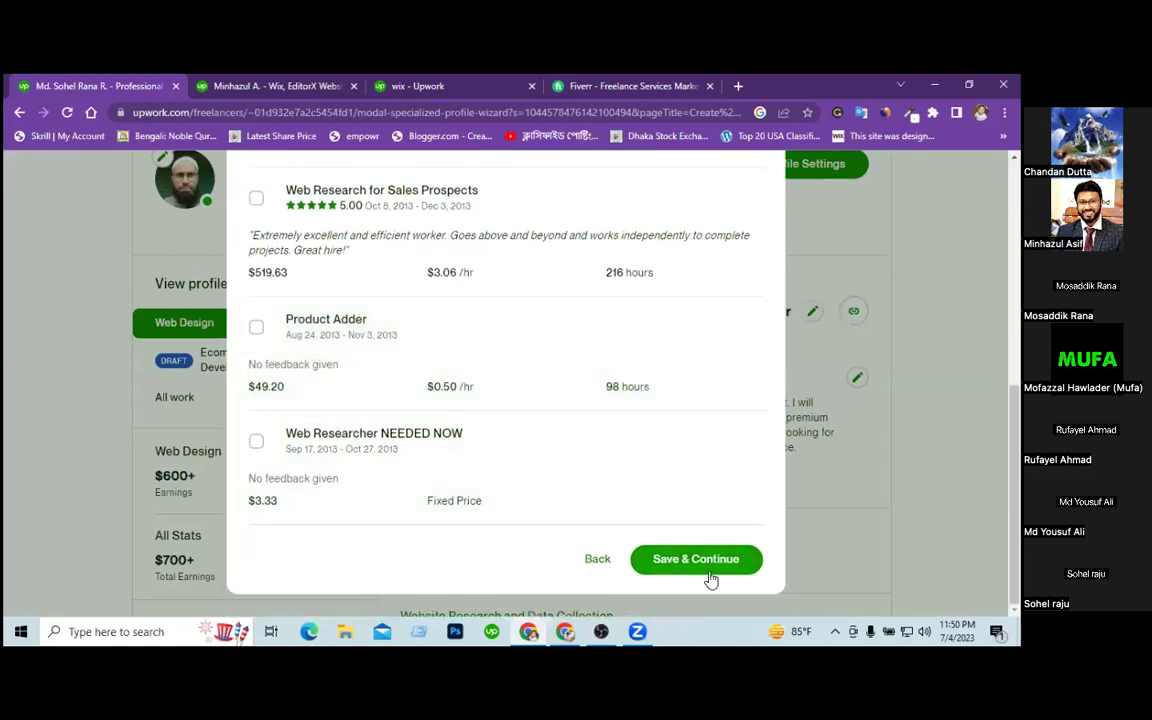
{"action": "left_click", "coordinate": [697, 559]}
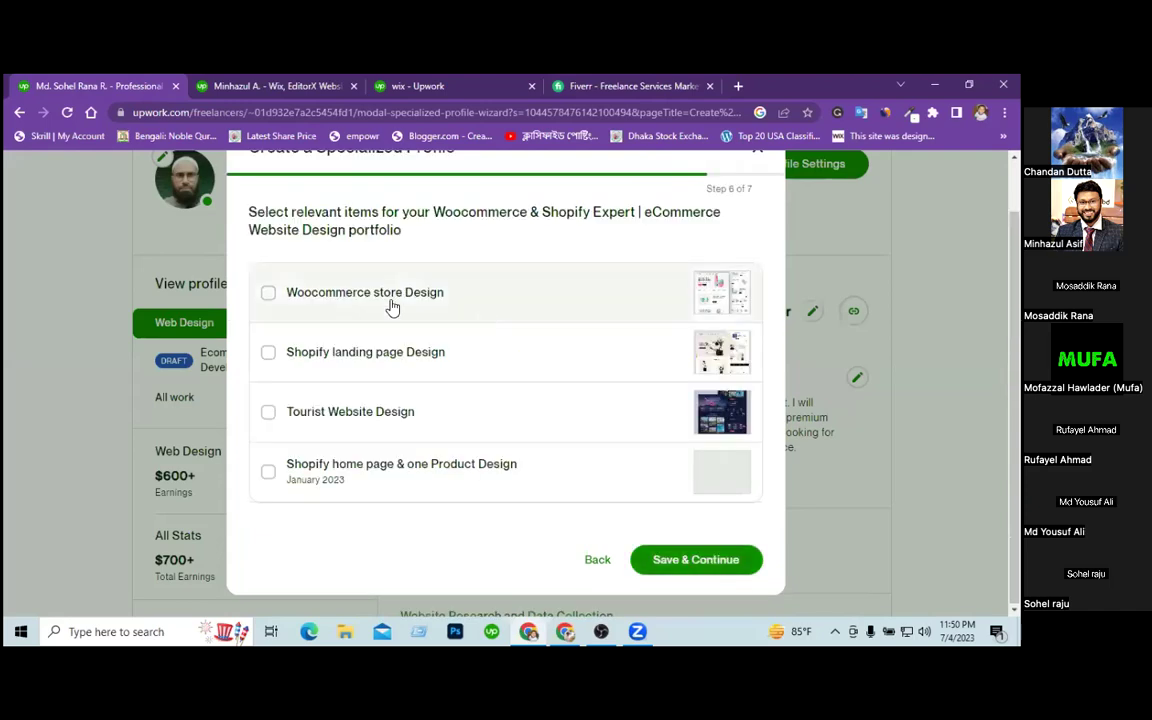
Keep Woocommerce store Design, Shopify landing page Design and Shopify home page & one Product Design, then review.
{"action": "left_click", "coordinate": [380, 300]}
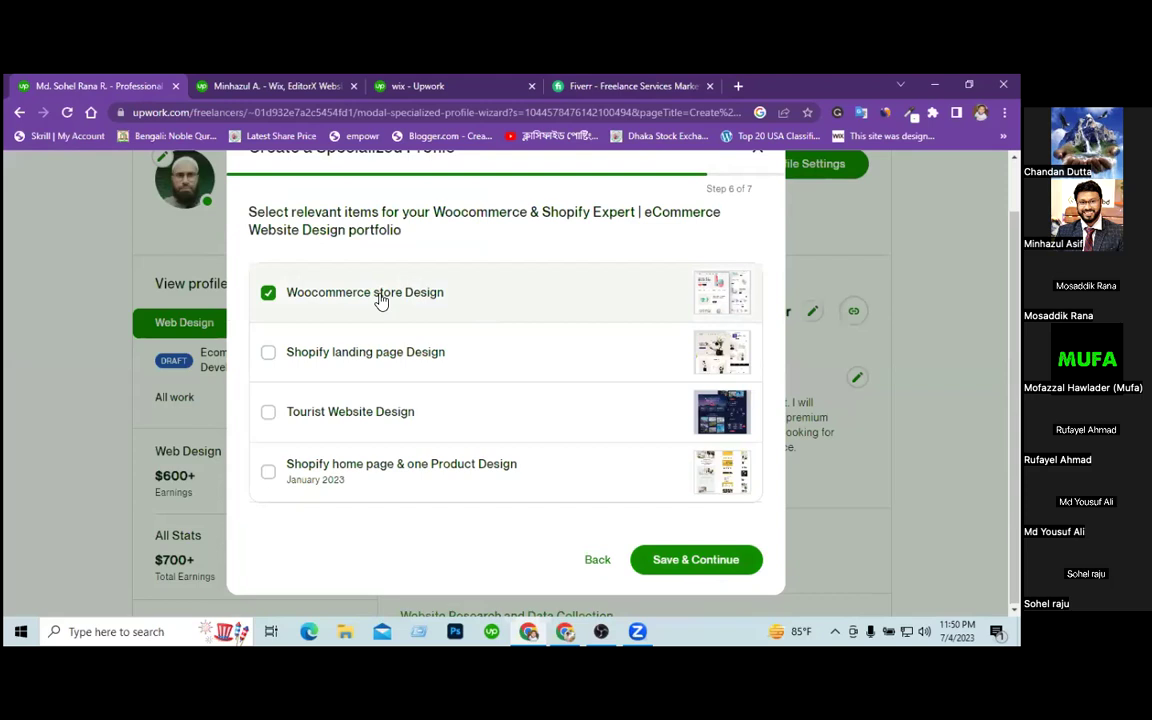
{"action": "left_click", "coordinate": [362, 364]}
{"action": "left_click", "coordinate": [415, 468]}
{"action": "left_click", "coordinate": [692, 562]}
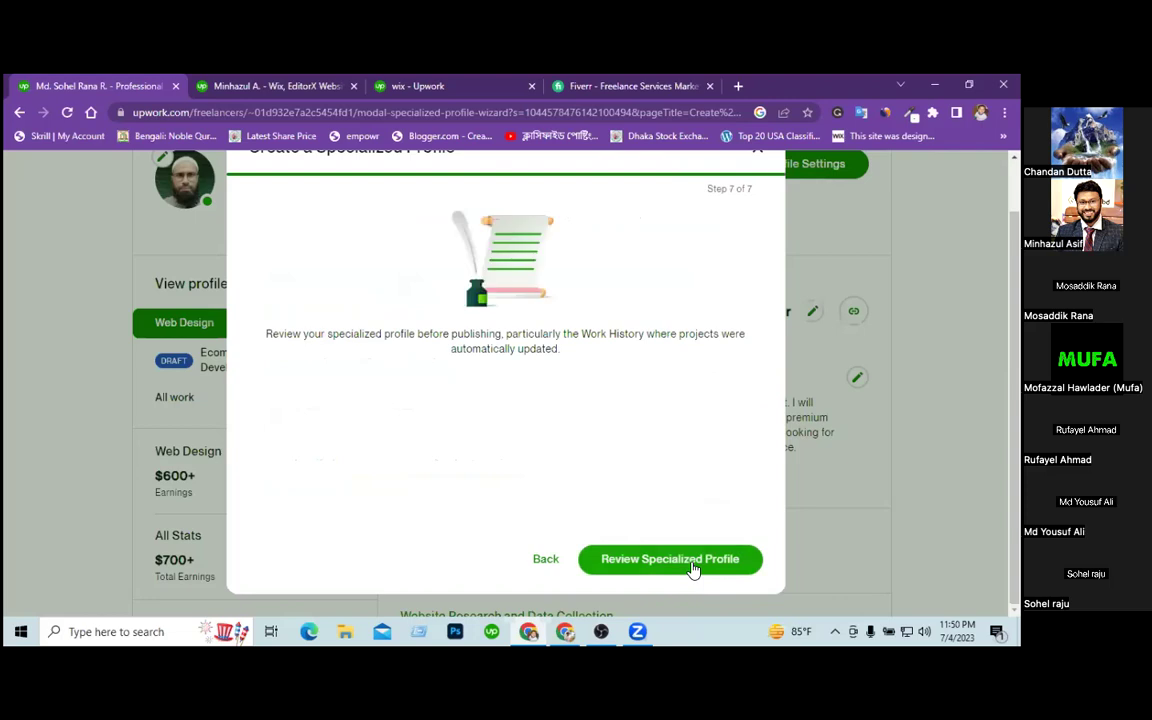
{"action": "left_click", "coordinate": [692, 562]}
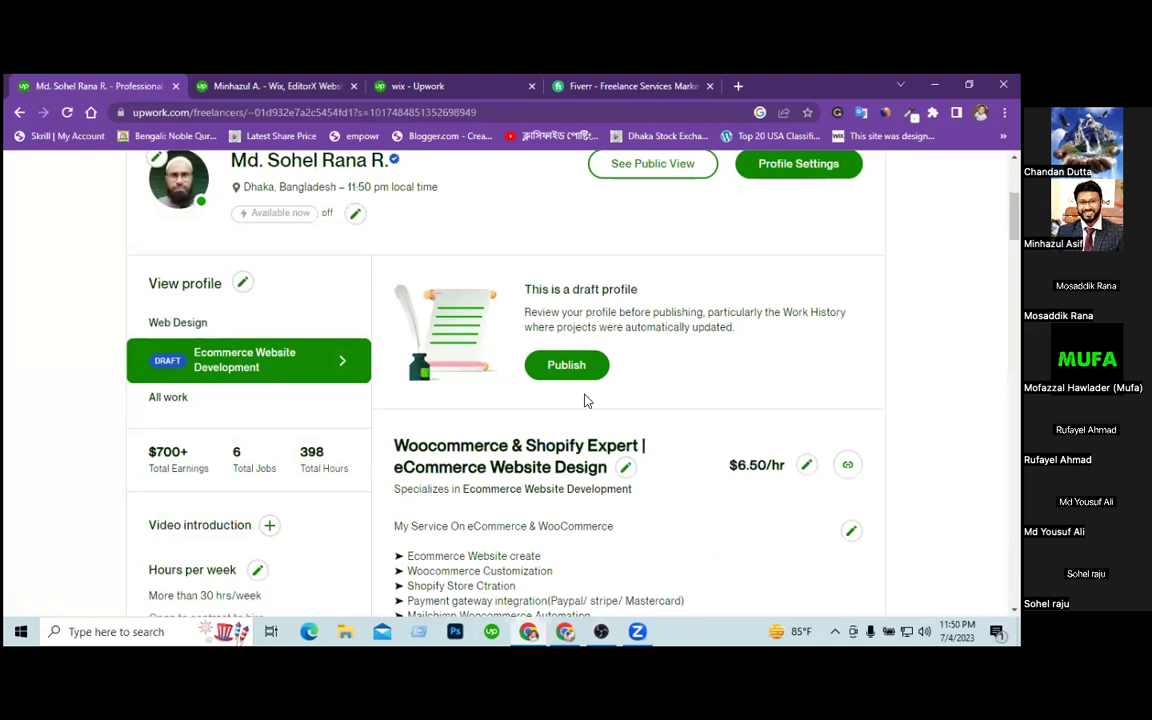
Publish the Ecommerce Website Development specialized profile, then switch to the All work profile view.
{"action": "left_click", "coordinate": [565, 365]}
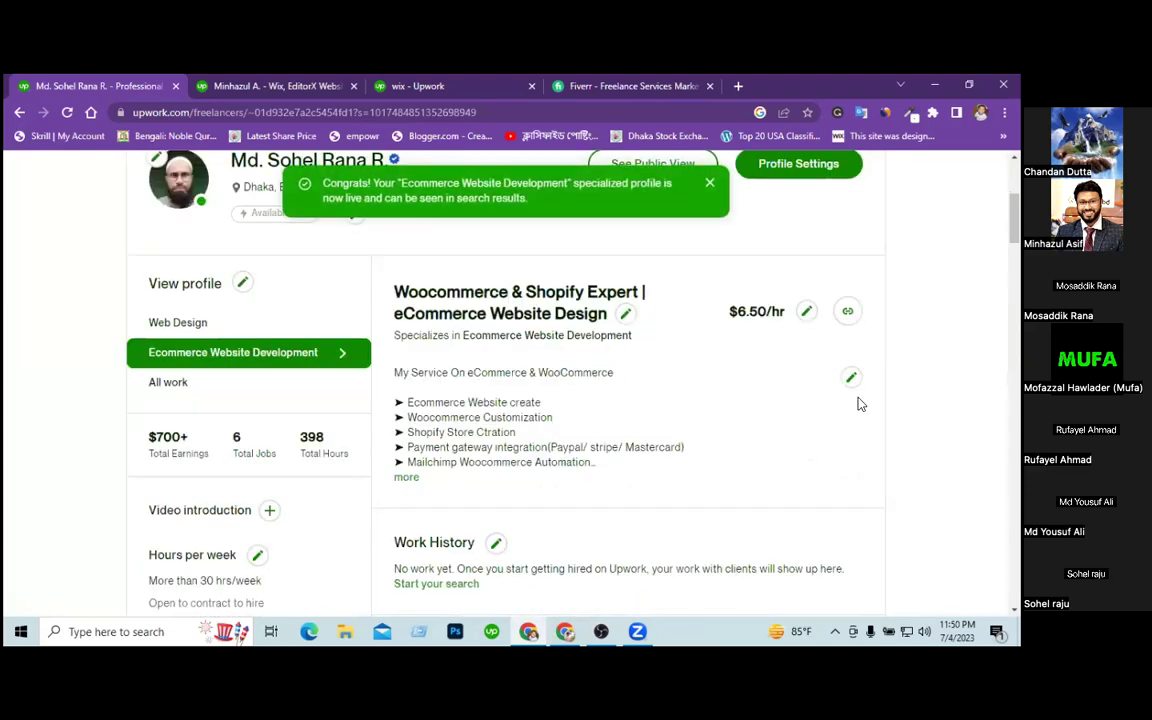
{"action": "scroll", "coordinate": [570, 380], "scroll_direction": "down", "scroll_amount": 1}
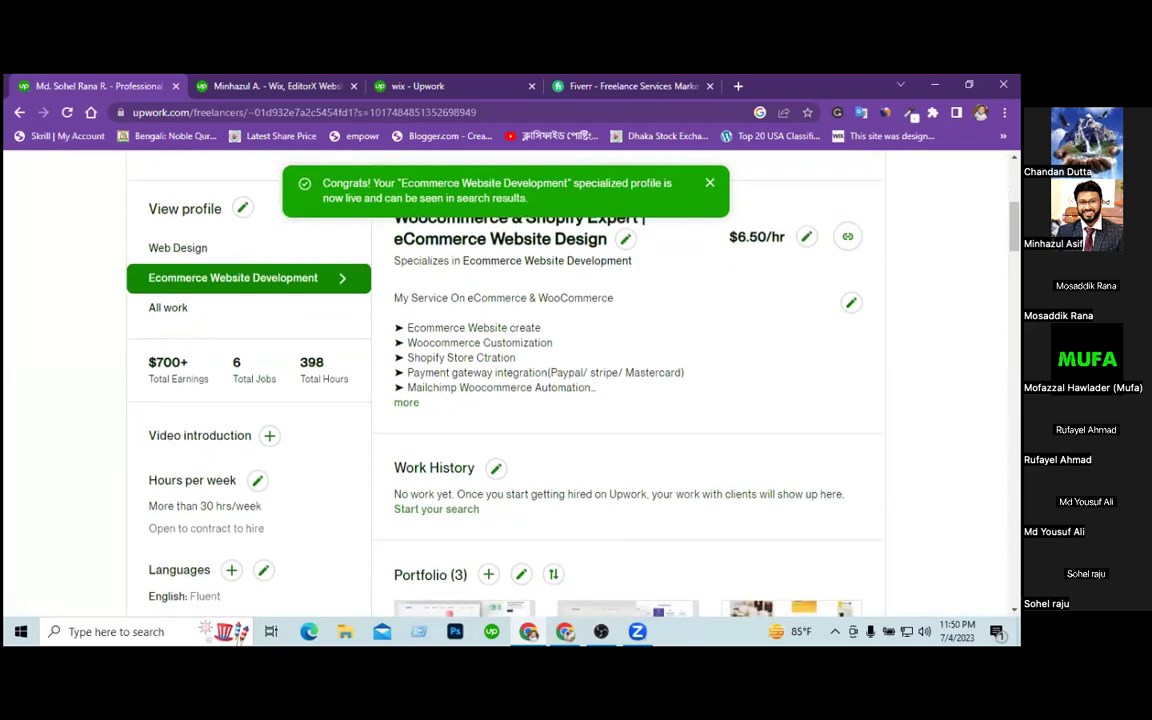
{"action": "scroll", "coordinate": [213, 409], "scroll_direction": "up", "scroll_amount": 1}
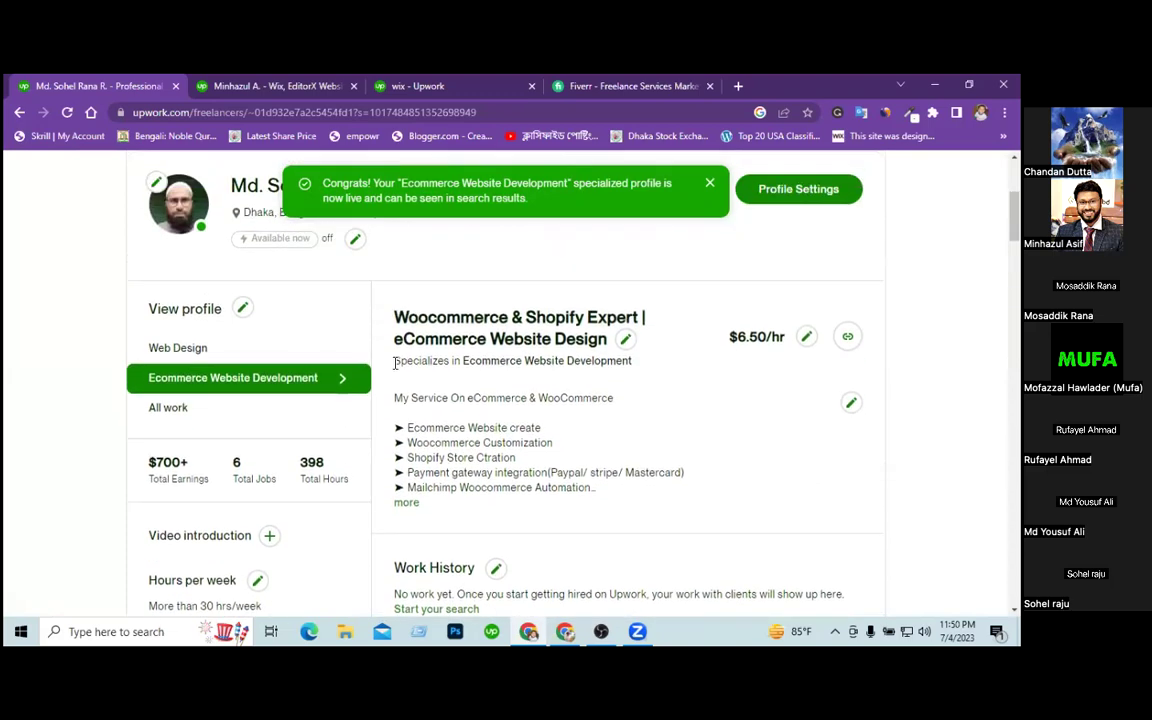
{"action": "left_click", "coordinate": [186, 419]}
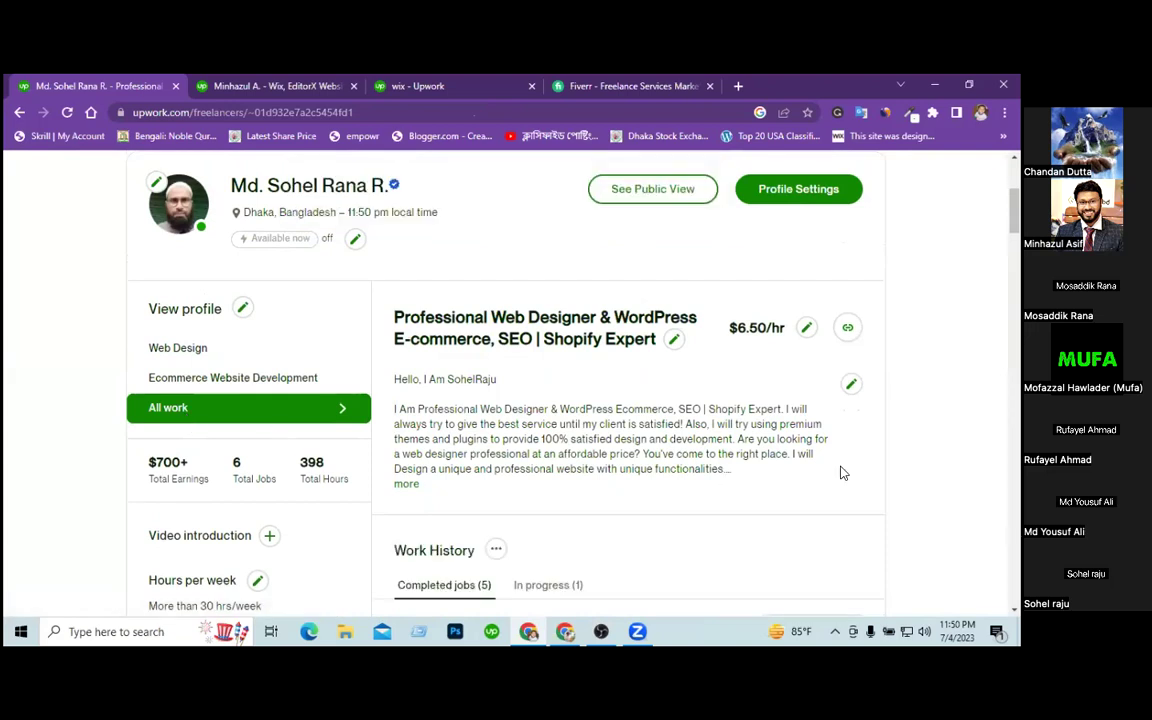
Review the general profile's Work History and Portfolio, then switch to the other freelancer's tab.
{"action": "scroll", "coordinate": [915, 467], "scroll_direction": "down", "scroll_amount": 1}
{"action": "scroll", "coordinate": [917, 467], "scroll_direction": "down", "scroll_amount": 4}
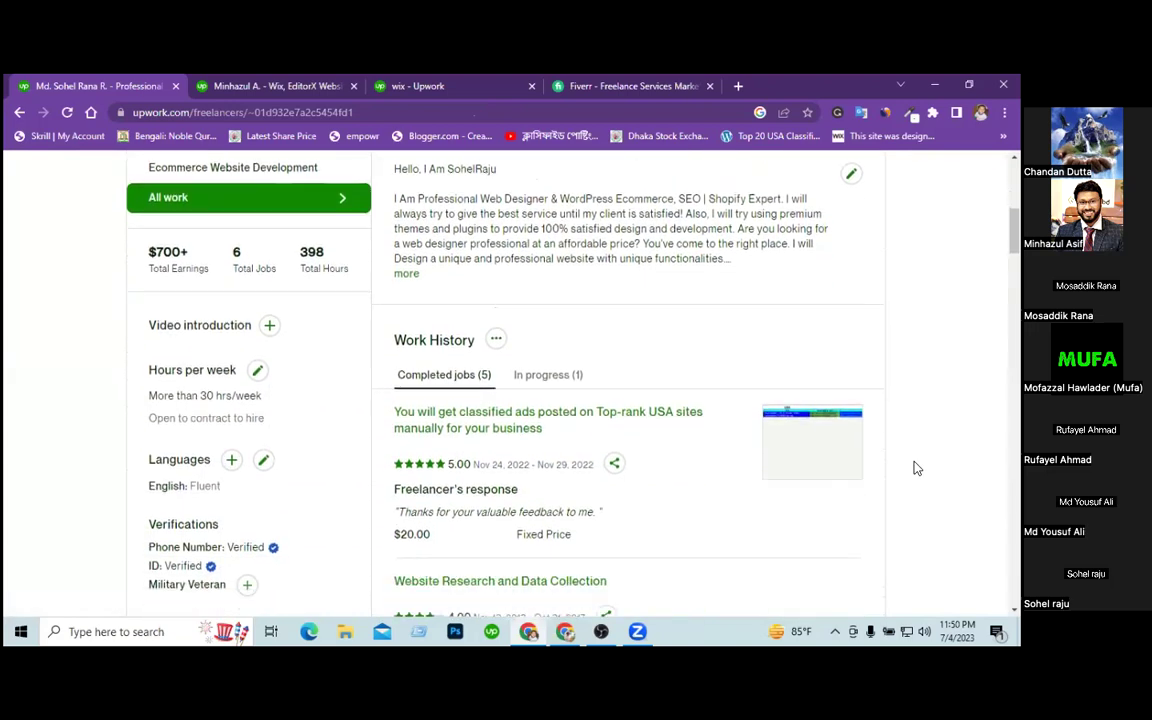
{"action": "scroll", "coordinate": [917, 467], "scroll_direction": "down", "scroll_amount": 4}
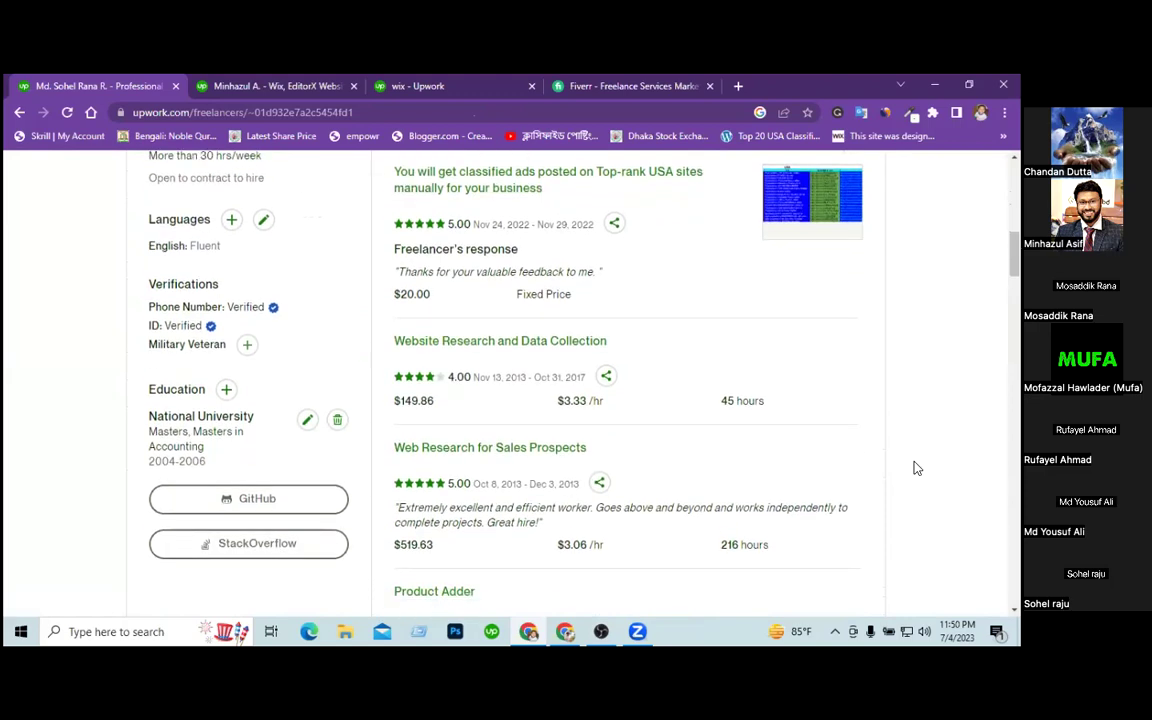
{"action": "scroll", "coordinate": [917, 467], "scroll_direction": "down", "scroll_amount": 2}
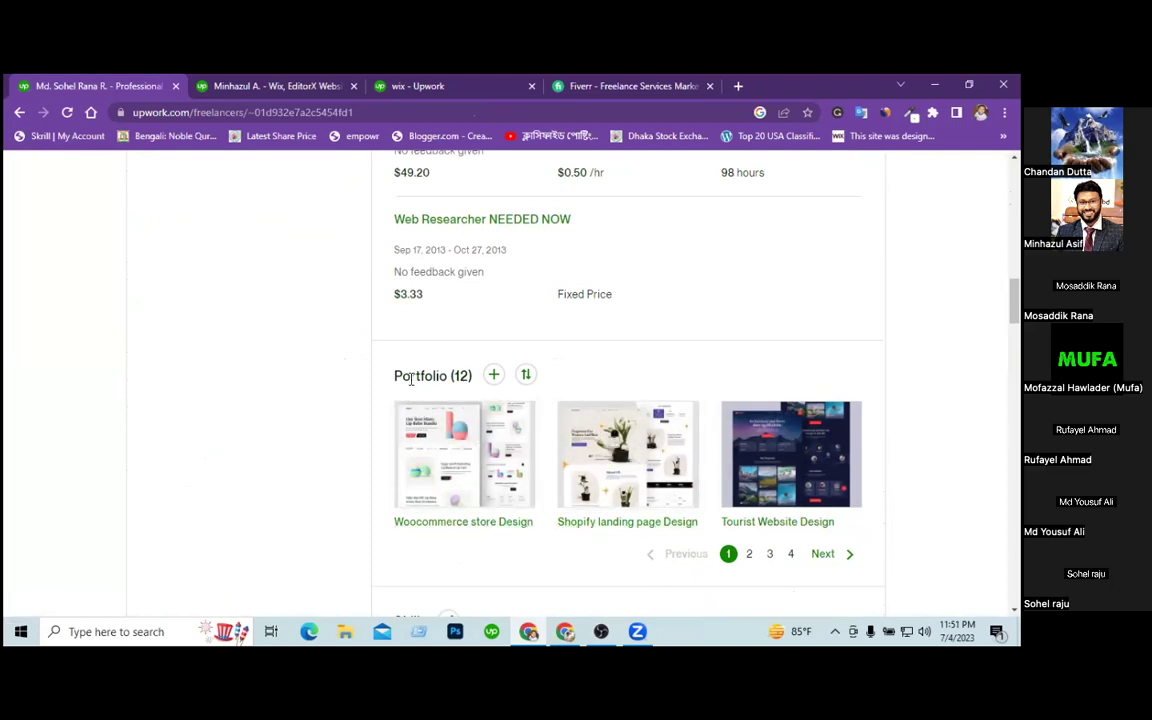
{"action": "scroll", "coordinate": [306, 383], "scroll_direction": "up", "scroll_amount": 10}
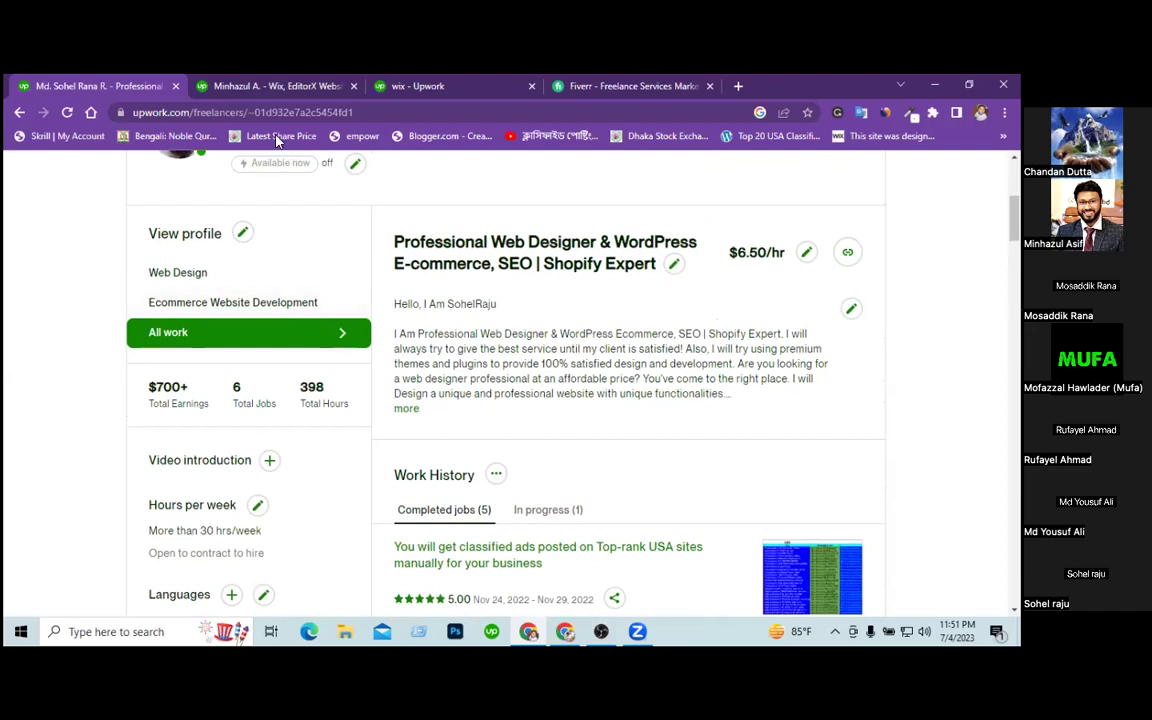
{"action": "left_click", "coordinate": [272, 90]}
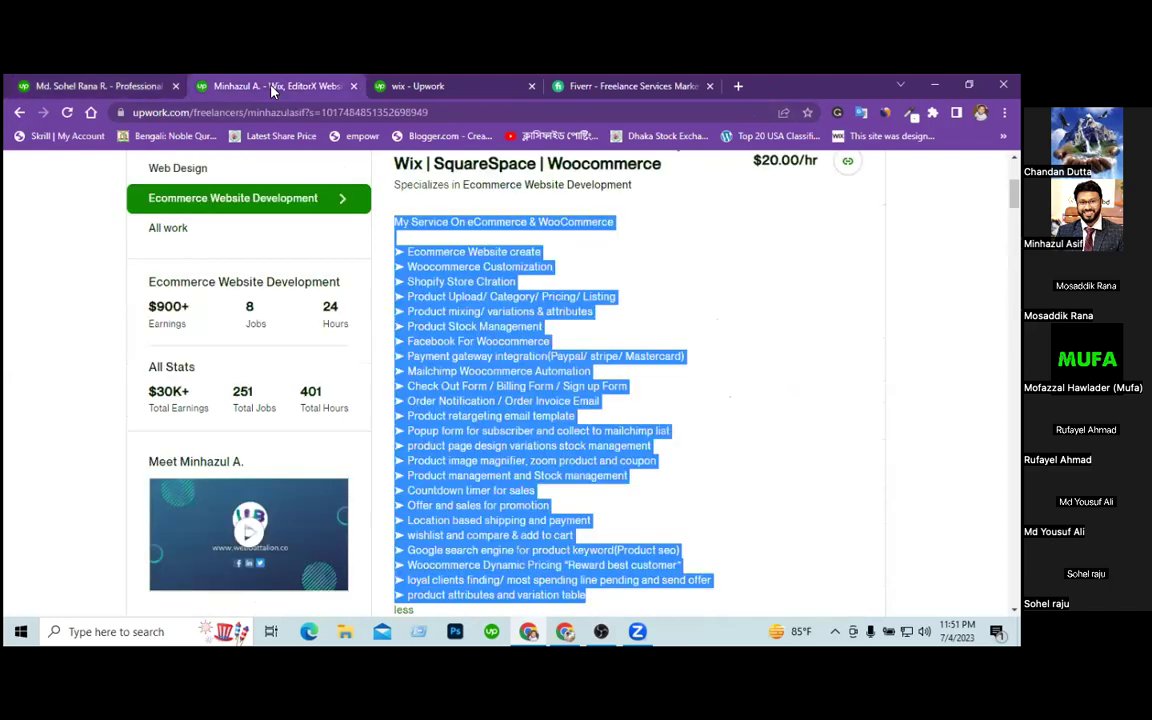
{"action": "left_click", "coordinate": [826, 369]}
{"action": "scroll", "coordinate": [826, 369], "scroll_direction": "down", "scroll_amount": 4}
{"action": "scroll", "coordinate": [628, 380], "scroll_direction": "down", "scroll_amount": 7}
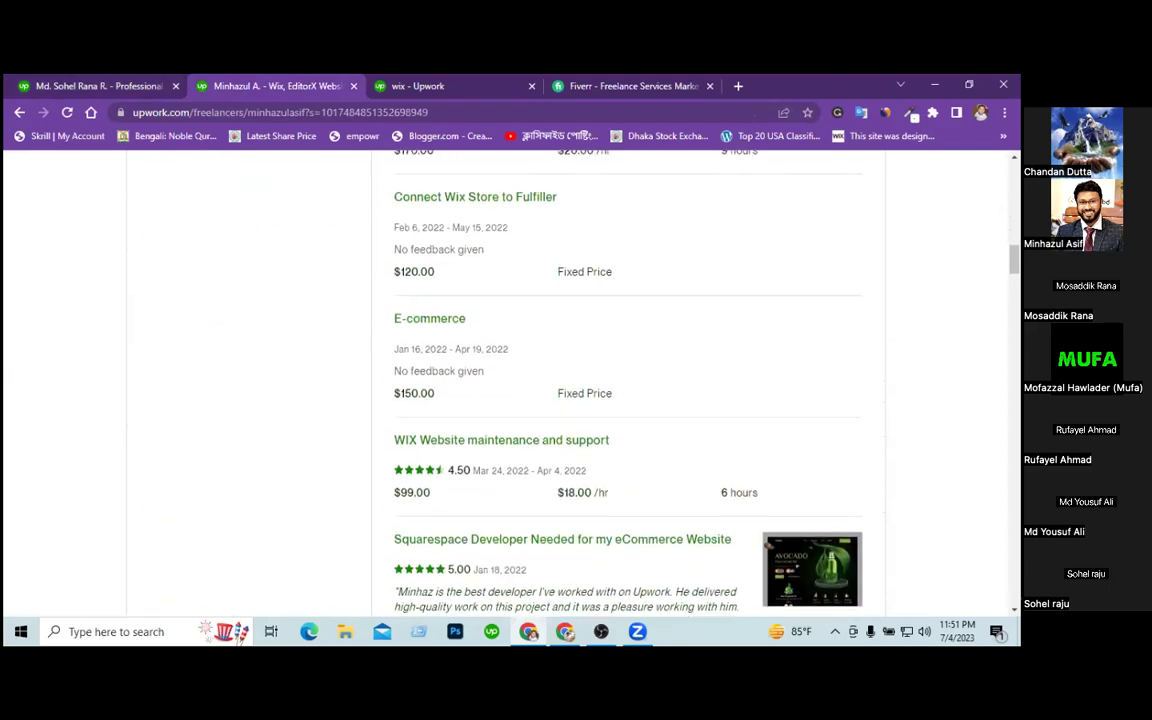
{"action": "scroll", "coordinate": [628, 380], "scroll_direction": "down", "scroll_amount": 5}
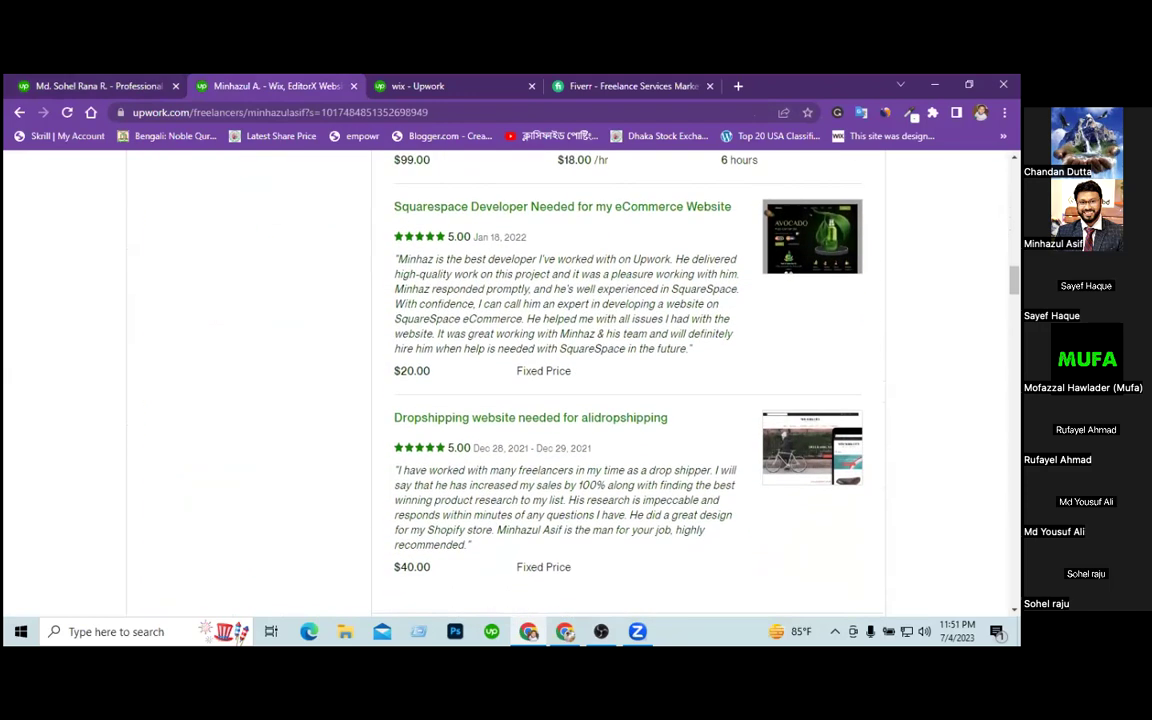
{"action": "scroll", "coordinate": [628, 380], "scroll_direction": "up", "scroll_amount": 10}
{"action": "scroll", "coordinate": [628, 380], "scroll_direction": "up", "scroll_amount": 12}
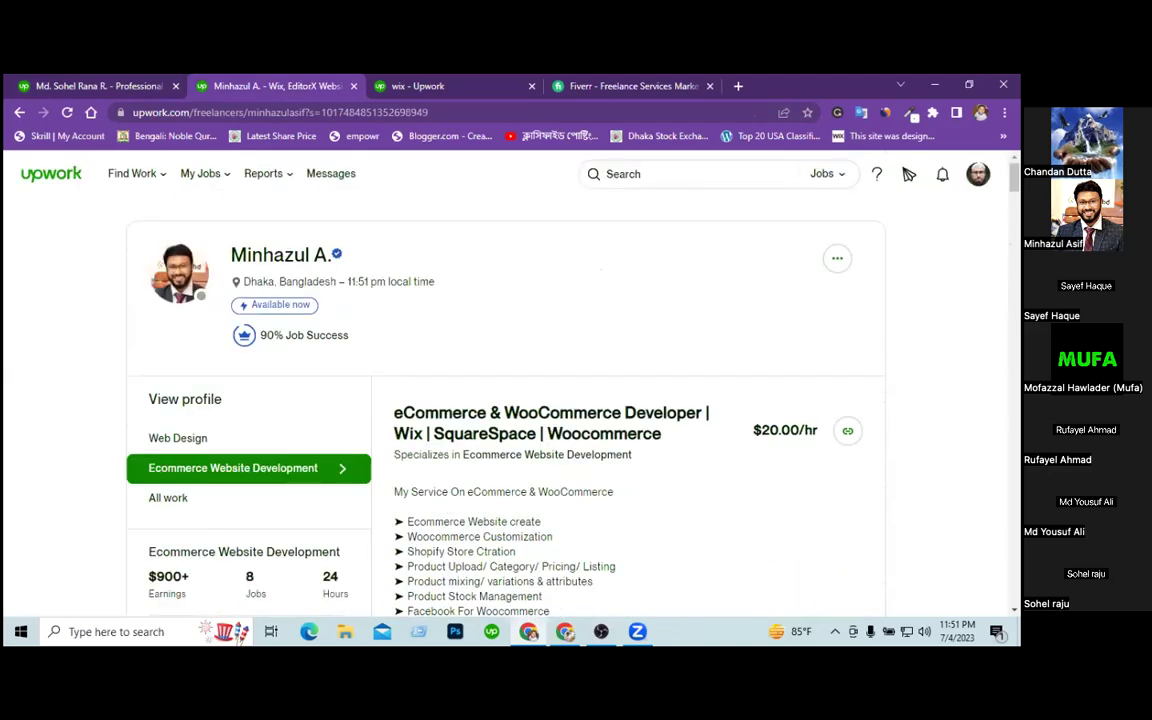
{"action": "scroll", "coordinate": [628, 380], "scroll_direction": "down", "scroll_amount": 10}
{"action": "scroll", "coordinate": [628, 380], "scroll_direction": "down", "scroll_amount": 10}
{"action": "scroll", "coordinate": [628, 380], "scroll_direction": "down", "scroll_amount": 15}
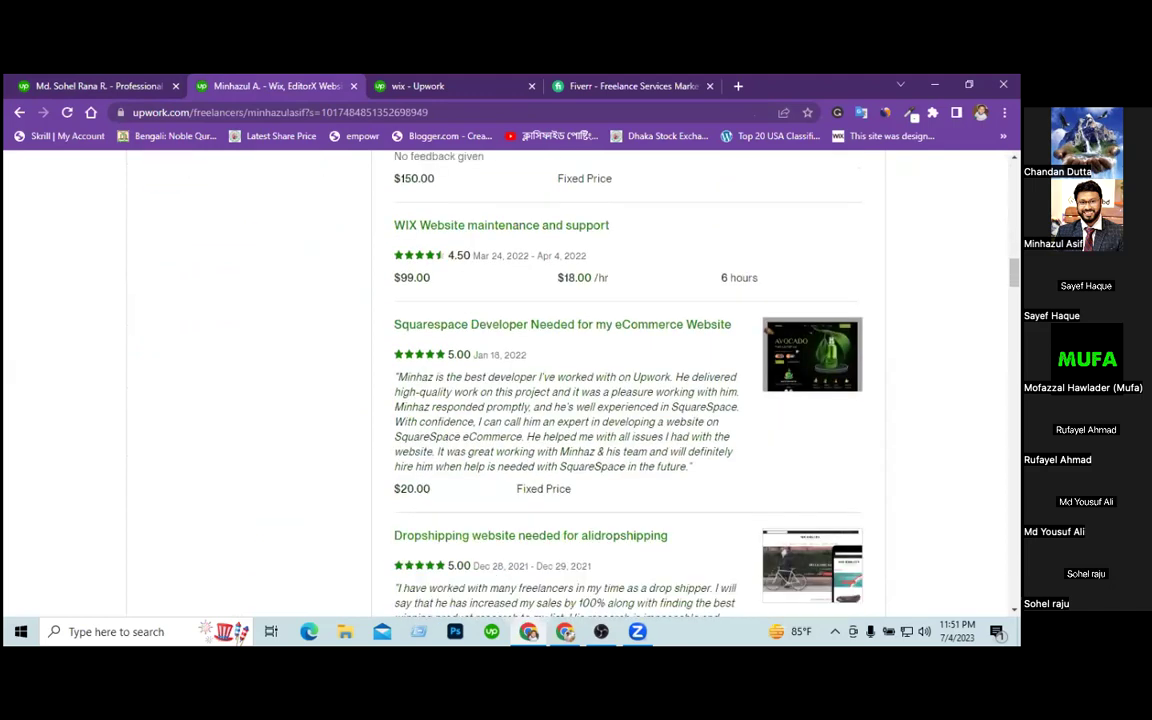
{"action": "scroll", "coordinate": [628, 380], "scroll_direction": "down", "scroll_amount": 4}
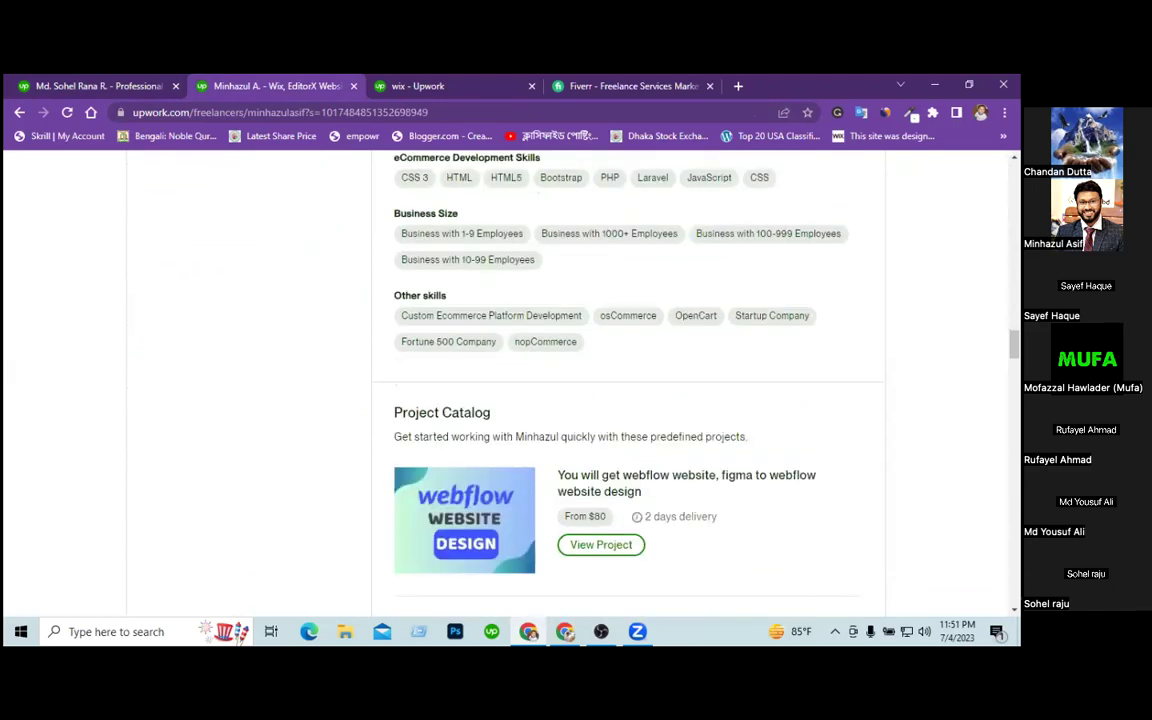
{"action": "scroll", "coordinate": [628, 380], "scroll_direction": "up", "scroll_amount": 3}
{"action": "scroll", "coordinate": [628, 380], "scroll_direction": "up", "scroll_amount": 5}
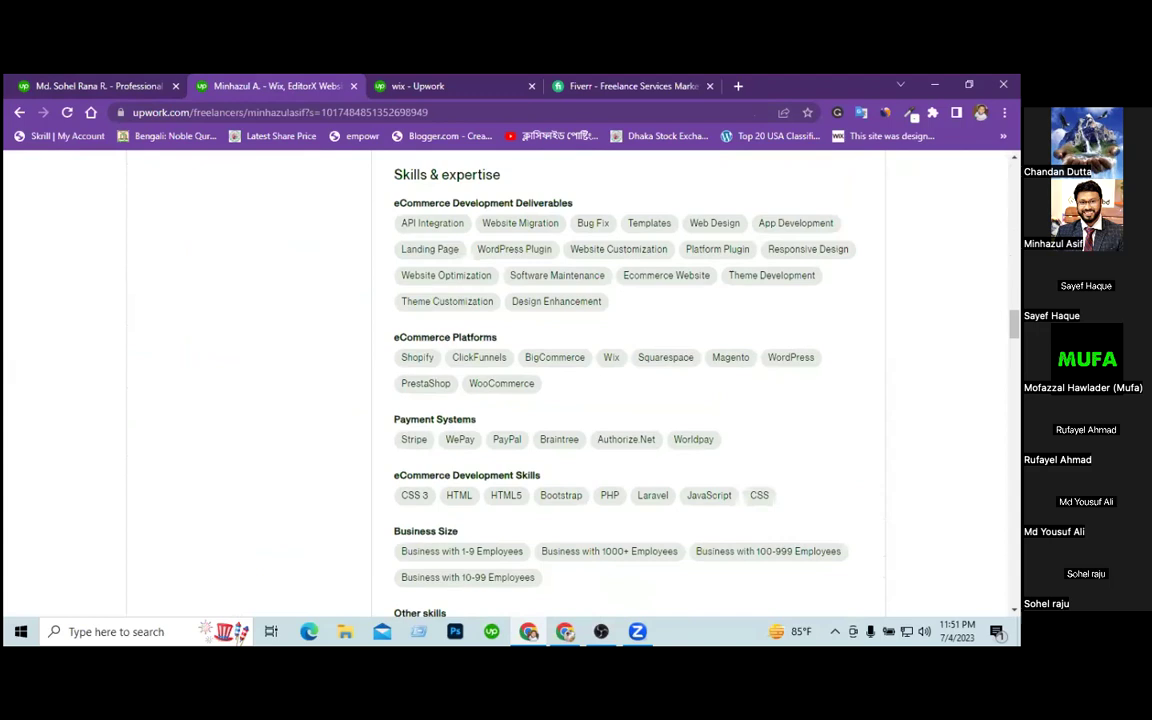
{"action": "scroll", "coordinate": [628, 380], "scroll_direction": "up", "scroll_amount": 1}
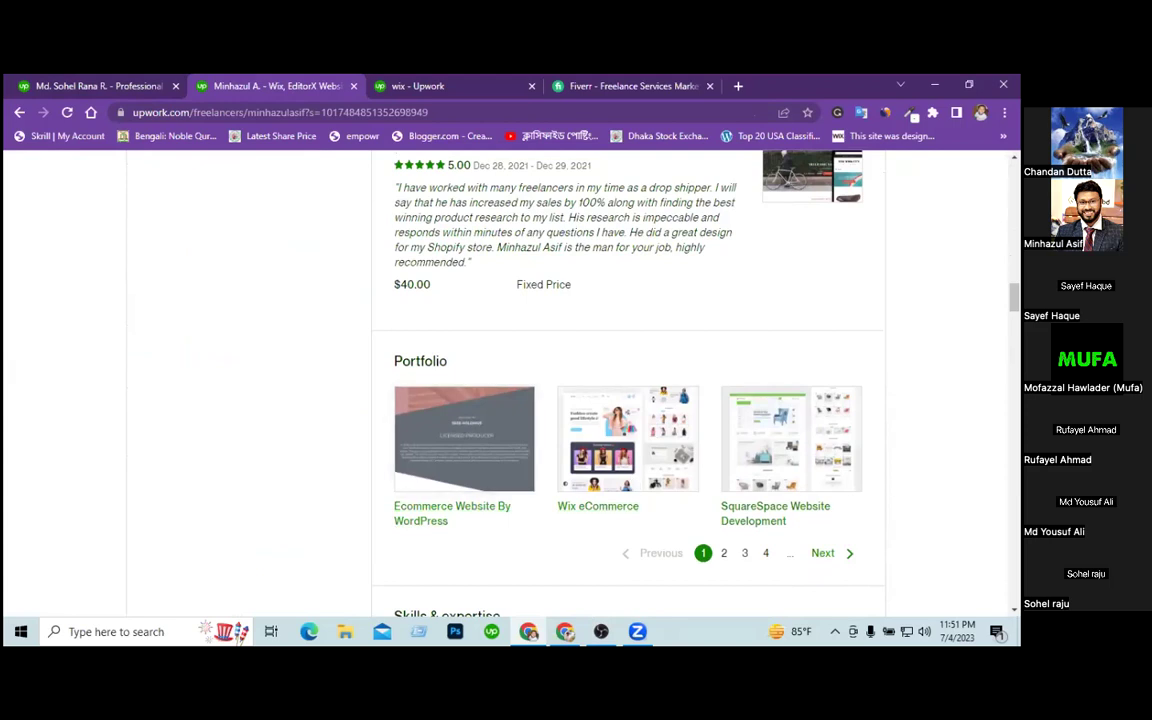
{"action": "scroll", "coordinate": [628, 380], "scroll_direction": "up", "scroll_amount": 10}
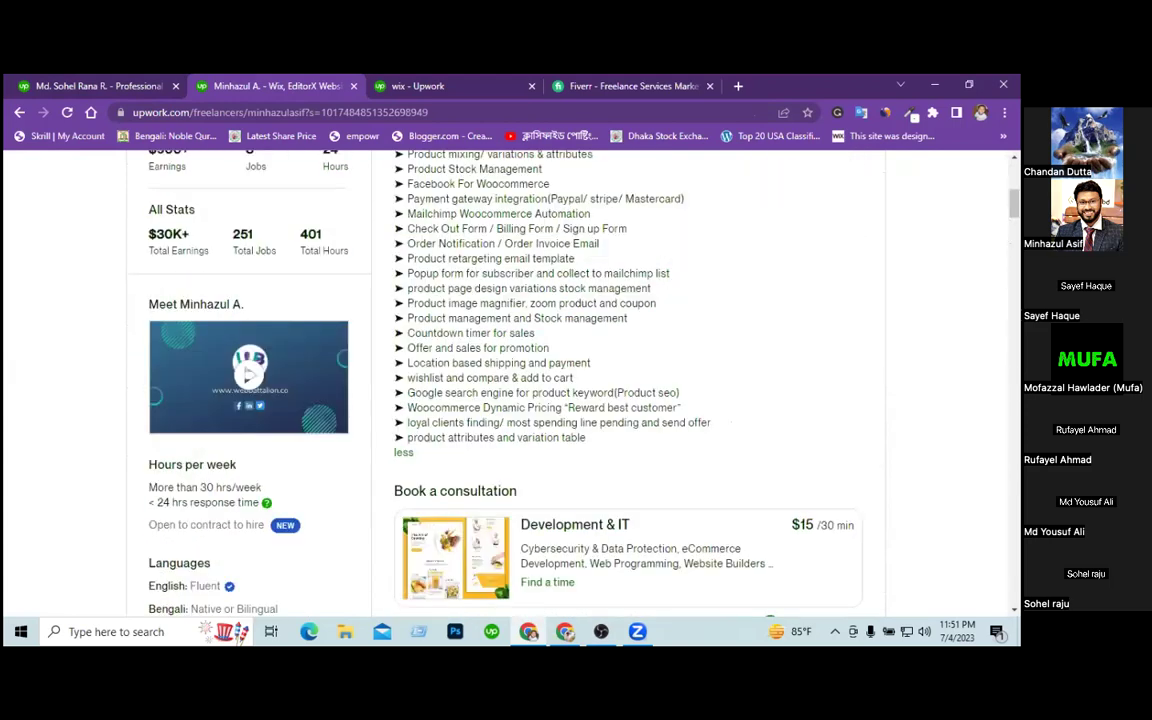
{"action": "scroll", "coordinate": [628, 380], "scroll_direction": "up", "scroll_amount": 5}
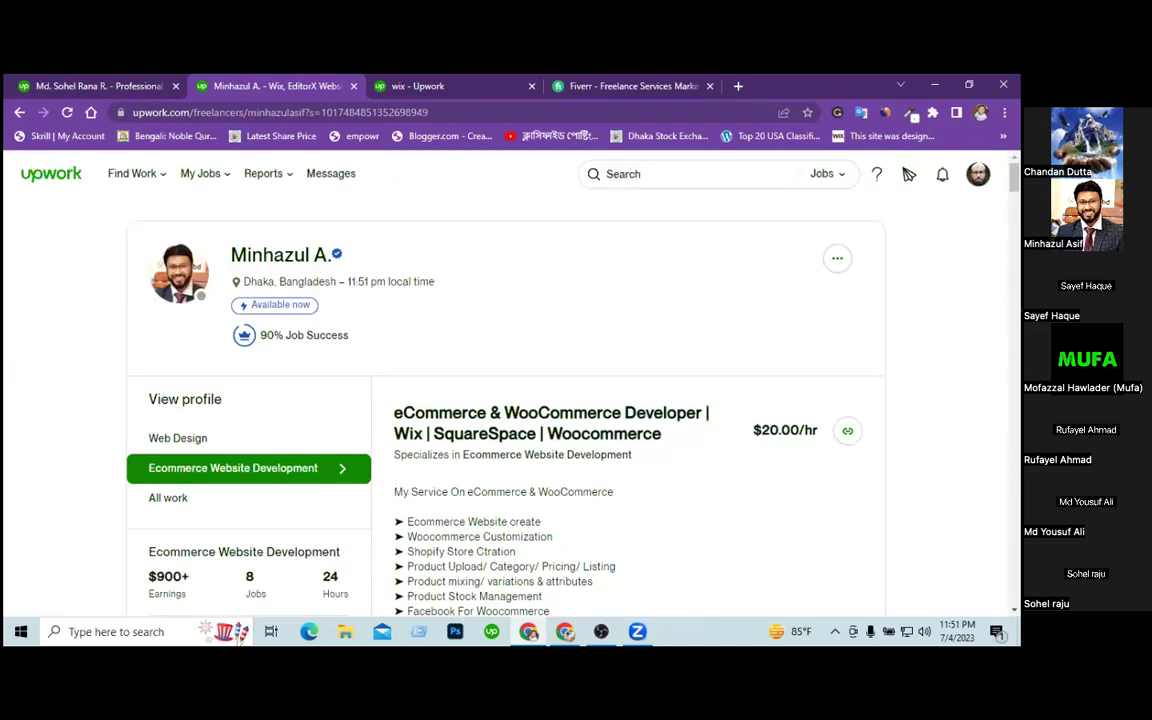
Open the reference freelancer's All work profile and review its work history and portfolio.
{"action": "left_click", "coordinate": [177, 502]}
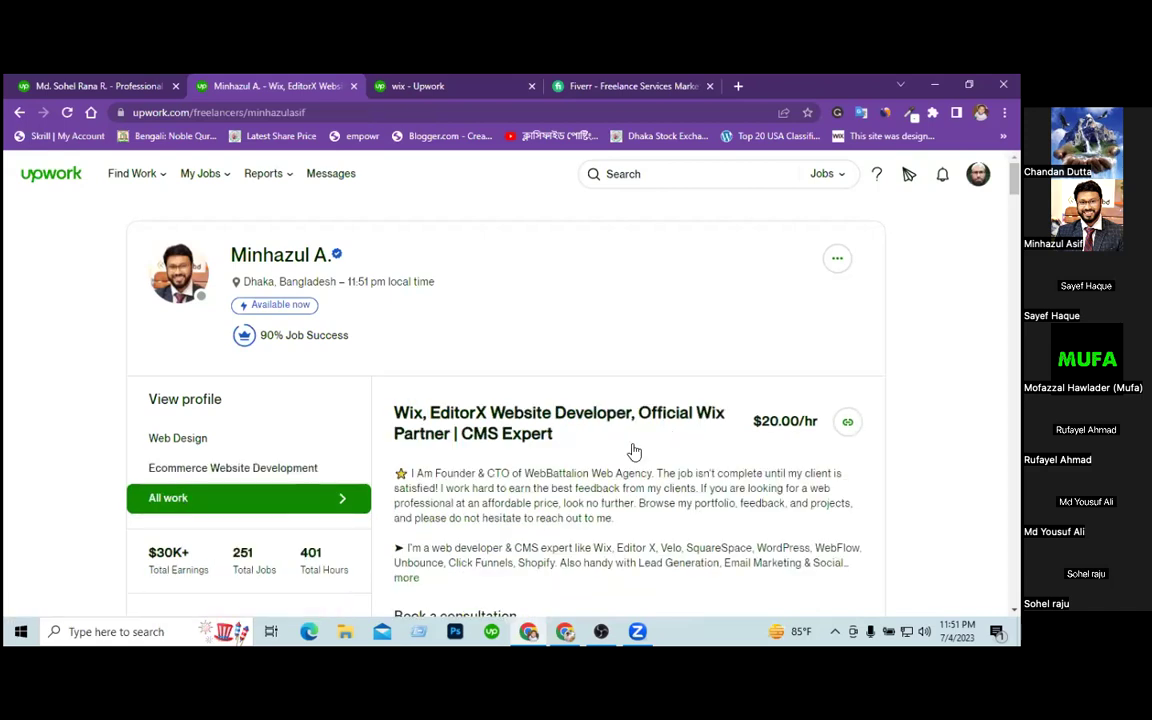
{"action": "scroll", "coordinate": [908, 173], "scroll_direction": "down", "scroll_amount": 5}
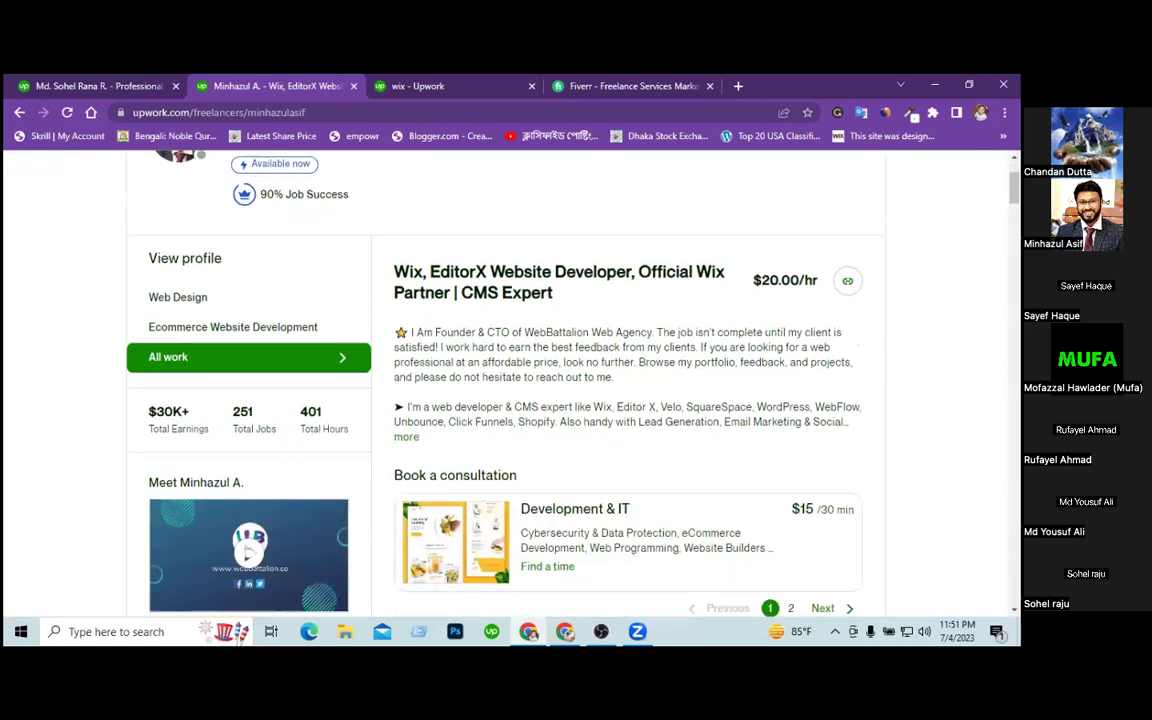
{"action": "scroll", "coordinate": [505, 380], "scroll_direction": "down", "scroll_amount": 8}
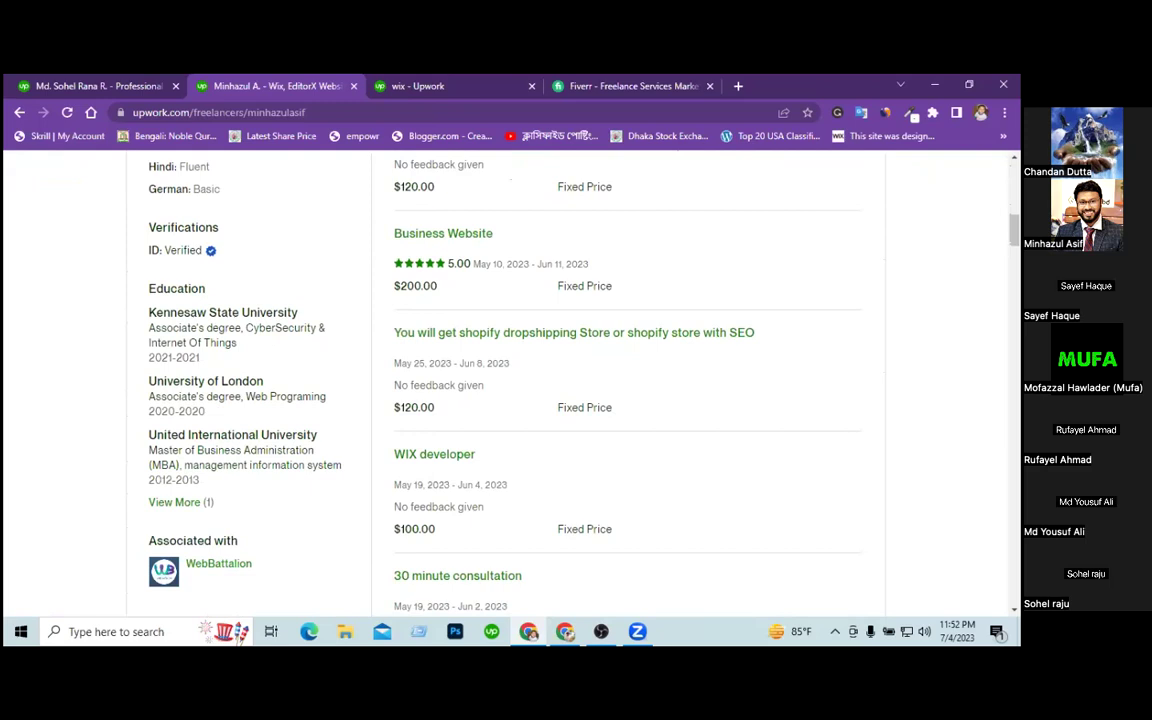
{"action": "scroll", "coordinate": [628, 380], "scroll_direction": "down", "scroll_amount": 3}
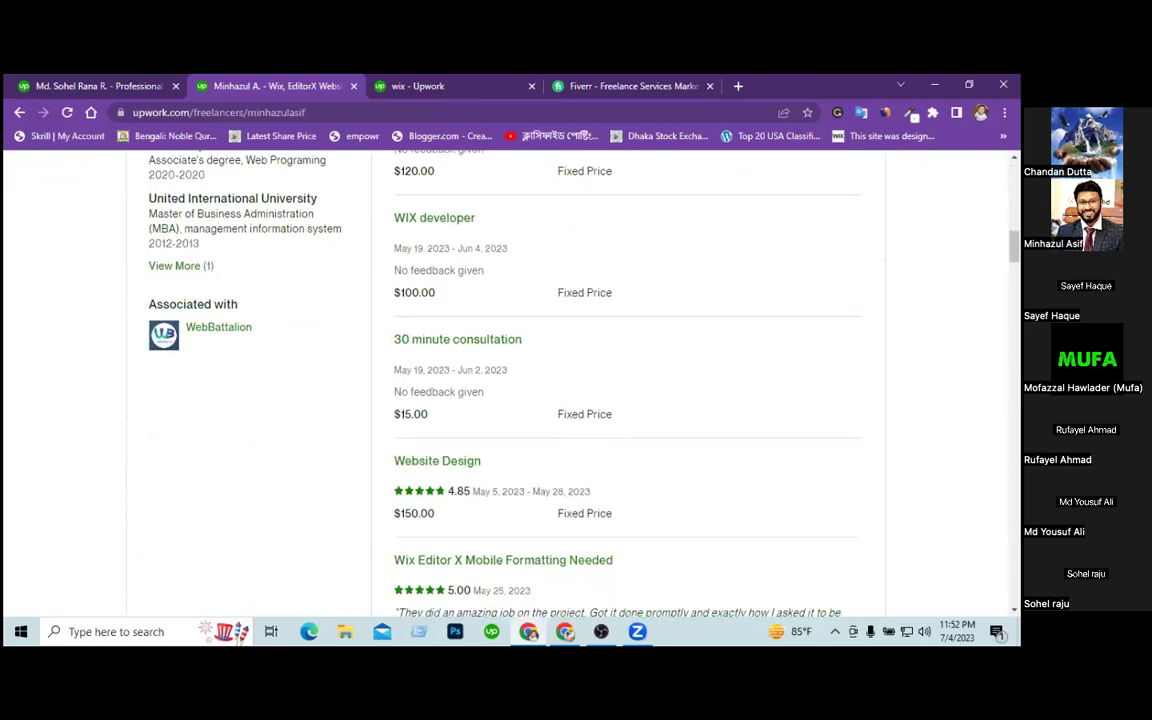
{"action": "scroll", "coordinate": [628, 380], "scroll_direction": "down", "scroll_amount": 2}
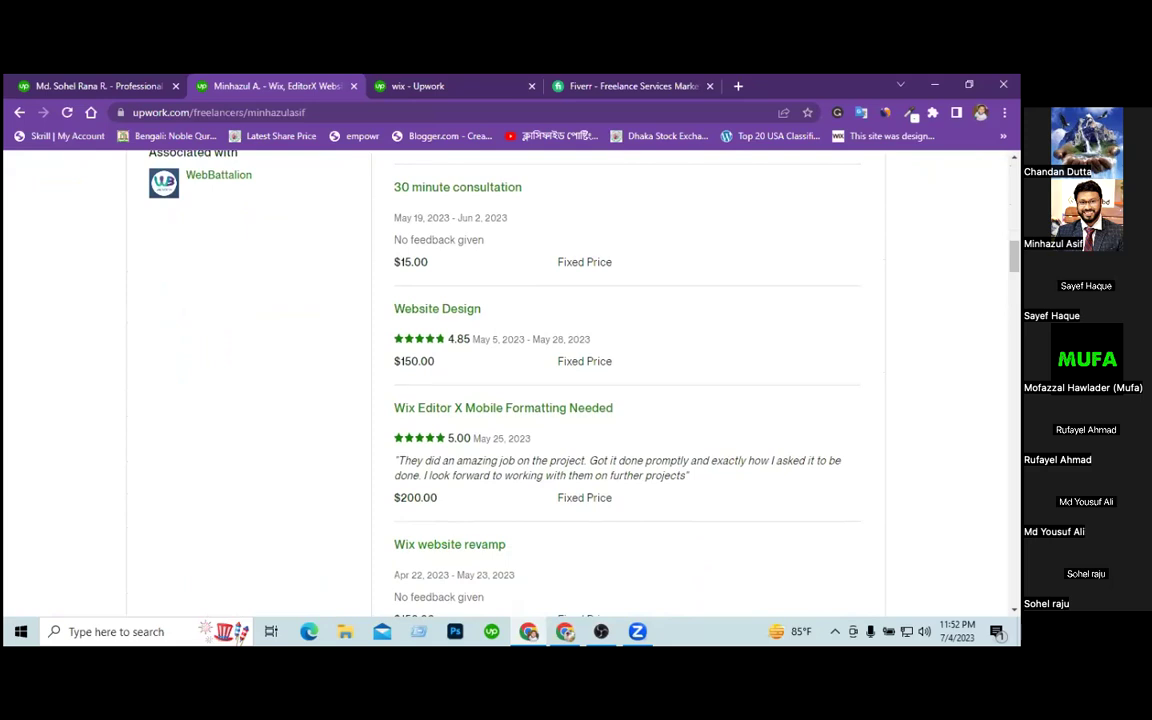
{"action": "scroll", "coordinate": [628, 380], "scroll_direction": "down", "scroll_amount": 5}
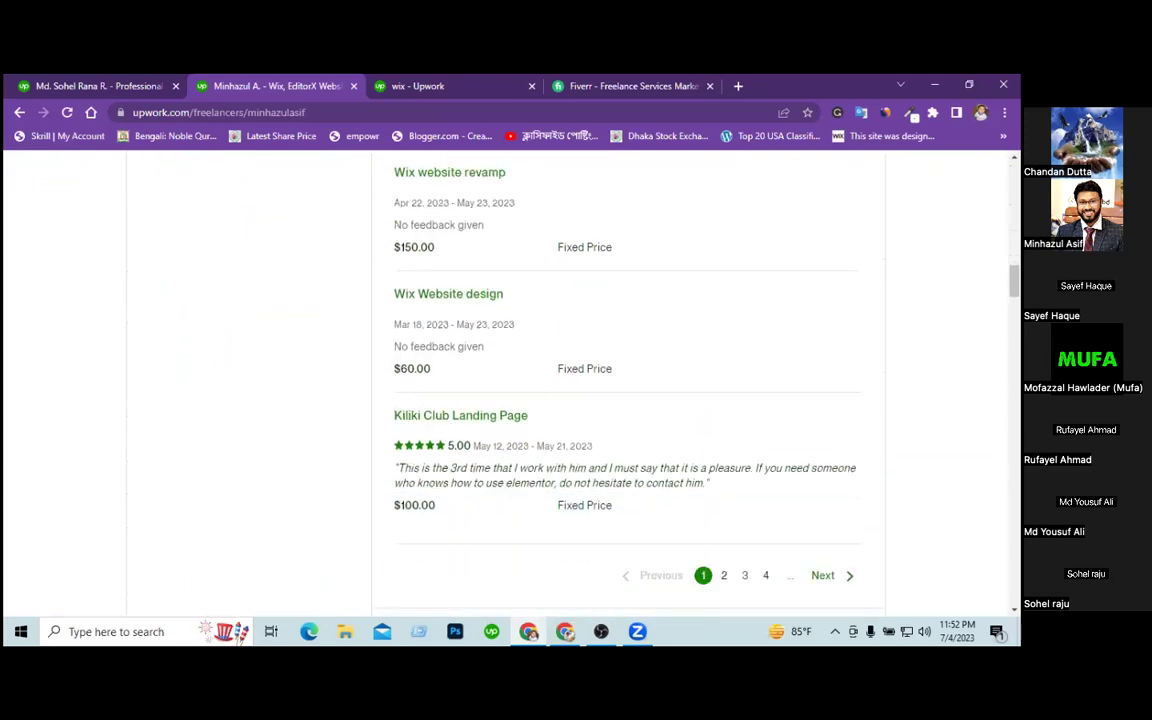
{"action": "scroll", "coordinate": [628, 380], "scroll_direction": "down", "scroll_amount": 3}
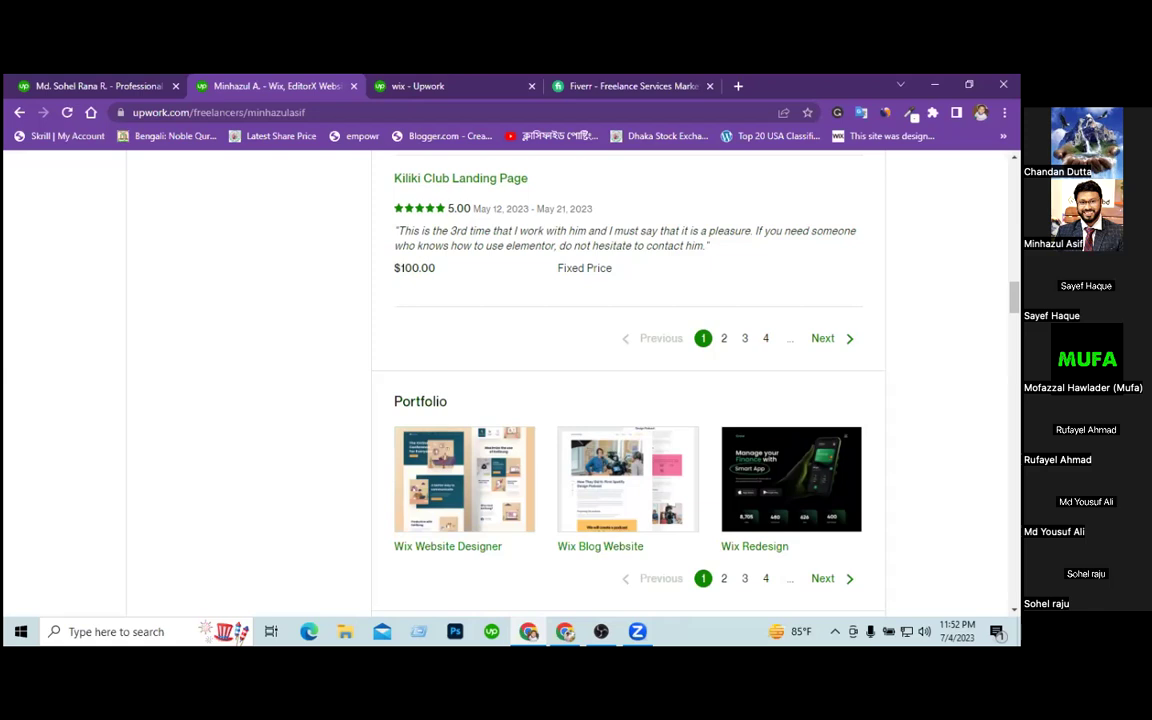
{"action": "scroll", "coordinate": [628, 380], "scroll_direction": "up", "scroll_amount": 20}
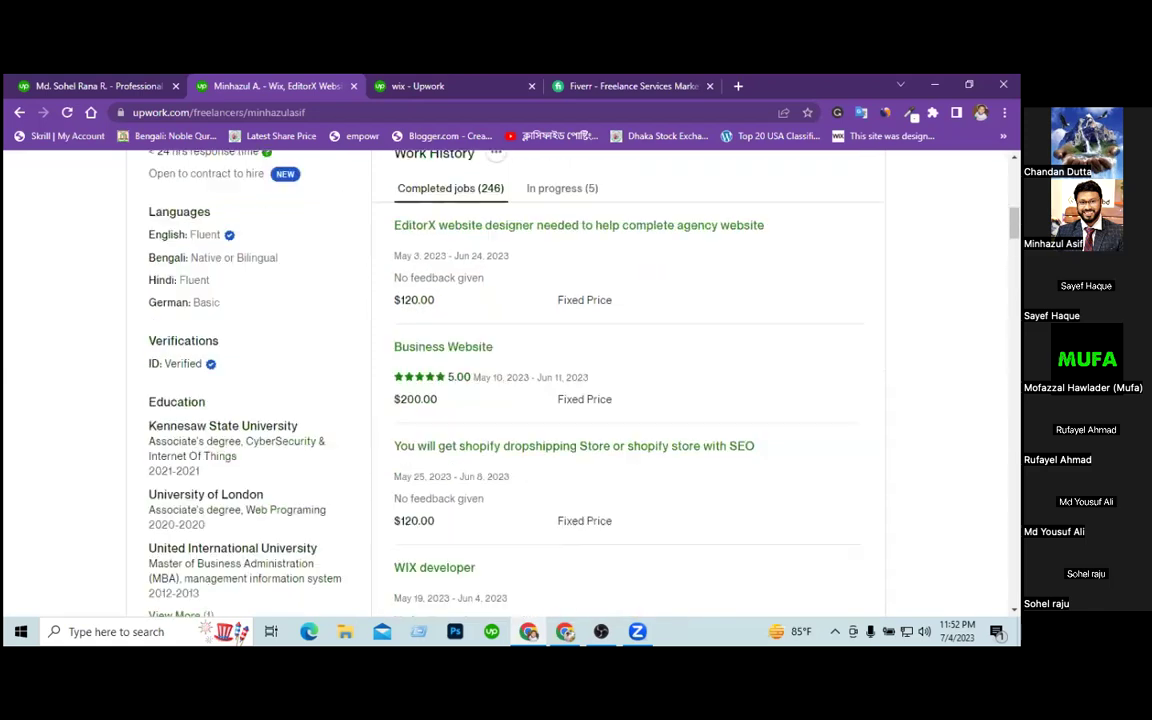
{"action": "scroll", "coordinate": [628, 380], "scroll_direction": "up", "scroll_amount": 5}
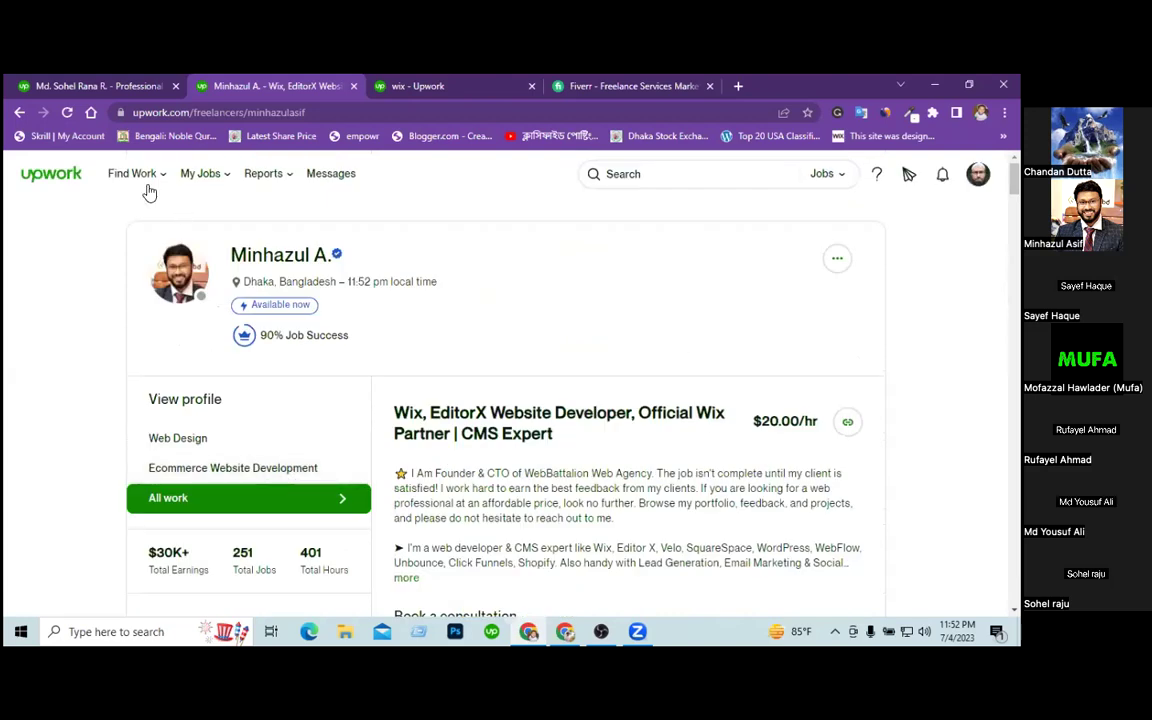
Open the overview editor on your Web Design profile, then return to the reference freelancer's tab.
{"action": "left_click", "coordinate": [88, 88]}
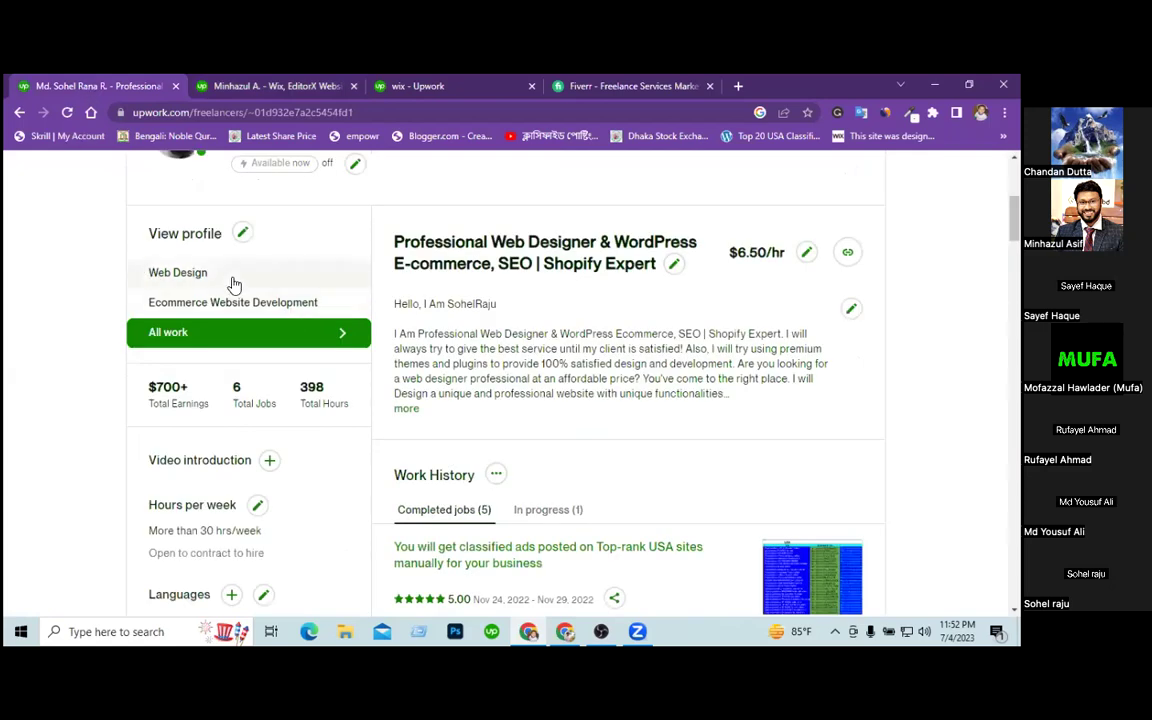
{"action": "left_click", "coordinate": [222, 283]}
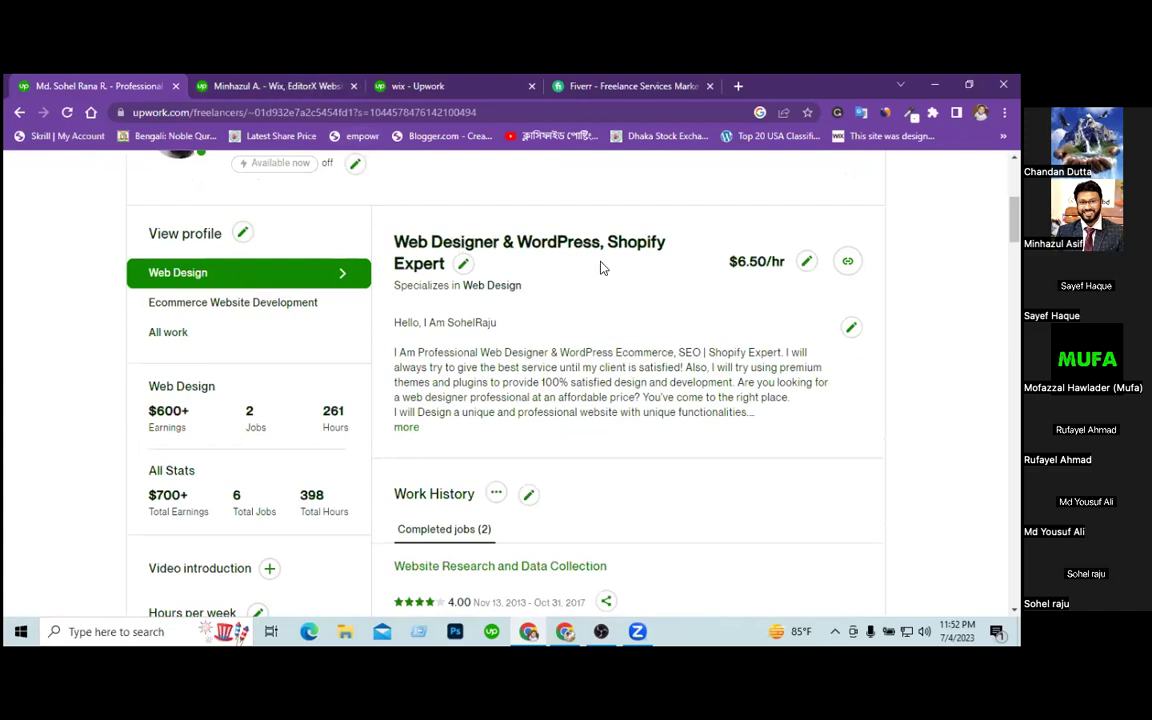
{"action": "left_click", "coordinate": [851, 328]}
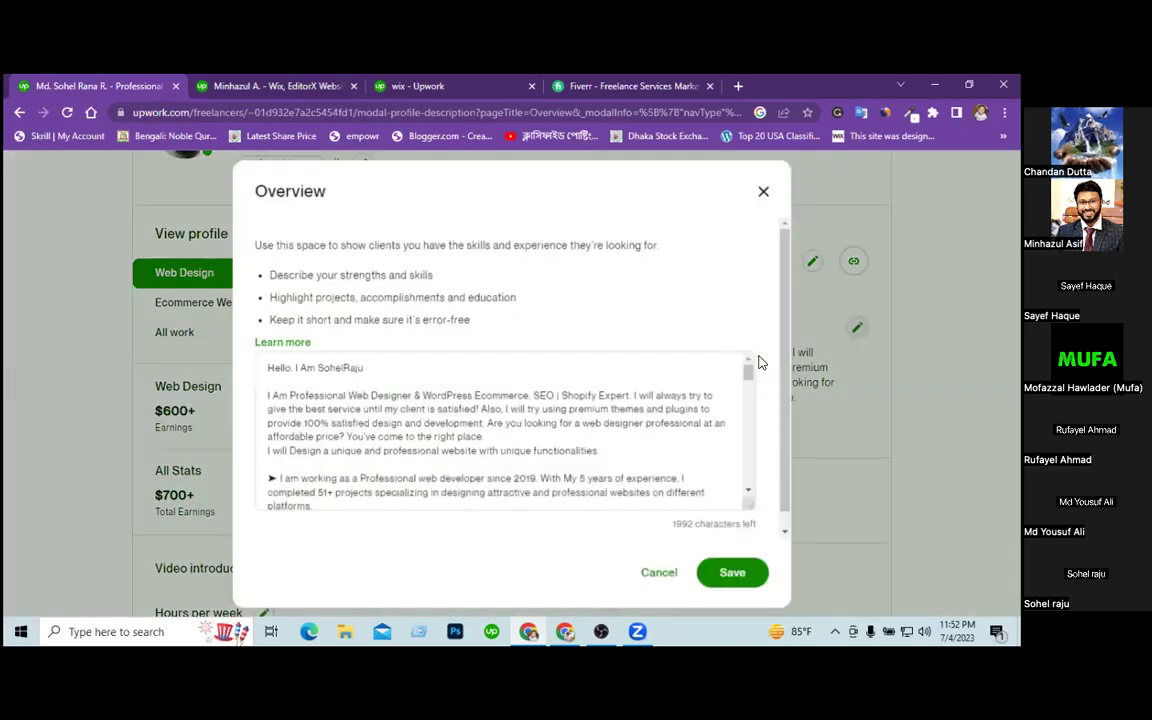
{"action": "scroll", "coordinate": [586, 422], "scroll_direction": "down", "scroll_amount": 15}
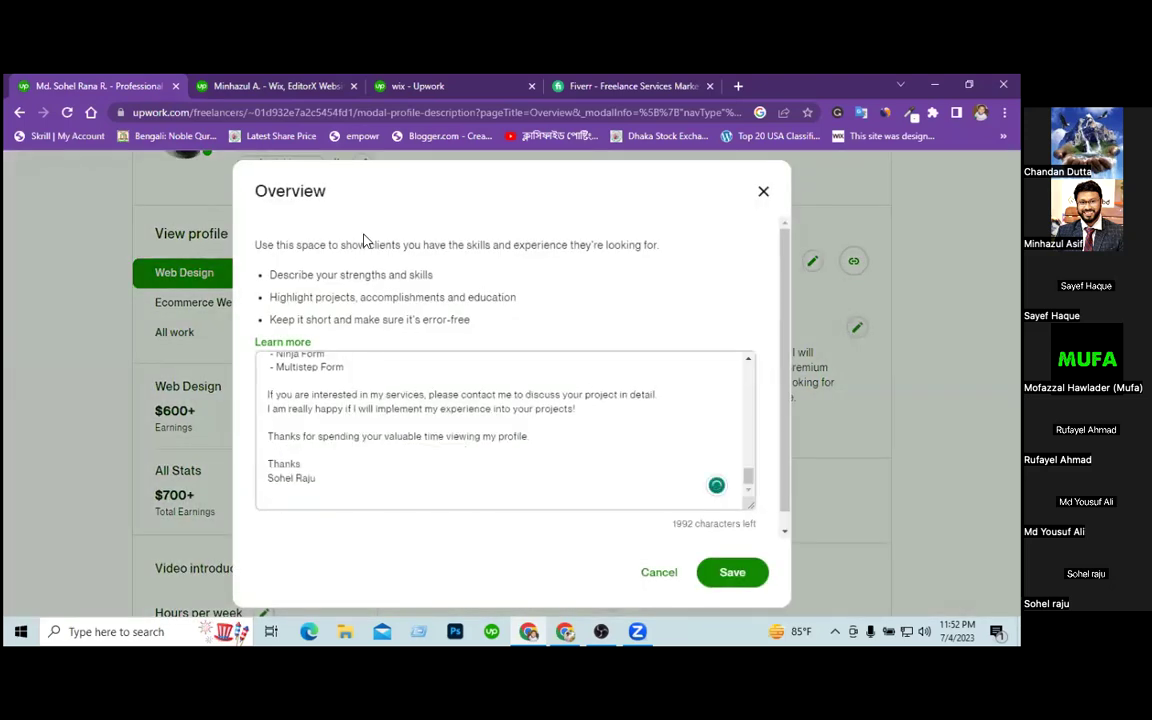
{"action": "left_click", "coordinate": [241, 90]}
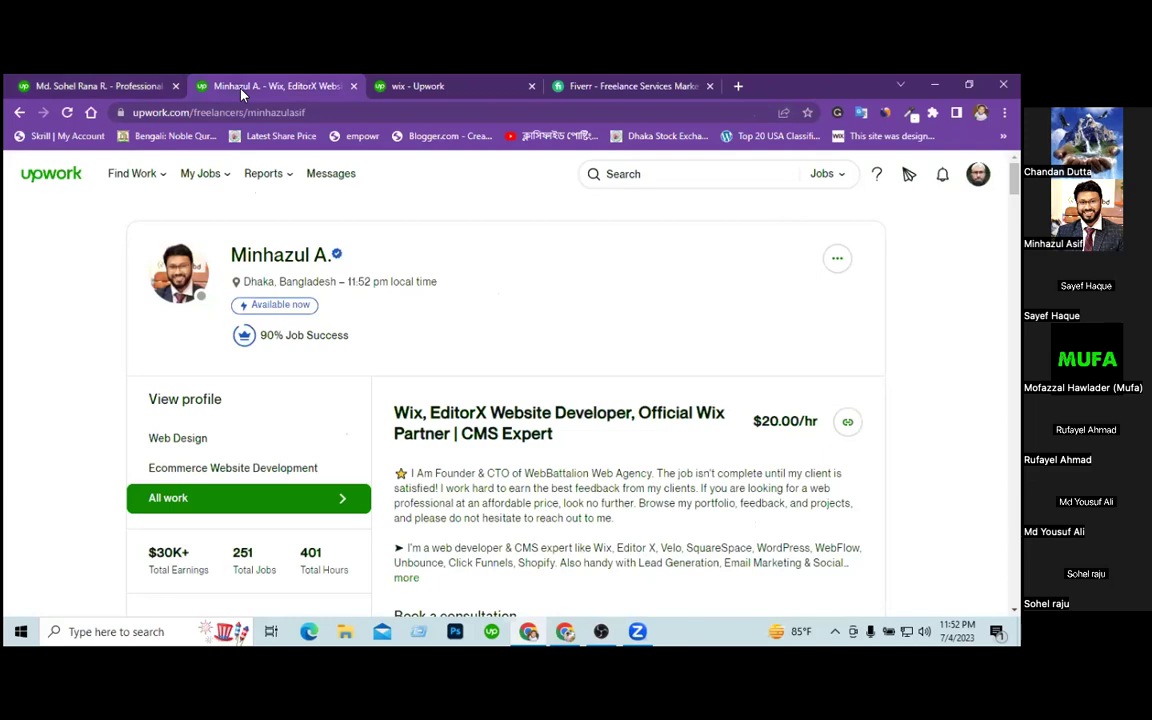
Open the reference freelancer's Web Design profile and expand its full description.
{"action": "left_click", "coordinate": [203, 437]}
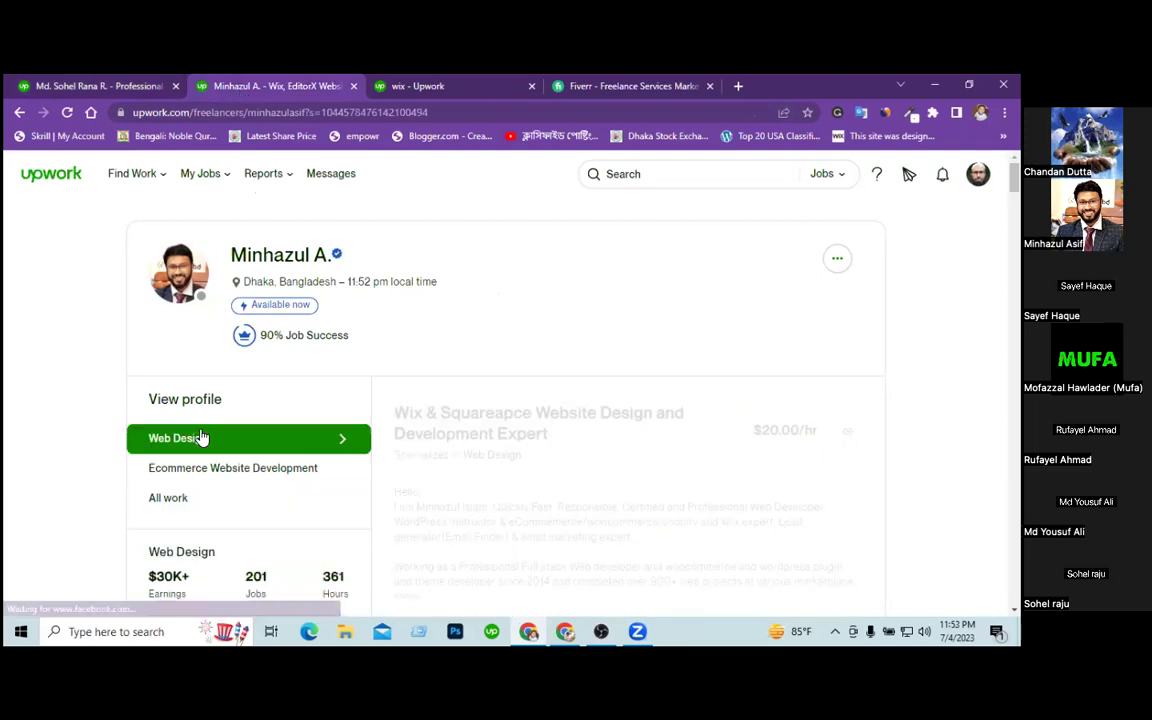
{"action": "scroll", "coordinate": [849, 442], "scroll_direction": "down", "scroll_amount": 2}
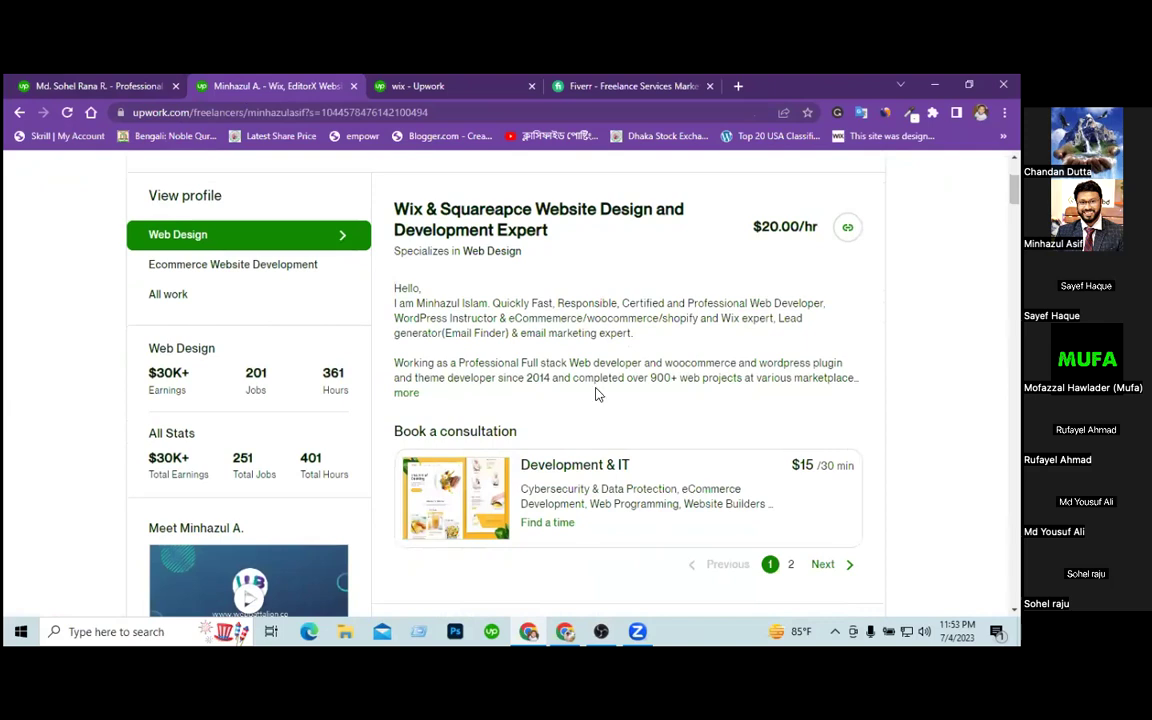
{"action": "left_click", "coordinate": [406, 392]}
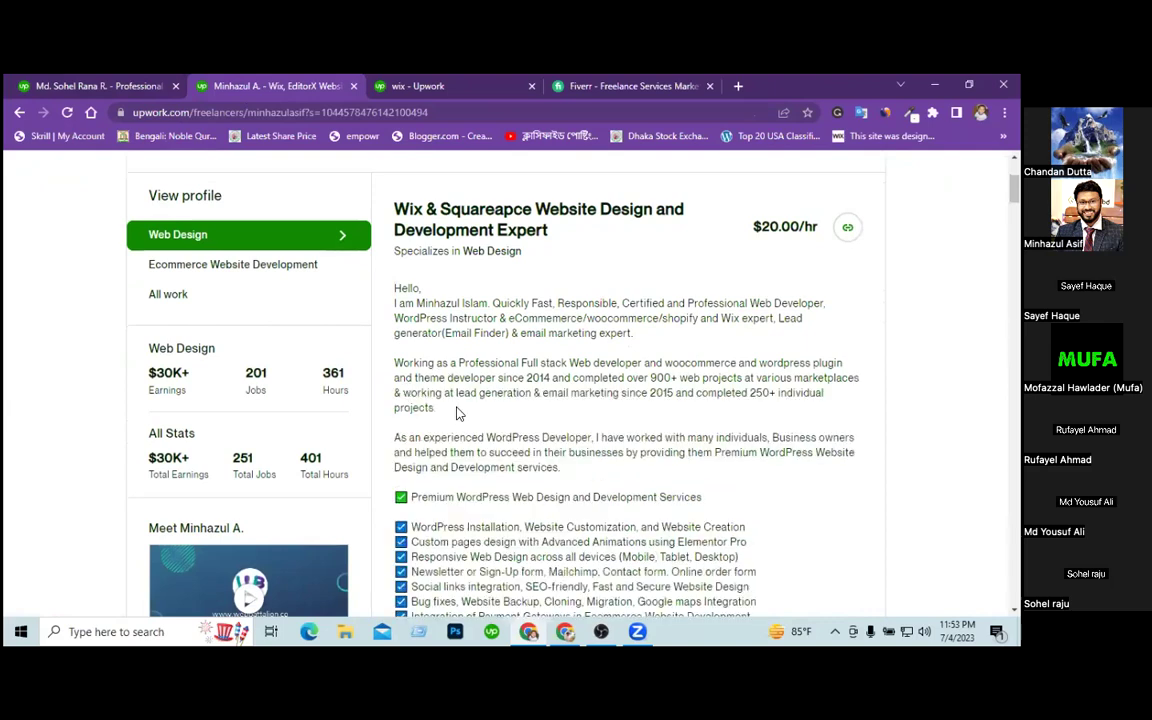
{"action": "scroll", "coordinate": [458, 413], "scroll_direction": "down", "scroll_amount": 2}
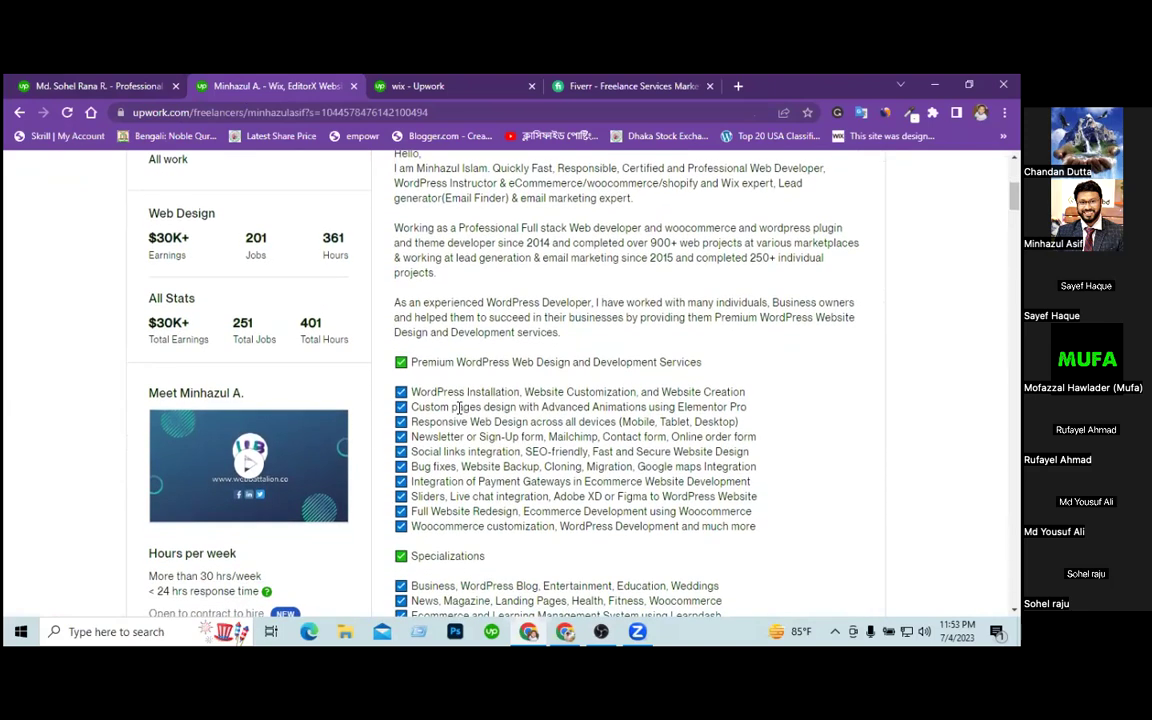
{"action": "left_click_drag", "start_coordinate": [419, 392], "coordinate": [612, 527]}
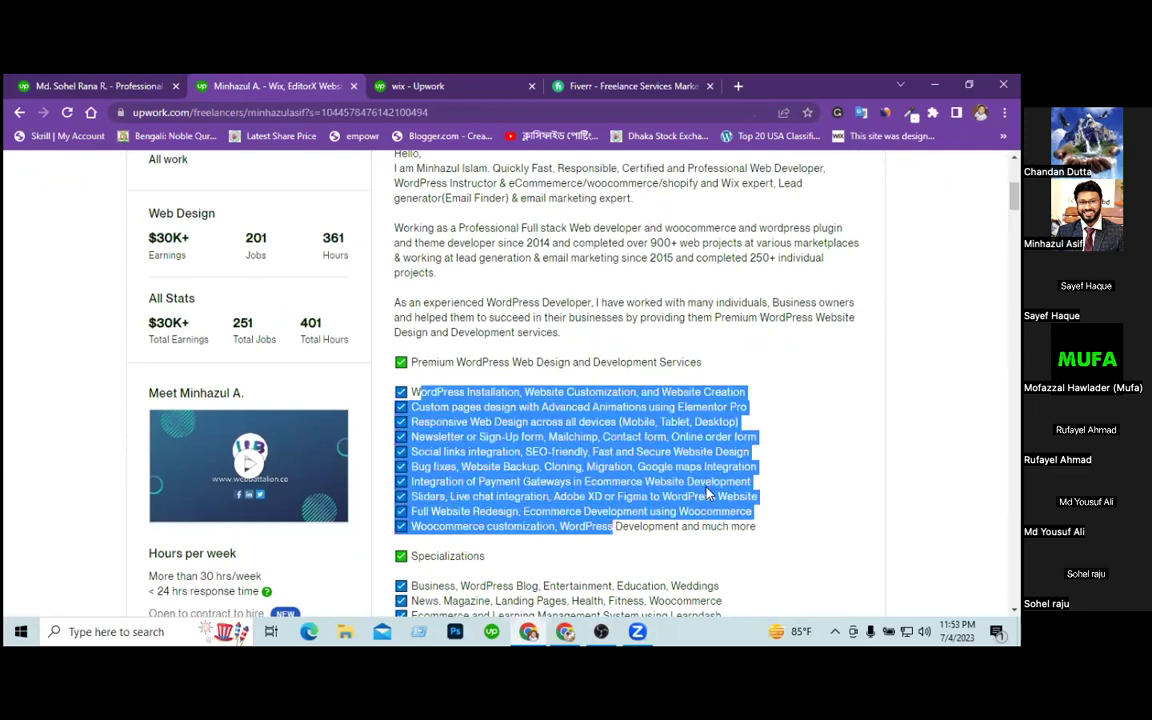
{"action": "scroll", "coordinate": [813, 465], "scroll_direction": "down", "scroll_amount": 2}
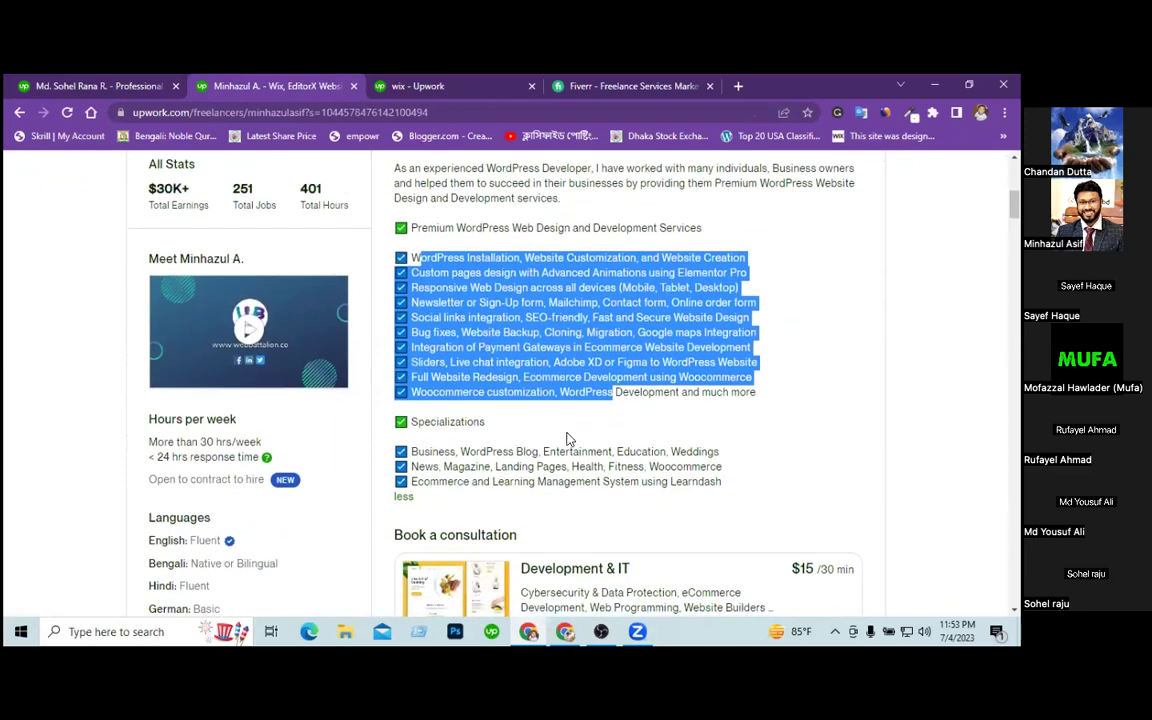
{"action": "left_click_drag", "start_coordinate": [419, 452], "coordinate": [585, 467]}
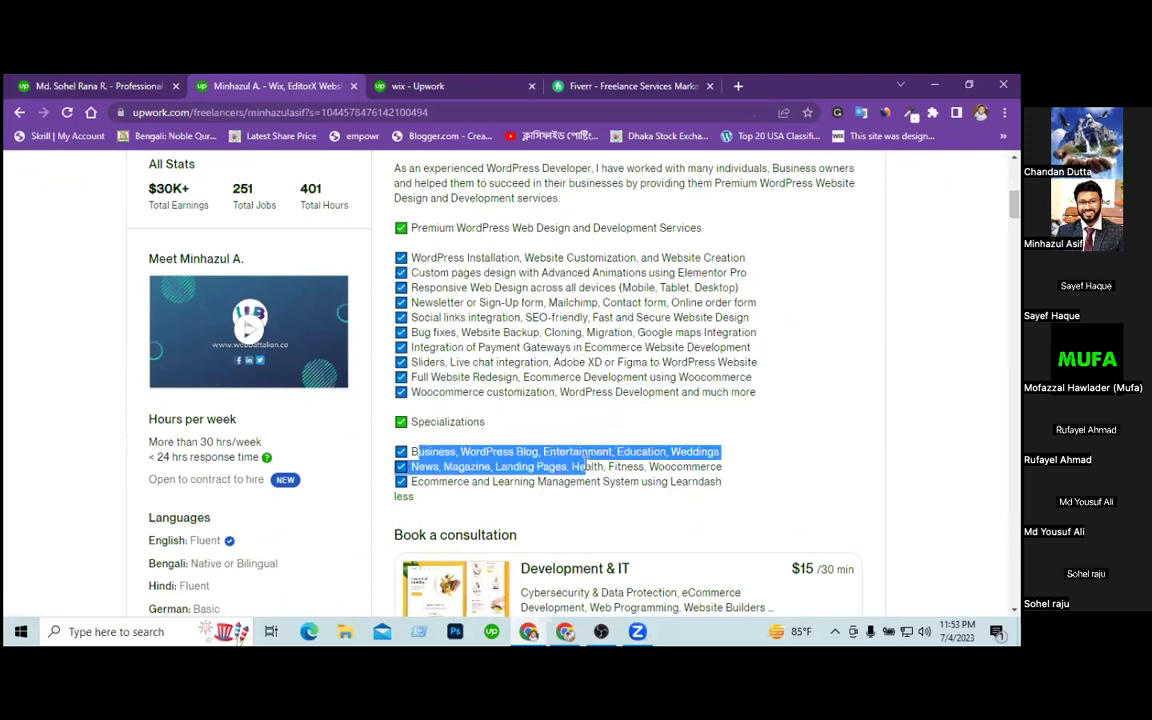
{"action": "left_click", "coordinate": [613, 470]}
{"action": "scroll", "coordinate": [613, 470], "scroll_direction": "up", "scroll_amount": 1}
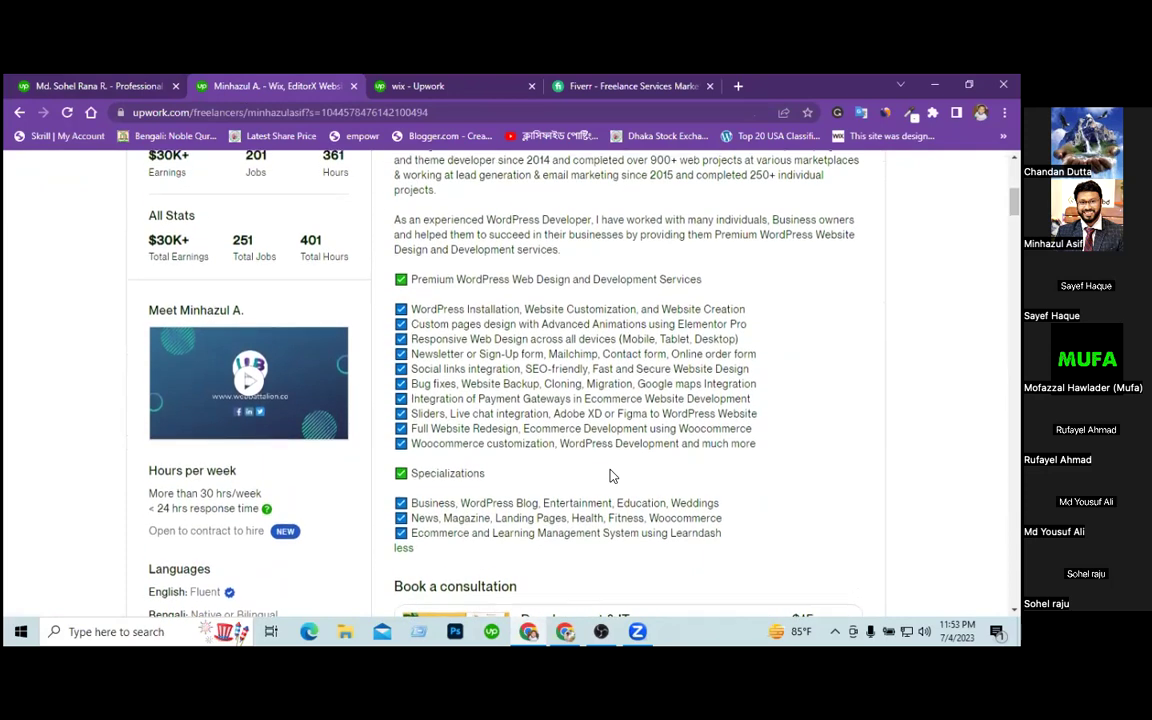
{"action": "scroll", "coordinate": [612, 476], "scroll_direction": "up", "scroll_amount": 1}
Copy the services and Specializations checklist text, then return to your own overview editor.
{"action": "left_click_drag", "start_coordinate": [722, 549], "coordinate": [395, 298]}
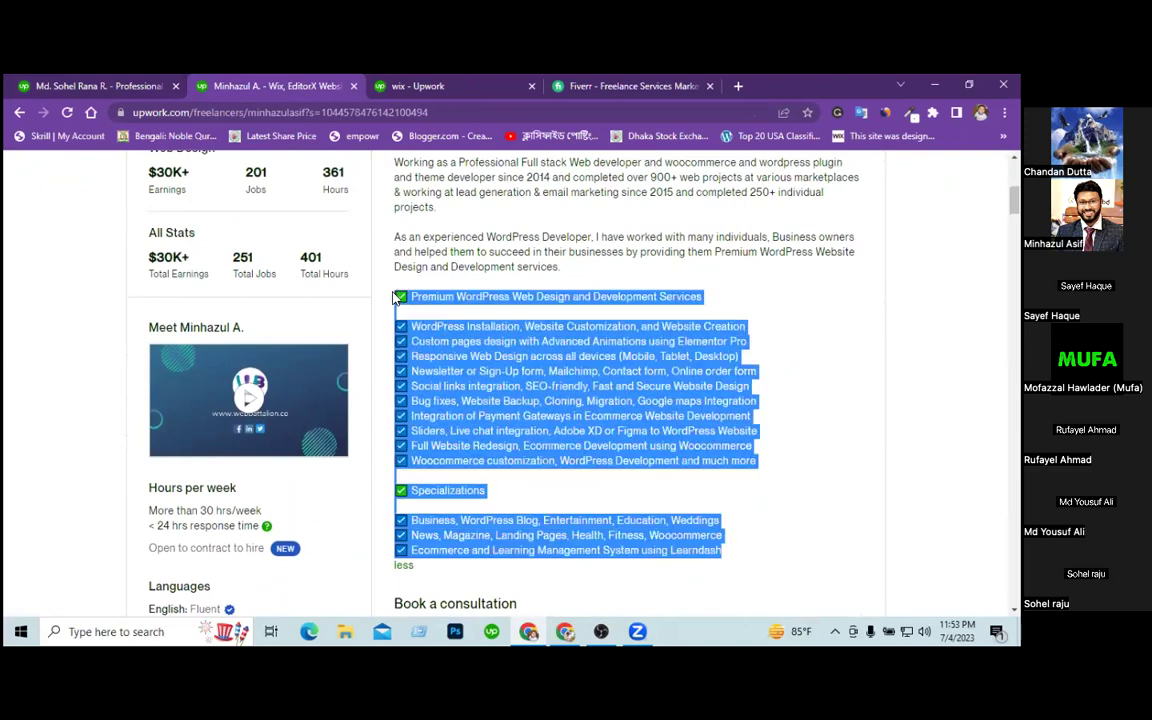
{"action": "right_click", "coordinate": [459, 372]}
{"action": "left_click", "coordinate": [495, 383]}
{"action": "left_click", "coordinate": [113, 86]}
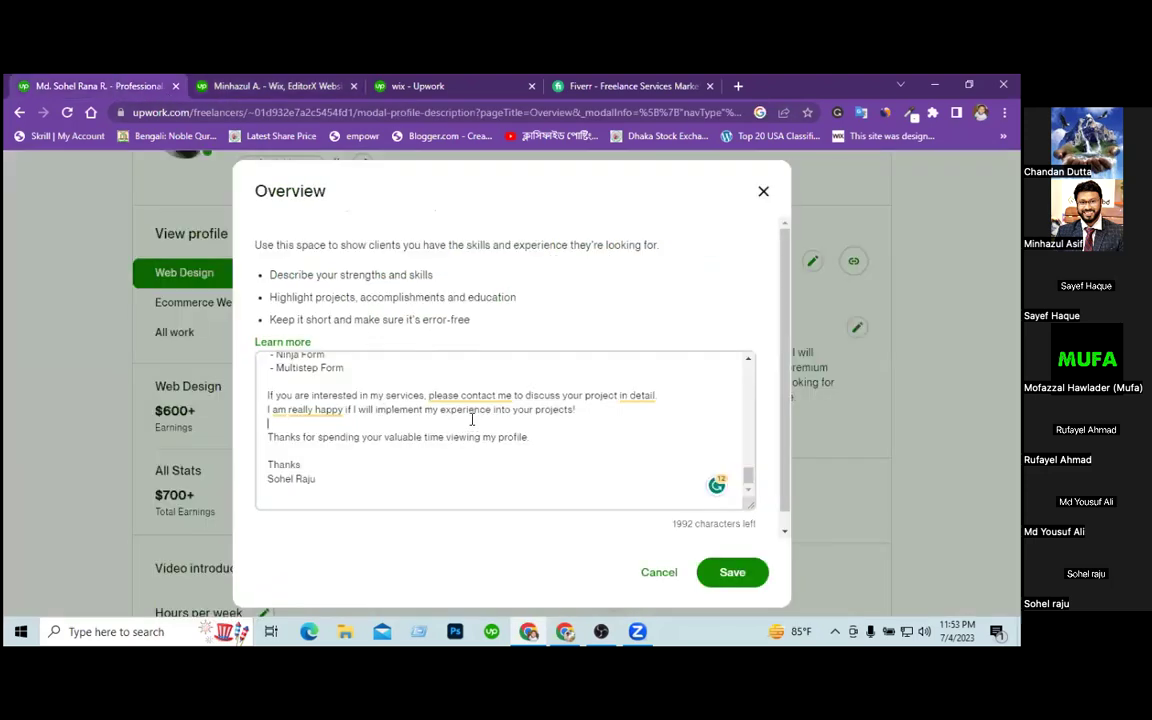
Delete the overview text from 'The full summary…' through to the end.
{"action": "scroll", "coordinate": [472, 422], "scroll_direction": "up", "scroll_amount": 10}
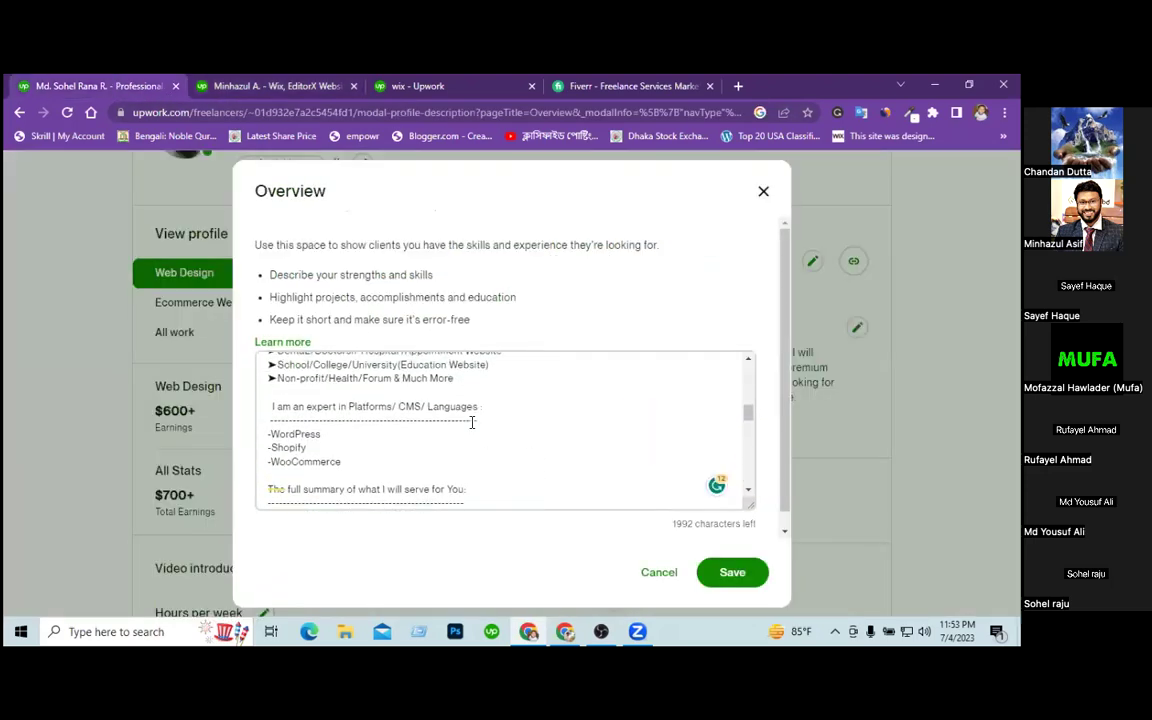
{"action": "key", "text": "ctrl+a"}
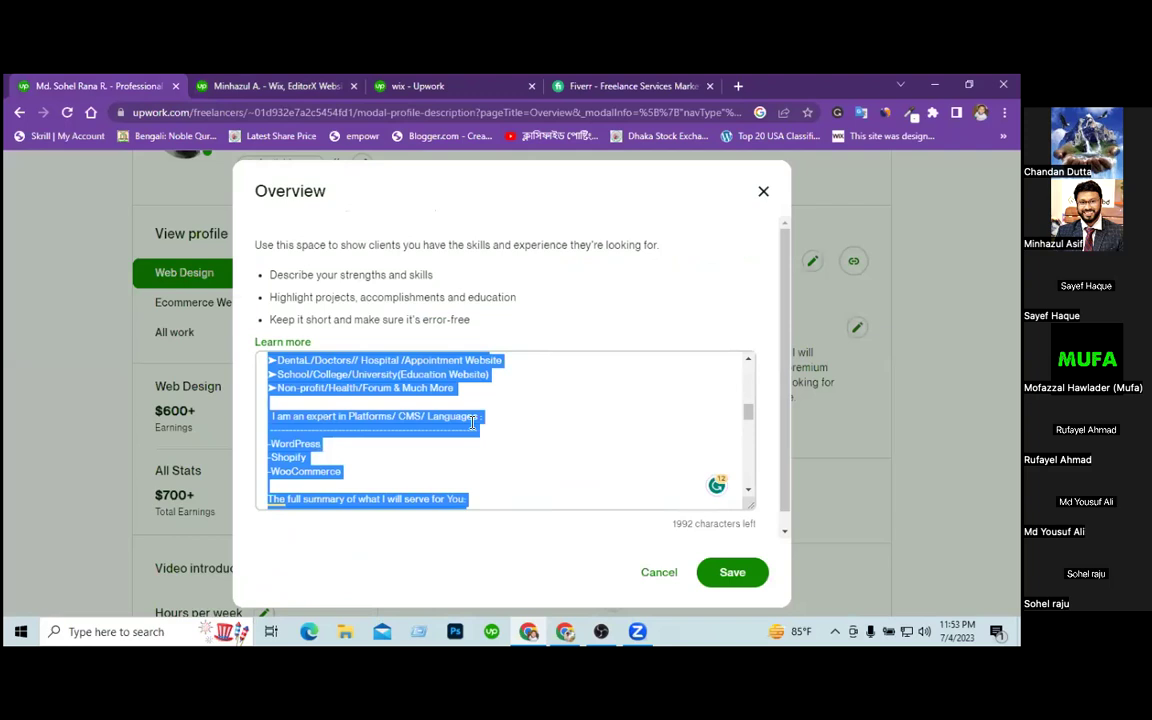
{"action": "left_click", "coordinate": [441, 410]}
{"action": "left_click", "coordinate": [324, 436]}
{"action": "scroll", "coordinate": [325, 437], "scroll_direction": "up", "scroll_amount": 1}
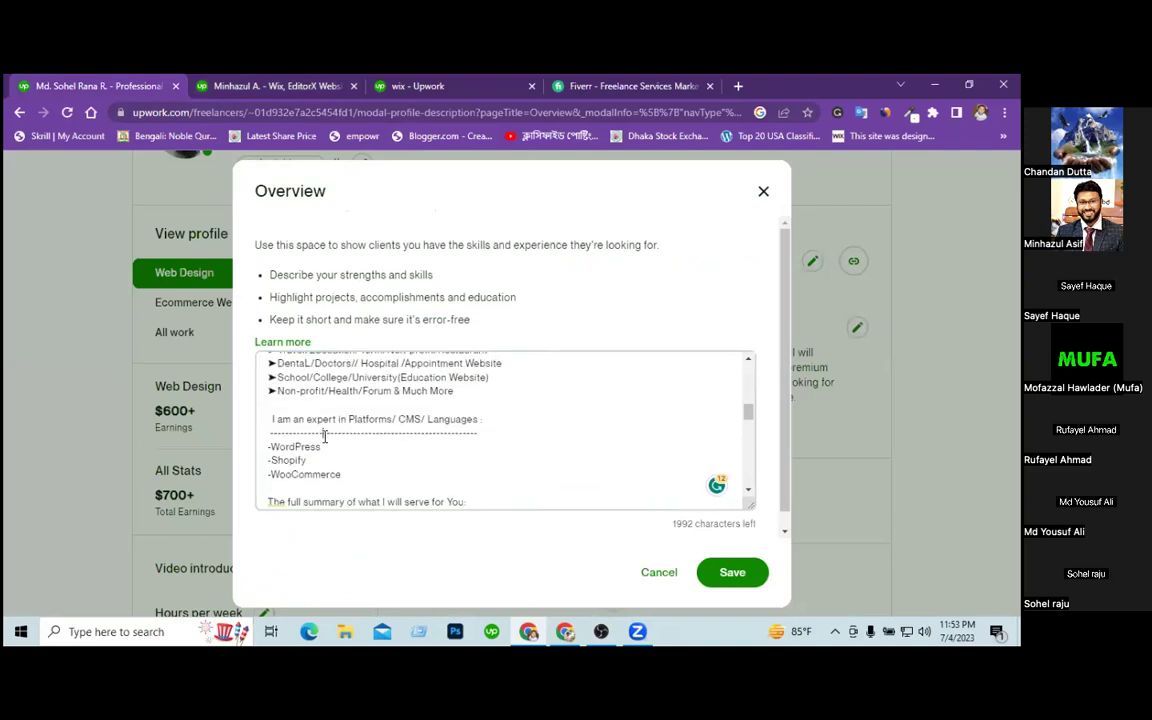
{"action": "scroll", "coordinate": [475, 421], "scroll_direction": "up", "scroll_amount": 1}
{"action": "scroll", "coordinate": [475, 421], "scroll_direction": "down", "scroll_amount": 4}
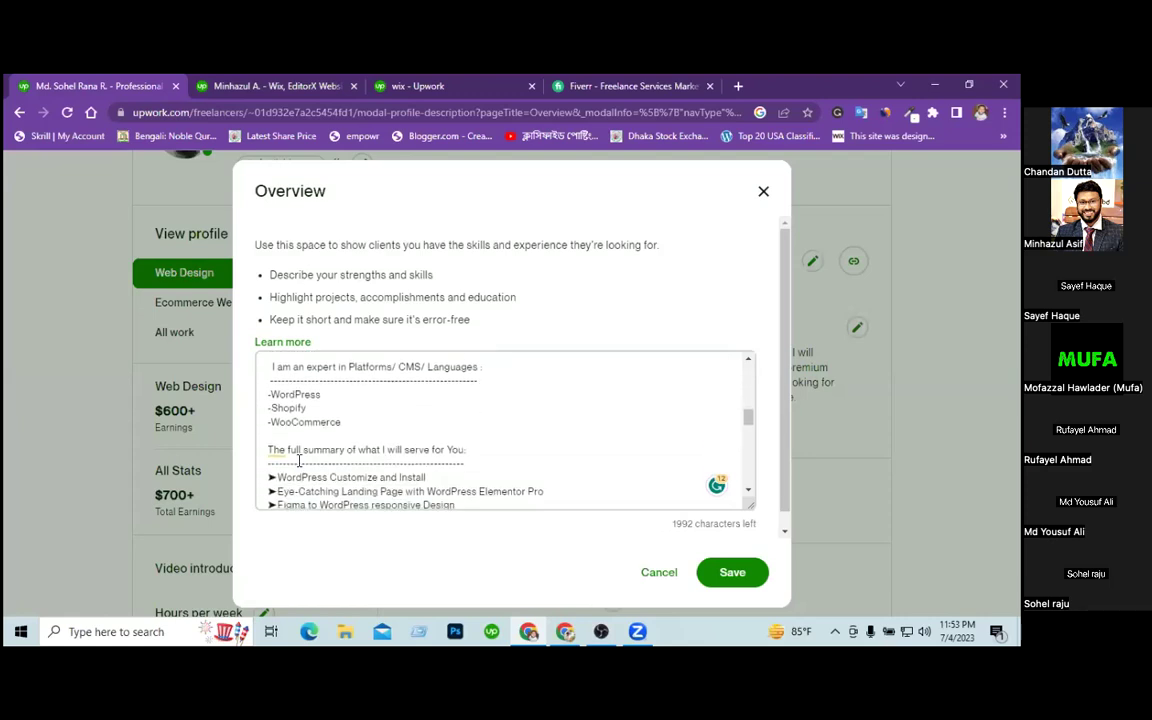
{"action": "left_click_drag", "start_coordinate": [268, 448], "coordinate": [420, 570]}
{"action": "key", "text": "BackSpace"}
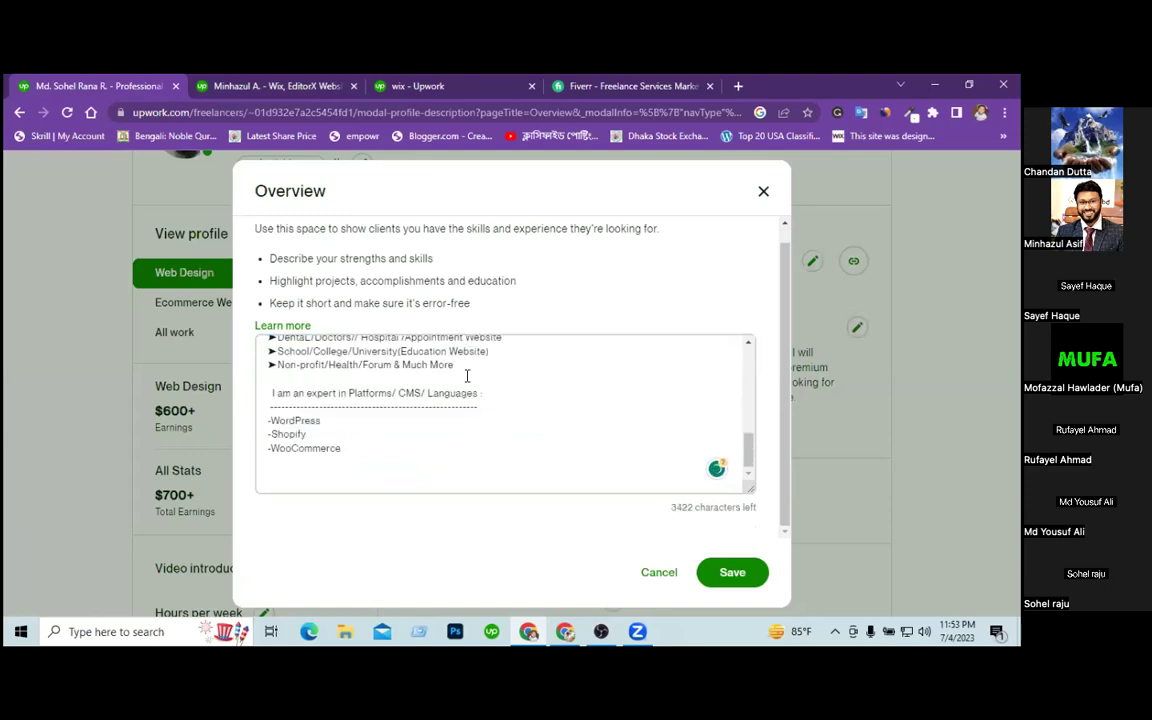
Add dashed divider lines under the overview headings and save the overview.
{"action": "scroll", "coordinate": [320, 487], "scroll_direction": "up", "scroll_amount": 15}
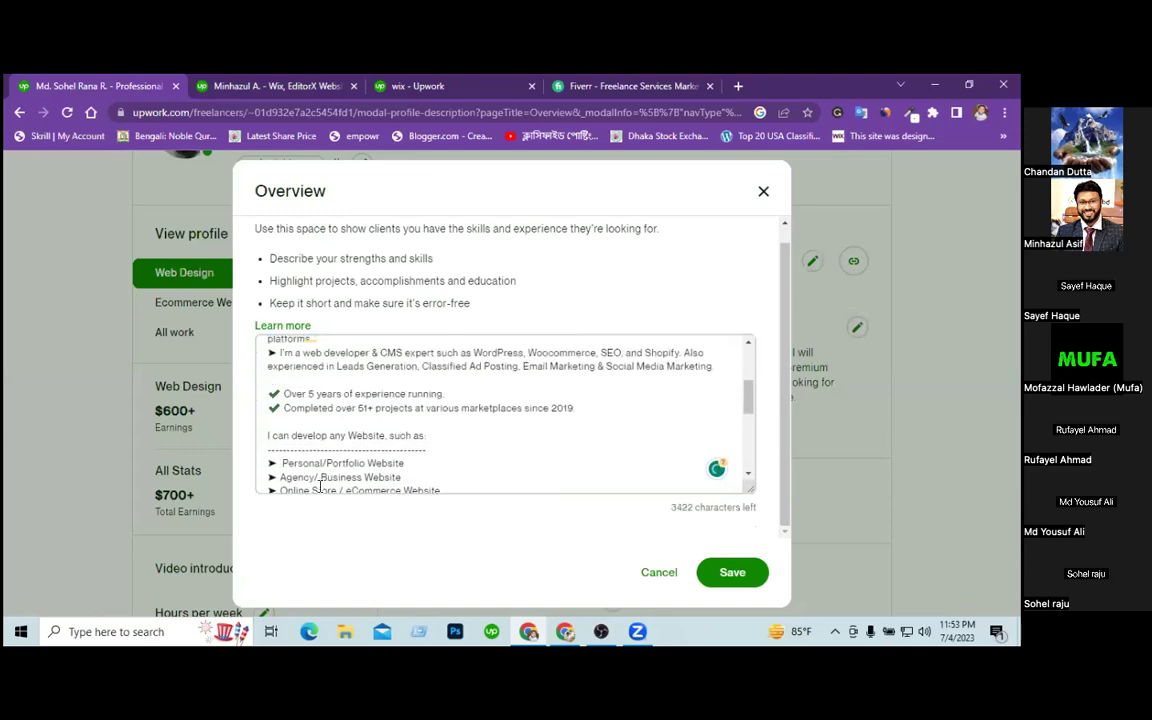
{"action": "scroll", "coordinate": [320, 487], "scroll_direction": "down", "scroll_amount": 4}
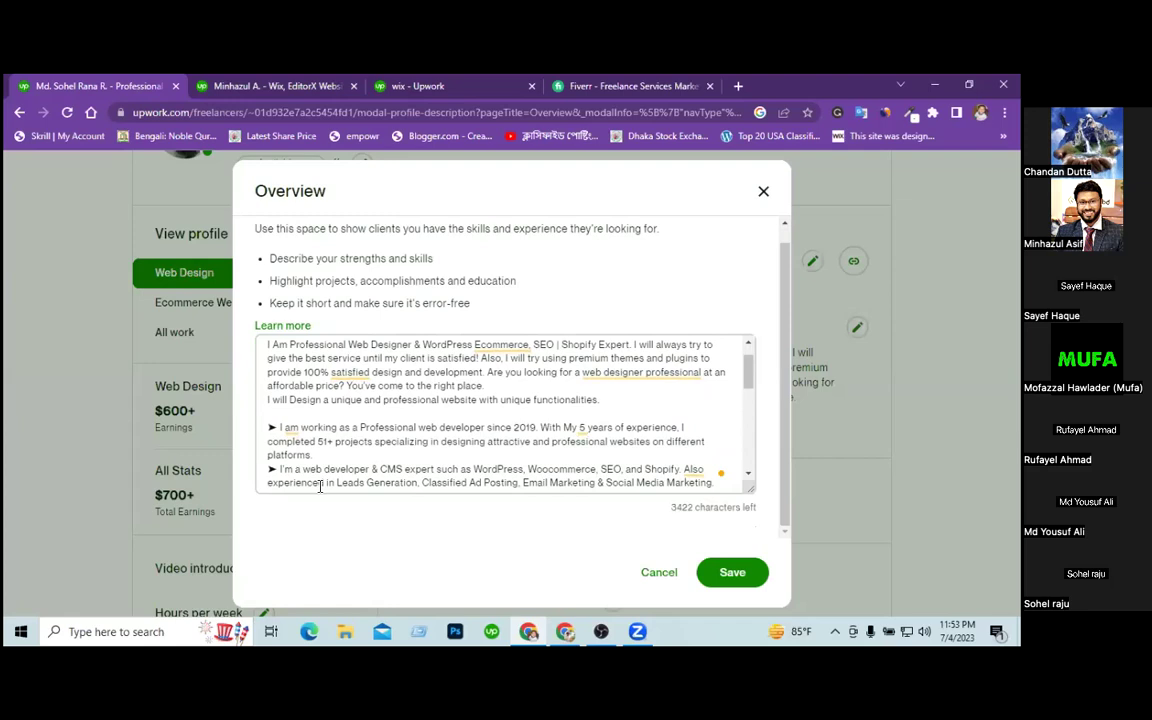
{"action": "scroll", "coordinate": [625, 438], "scroll_direction": "down", "scroll_amount": 2}
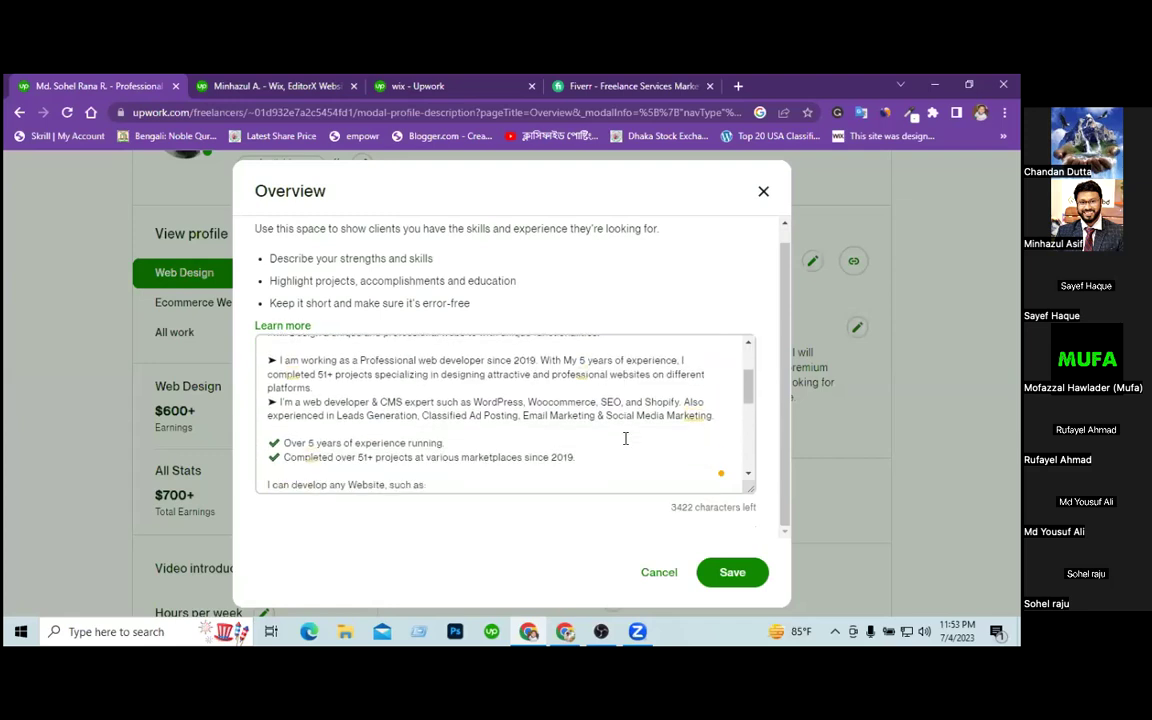
{"action": "key", "text": "ctrl+a"}
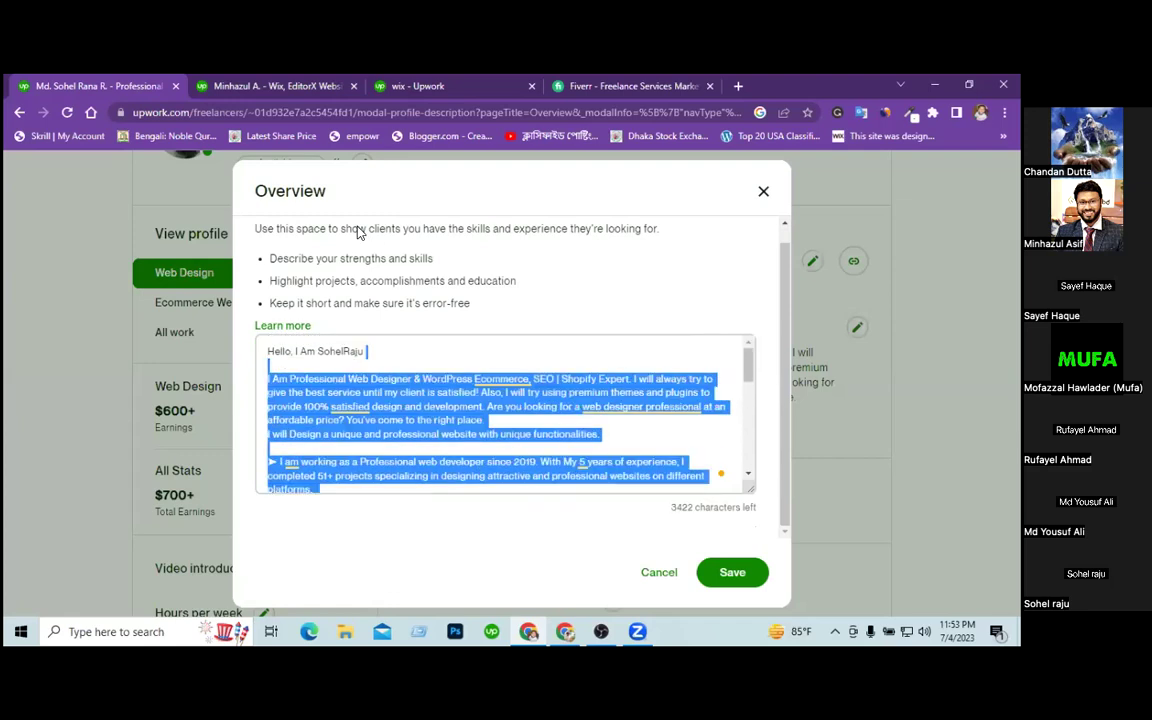
{"action": "scroll", "coordinate": [350, 262], "scroll_direction": "up", "scroll_amount": 1}
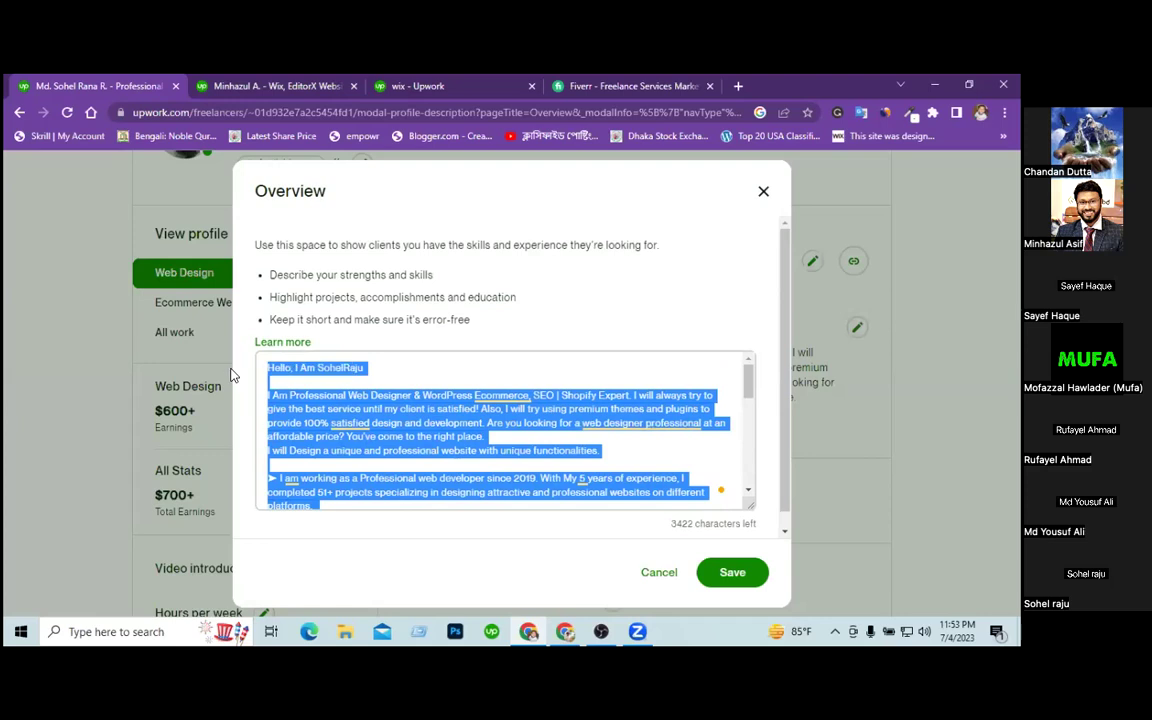
{"action": "key", "text": "ctrl+z"}
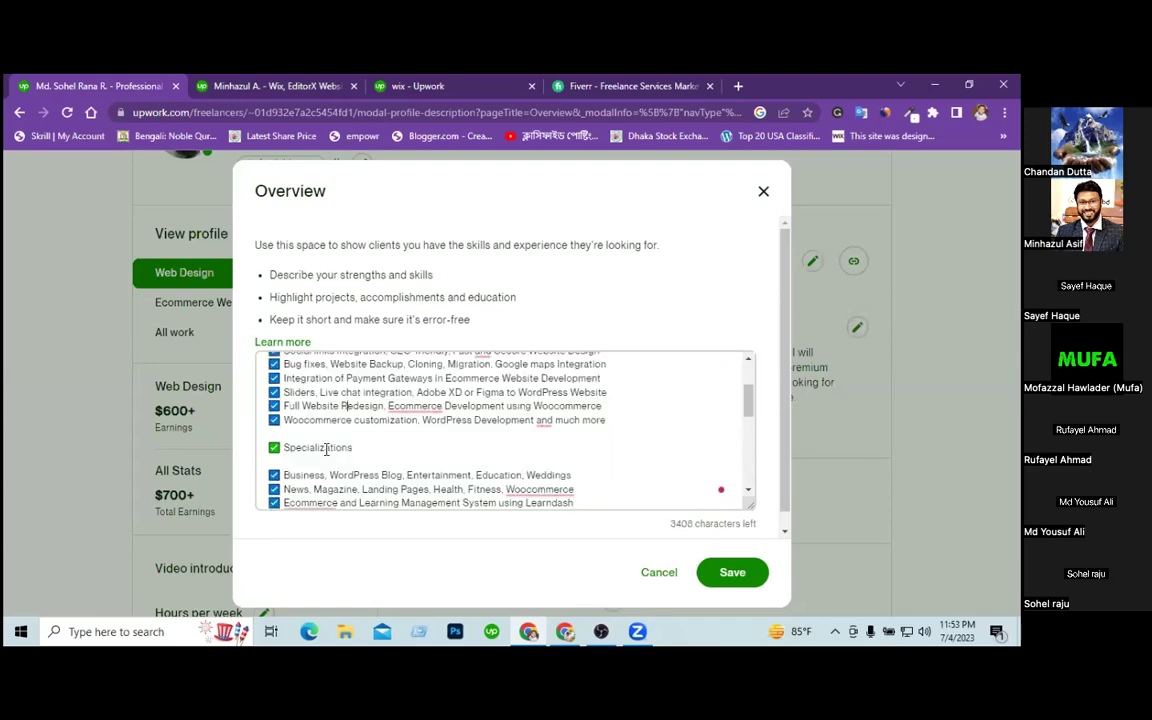
{"action": "type", "text": "---------------------"}
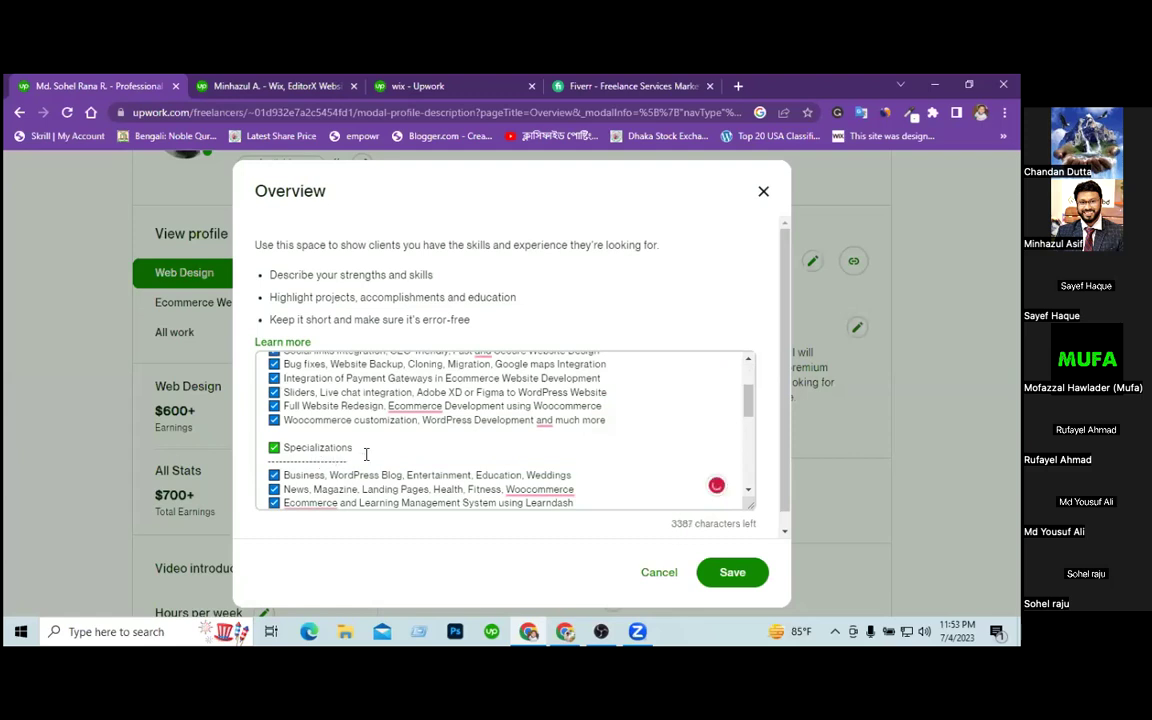
{"action": "scroll", "coordinate": [366, 454], "scroll_direction": "up", "scroll_amount": 3}
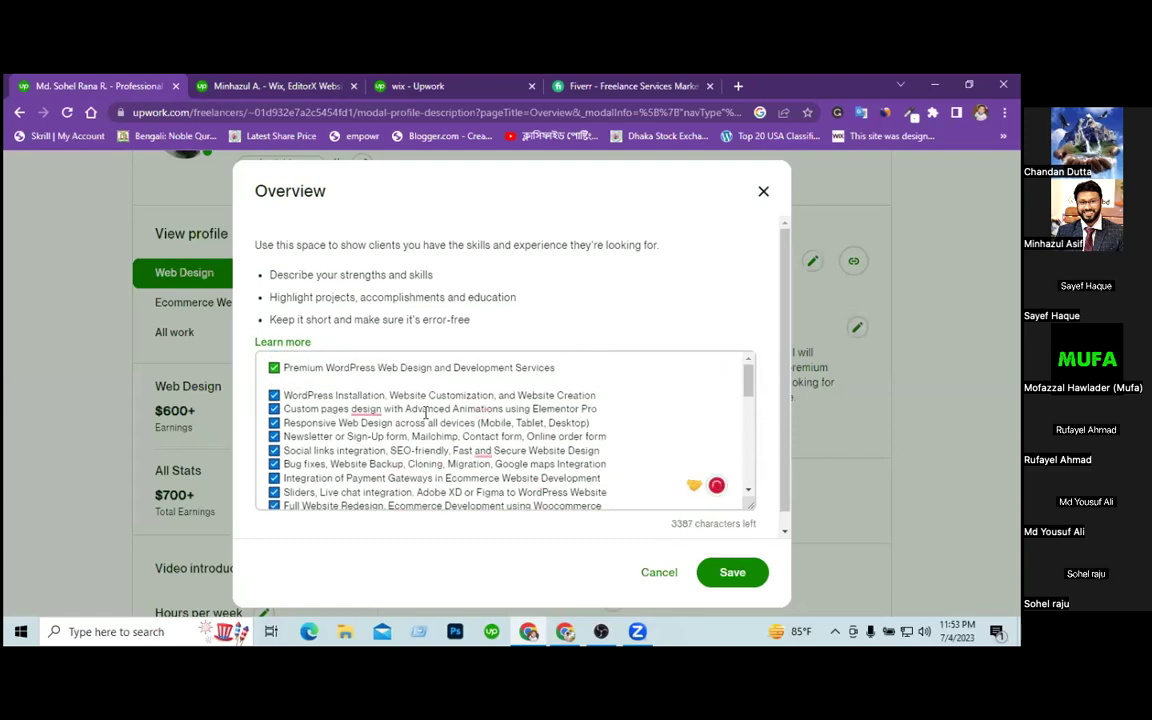
{"action": "type", "text": "------------"}
{"action": "left_click", "coordinate": [733, 571]}
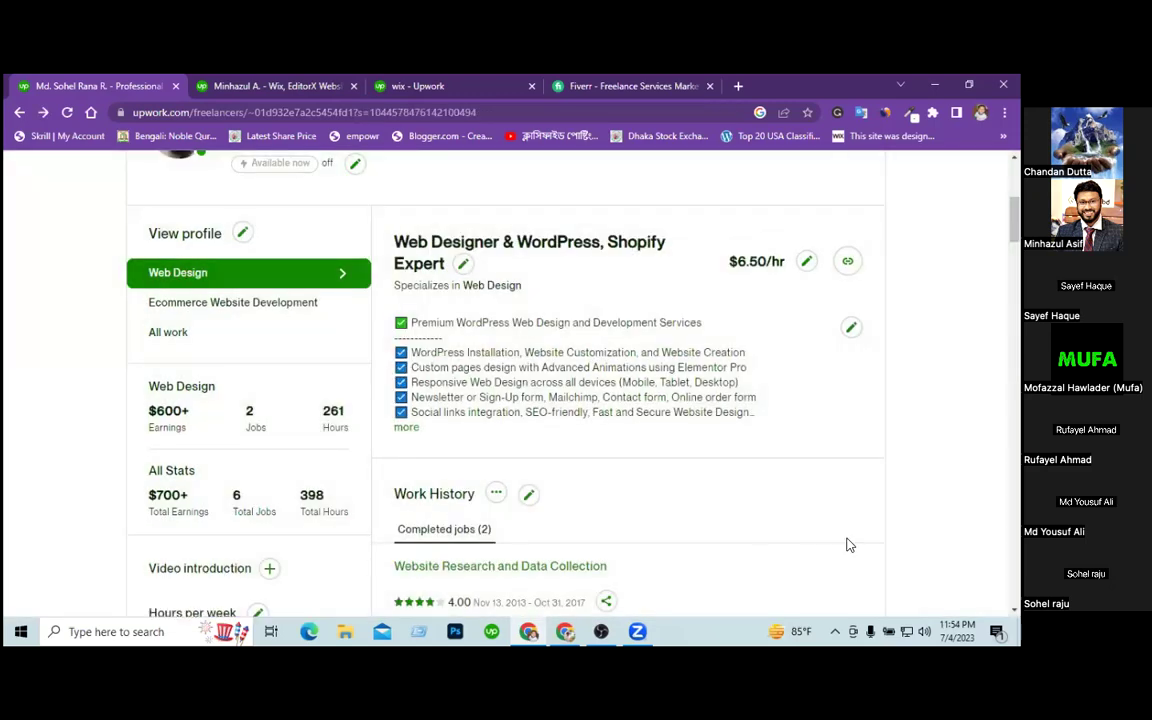
{"action": "scroll", "coordinate": [516, 380], "scroll_direction": "down", "scroll_amount": 5}
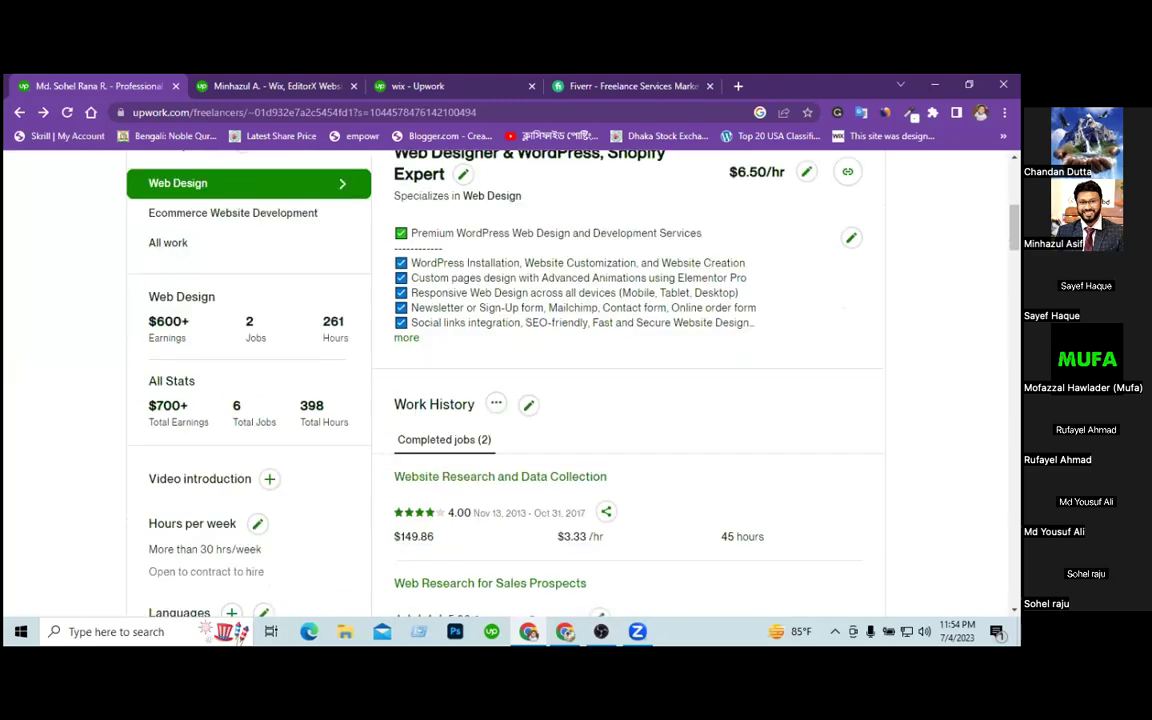
{"action": "scroll", "coordinate": [516, 380], "scroll_direction": "down", "scroll_amount": 3}
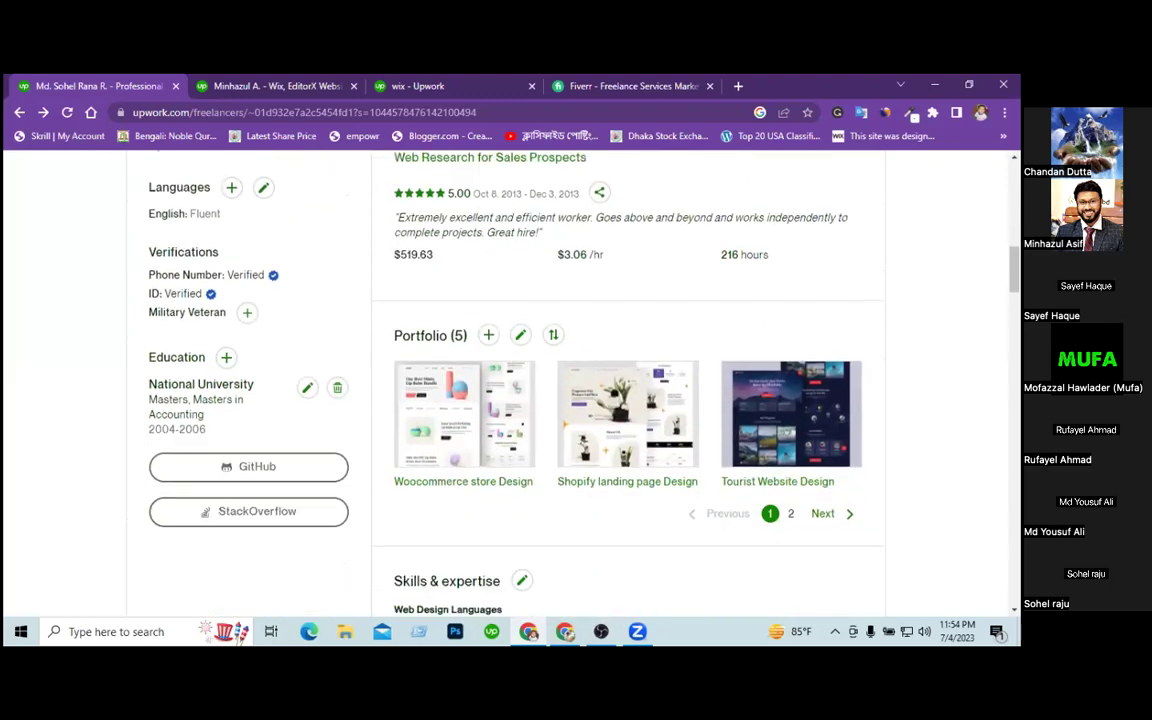
{"action": "scroll", "coordinate": [516, 380], "scroll_direction": "down", "scroll_amount": 3}
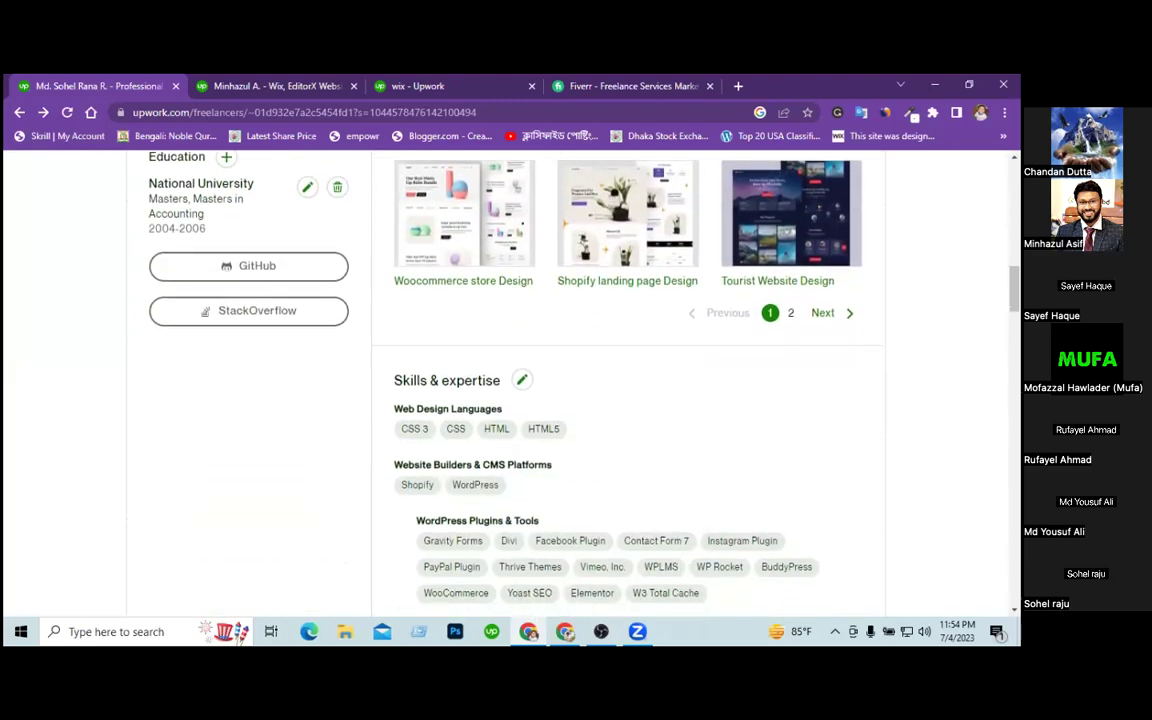
{"action": "scroll", "coordinate": [516, 380], "scroll_direction": "down", "scroll_amount": 1}
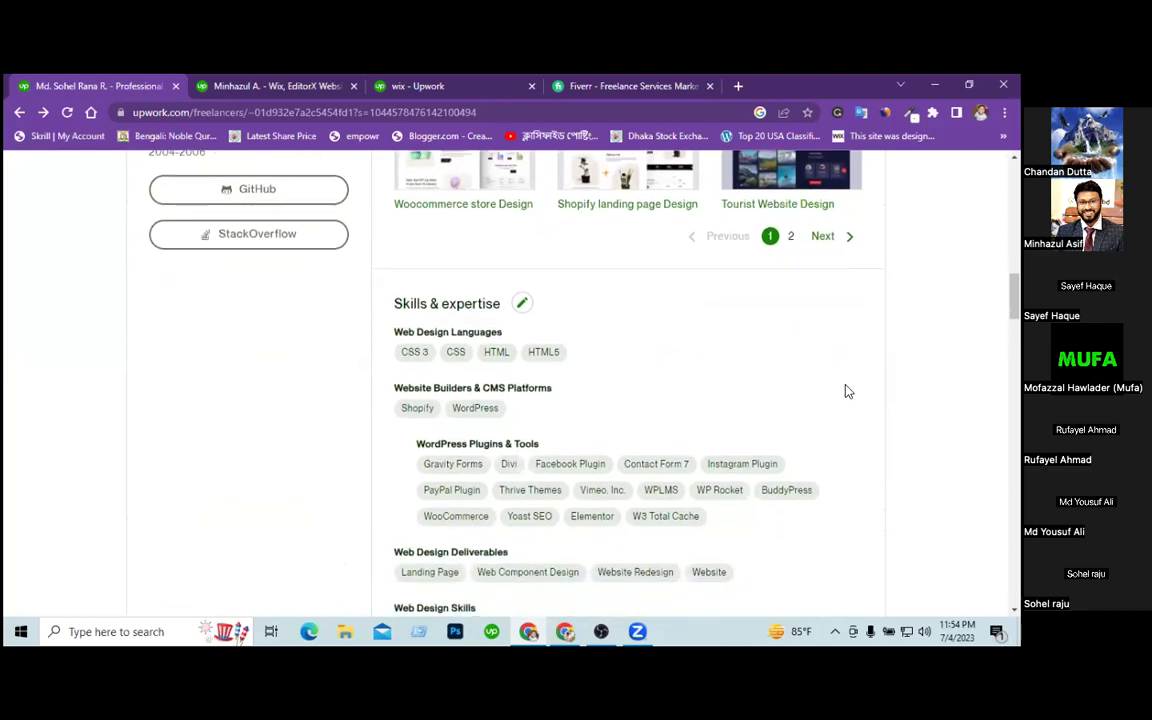
Add Email Design and Search Engine Optimization to the Web Design profile's skills.
{"action": "left_click", "coordinate": [521, 306]}
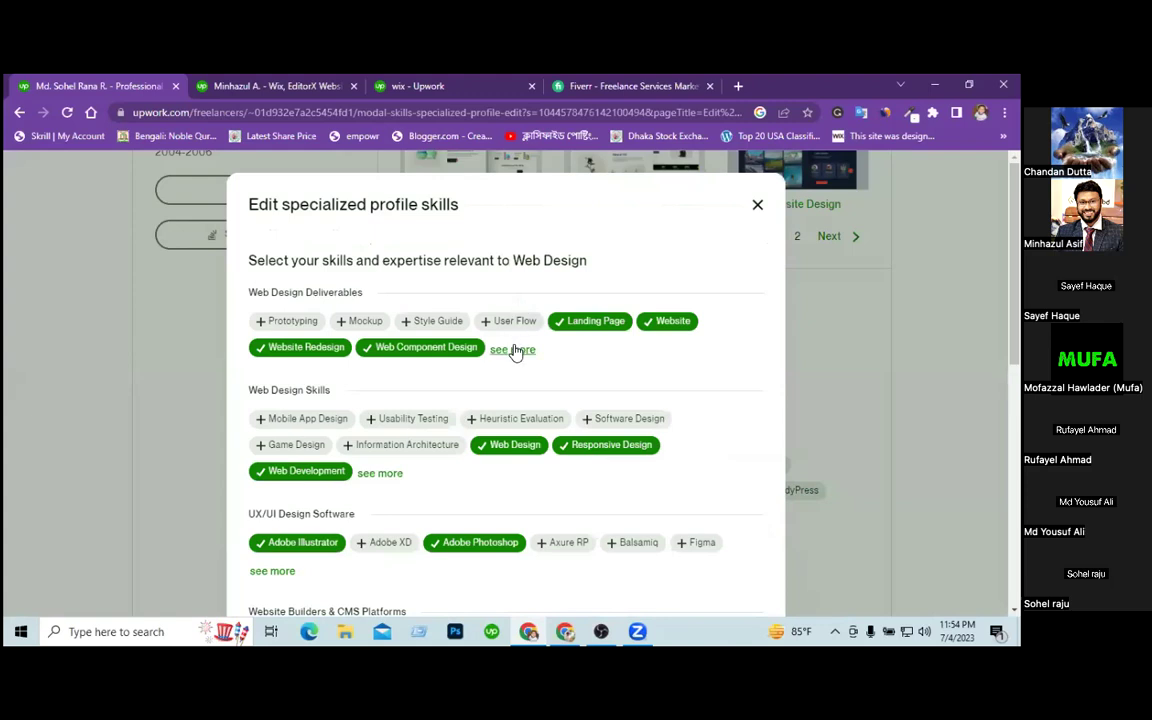
{"action": "left_click", "coordinate": [514, 349]}
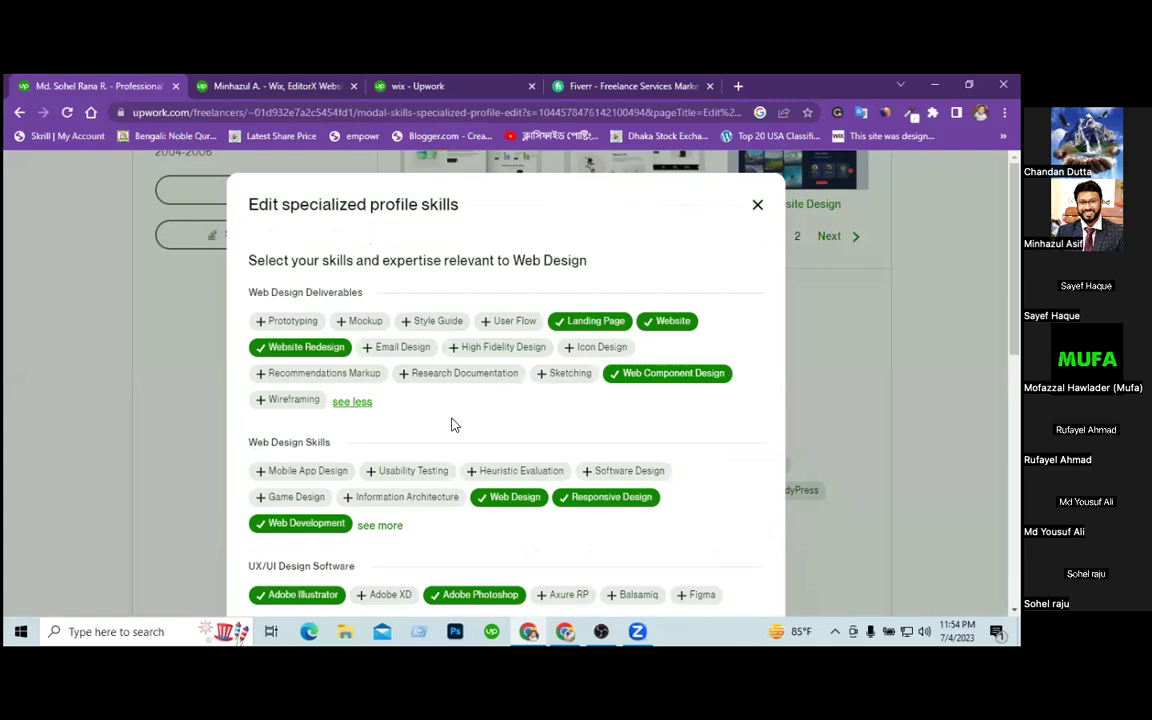
{"action": "scroll", "coordinate": [452, 424], "scroll_direction": "down", "scroll_amount": 1}
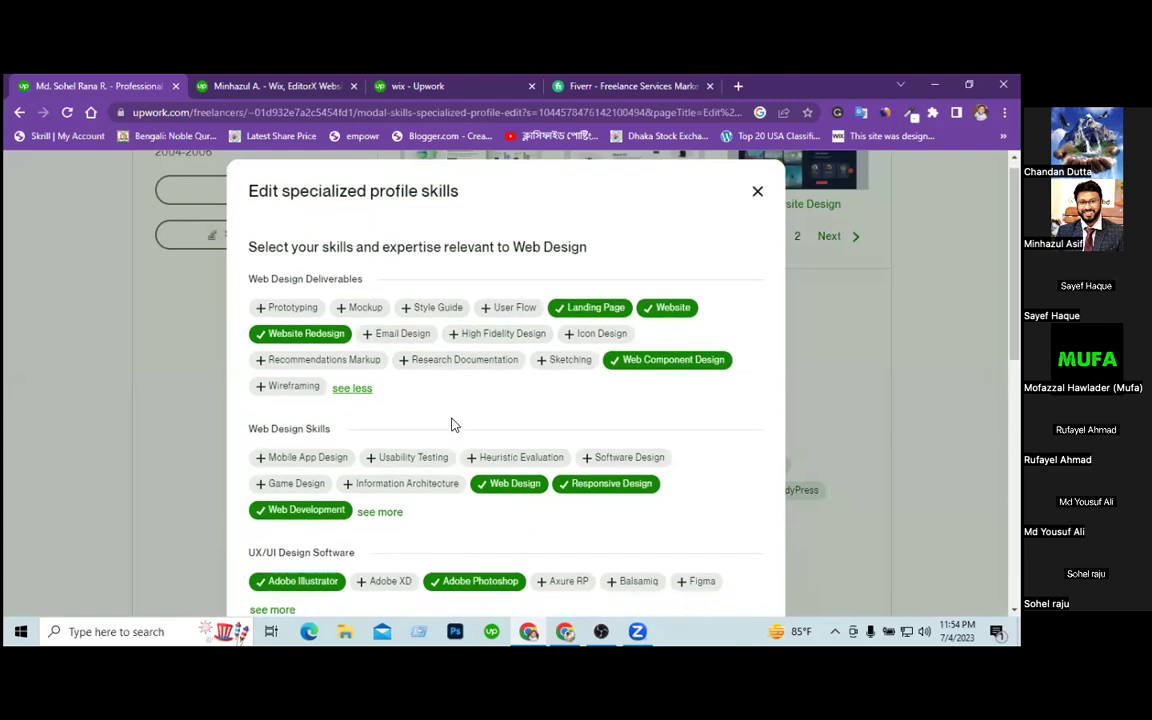
{"action": "left_click", "coordinate": [395, 333]}
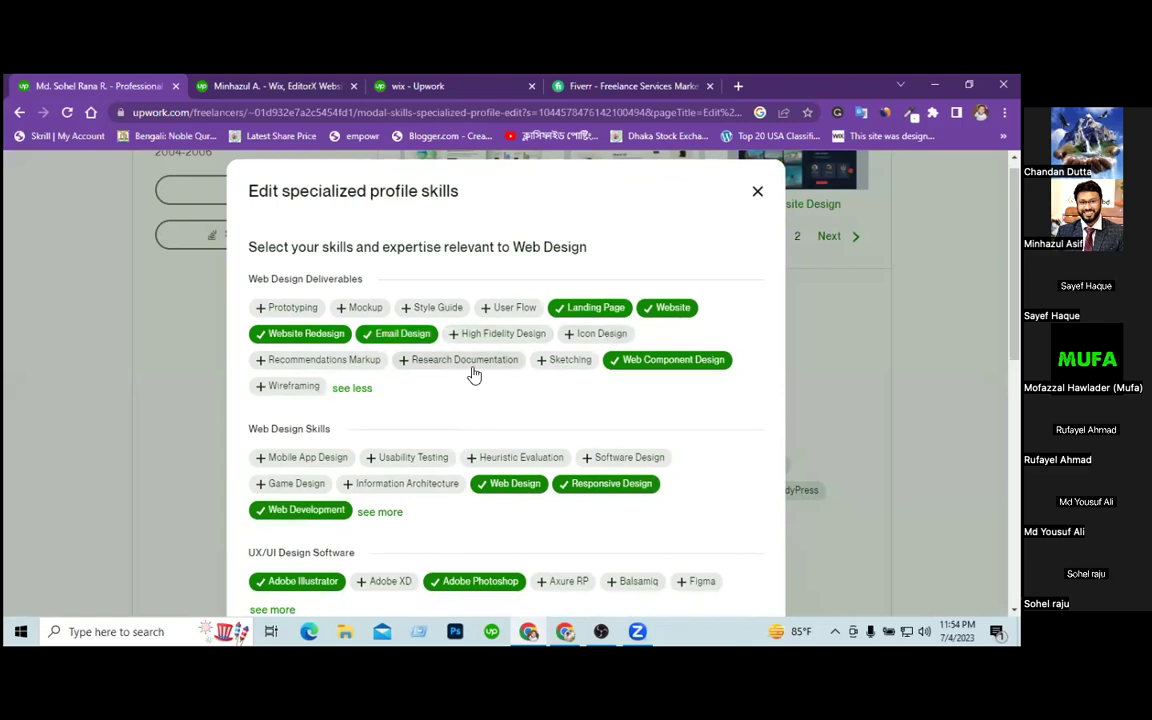
{"action": "scroll", "coordinate": [466, 416], "scroll_direction": "down", "scroll_amount": 2}
{"action": "scroll", "coordinate": [470, 416], "scroll_direction": "down", "scroll_amount": 4}
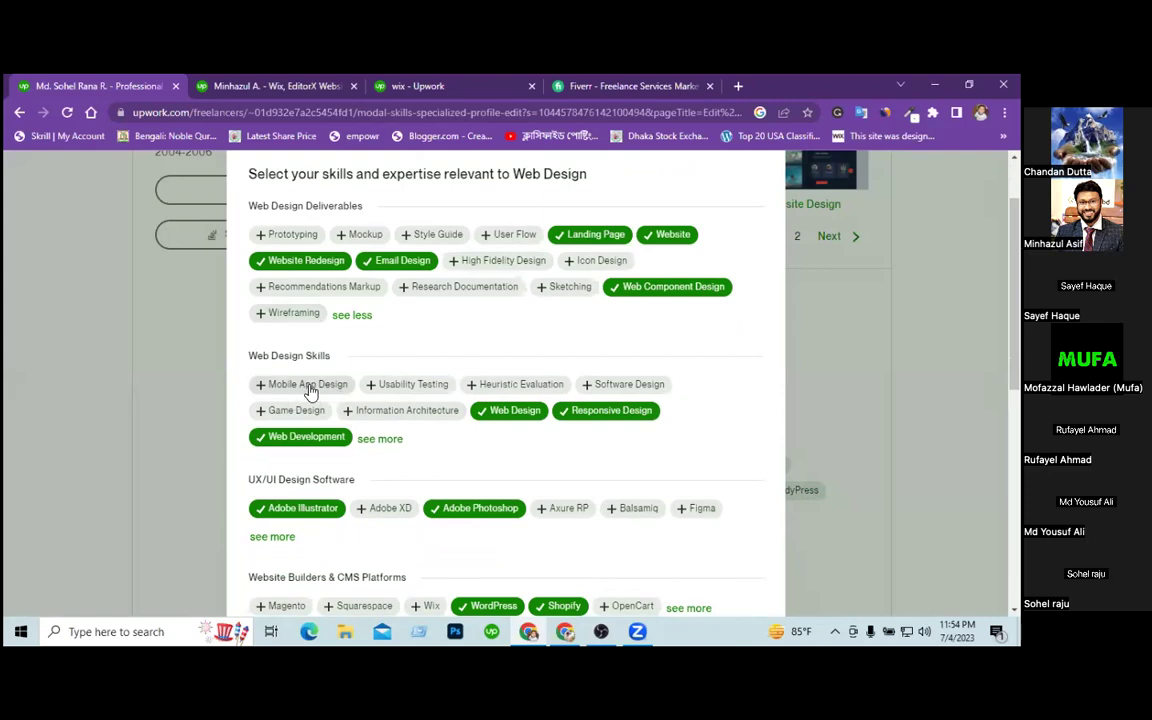
{"action": "left_click", "coordinate": [380, 439]}
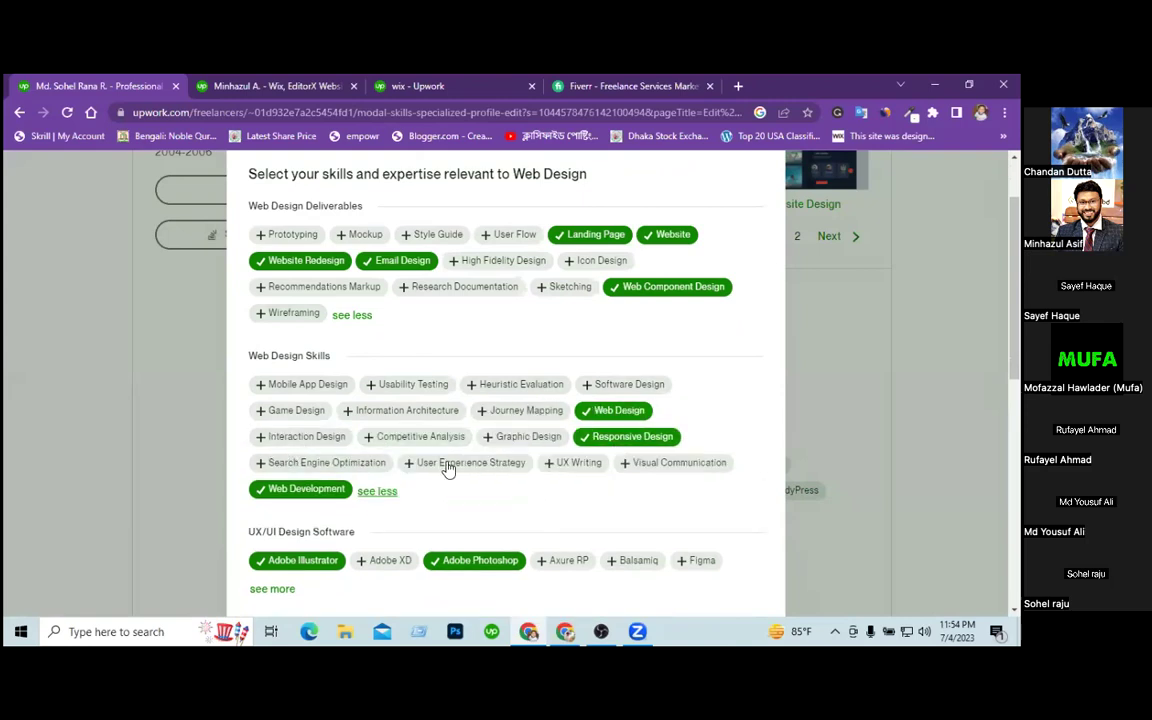
{"action": "scroll", "coordinate": [605, 497], "scroll_direction": "down", "scroll_amount": 1}
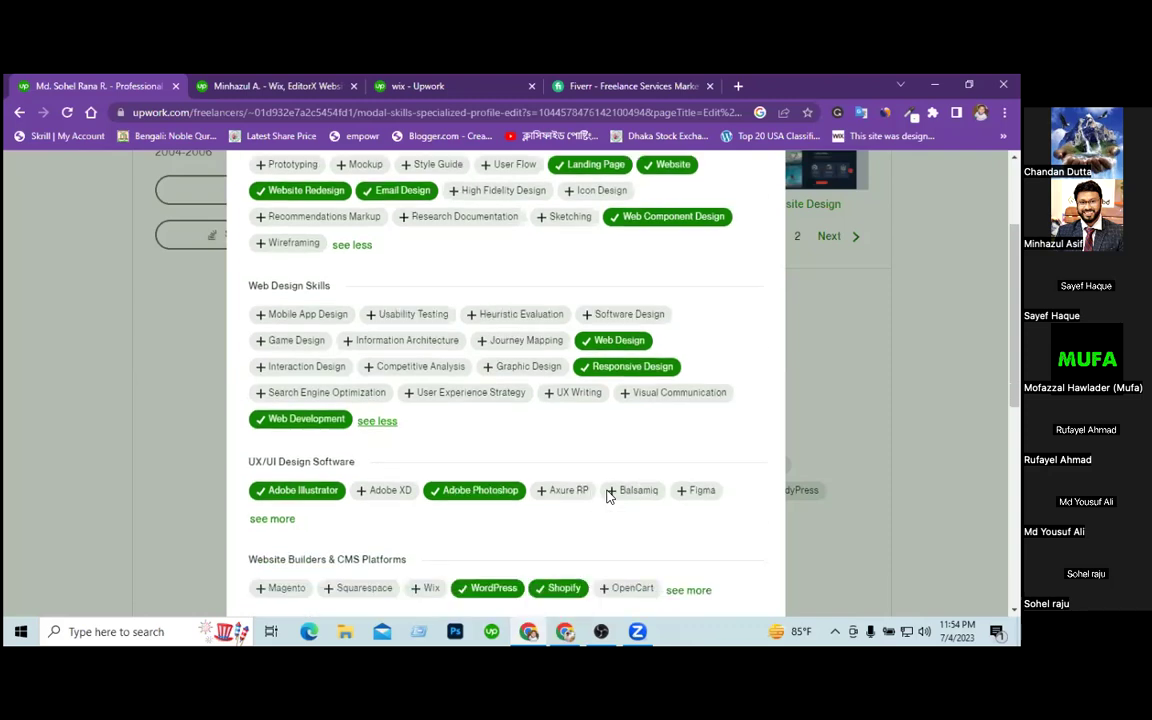
{"action": "left_click", "coordinate": [347, 392]}
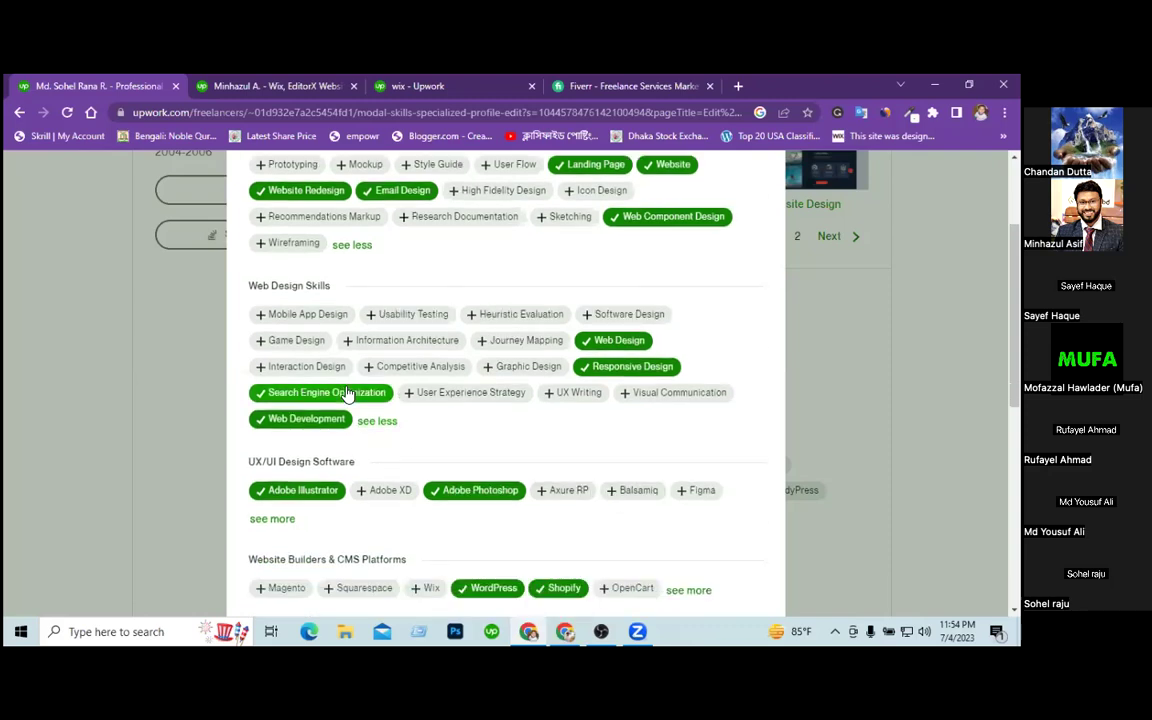
{"action": "scroll", "coordinate": [607, 424], "scroll_direction": "down", "scroll_amount": 1}
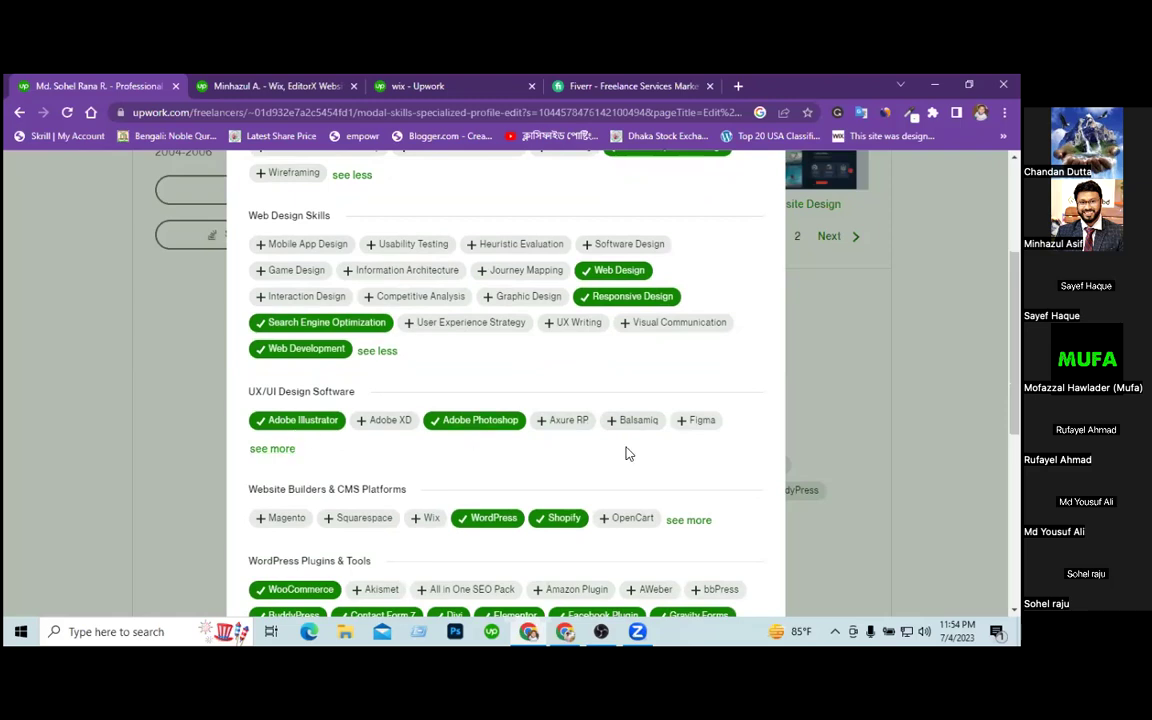
{"action": "scroll", "coordinate": [627, 452], "scroll_direction": "down", "scroll_amount": 2}
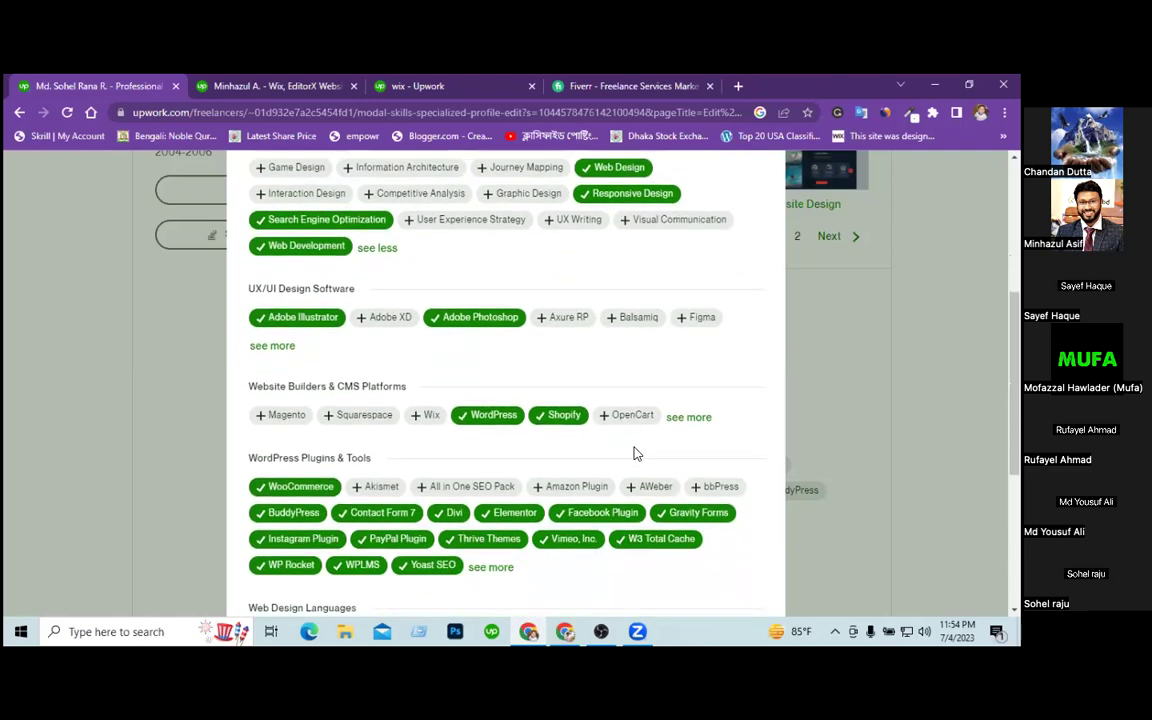
Add WordPress plugin skills: LearnDash, GetResponse, Genesis Framework, Google AdSense, YouTube, bbPress, All in One SEO Pack.
{"action": "left_click", "coordinate": [690, 418]}
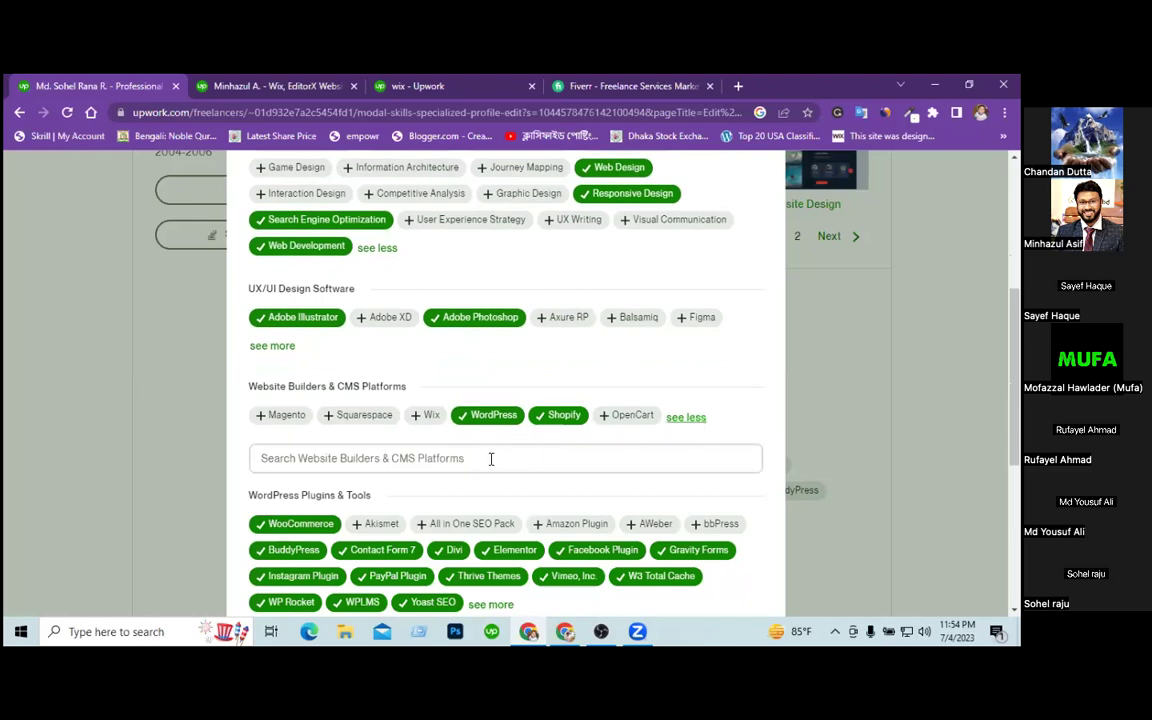
{"action": "scroll", "coordinate": [491, 459], "scroll_direction": "down", "scroll_amount": 5}
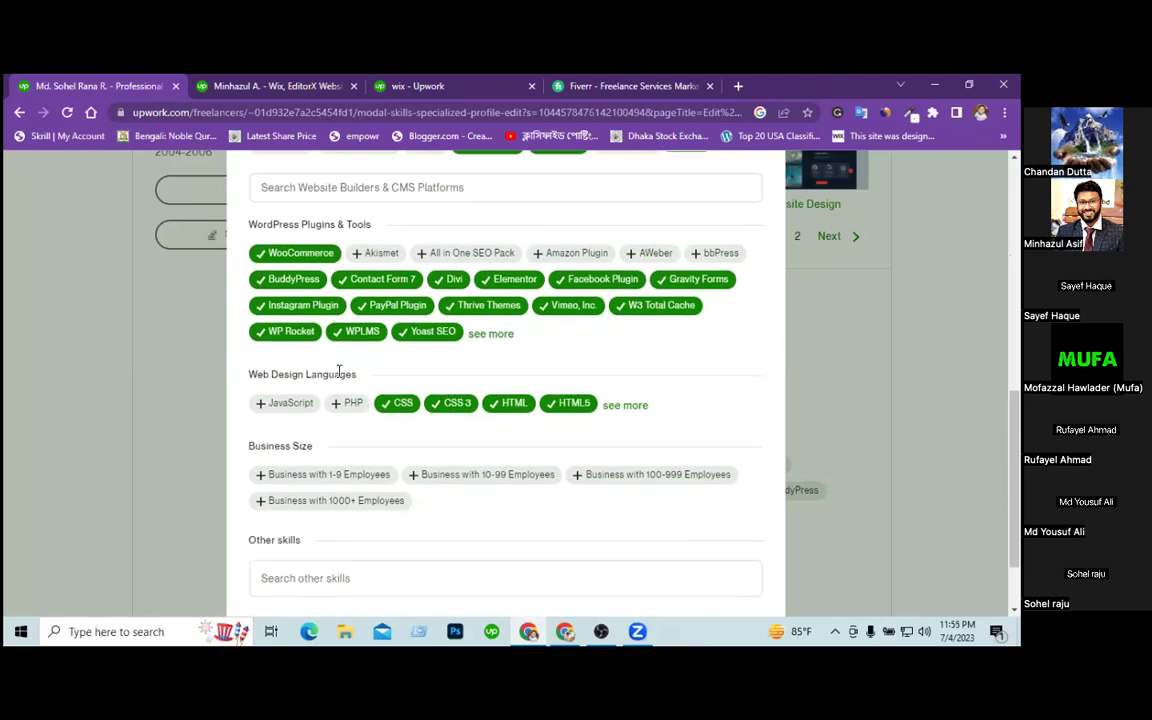
{"action": "left_click", "coordinate": [490, 334]}
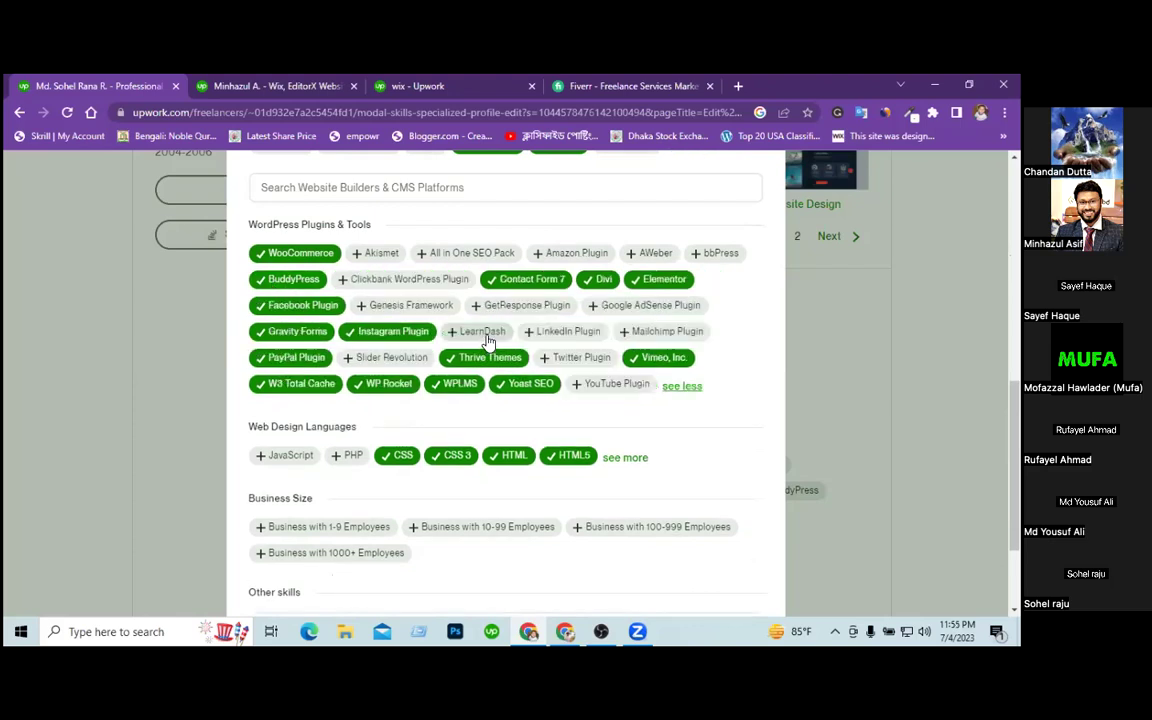
{"action": "left_click", "coordinate": [487, 336]}
{"action": "left_click", "coordinate": [510, 305]}
{"action": "left_click", "coordinate": [430, 306]}
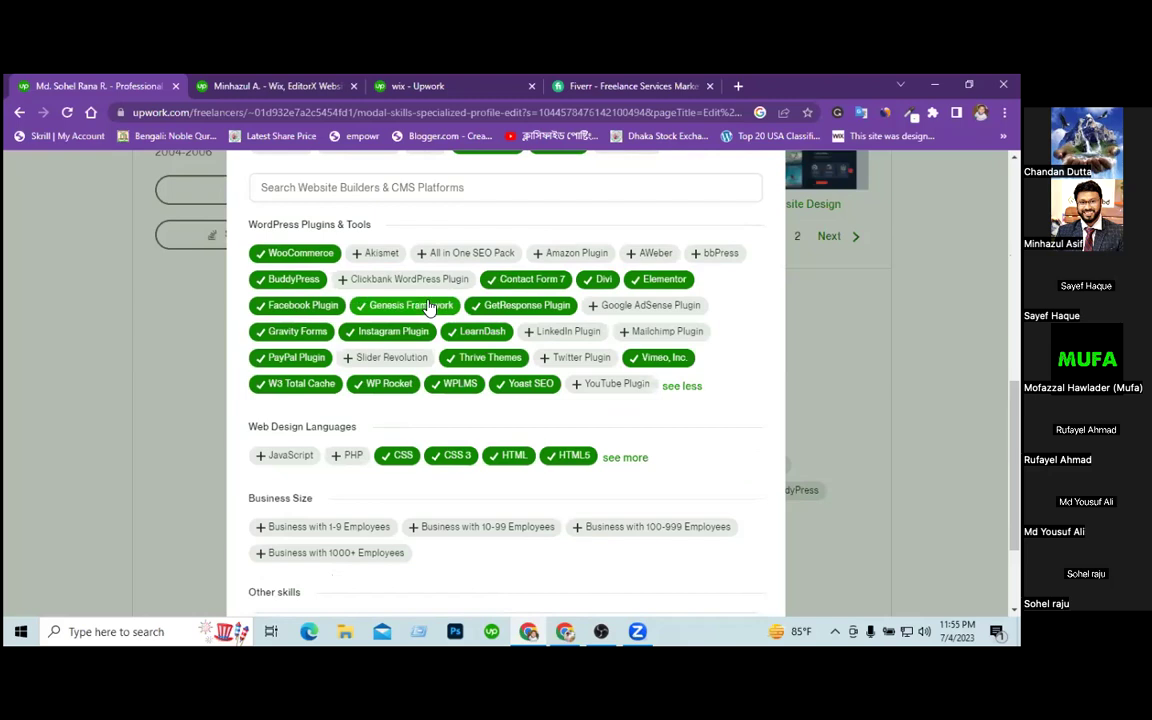
{"action": "left_click", "coordinate": [648, 305]}
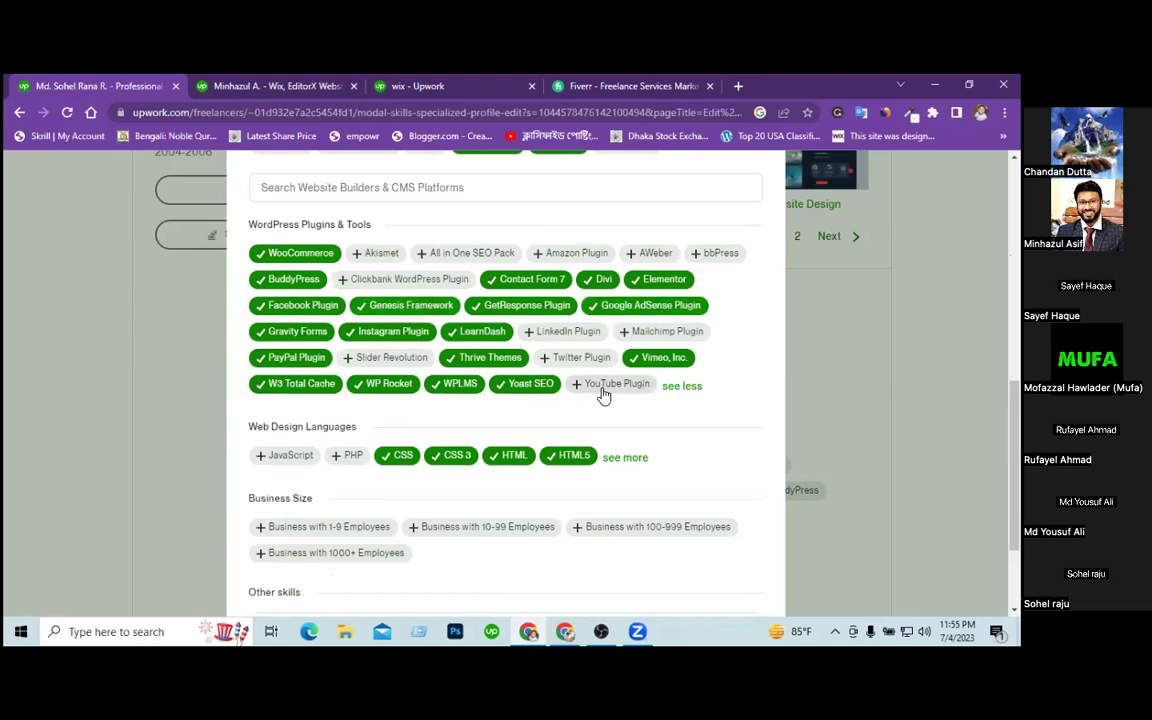
{"action": "left_click", "coordinate": [603, 389]}
{"action": "left_click", "coordinate": [578, 357]}
{"action": "left_click", "coordinate": [390, 357]}
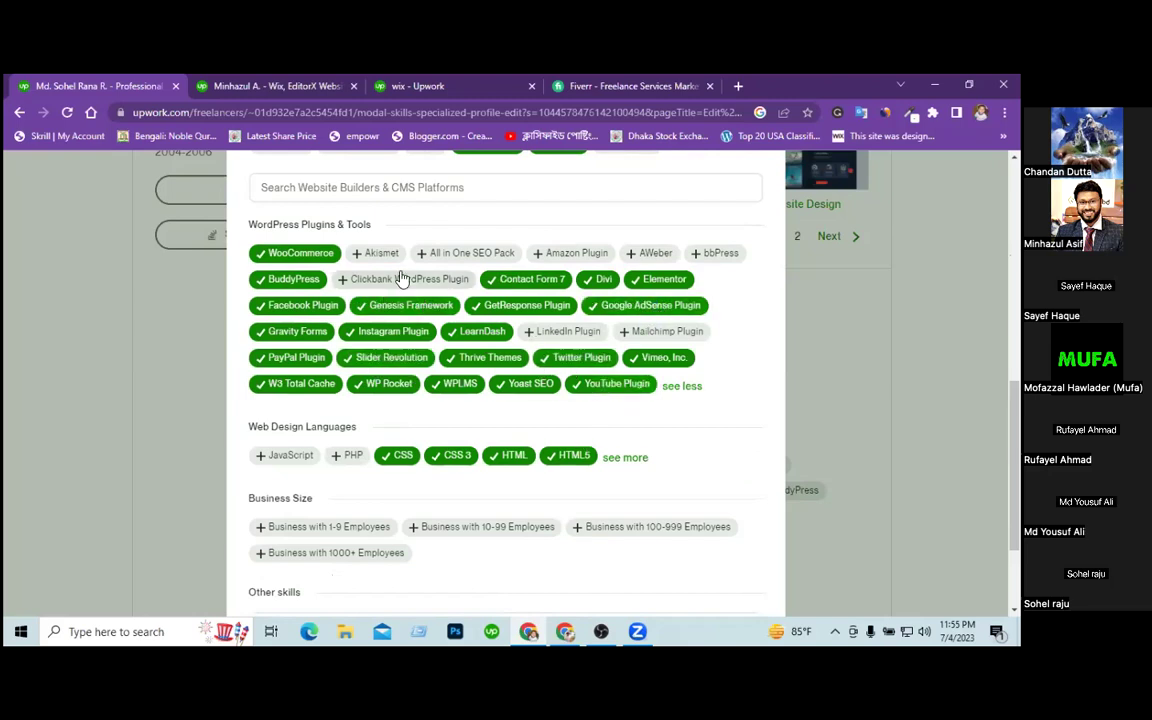
{"action": "left_click", "coordinate": [711, 254]}
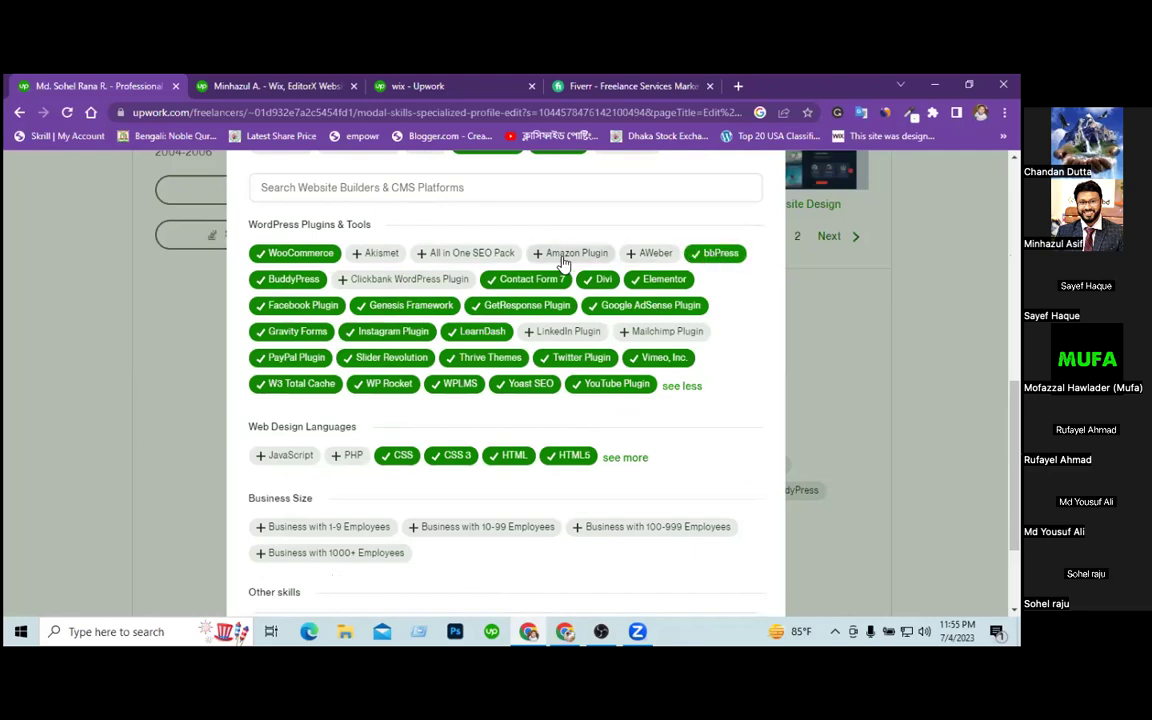
{"action": "left_click", "coordinate": [420, 253]}
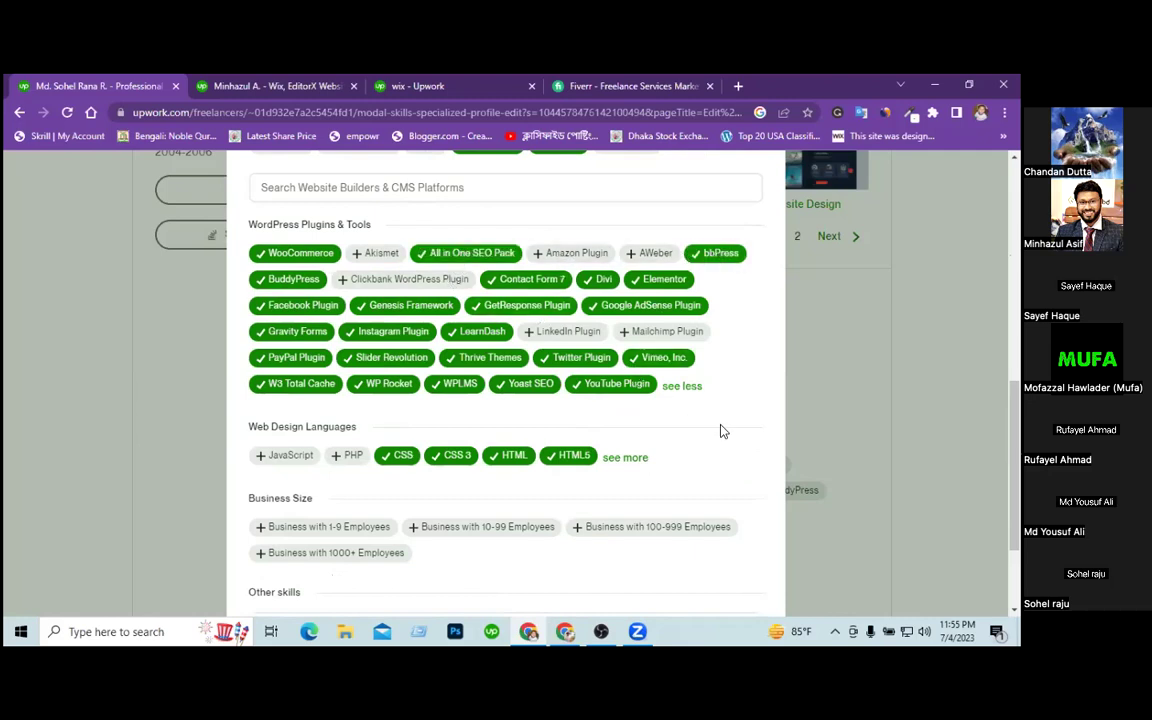
Select all four business sizes (1-9, 10-99, 100-999, 1000+ employees) and save the skills.
{"action": "scroll", "coordinate": [723, 431], "scroll_direction": "down", "scroll_amount": 2}
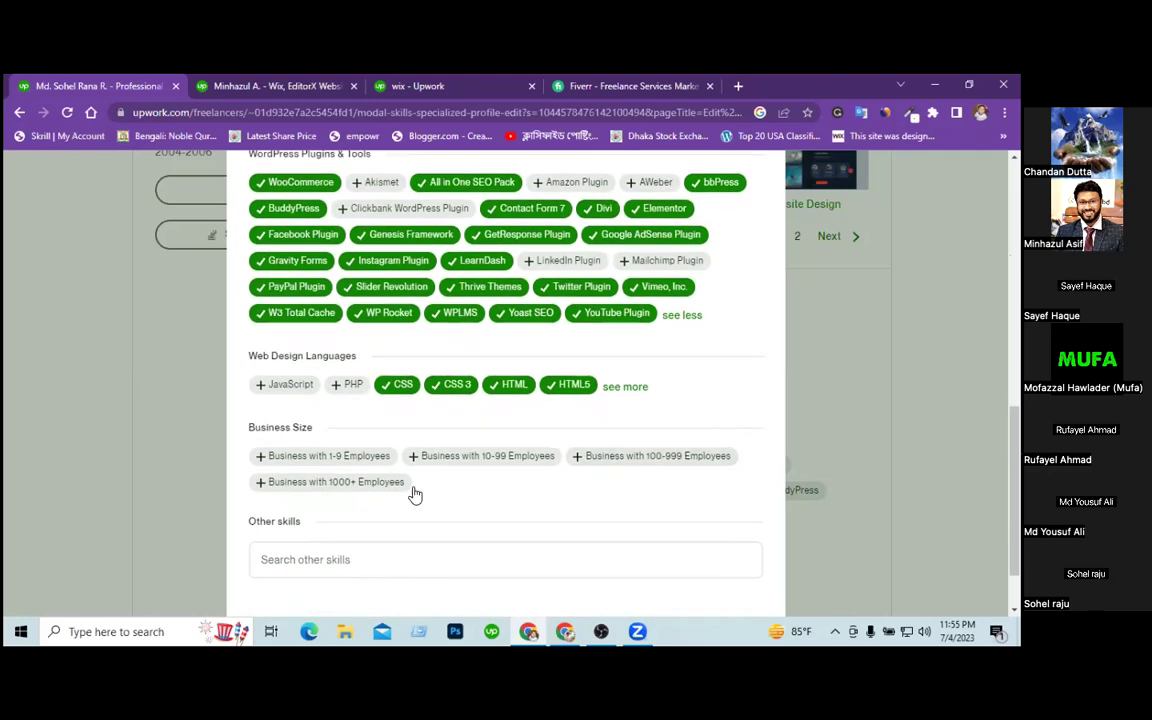
{"action": "left_click", "coordinate": [358, 456]}
{"action": "left_click", "coordinate": [455, 456]}
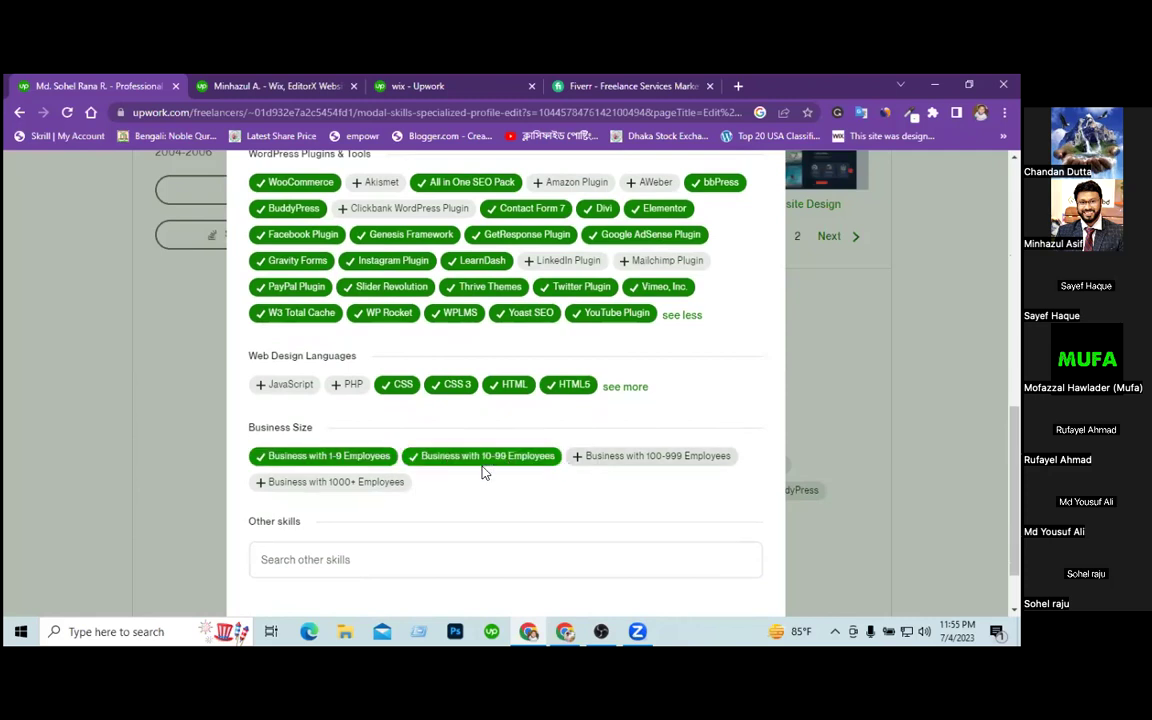
{"action": "left_click", "coordinate": [612, 457]}
{"action": "left_click", "coordinate": [343, 489]}
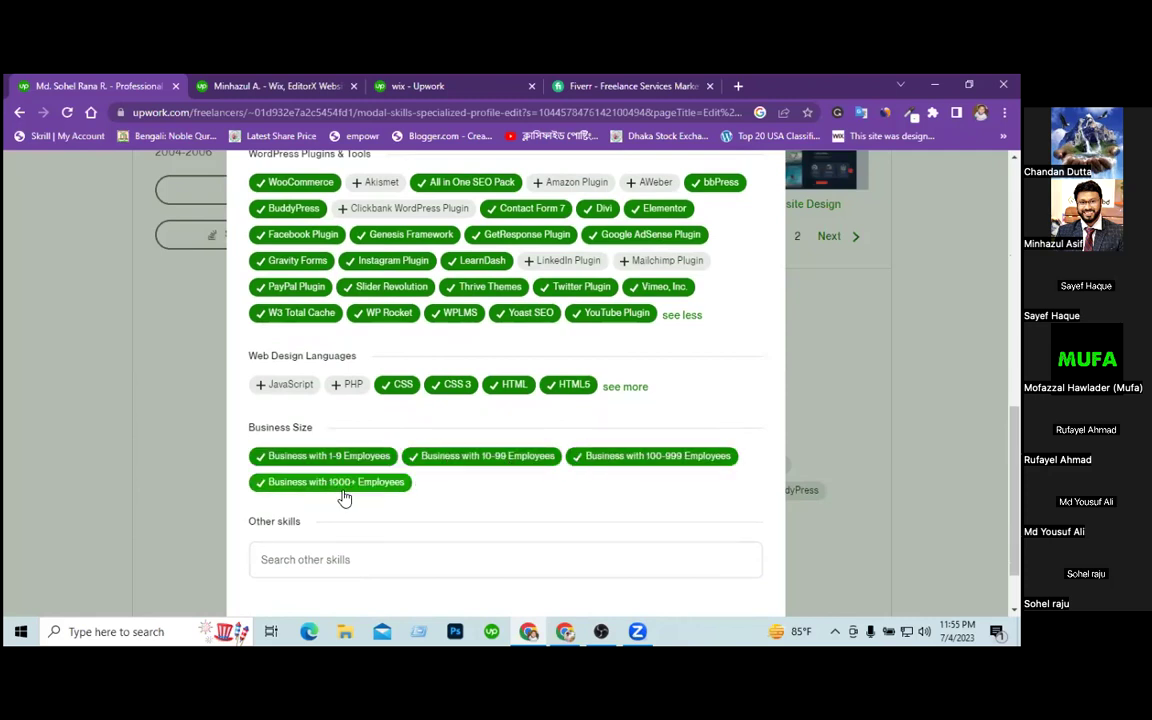
{"action": "scroll", "coordinate": [455, 545], "scroll_direction": "down", "scroll_amount": 2}
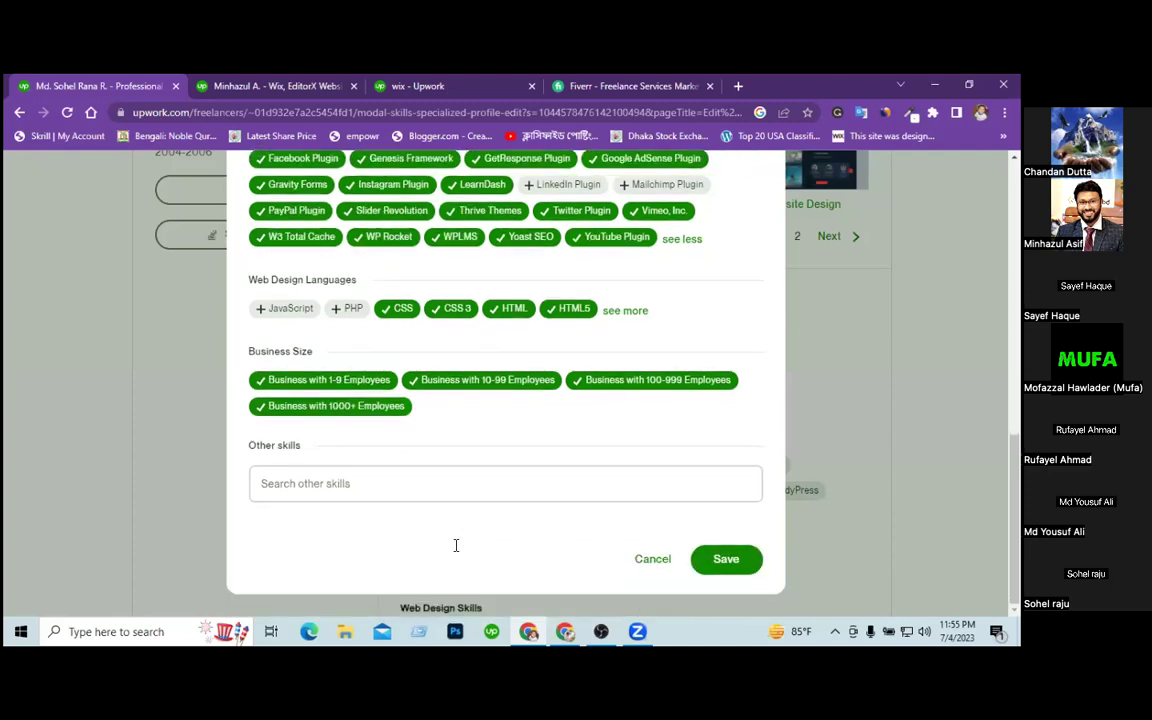
{"action": "left_click", "coordinate": [722, 562]}
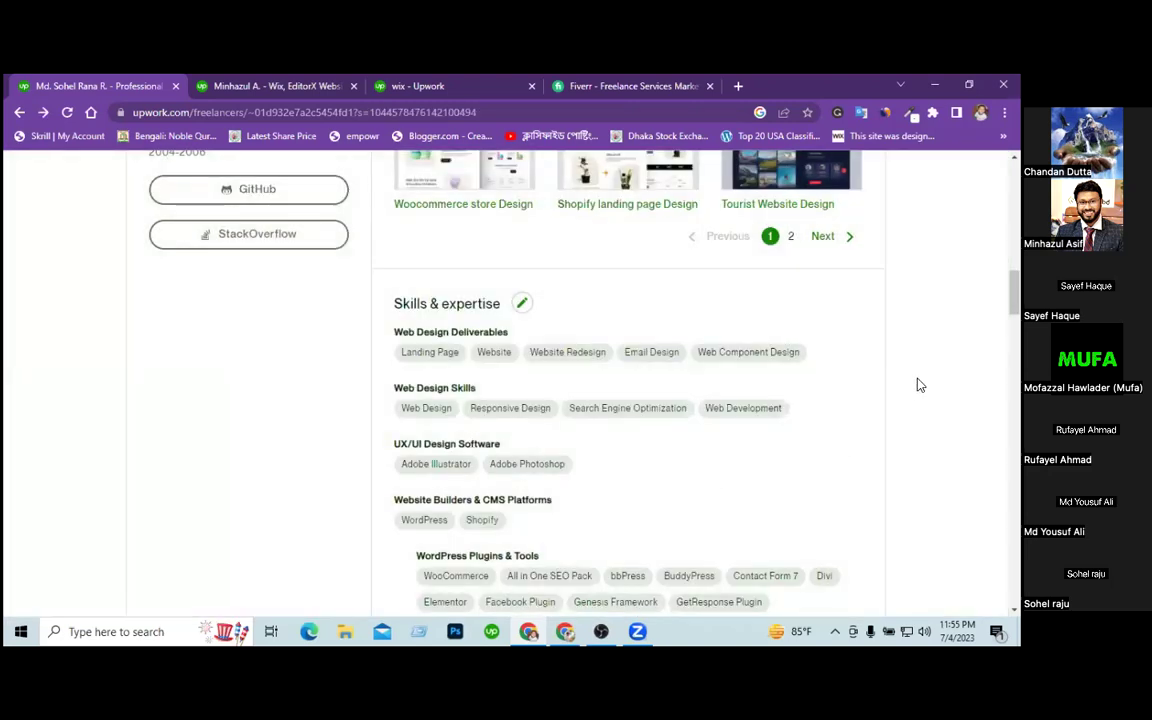
Dismiss the Github integration banner at the top of the profile.
{"action": "scroll", "coordinate": [920, 385], "scroll_direction": "up", "scroll_amount": 5}
{"action": "scroll", "coordinate": [920, 385], "scroll_direction": "up", "scroll_amount": 10}
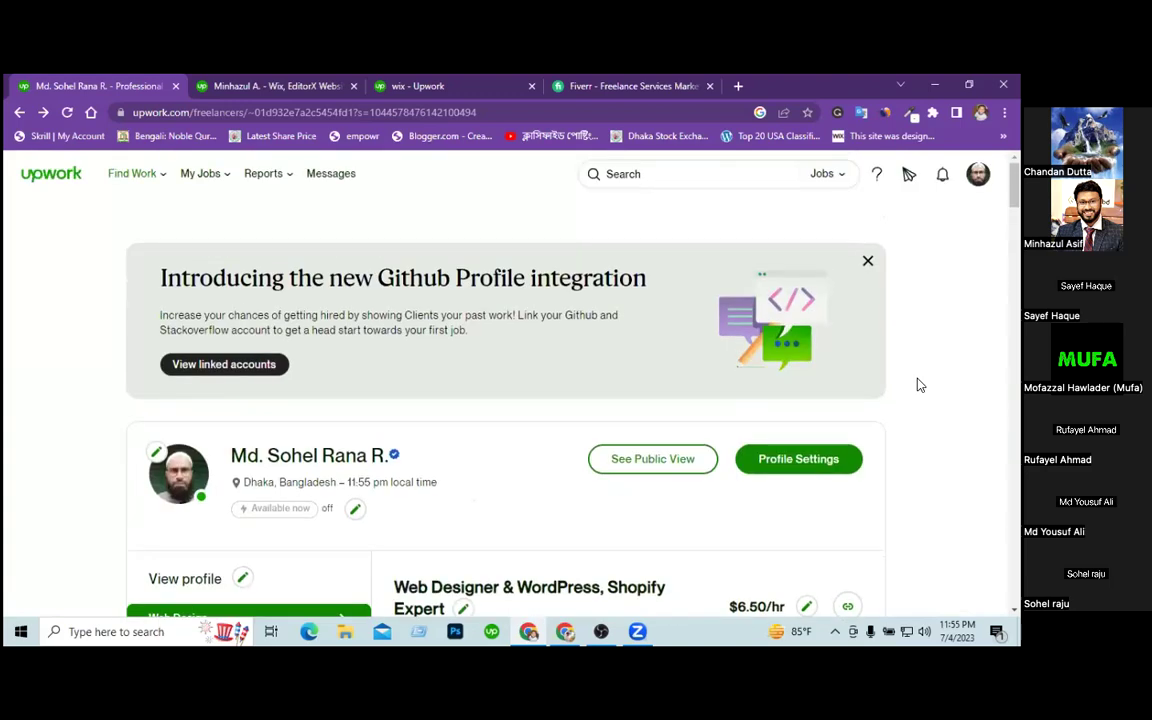
{"action": "left_click", "coordinate": [868, 263]}
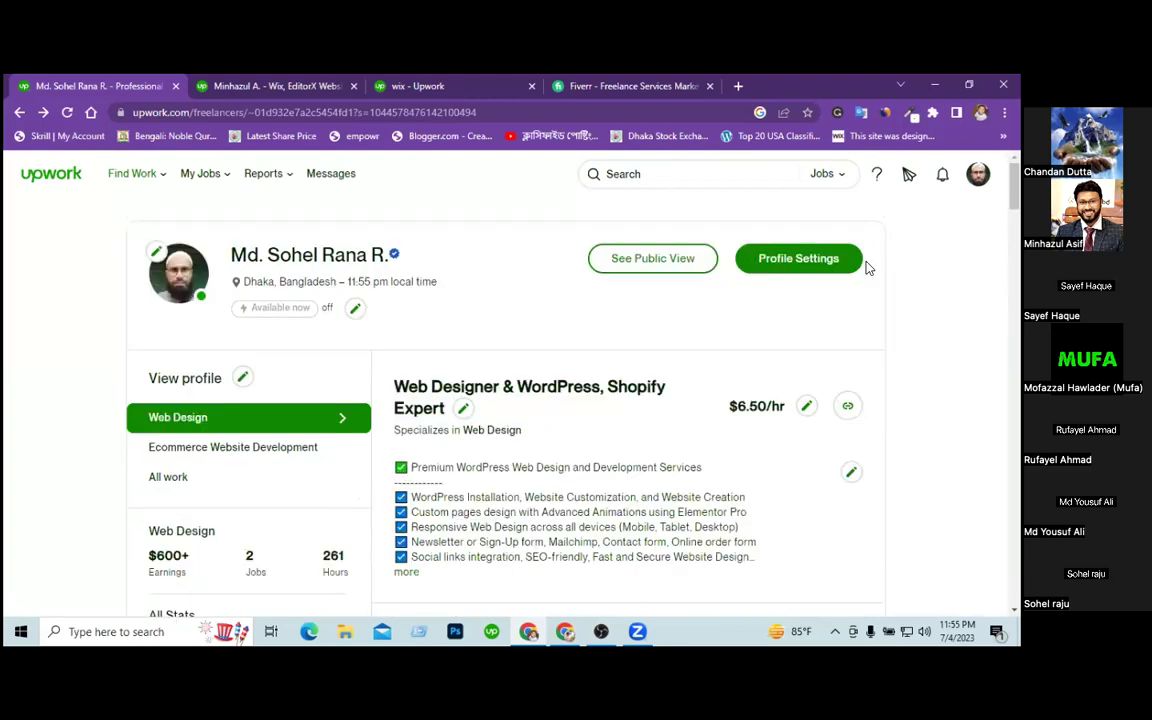
Switch to the All work profile and scroll down to the empty Certifications section.
{"action": "left_click", "coordinate": [193, 486]}
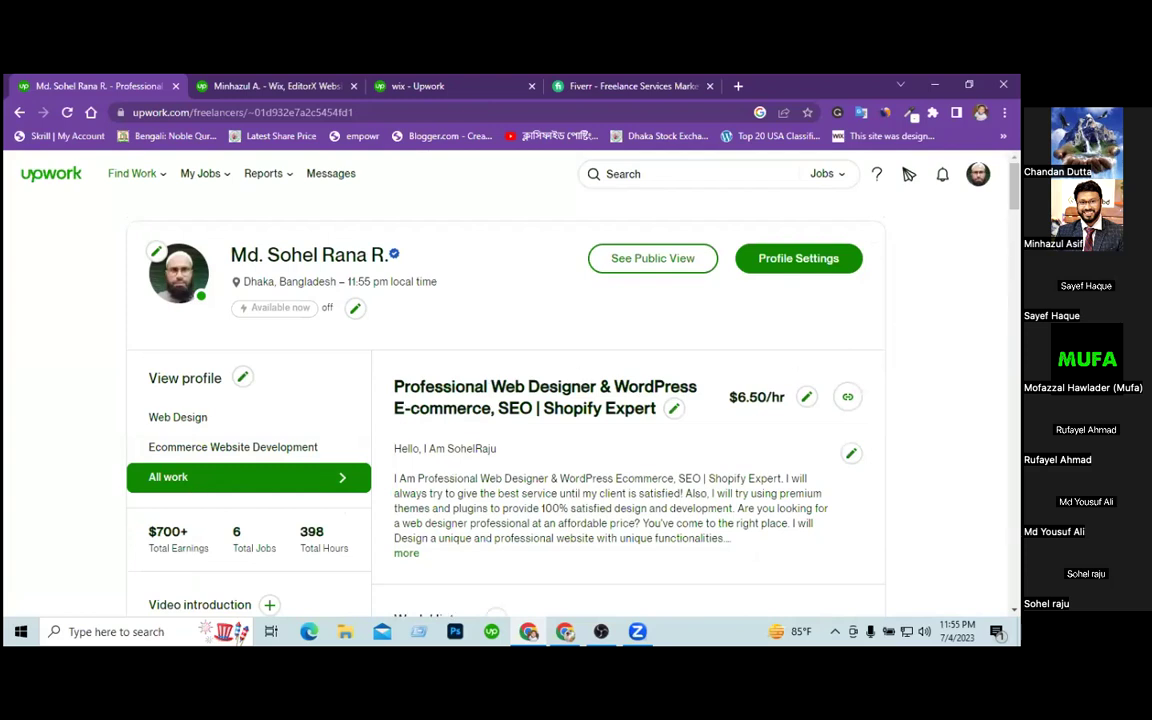
{"action": "scroll", "coordinate": [909, 174], "scroll_direction": "down", "scroll_amount": 10}
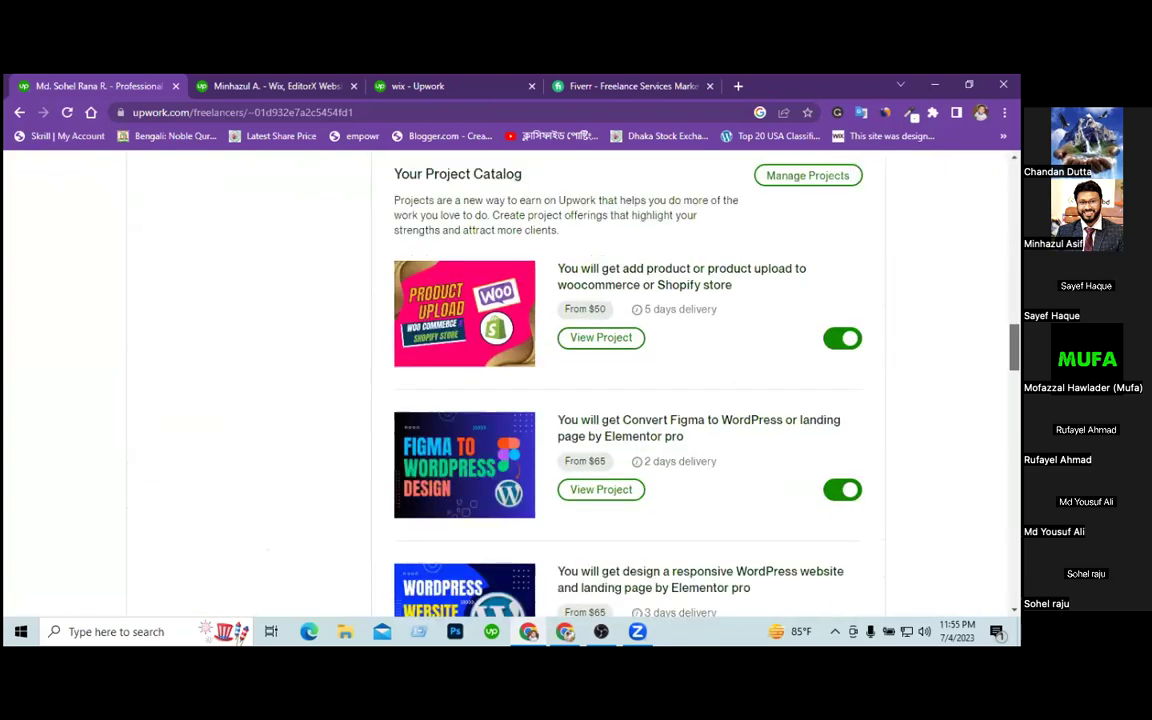
{"action": "scroll", "coordinate": [570, 380], "scroll_direction": "down", "scroll_amount": 3}
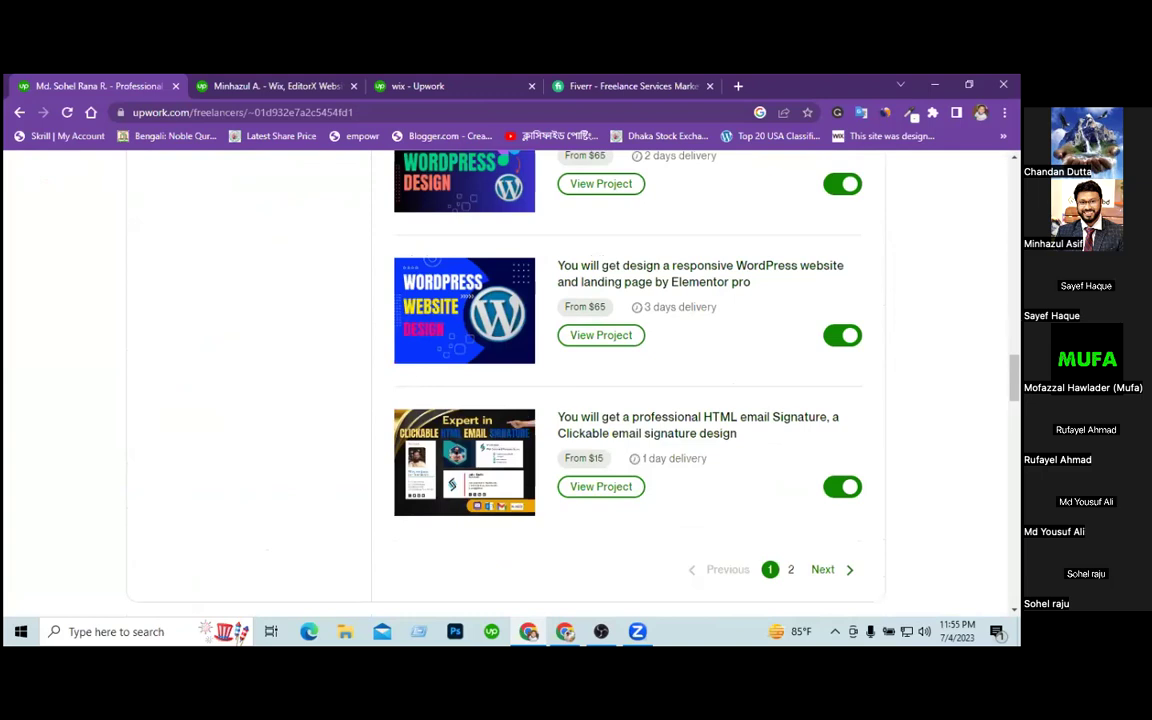
{"action": "scroll", "coordinate": [505, 380], "scroll_direction": "down", "scroll_amount": 6}
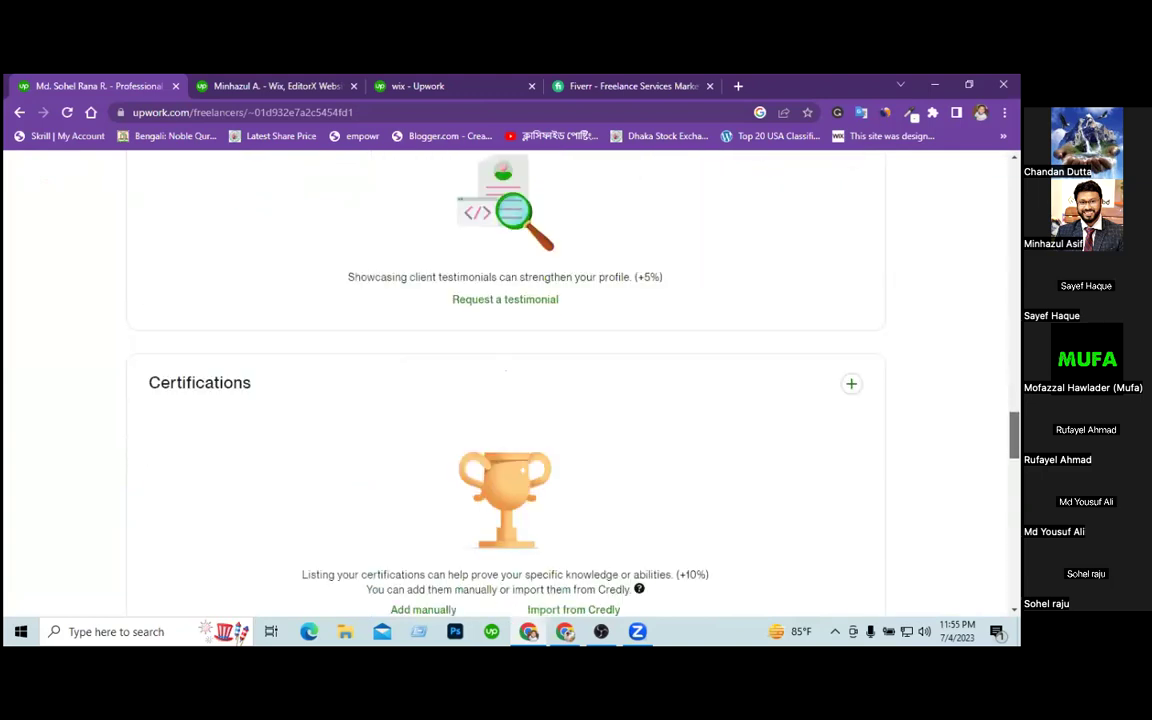
{"action": "scroll", "coordinate": [505, 380], "scroll_direction": "down", "scroll_amount": 1}
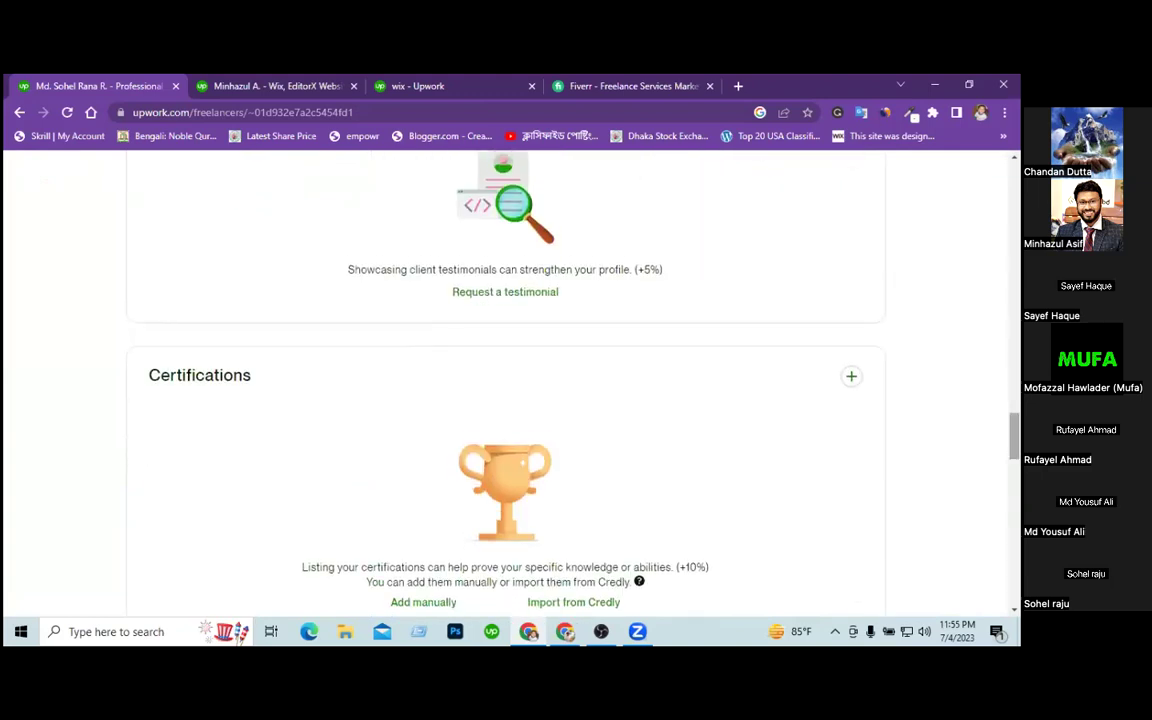
{"action": "scroll", "coordinate": [505, 380], "scroll_direction": "down", "scroll_amount": 1}
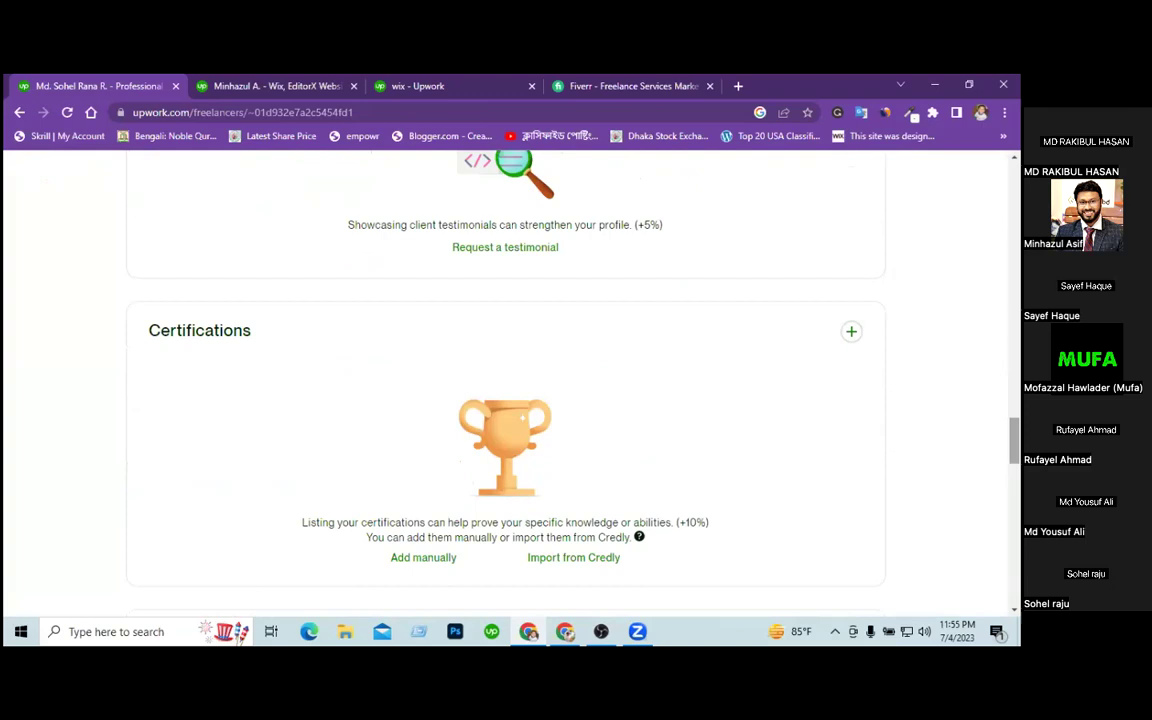
Start a manual certification entry and choose Add a custom certification from the list.
{"action": "left_click", "coordinate": [851, 333]}
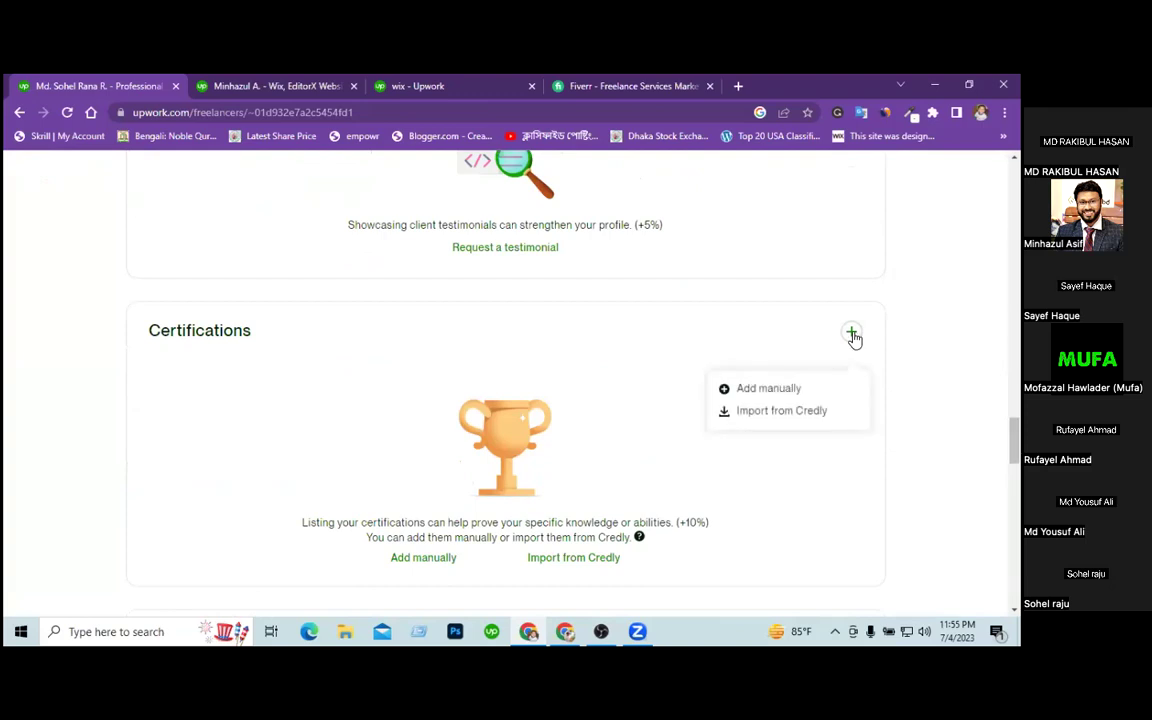
{"action": "left_click", "coordinate": [786, 389]}
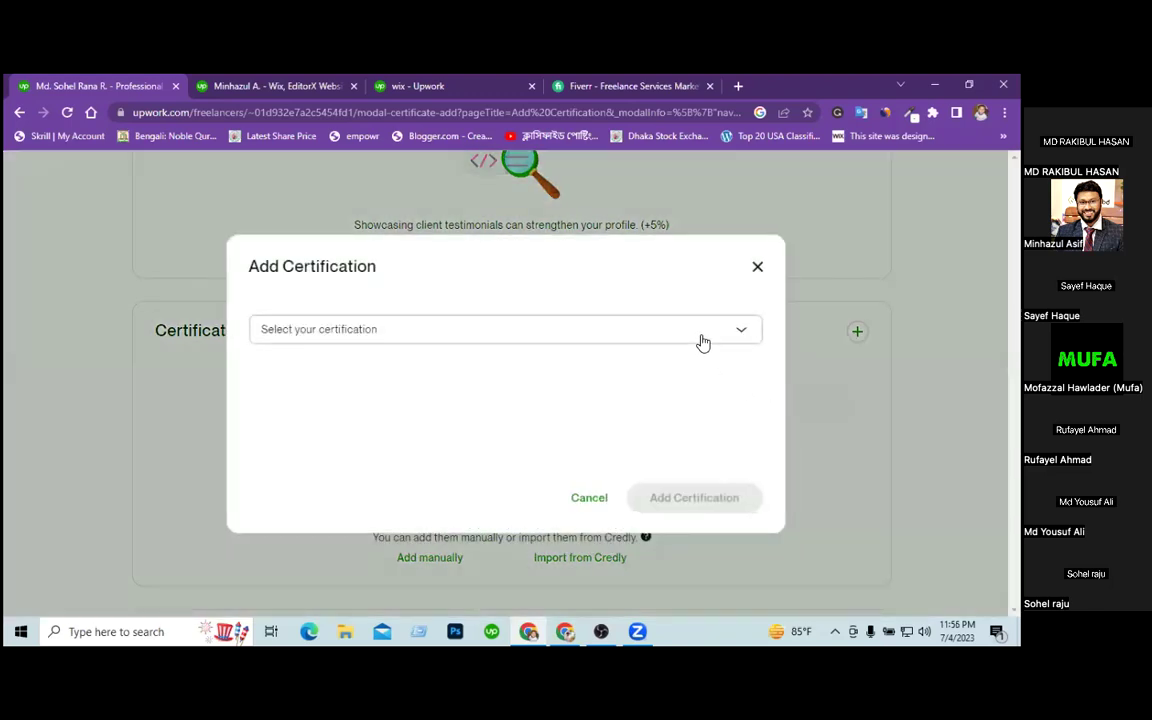
{"action": "left_click", "coordinate": [703, 343]}
{"action": "left_click_drag", "start_coordinate": [756, 369], "coordinate": [754, 567]}
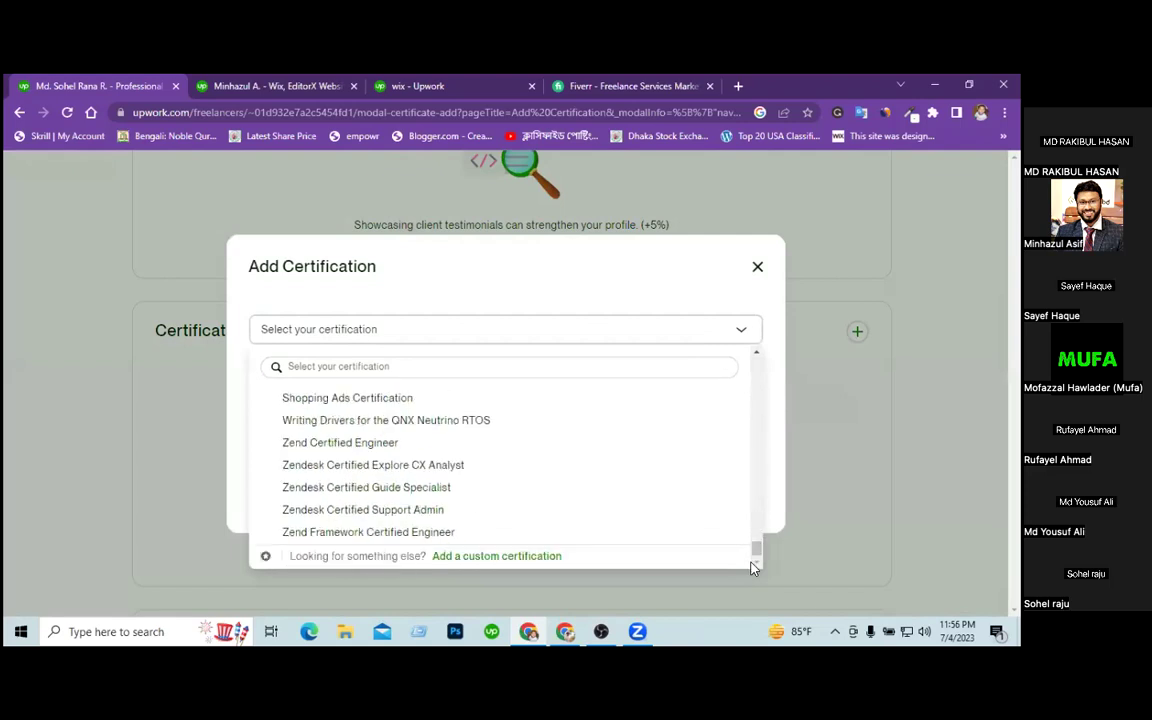
{"action": "left_click", "coordinate": [519, 558]}
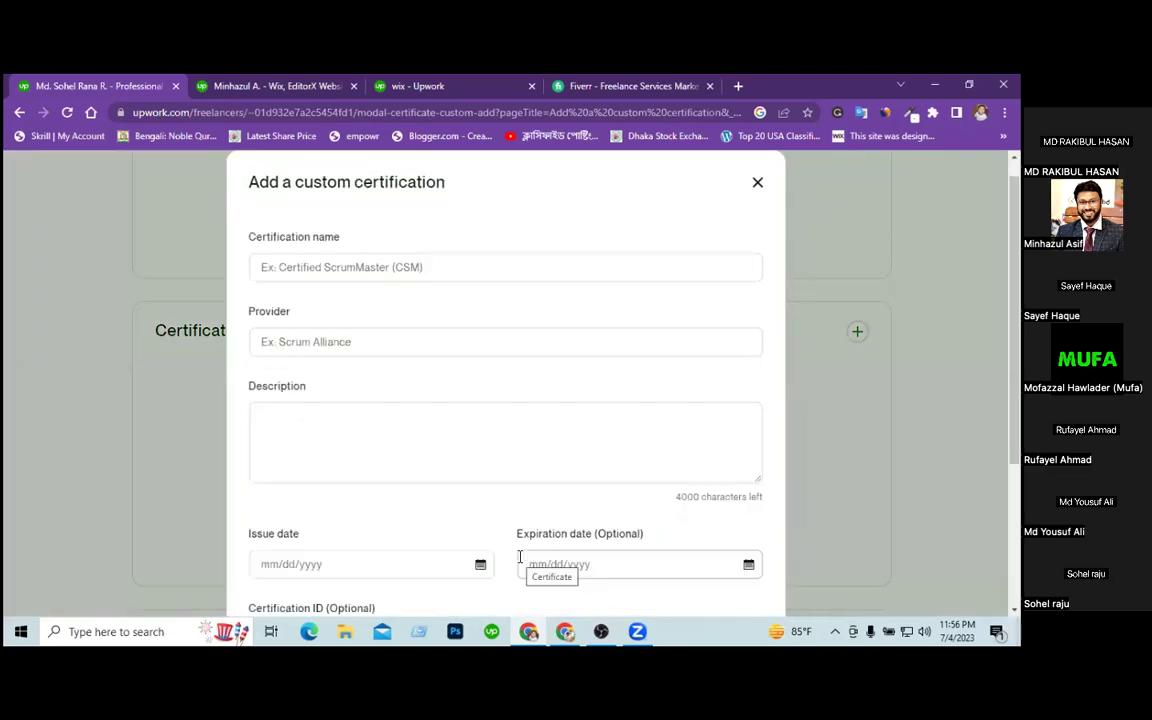
Enter the WordPress & eCommerce certification from Codemanbd, describing website design, landing pages, optimization and maintenance.
{"action": "left_click", "coordinate": [406, 265]}
{"action": "type", "text": "WordPress"}
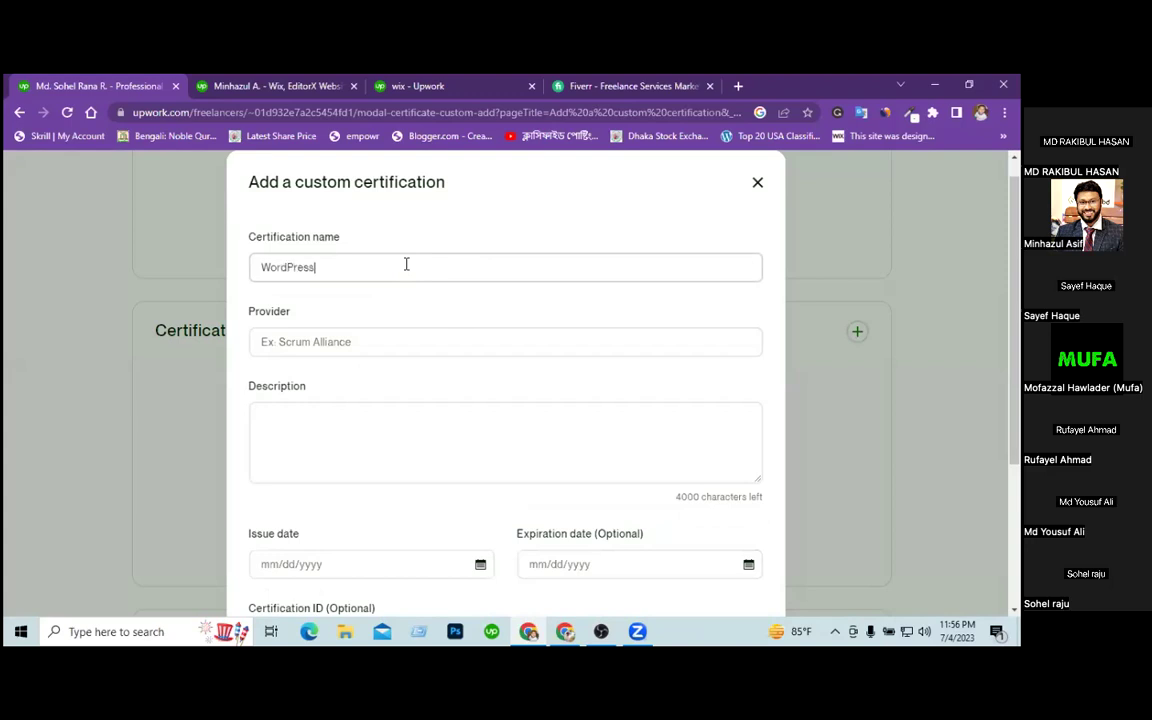
{"action": "type", "text": " & eCommerce"}
{"action": "left_click", "coordinate": [361, 346]}
{"action": "type", "text": "Codemanbd"}
{"action": "left_click", "coordinate": [350, 429]}
{"action": "type", "text": "- website design"}
{"action": "key", "text": "Return"}
{"action": "type", "text": "- "}
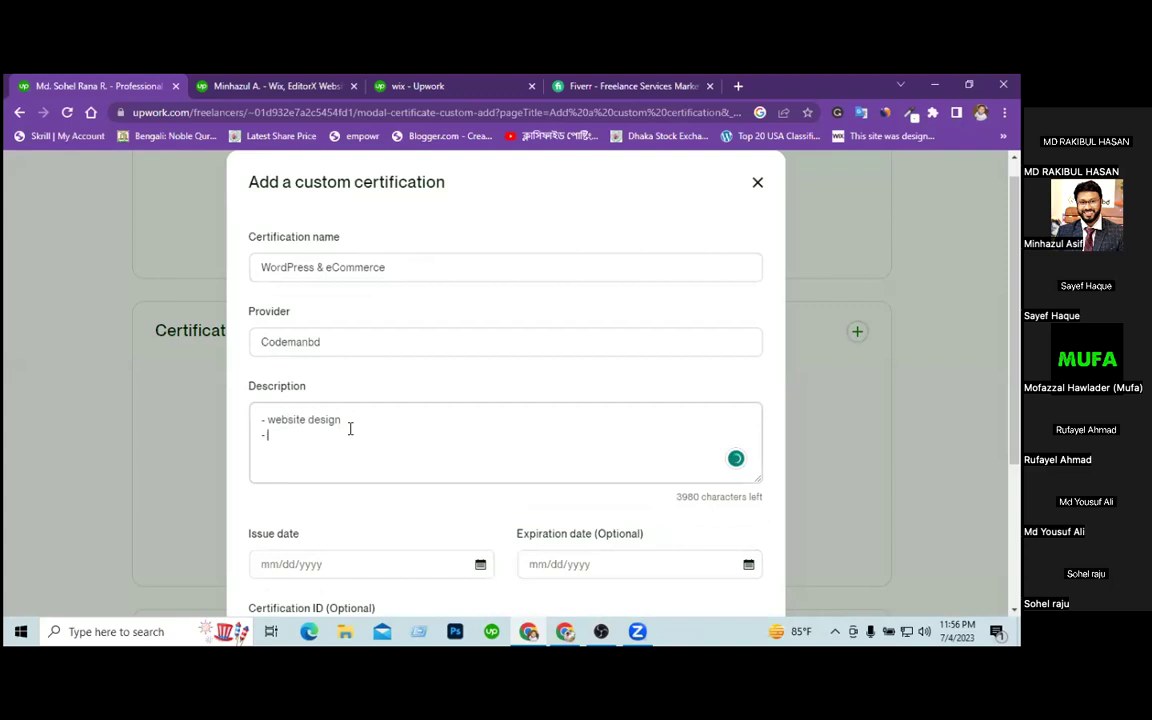
{"action": "type", "text": "landing page design"}
{"action": "key", "text": "Return"}
{"action": "type", "text": "- websi"}
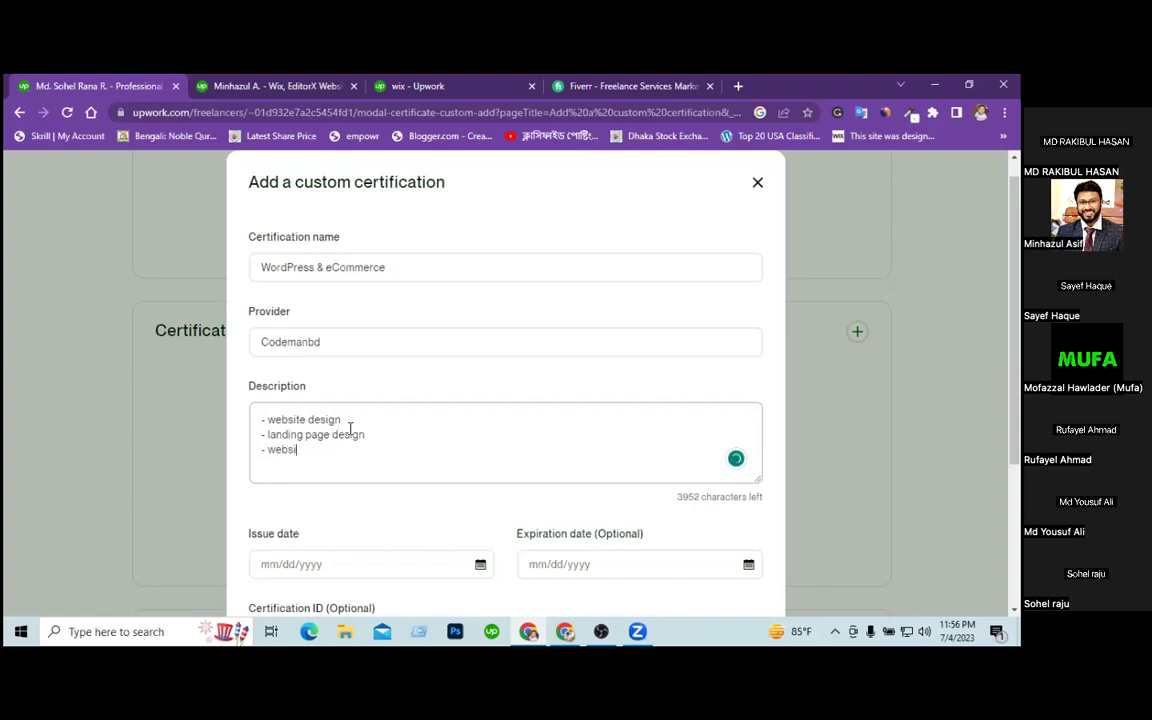
{"action": "type", "text": "te "}
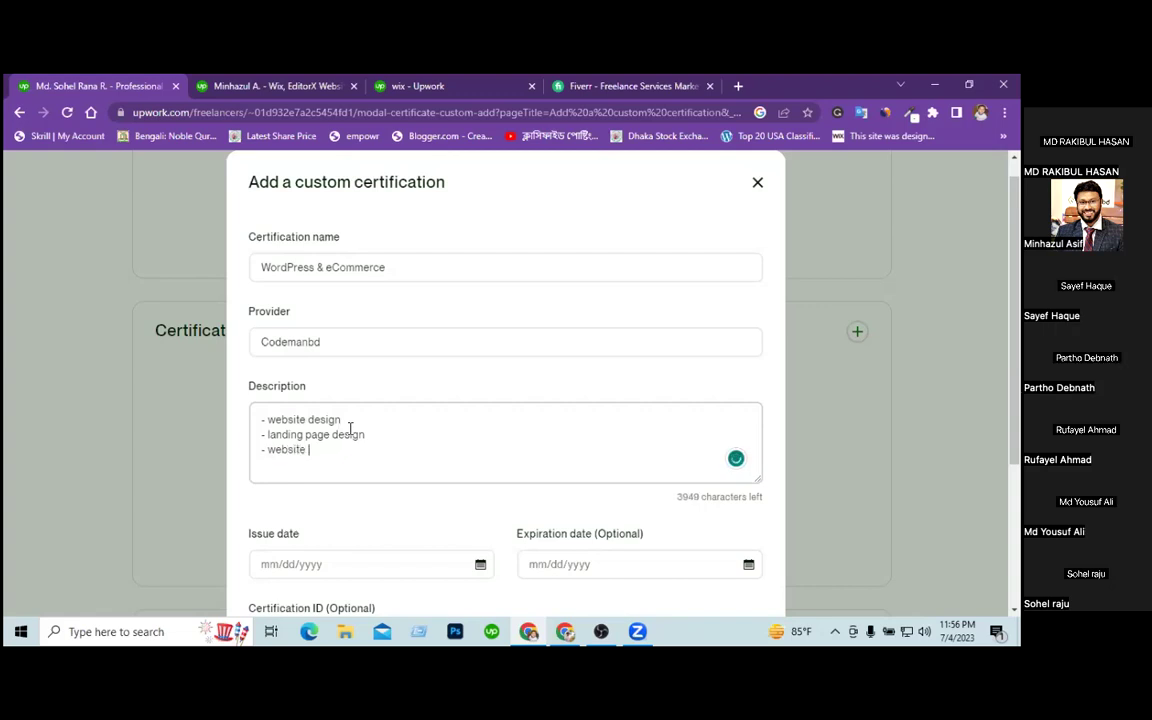
{"action": "type", "text": "optimization "}
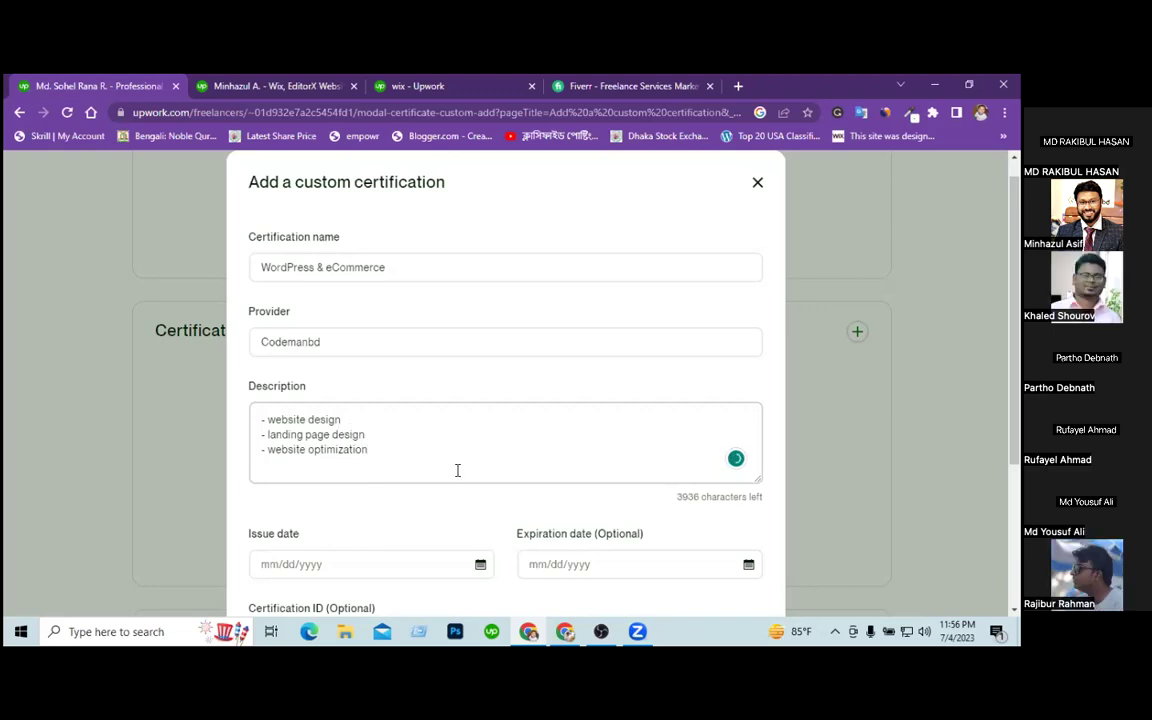
{"action": "type", "text": "- website maintenance"}
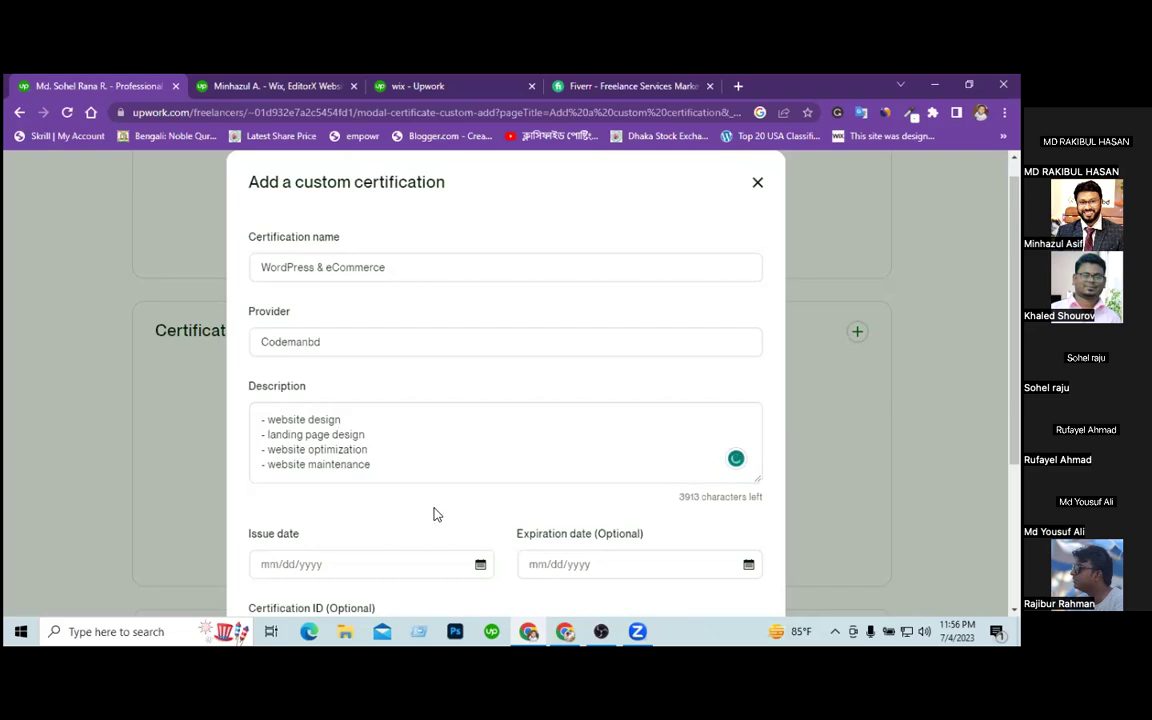
Set the issue date to February 3, 2023 and add the certification.
{"action": "scroll", "coordinate": [435, 514], "scroll_direction": "down", "scroll_amount": 2}
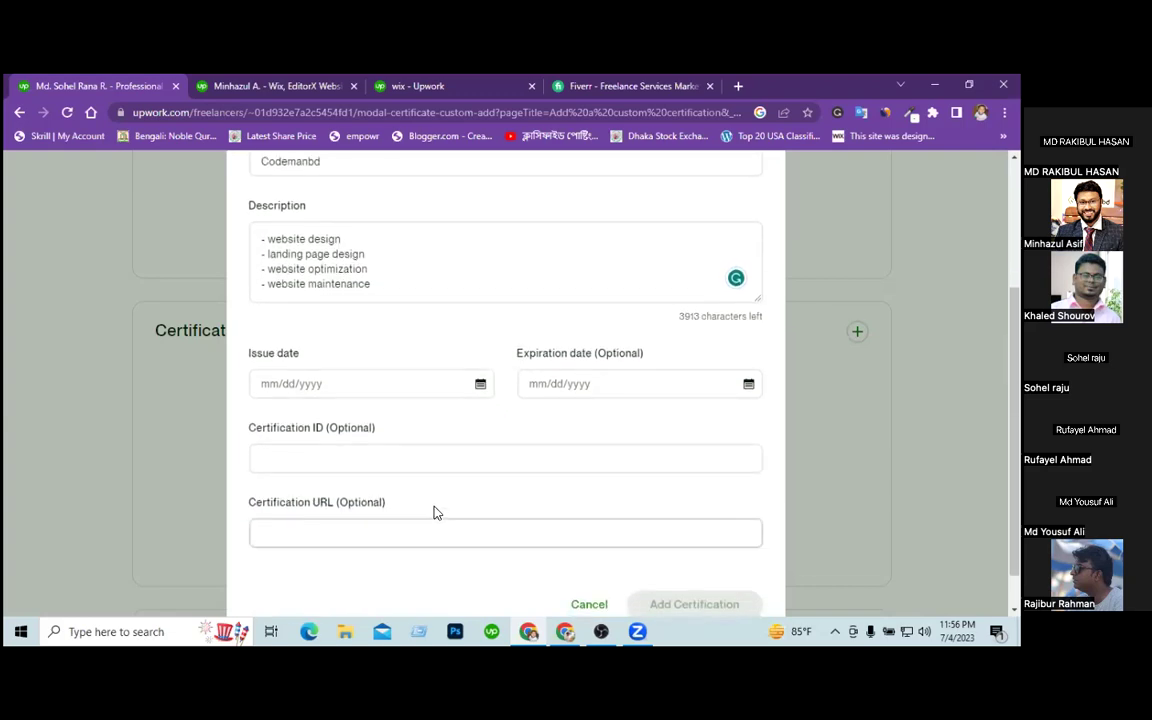
{"action": "left_click", "coordinate": [479, 387]}
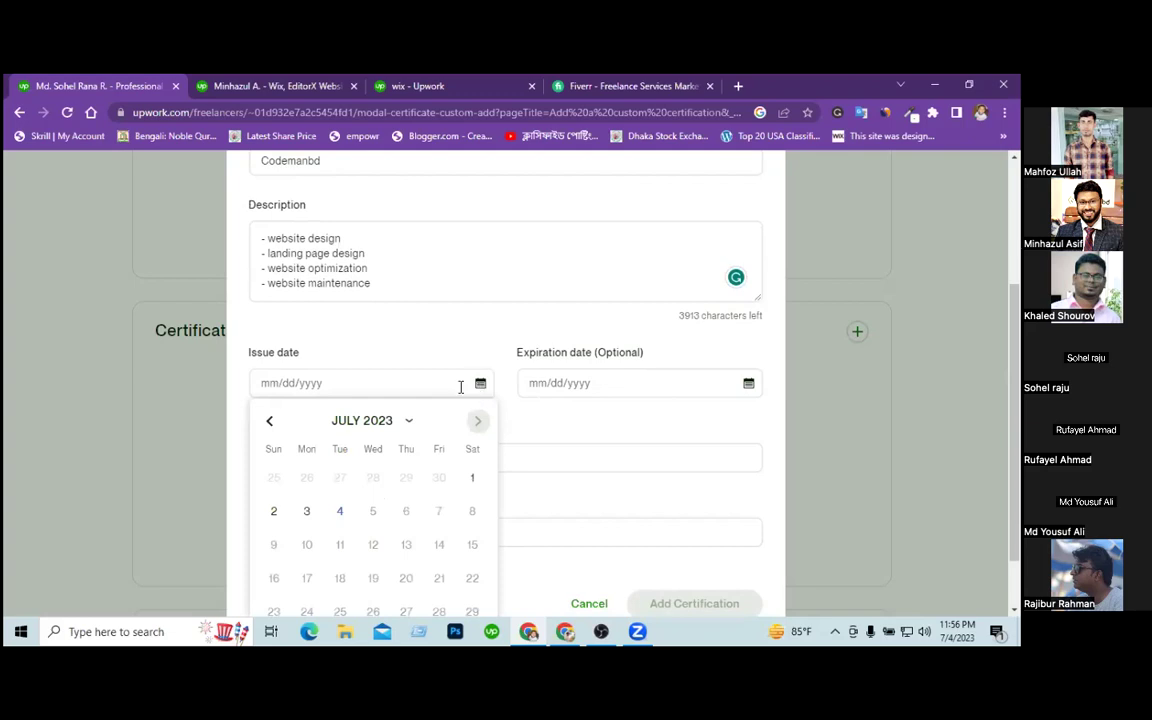
{"action": "left_click", "coordinate": [268, 426]}
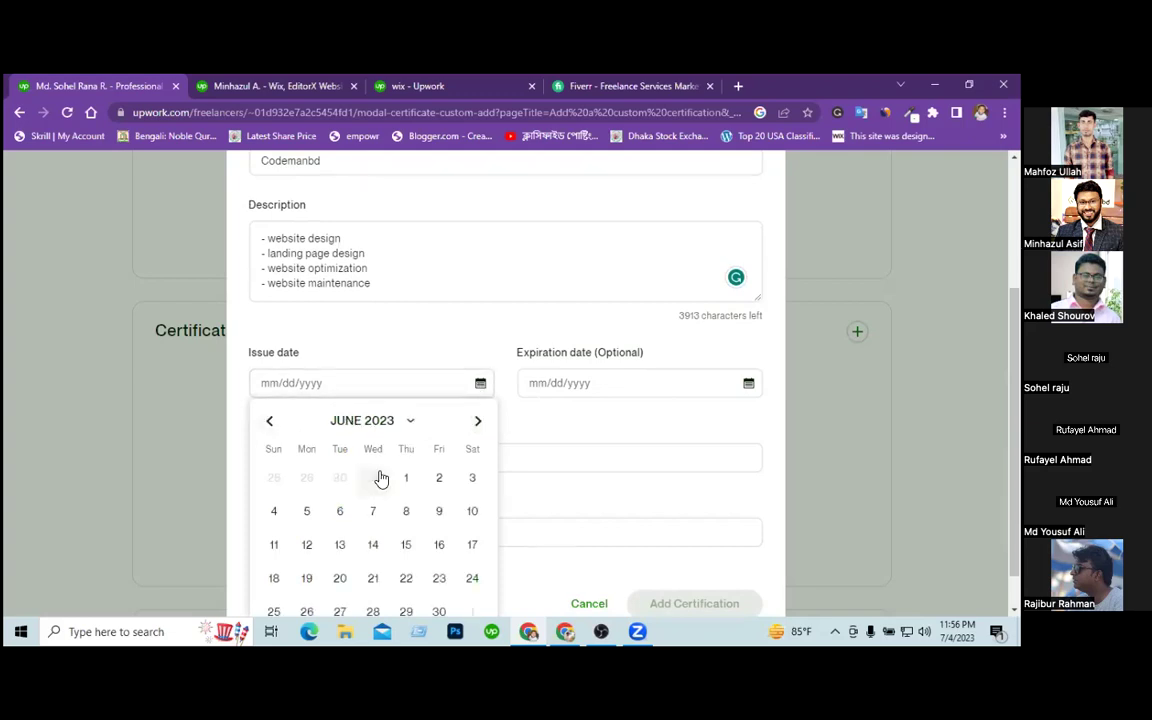
{"action": "left_click", "coordinate": [349, 428]}
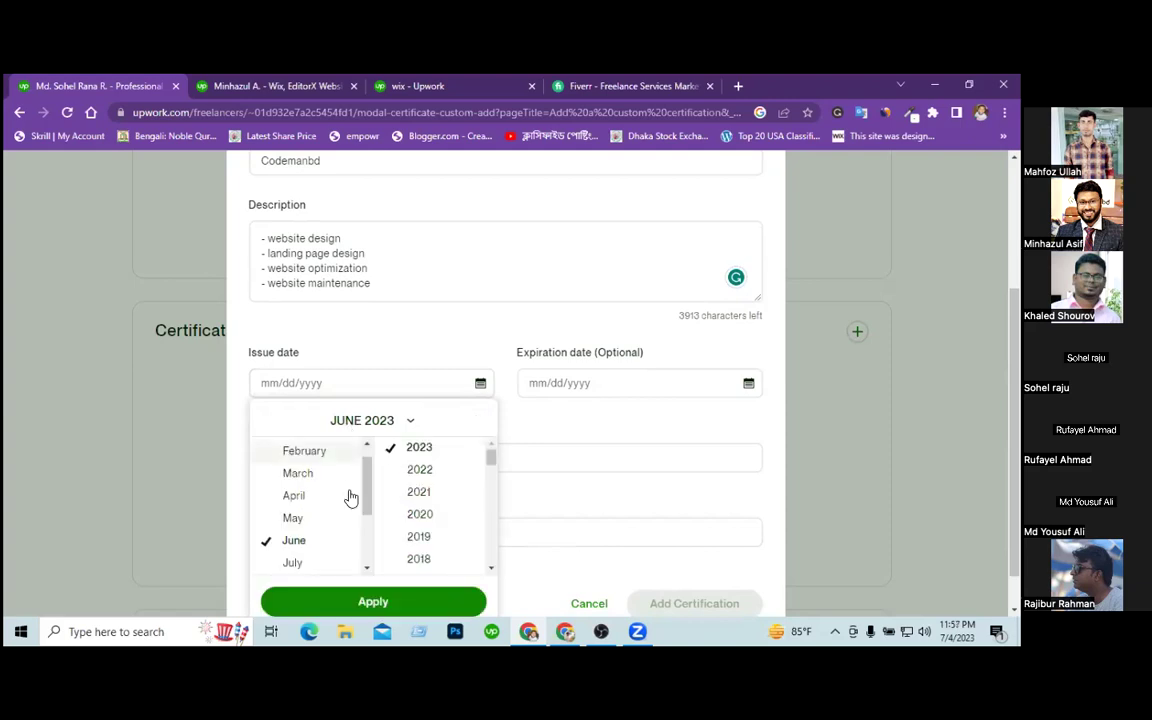
{"action": "left_click", "coordinate": [300, 451]}
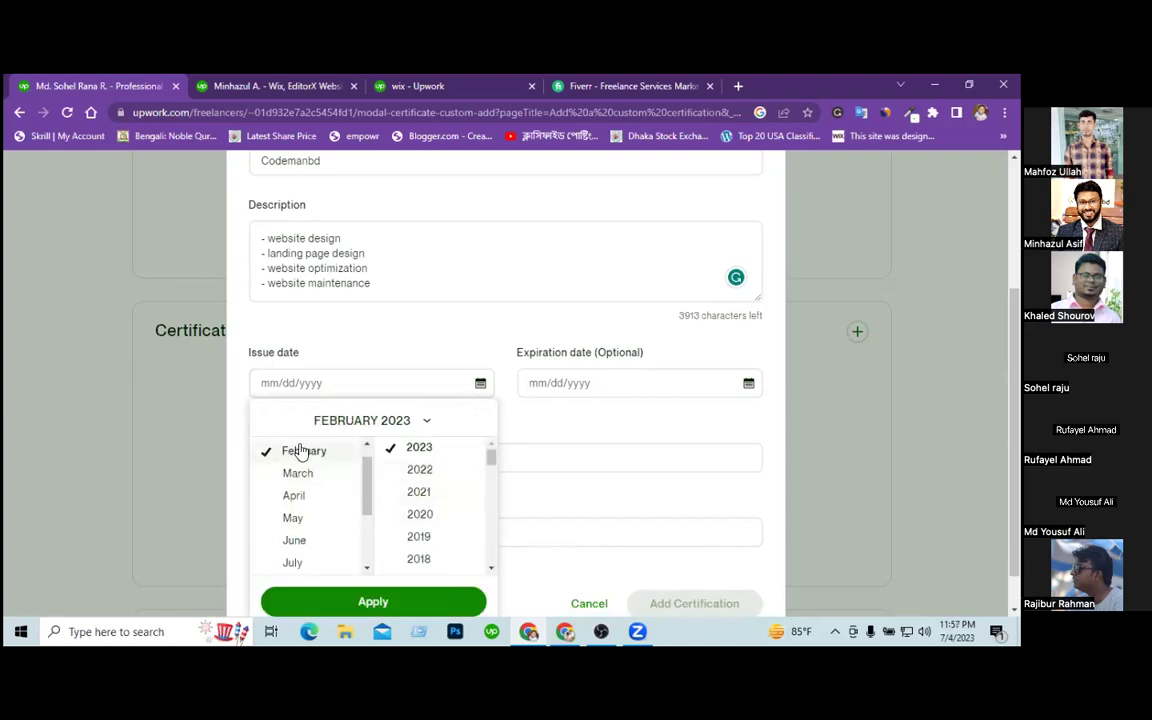
{"action": "left_click", "coordinate": [403, 603]}
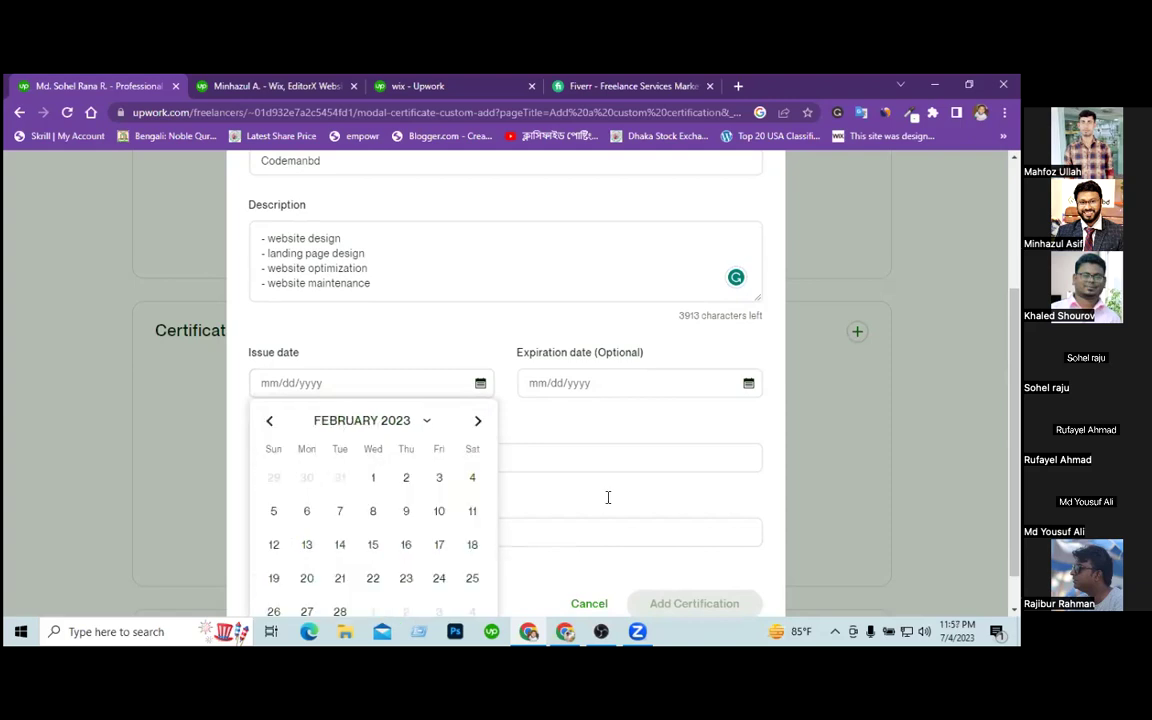
{"action": "left_click", "coordinate": [438, 479]}
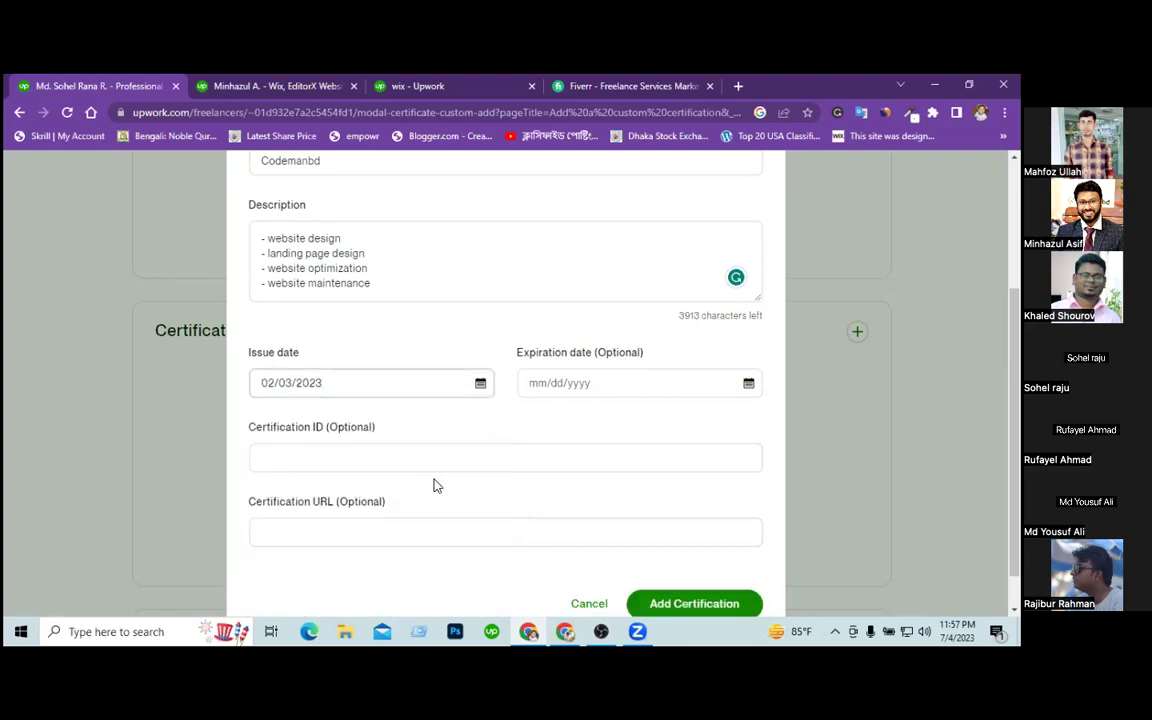
{"action": "left_click", "coordinate": [378, 524]}
{"action": "left_click", "coordinate": [366, 463]}
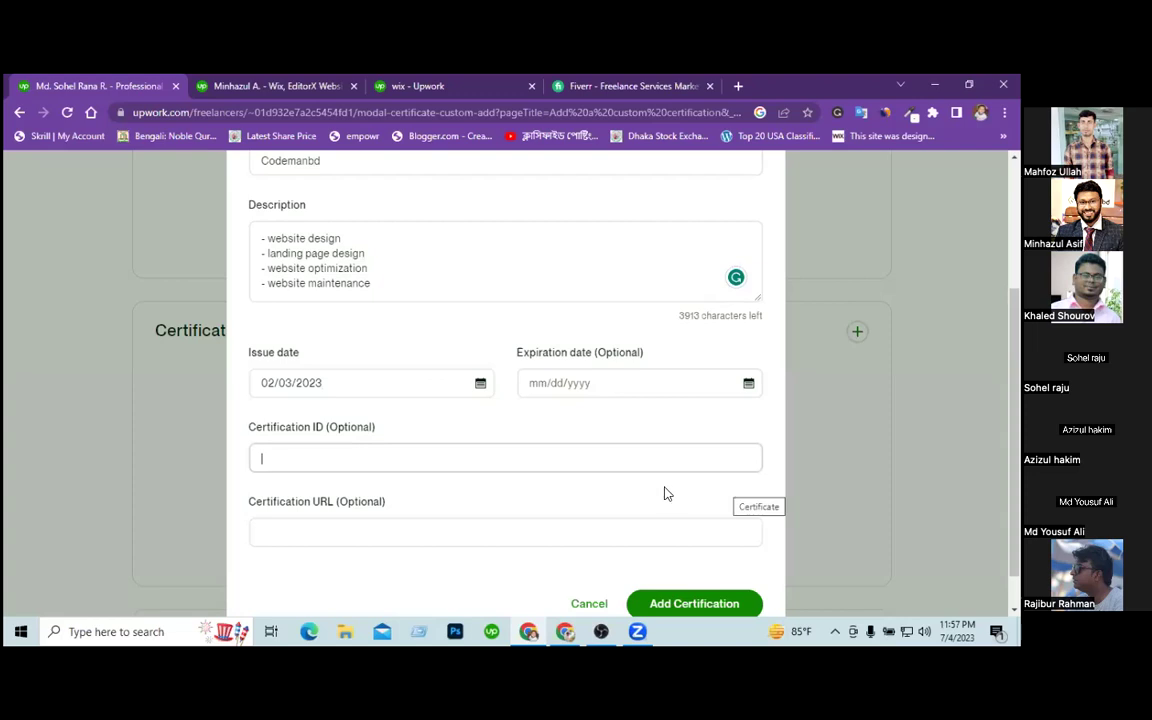
{"action": "left_click", "coordinate": [663, 606]}
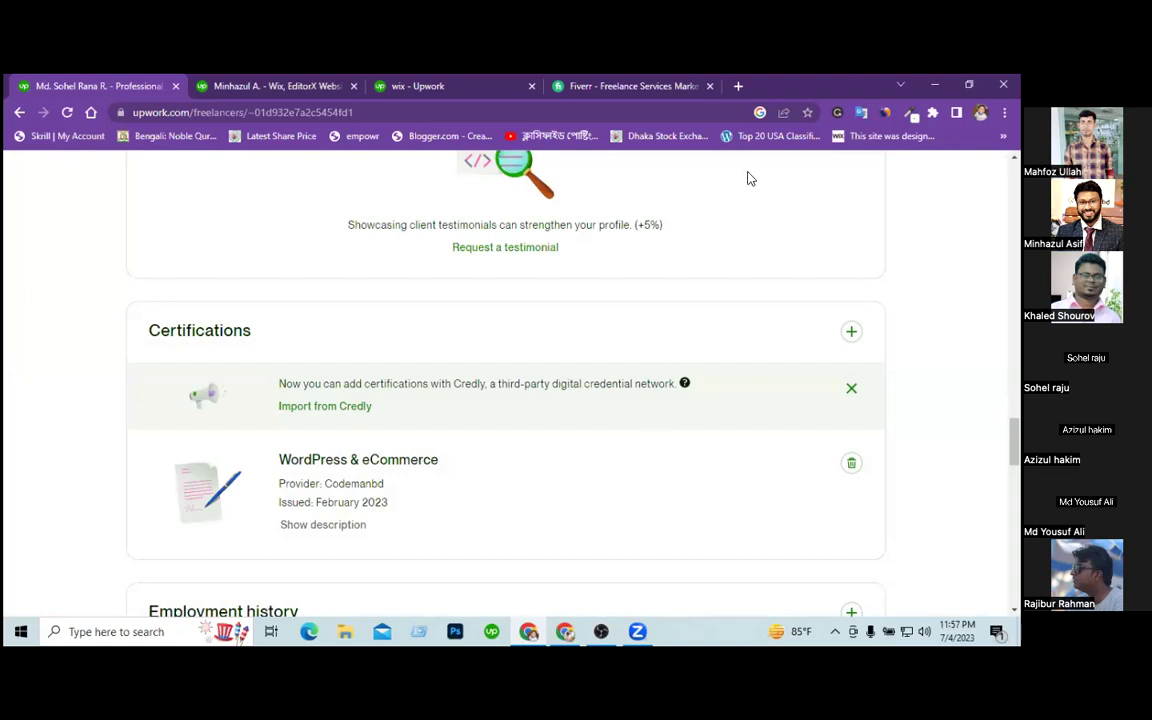
Search Google for 'udemy shopify' and open Udemy's Top Shopify Courses Online result.
{"action": "left_click", "coordinate": [736, 88]}
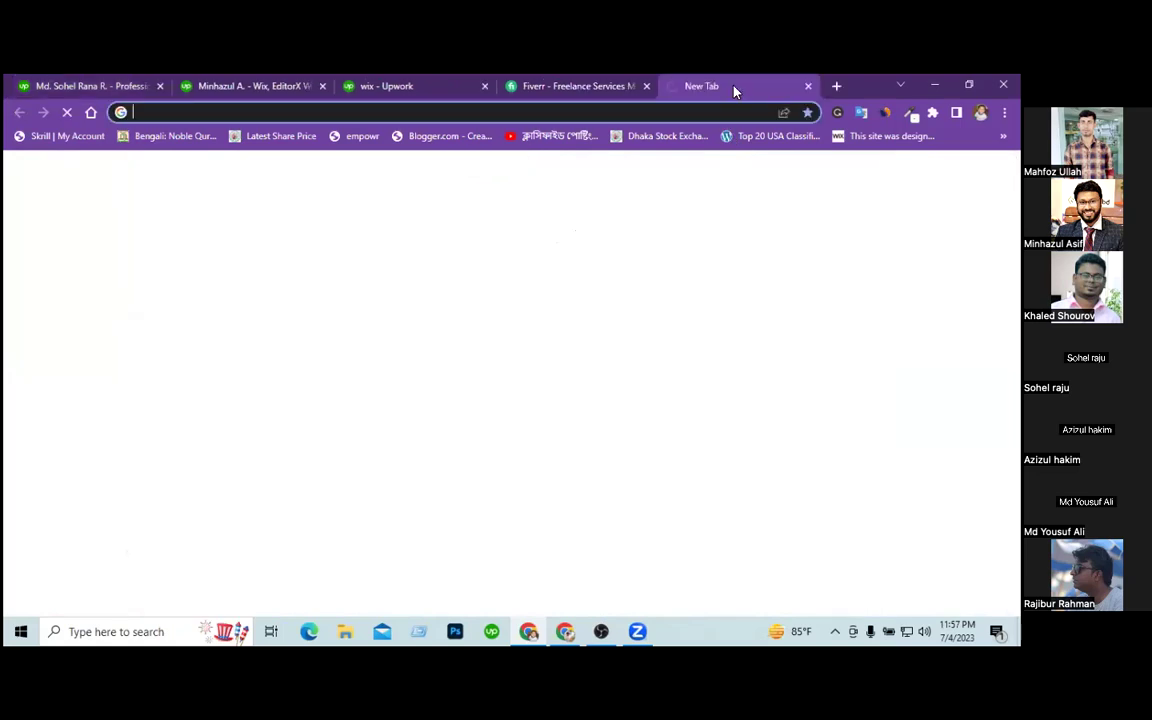
{"action": "type", "text": "udemy"}
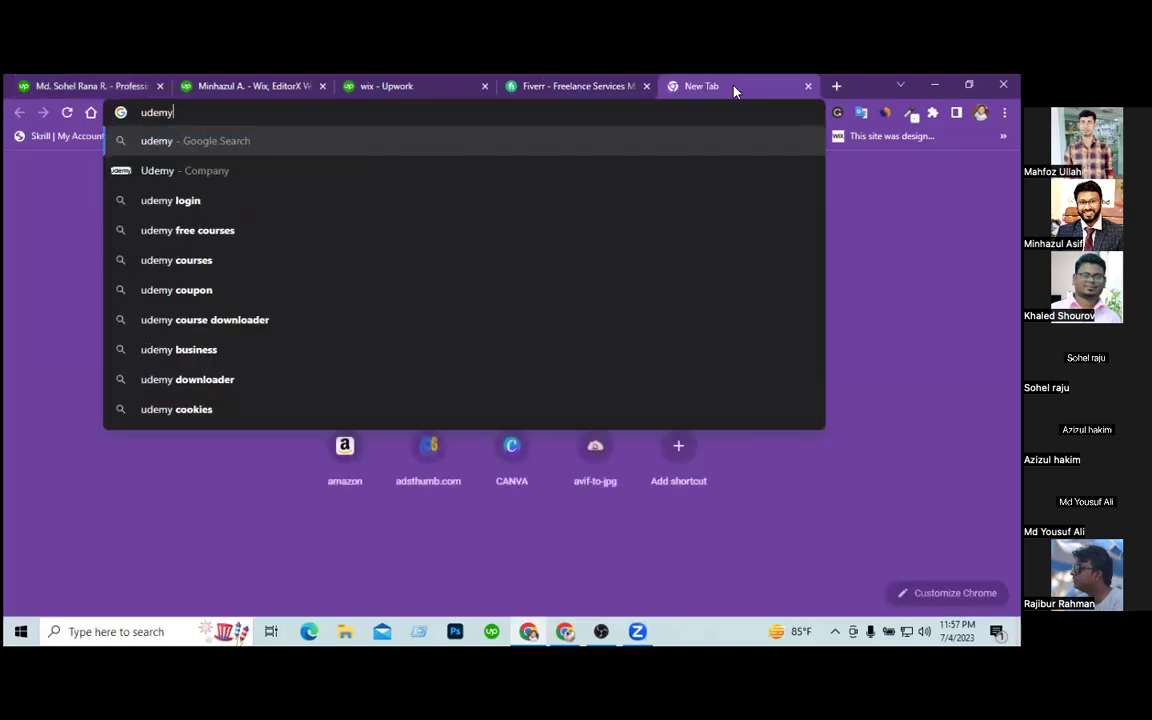
{"action": "key", "text": "Return"}
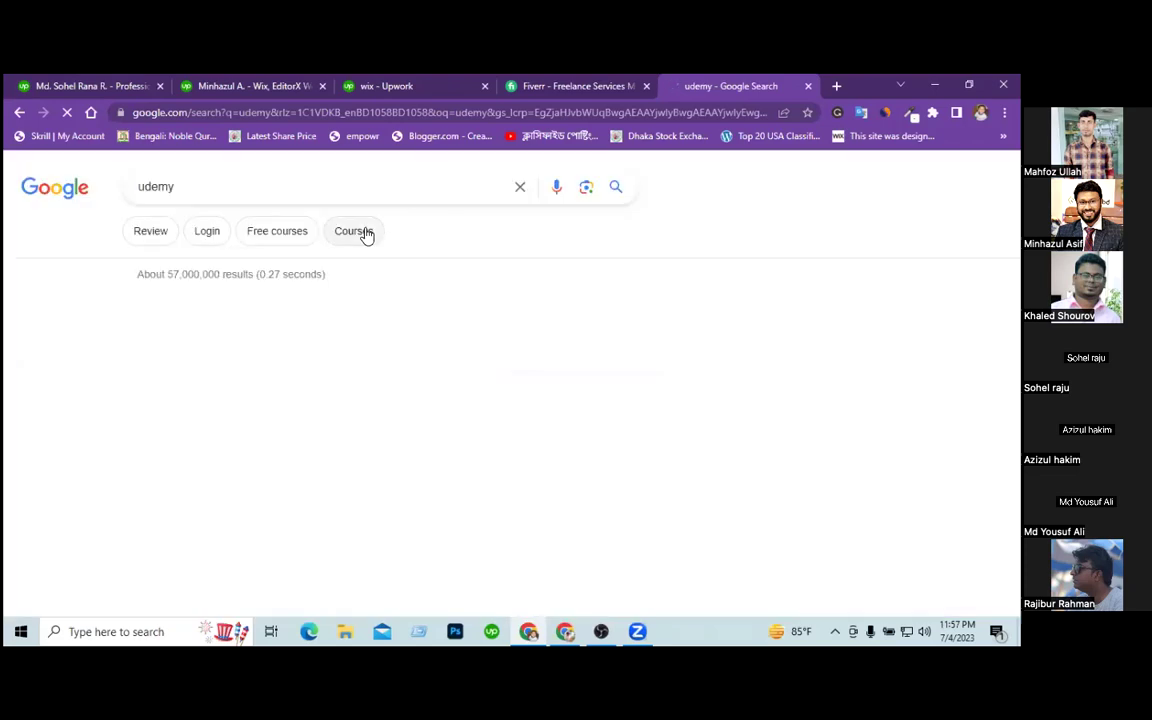
{"action": "left_click", "coordinate": [248, 188]}
{"action": "type", "text": "sh"}
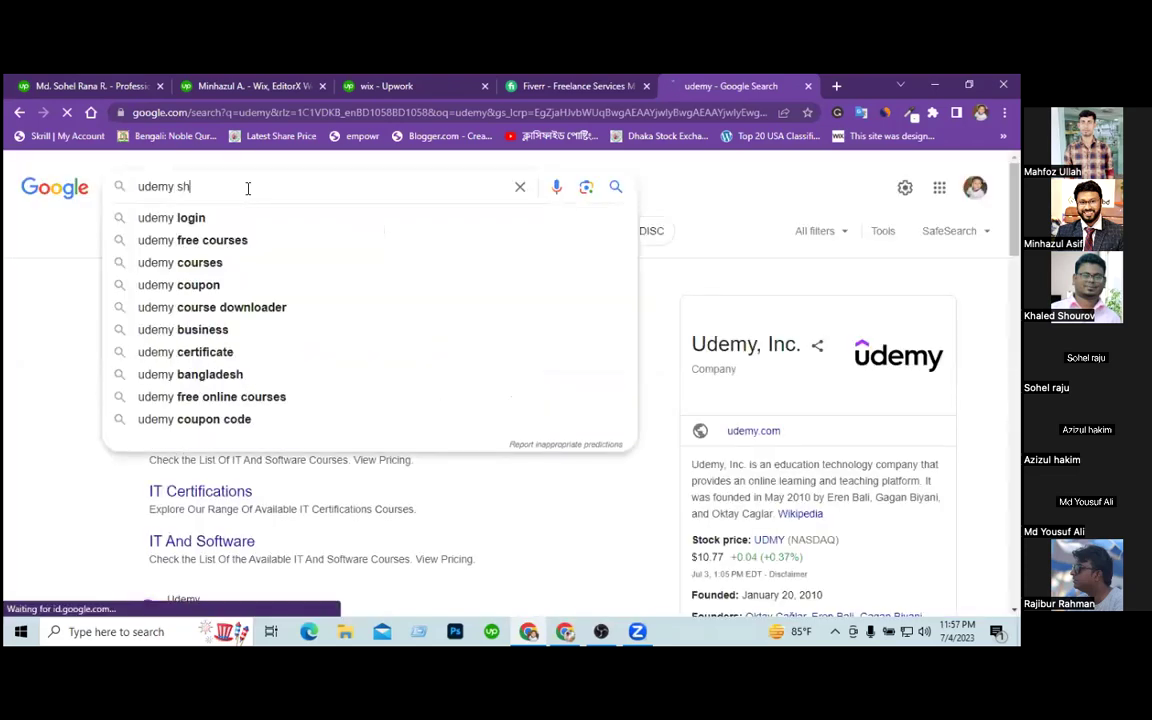
{"action": "type", "text": "opify"}
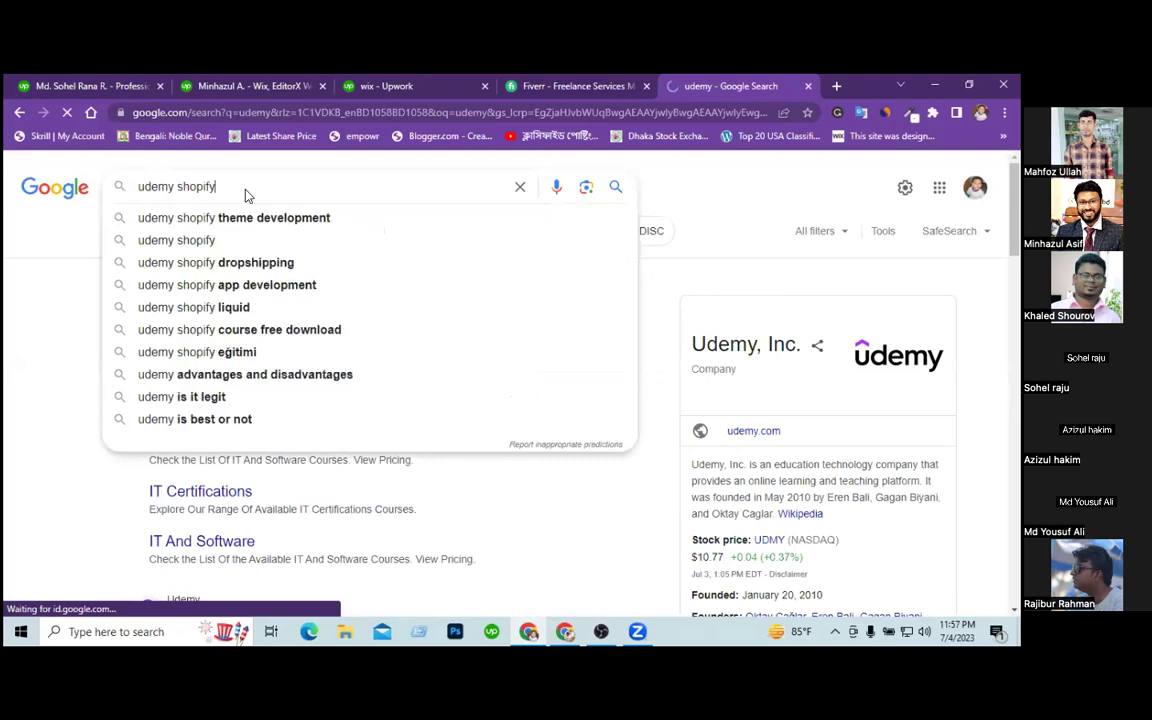
{"action": "key", "text": "Return"}
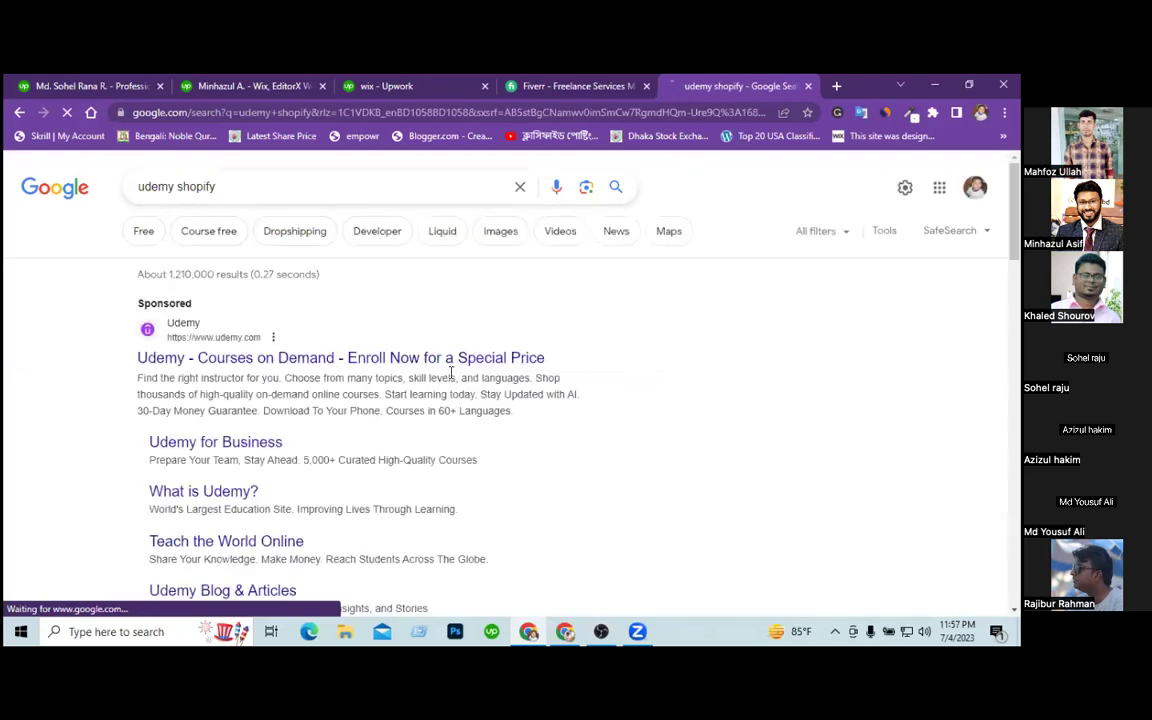
{"action": "scroll", "coordinate": [645, 437], "scroll_direction": "down", "scroll_amount": 2}
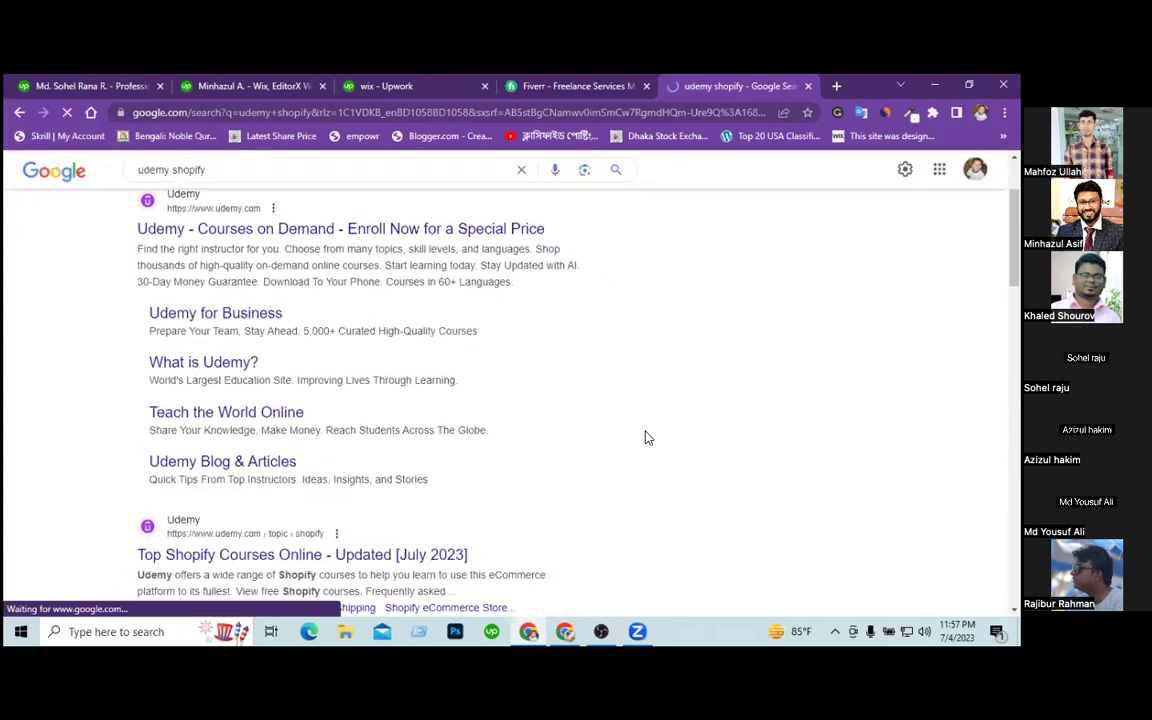
{"action": "left_click", "coordinate": [405, 556]}
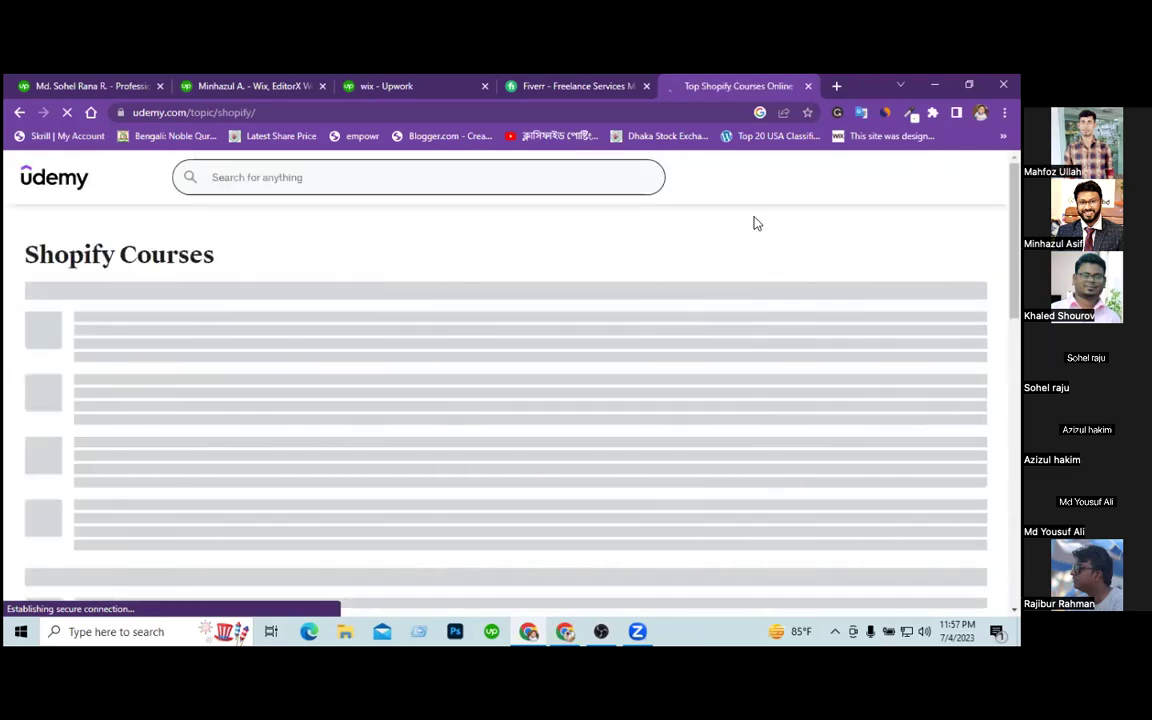
Start loading codemanbd.com in another tab, then return to the Udemy Shopify courses page.
{"action": "left_click", "coordinate": [835, 86]}
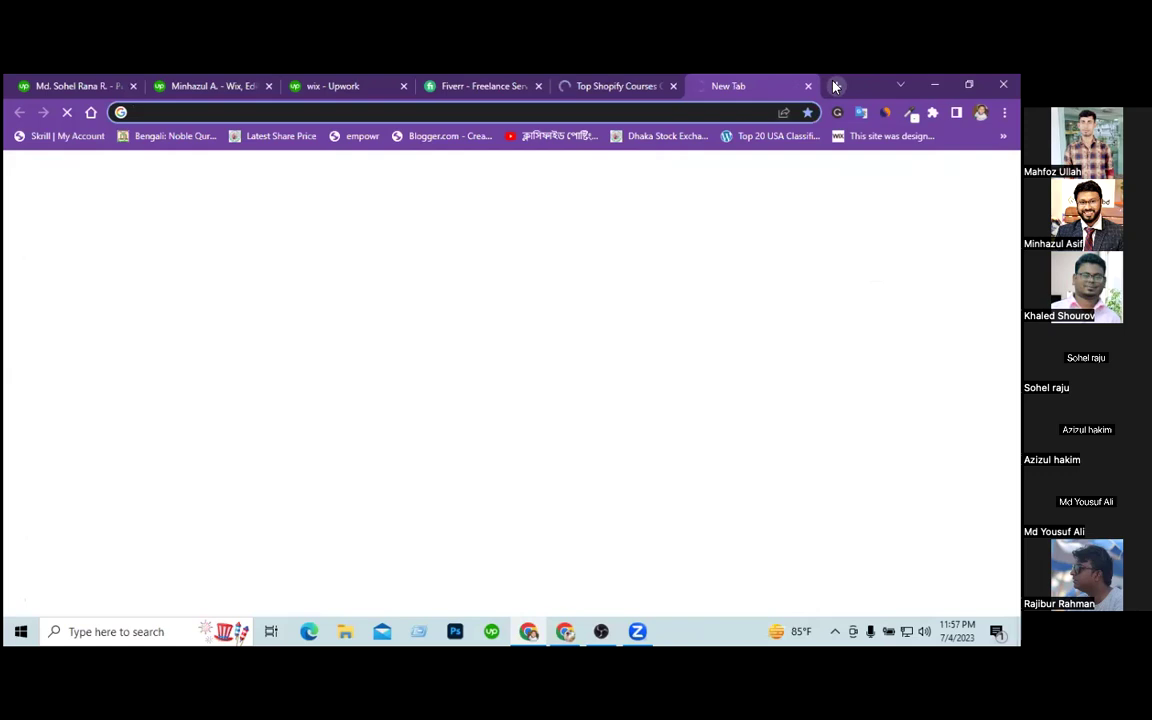
{"action": "type", "text": "code"}
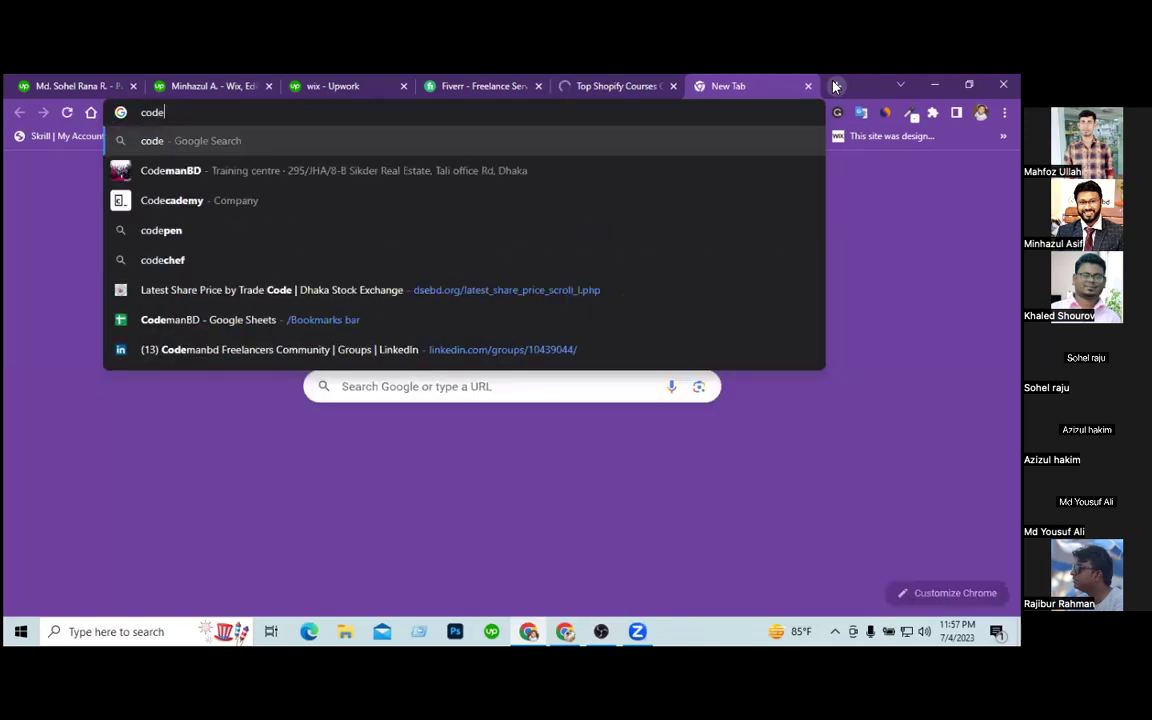
{"action": "type", "text": "manbd."}
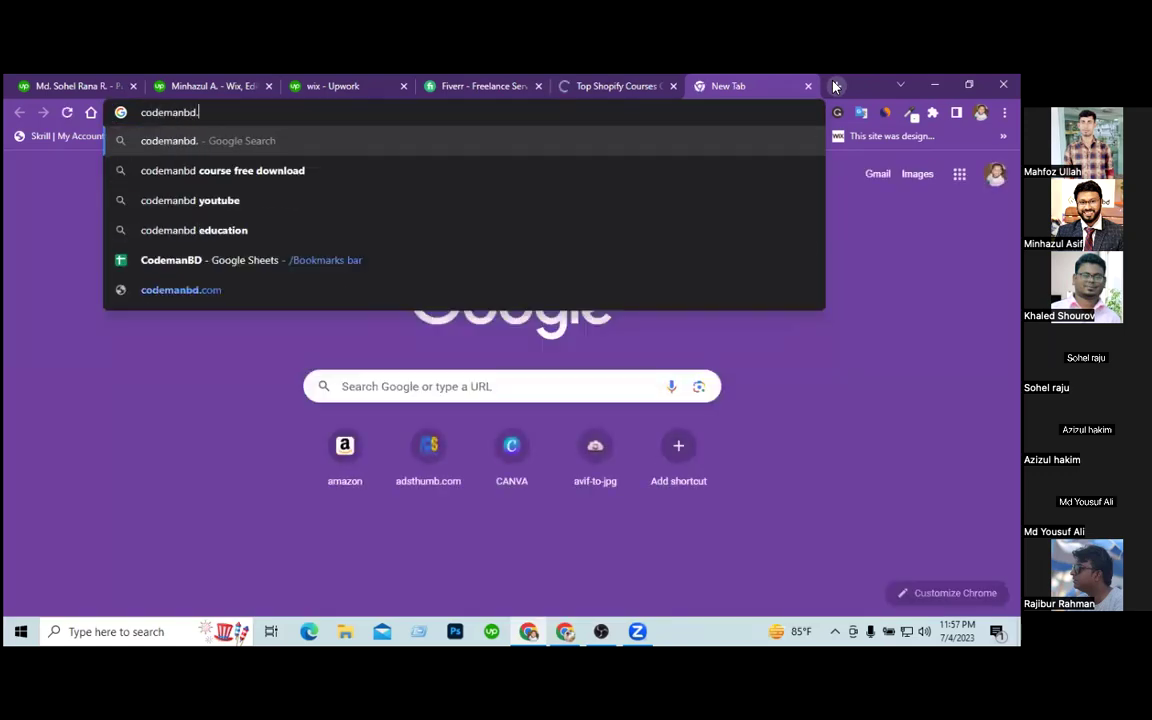
{"action": "type", "text": "com"}
{"action": "key", "text": "Return"}
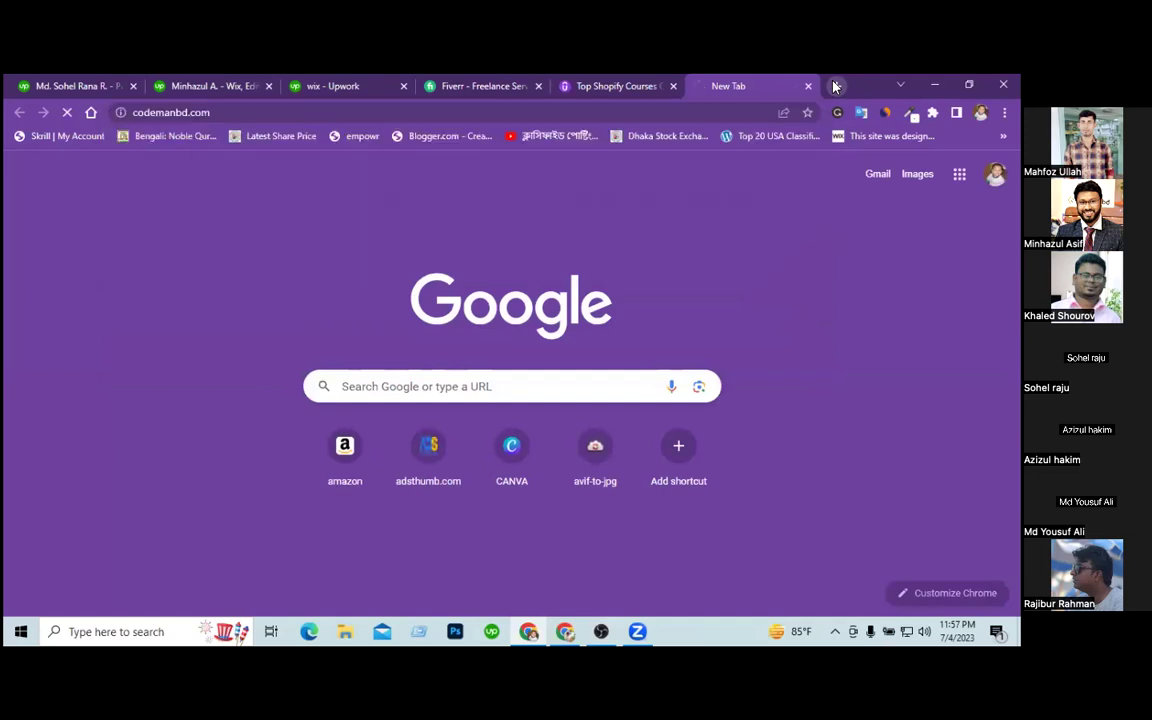
{"action": "left_click", "coordinate": [625, 87]}
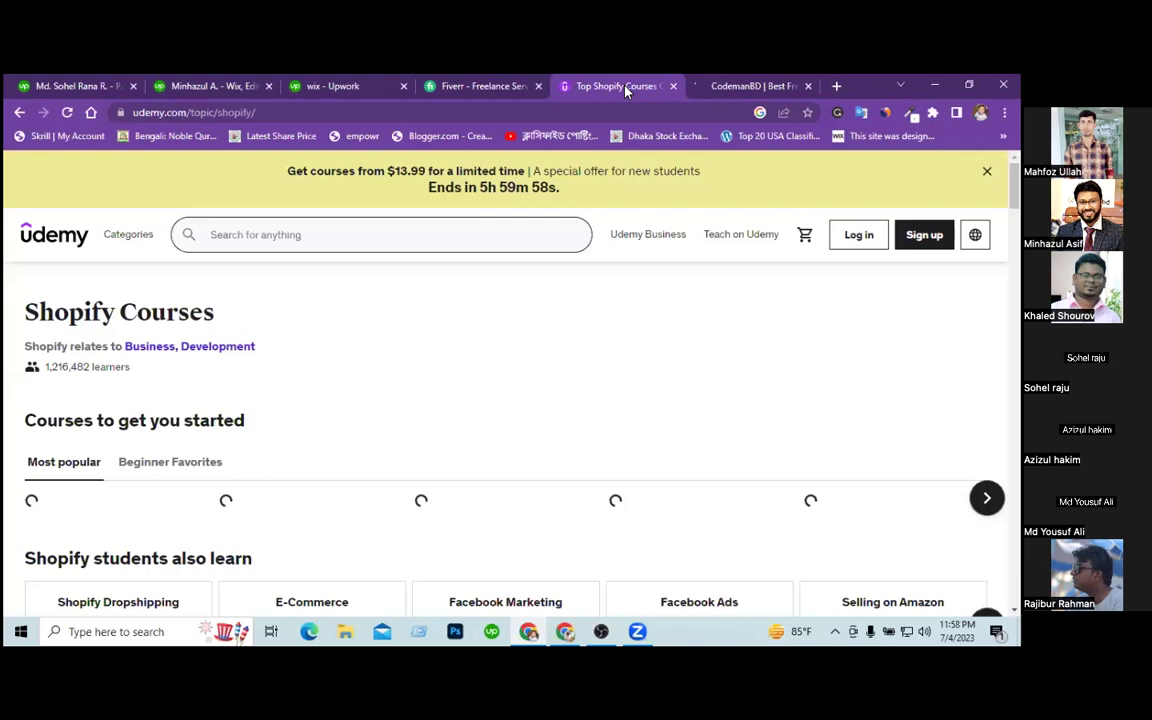
Open the 'How To Become A Shopify Expert' course from the Shopify topic page.
{"action": "scroll", "coordinate": [527, 265], "scroll_direction": "down", "scroll_amount": 2}
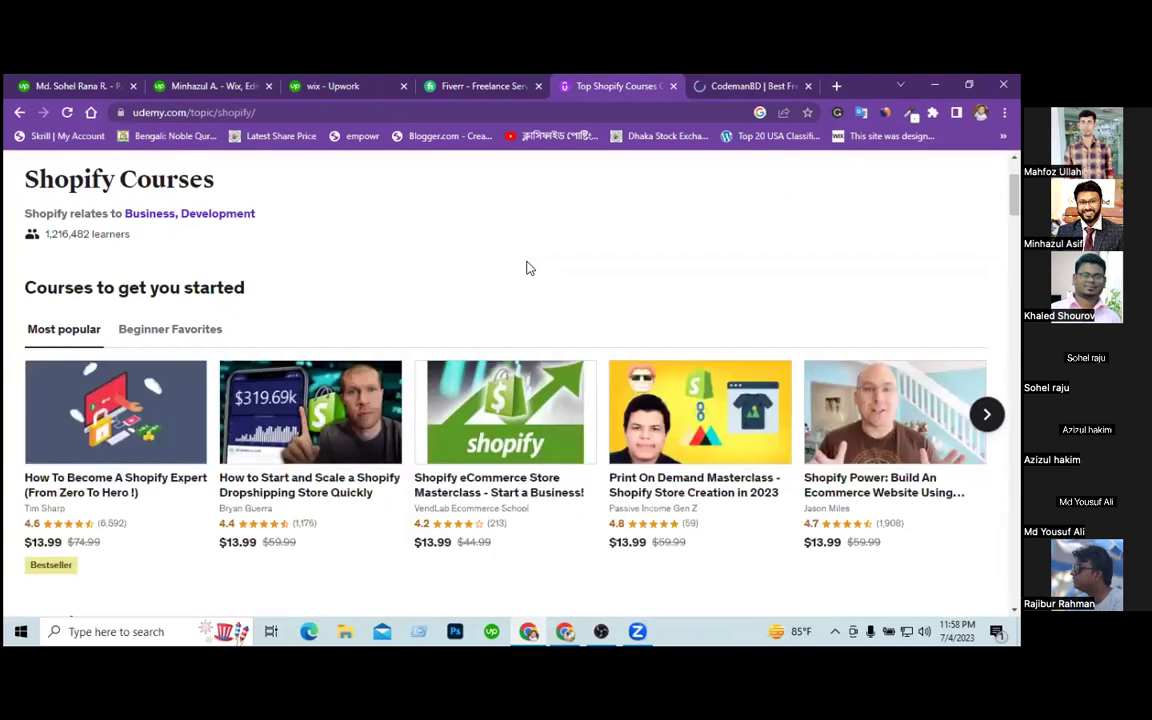
{"action": "scroll", "coordinate": [170, 420], "scroll_direction": "down", "scroll_amount": 3}
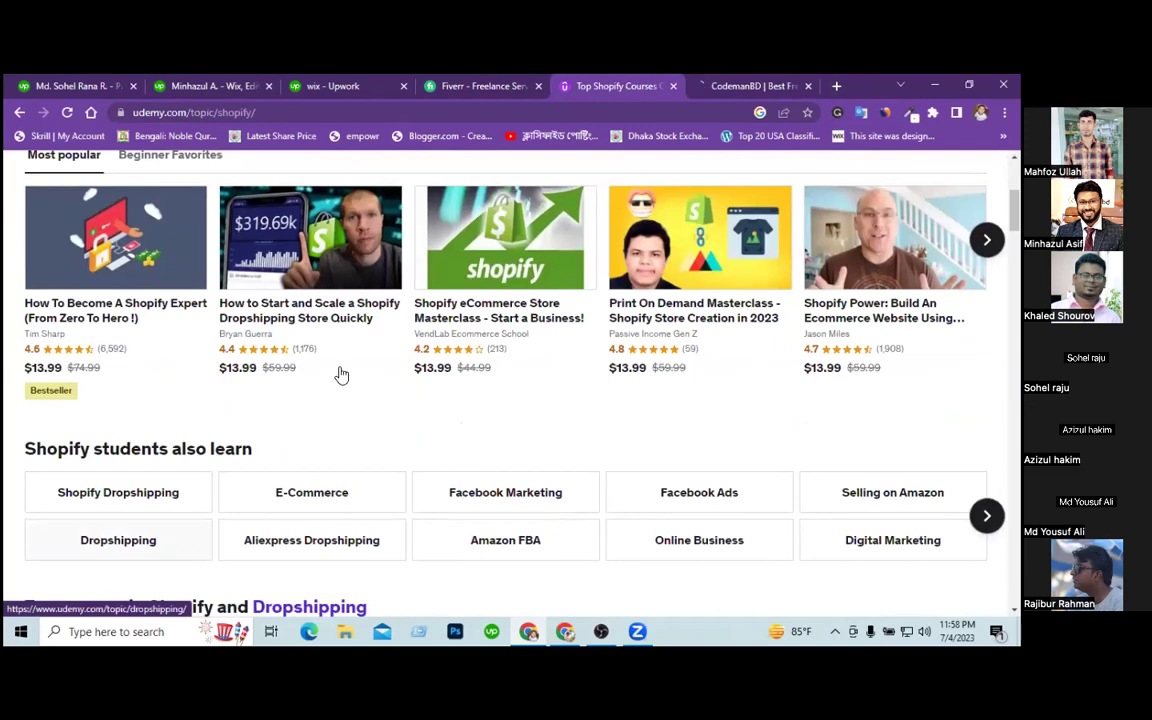
{"action": "left_click", "coordinate": [117, 318]}
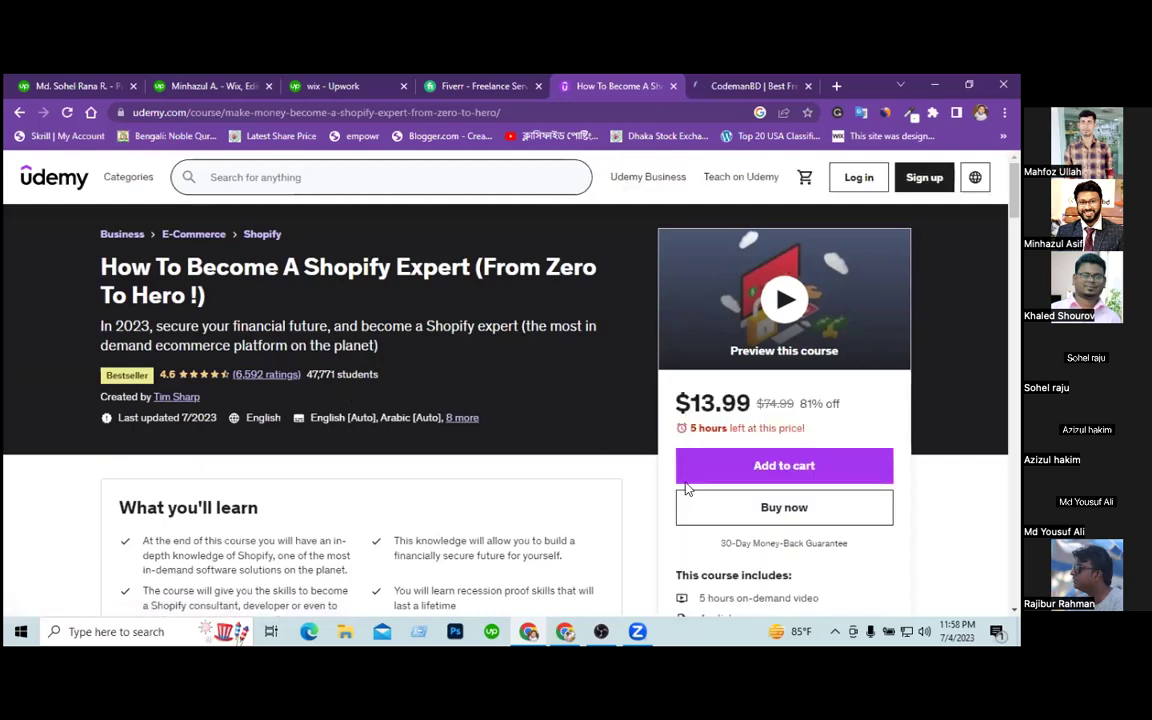
Copy the phrase 'Become A Shopify Expert' from the course title.
{"action": "scroll", "coordinate": [505, 380], "scroll_direction": "down", "scroll_amount": 2}
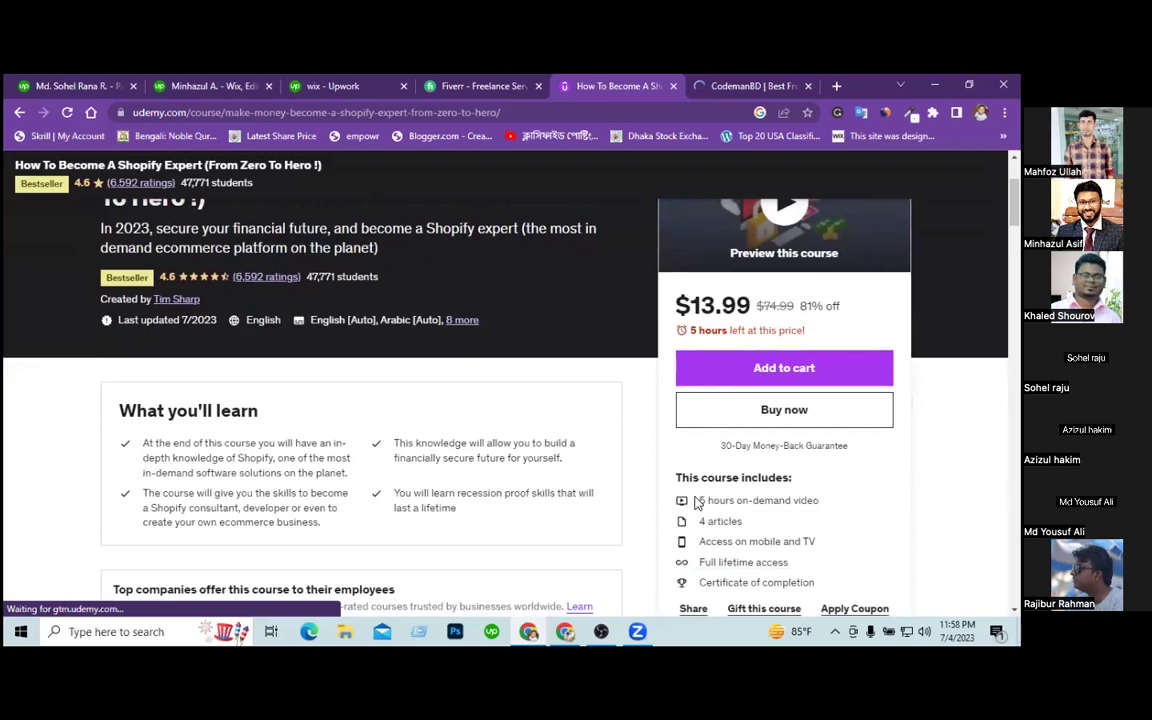
{"action": "scroll", "coordinate": [695, 502], "scroll_direction": "down", "scroll_amount": 2}
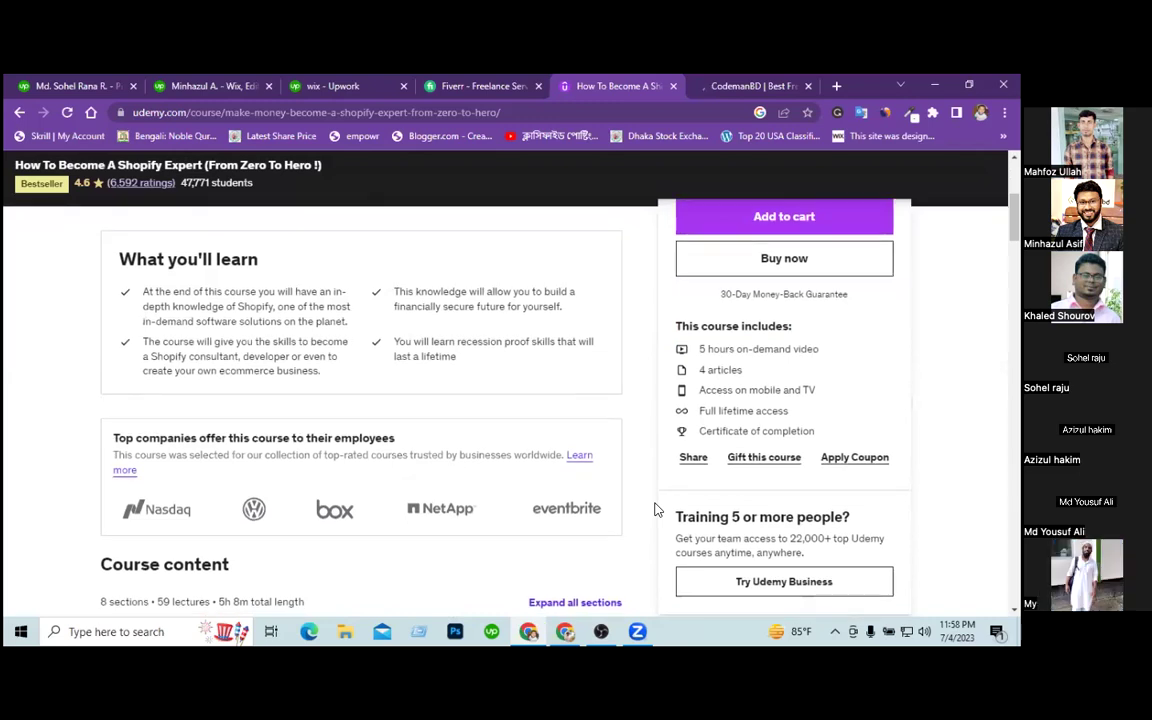
{"action": "scroll", "coordinate": [617, 461], "scroll_direction": "up", "scroll_amount": 5}
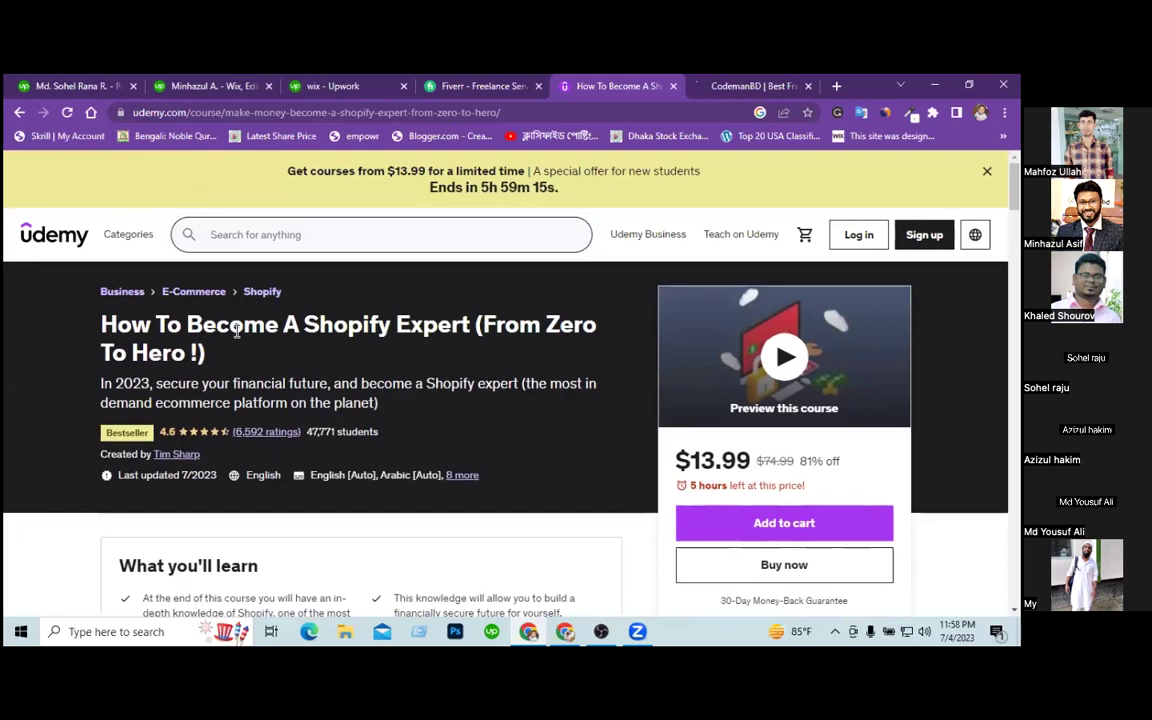
{"action": "left_click_drag", "start_coordinate": [187, 325], "coordinate": [467, 324]}
{"action": "key", "text": "super+c"}
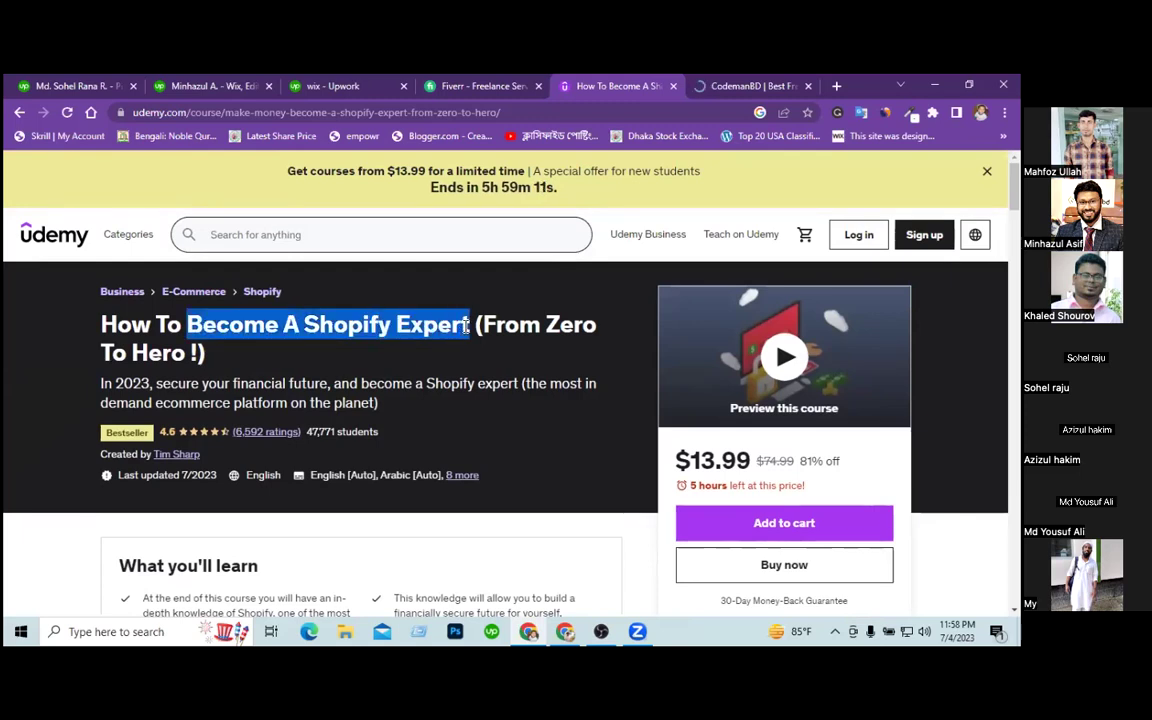
{"action": "right_click", "coordinate": [433, 328]}
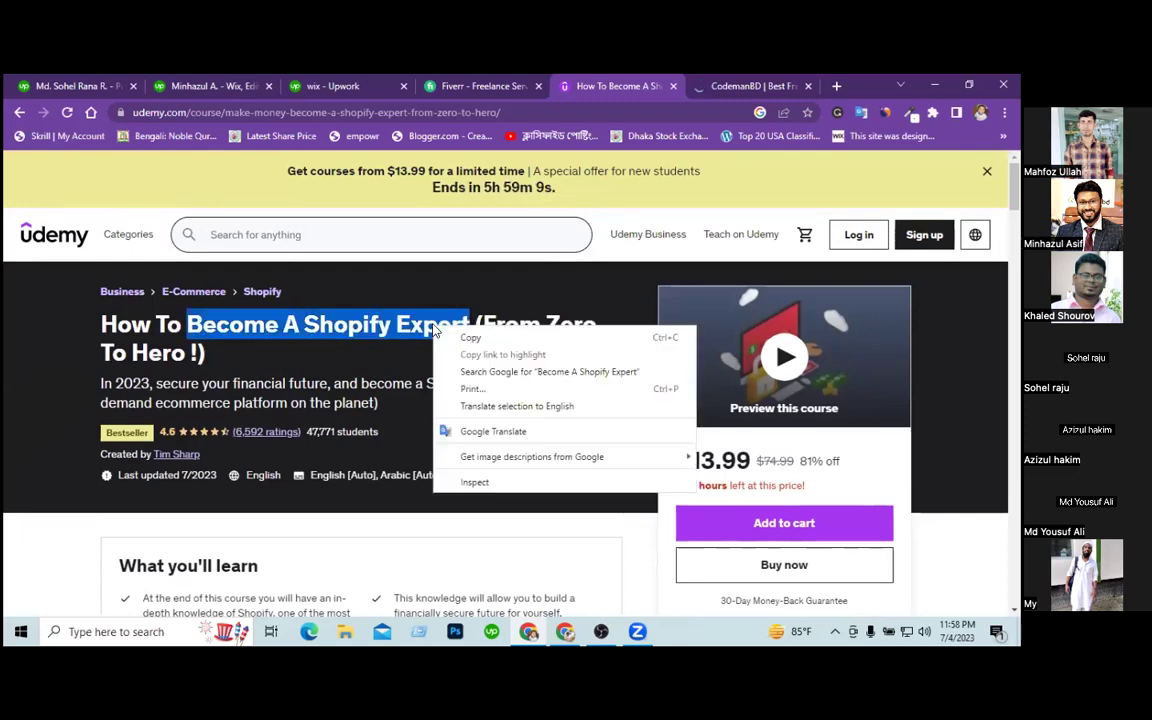
{"action": "left_click", "coordinate": [460, 337]}
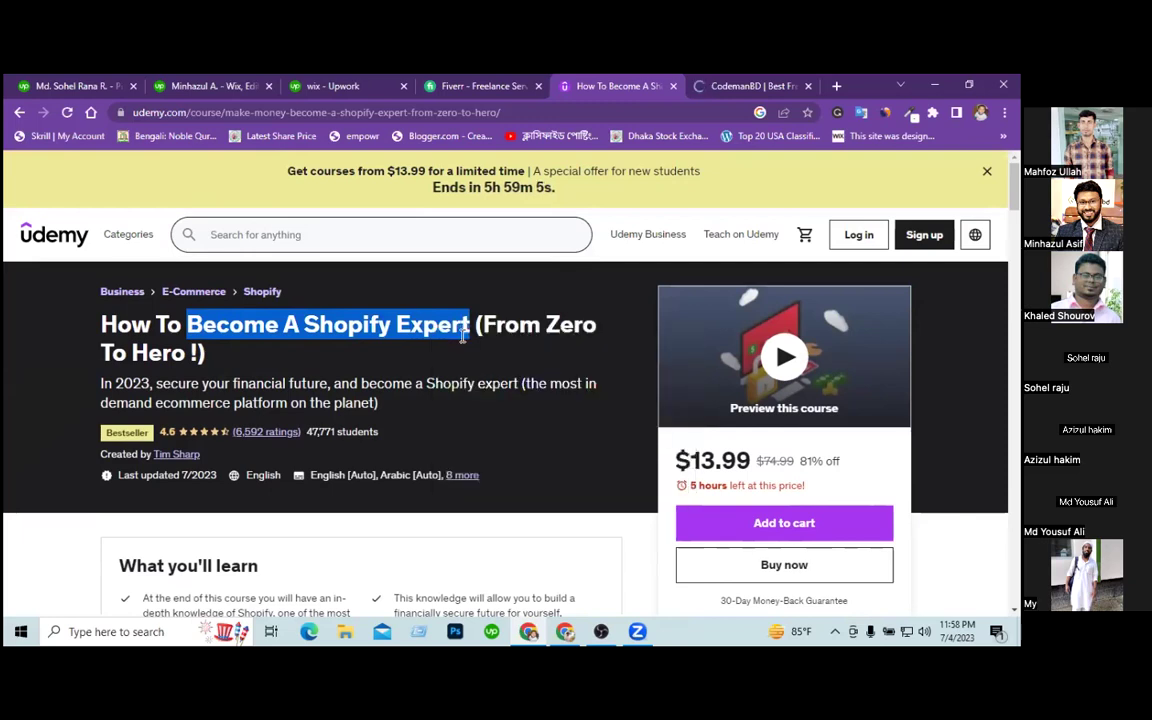
Back on the Upwork profile, begin adding a certification and choose the custom certification option.
{"action": "left_click", "coordinate": [74, 90]}
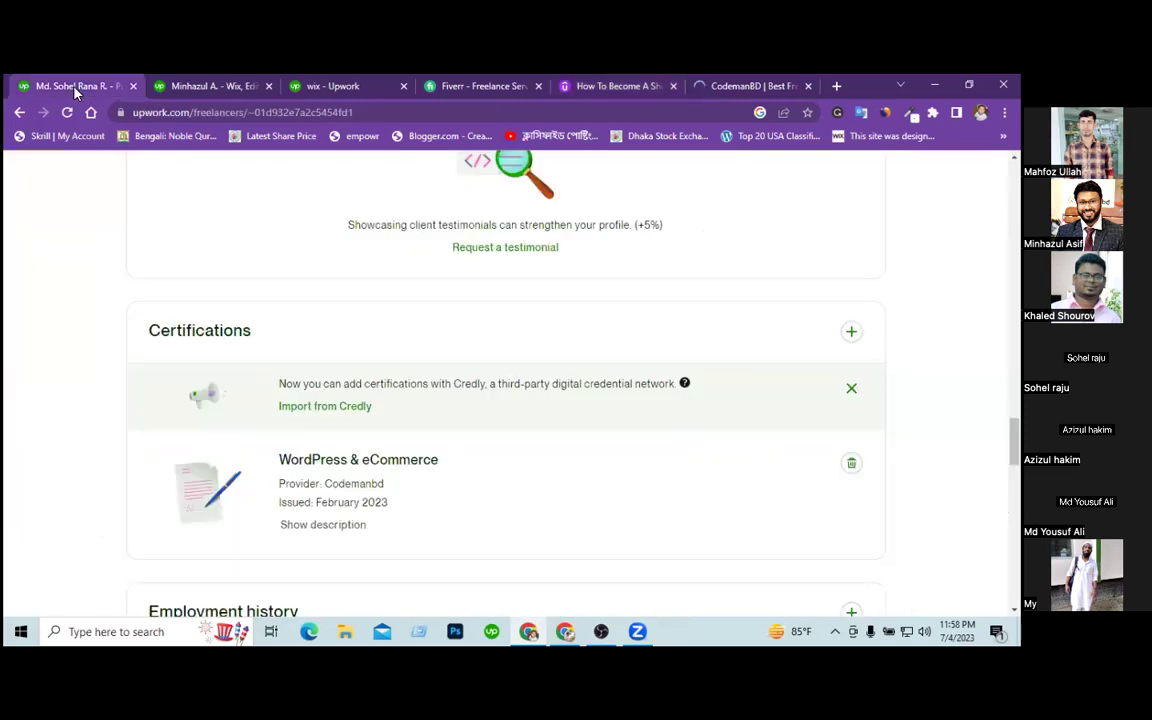
{"action": "left_click", "coordinate": [852, 334]}
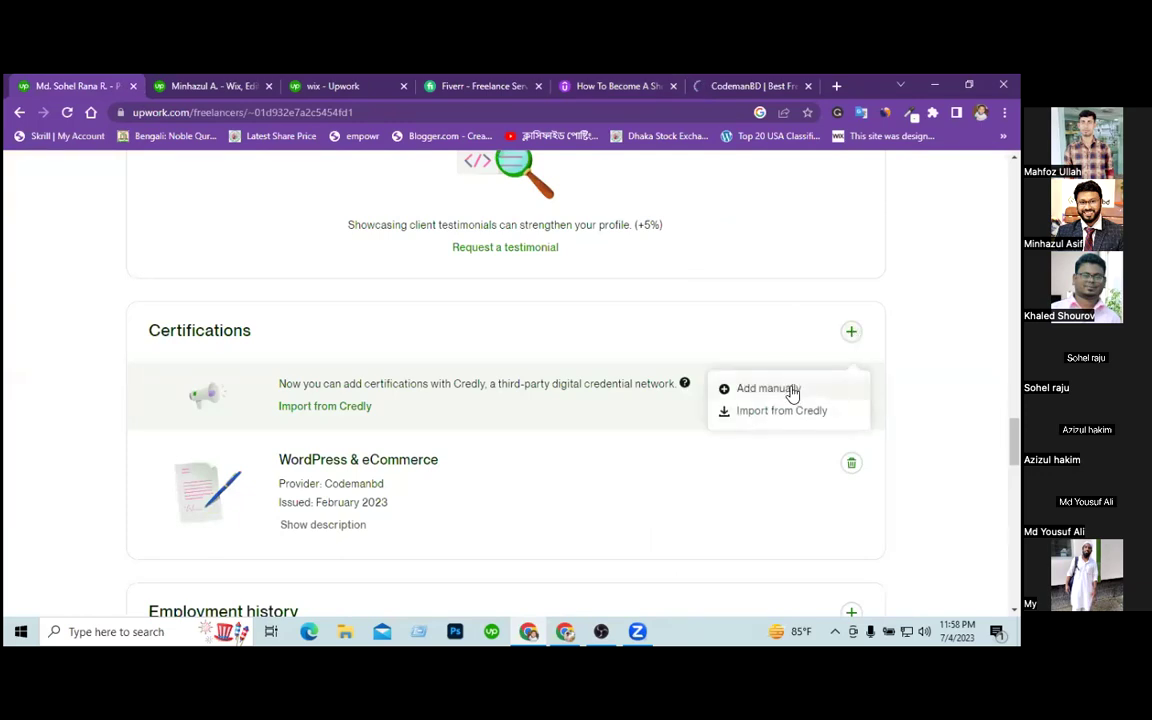
{"action": "left_click", "coordinate": [768, 389]}
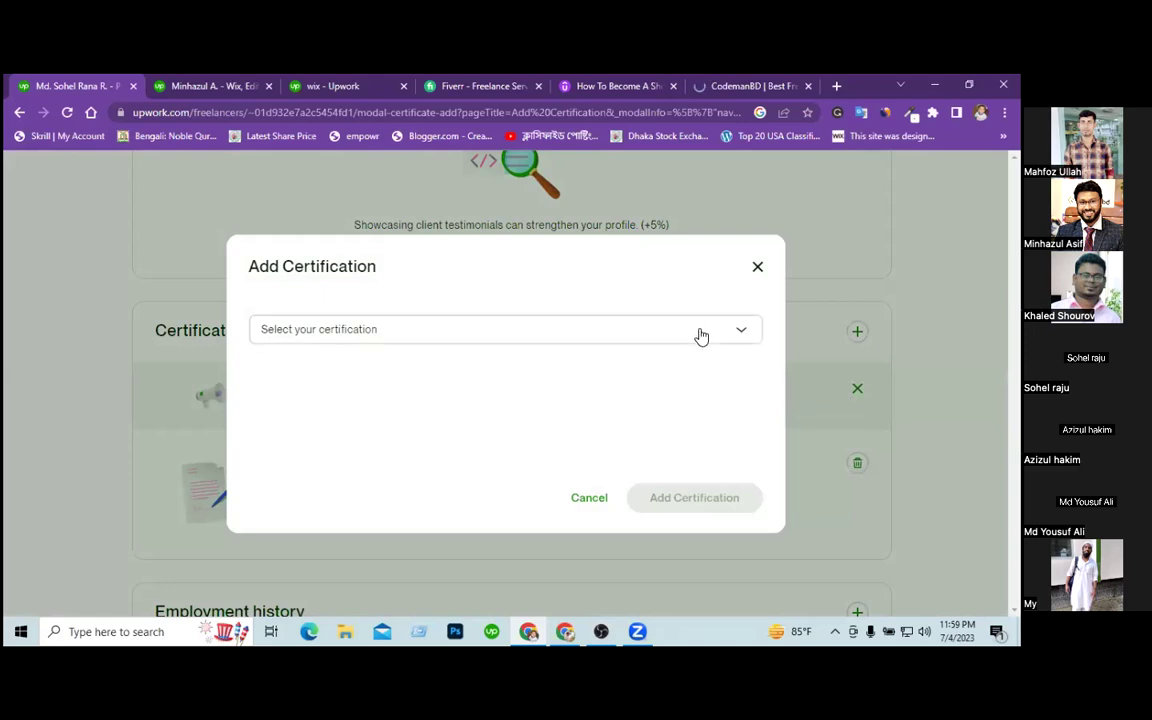
{"action": "left_click", "coordinate": [701, 336]}
{"action": "left_click_drag", "start_coordinate": [758, 366], "coordinate": [762, 560]}
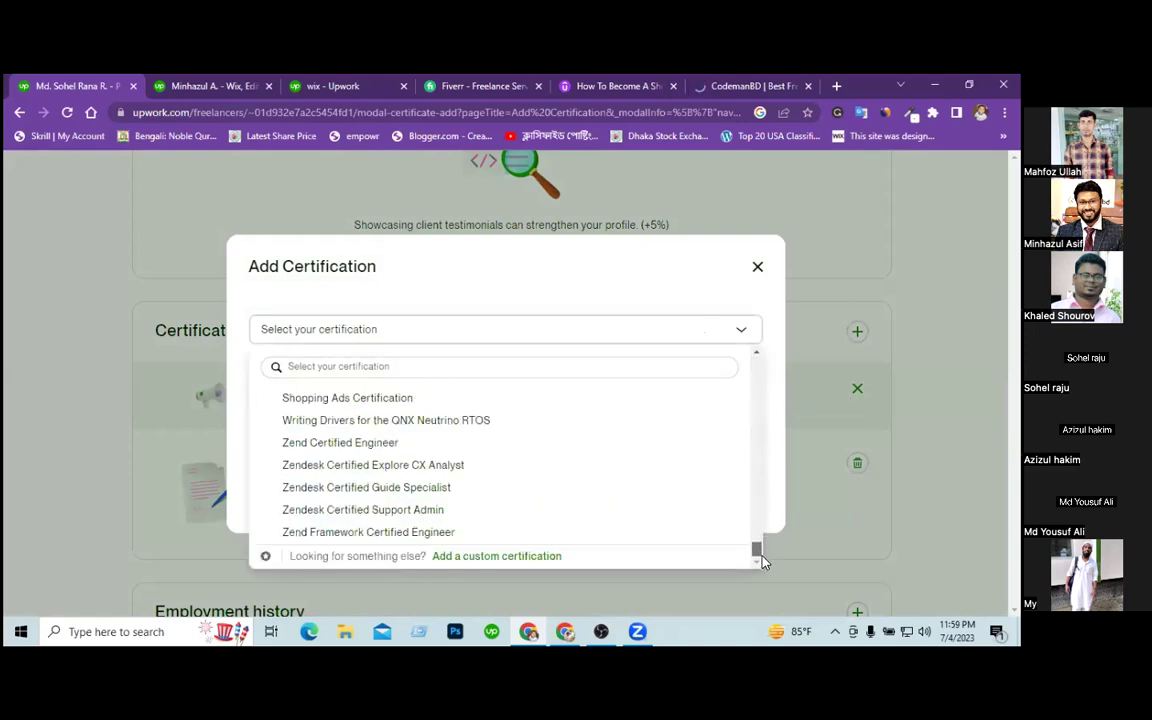
{"action": "left_click", "coordinate": [534, 558]}
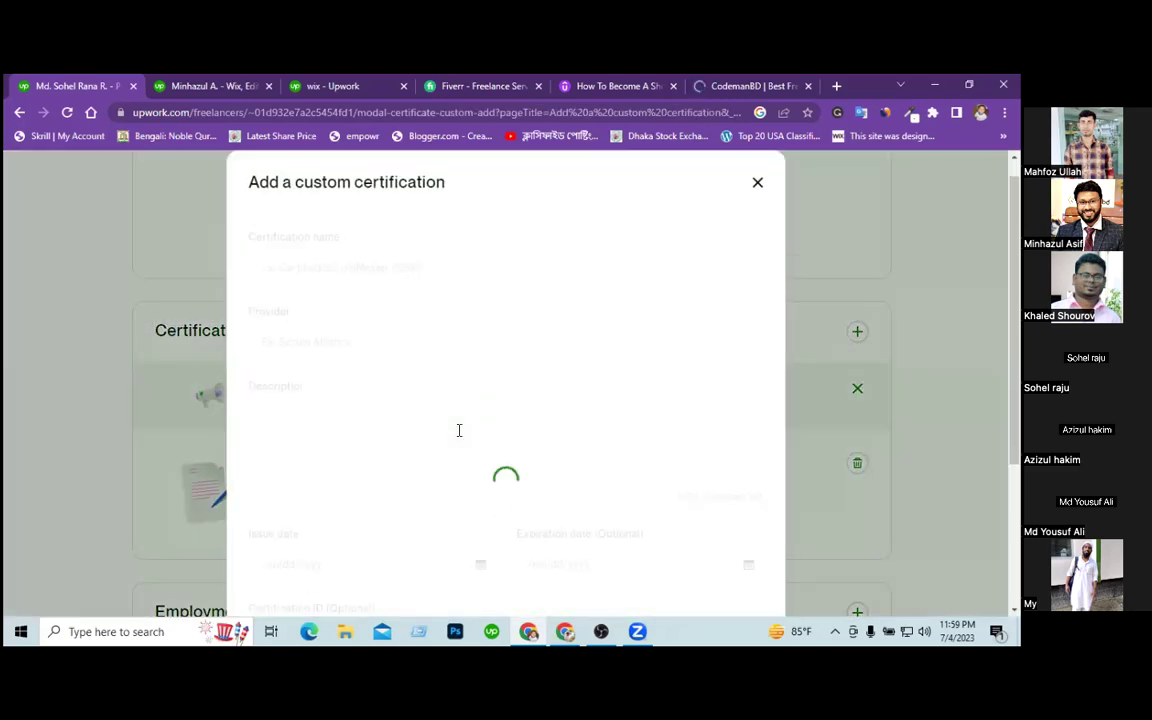
Paste 'Become A Shopify Expert' as the certification name and enter Udemy as provider.
{"action": "left_click", "coordinate": [412, 267]}
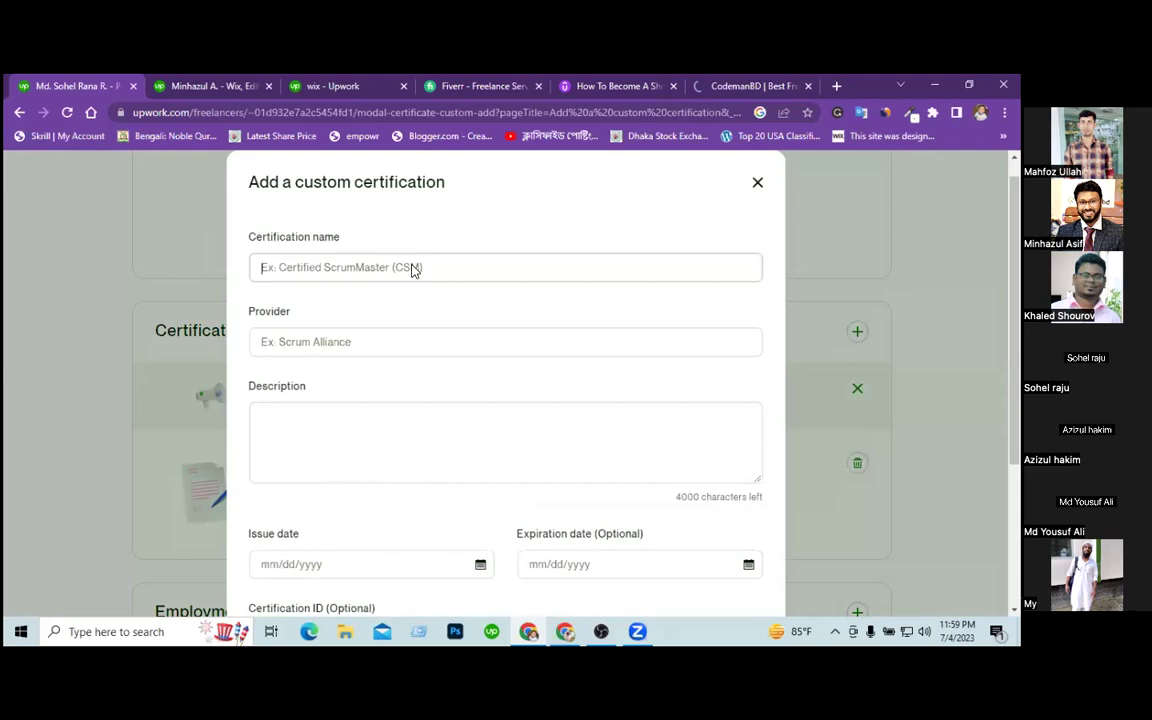
{"action": "right_click", "coordinate": [412, 267]}
{"action": "left_click", "coordinate": [412, 348]}
{"action": "left_click", "coordinate": [365, 340]}
{"action": "type", "text": "Udemy"}
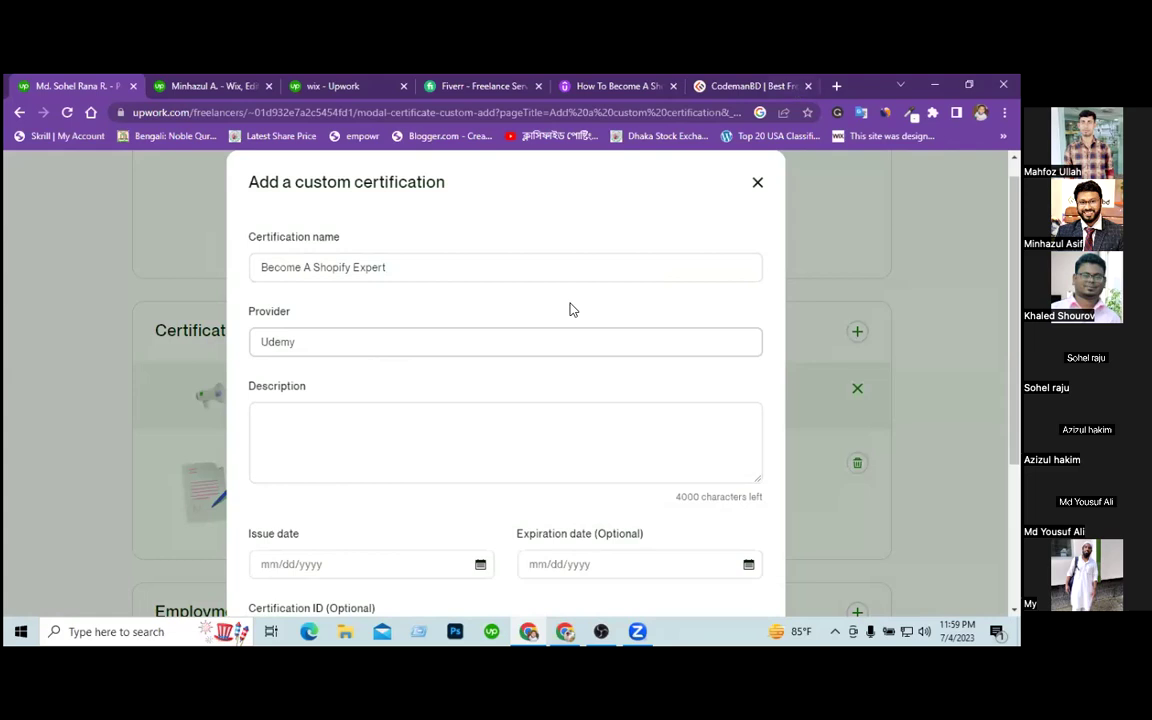
{"action": "left_click", "coordinate": [424, 432]}
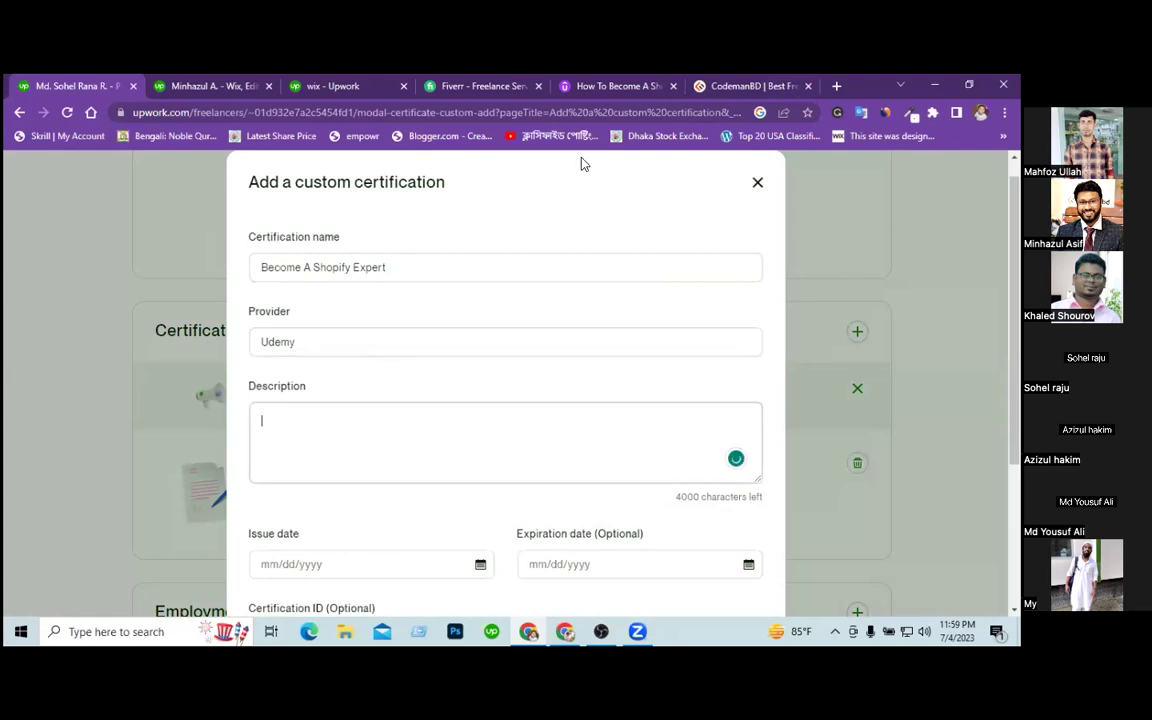
Copy the Udemy course's first three What you'll learn points, then return to Upwork.
{"action": "left_click", "coordinate": [578, 86]}
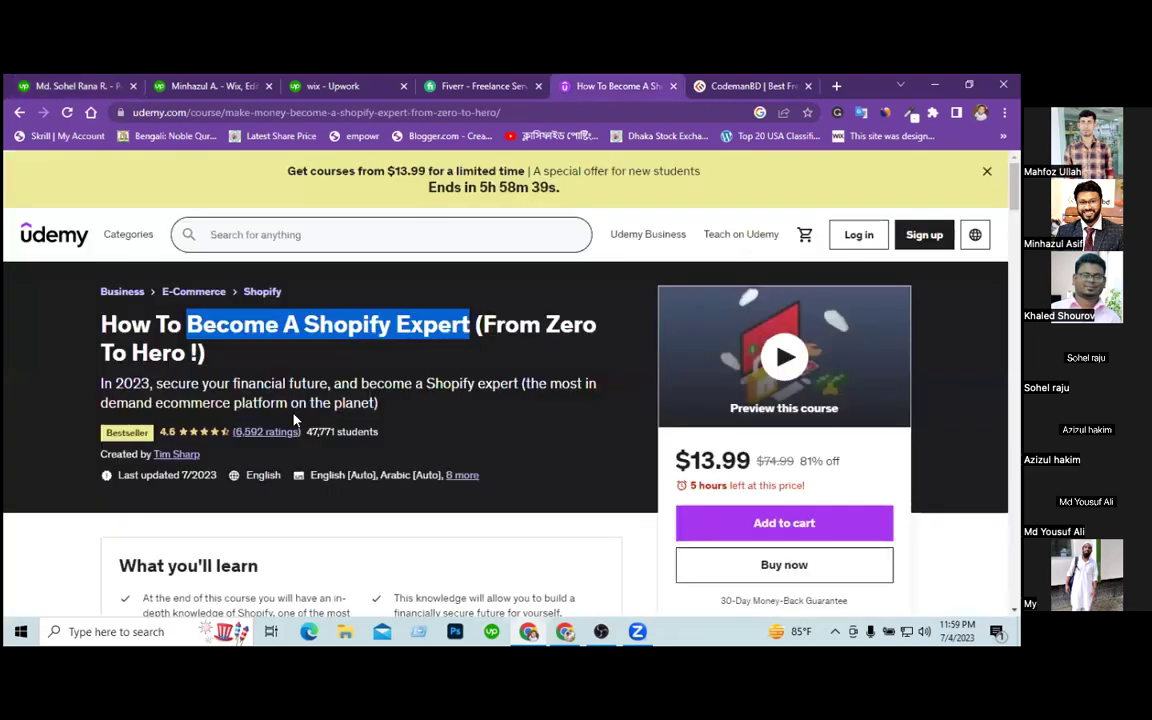
{"action": "scroll", "coordinate": [292, 418], "scroll_direction": "down", "scroll_amount": 3}
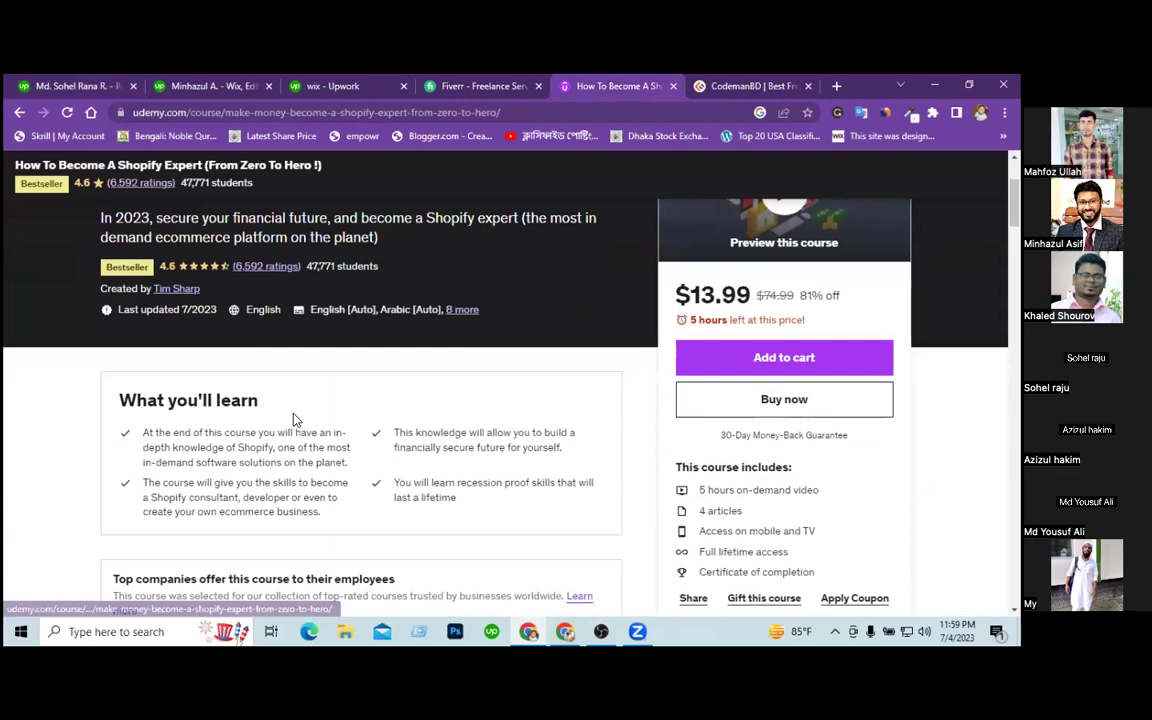
{"action": "left_click_drag", "start_coordinate": [338, 512], "coordinate": [138, 437]}
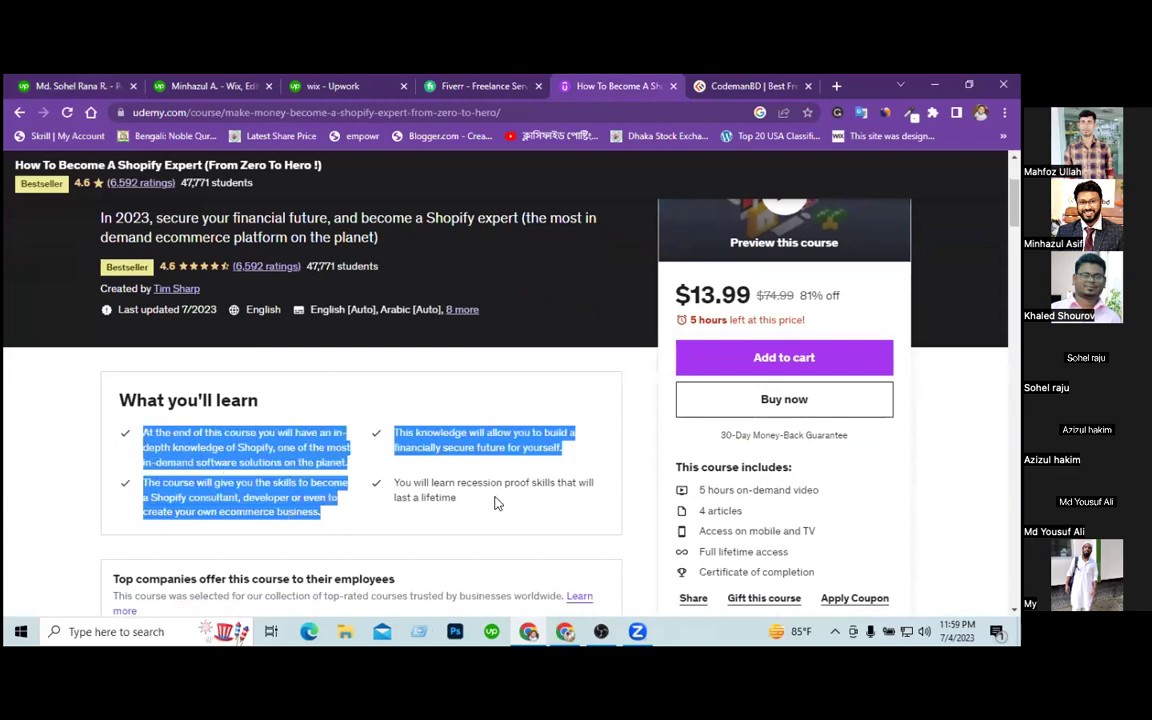
{"action": "right_click", "coordinate": [240, 468]}
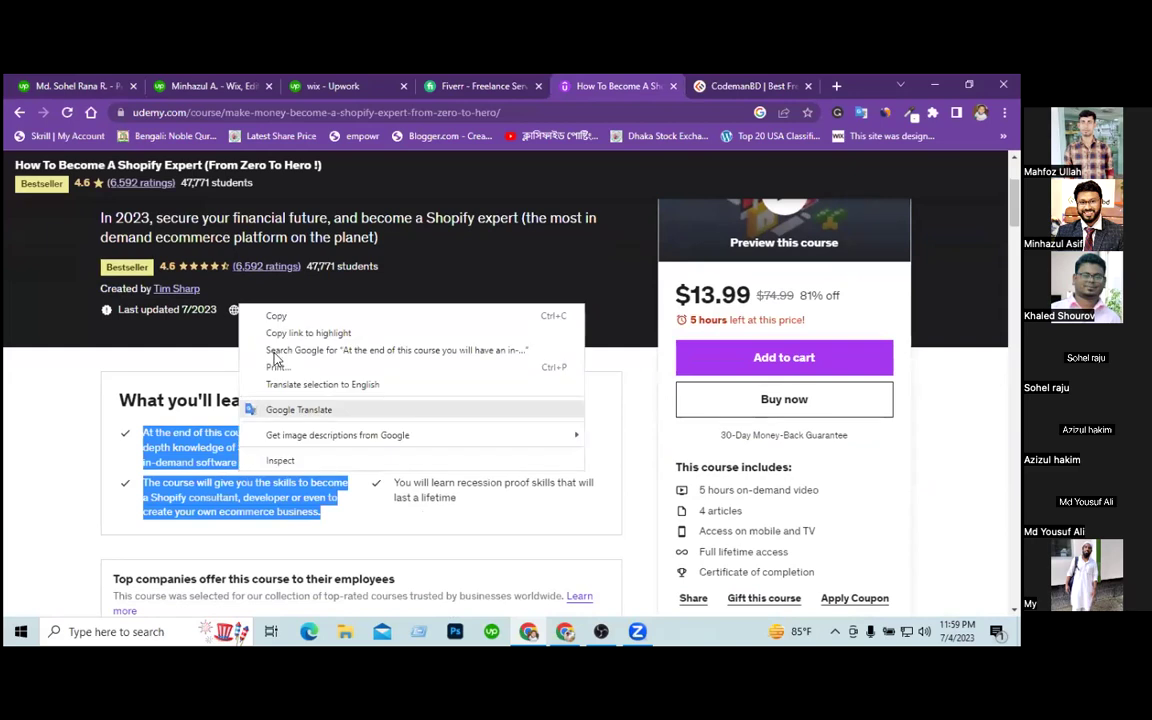
{"action": "left_click", "coordinate": [276, 316]}
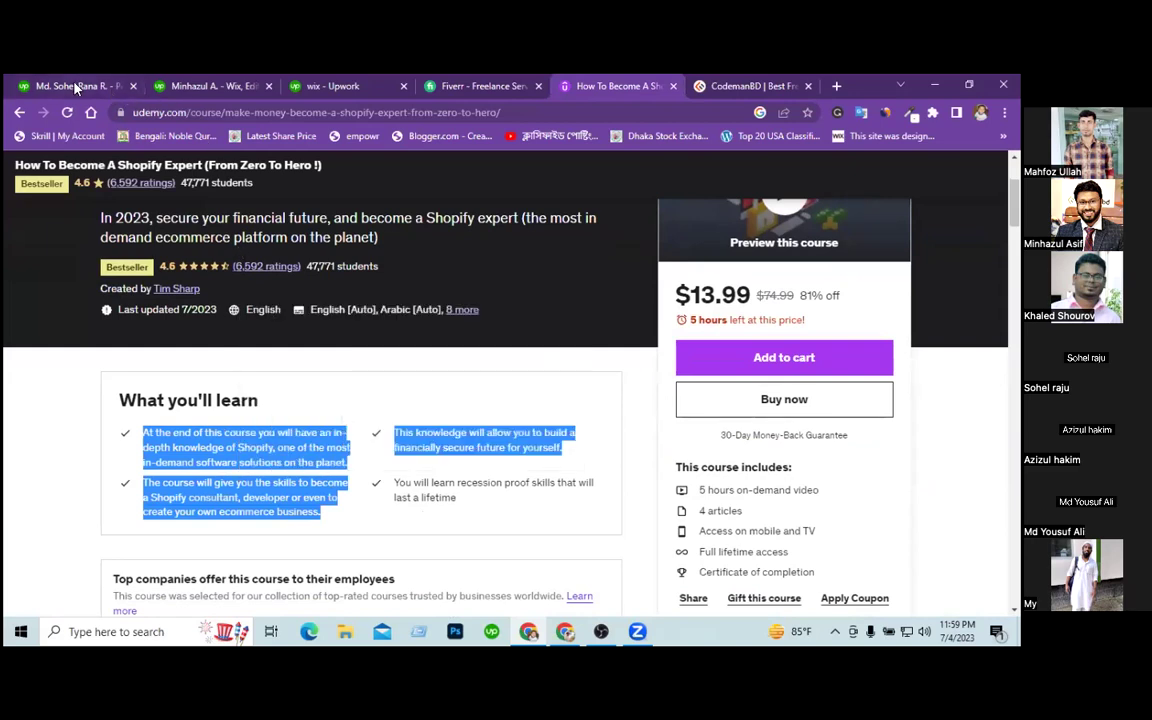
{"action": "left_click", "coordinate": [68, 85]}
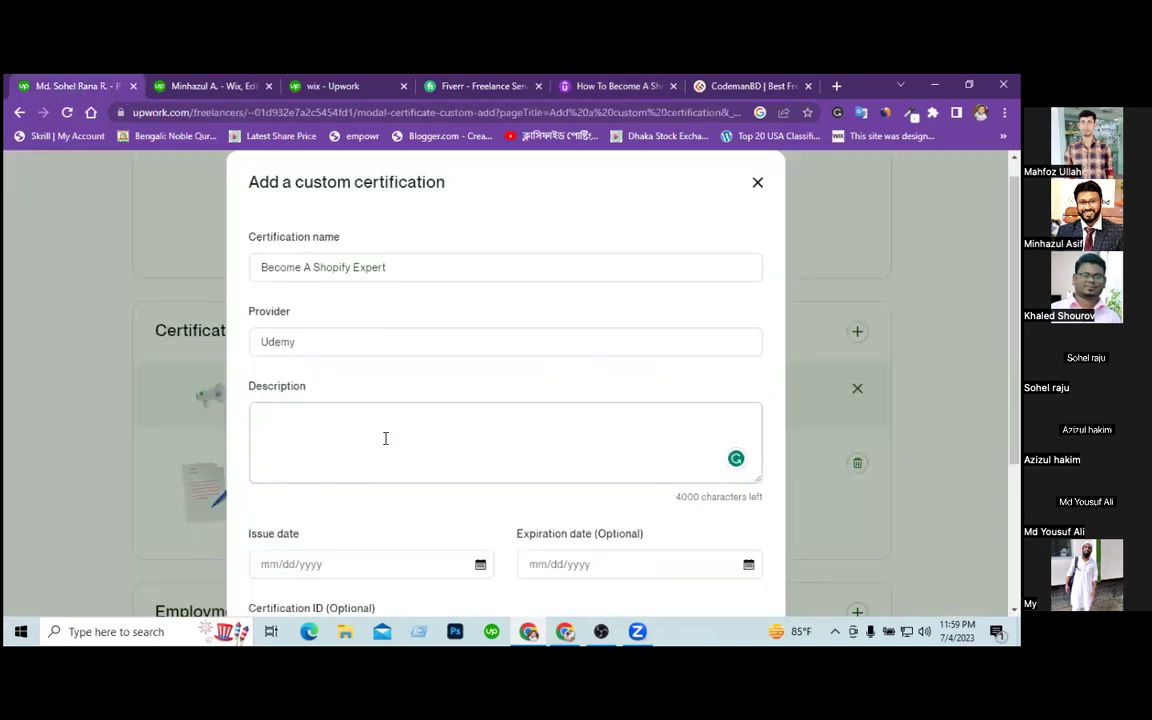
Paste the course text into Description and turn its first line into a dash-led point.
{"action": "key", "text": "ctrl+v"}
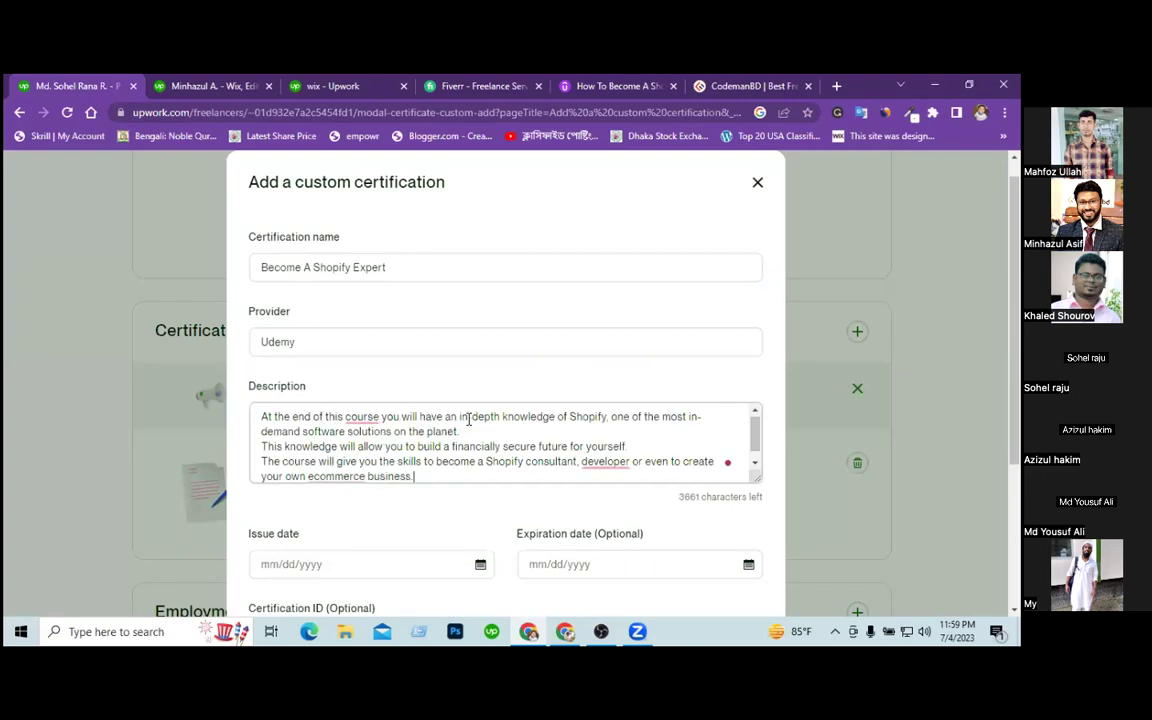
{"action": "left_click_drag", "start_coordinate": [424, 416], "coordinate": [457, 417]}
{"action": "left_click_drag", "start_coordinate": [251, 406], "coordinate": [249, 410]}
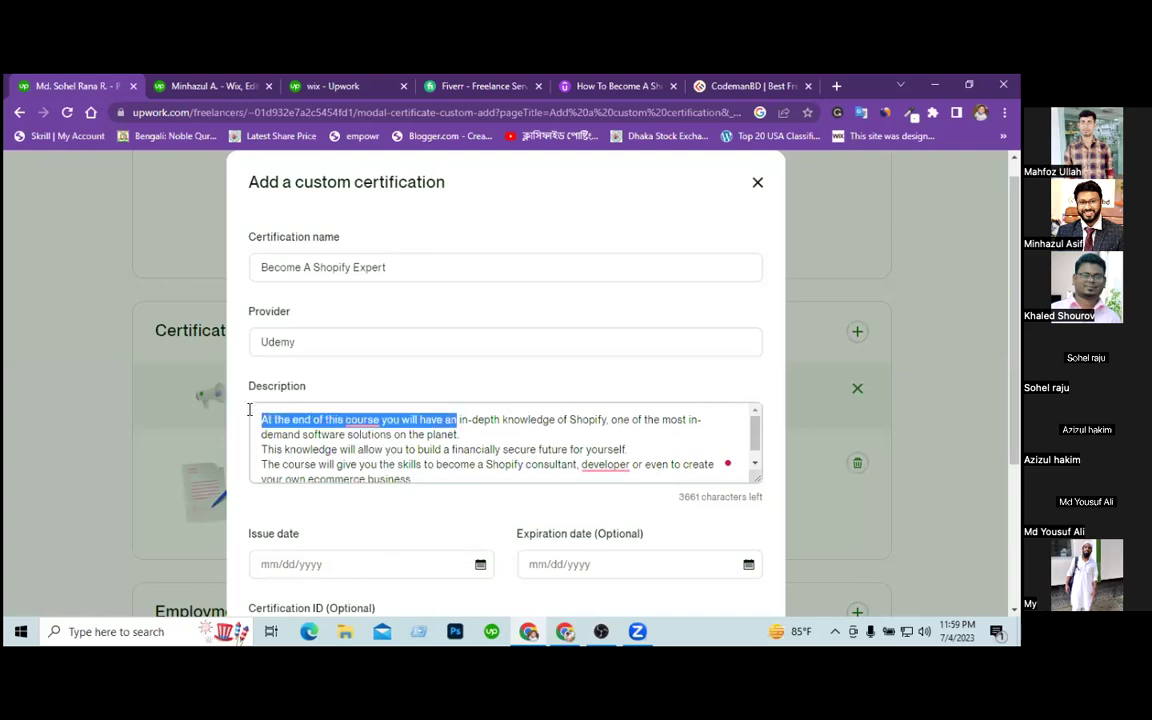
{"action": "key", "text": "BackSpace"}
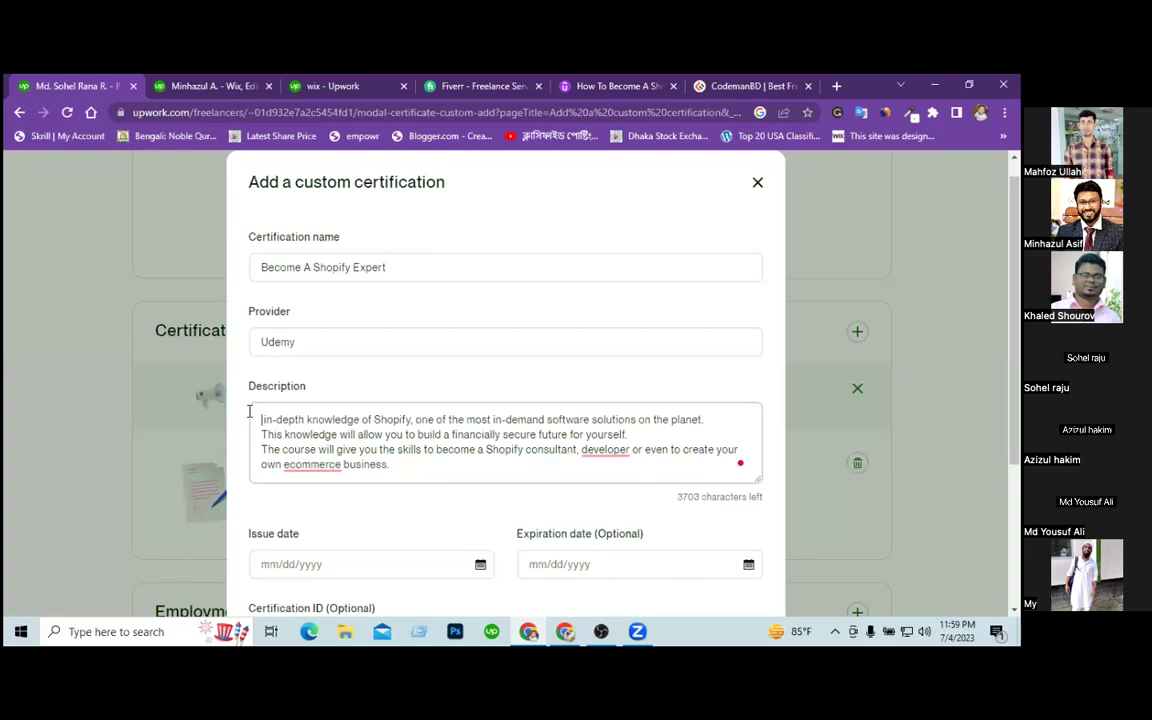
{"action": "type", "text": "-"}
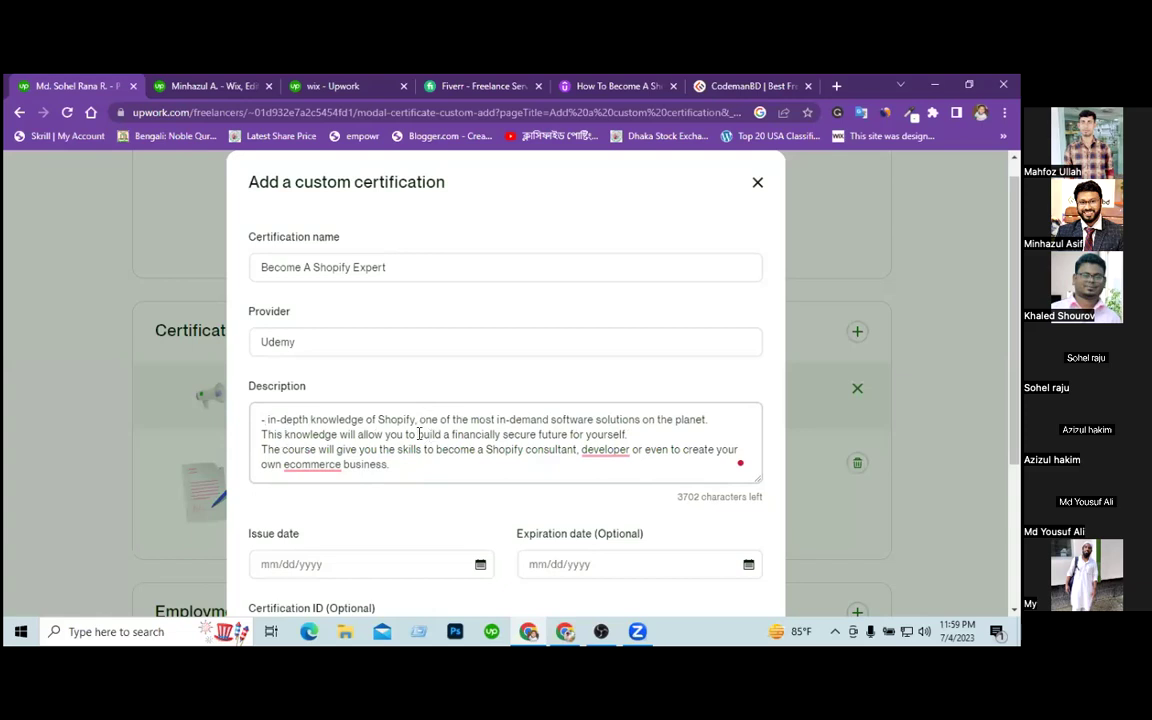
Replace the remaining lines with 'shopify theme and app customization and store design' and '- dropshipping product research'.
{"action": "left_click_drag", "start_coordinate": [415, 434], "coordinate": [254, 434]}
{"action": "left_click_drag", "start_coordinate": [628, 434], "coordinate": [259, 433]}
{"action": "left_click_drag", "start_coordinate": [403, 465], "coordinate": [266, 434]}
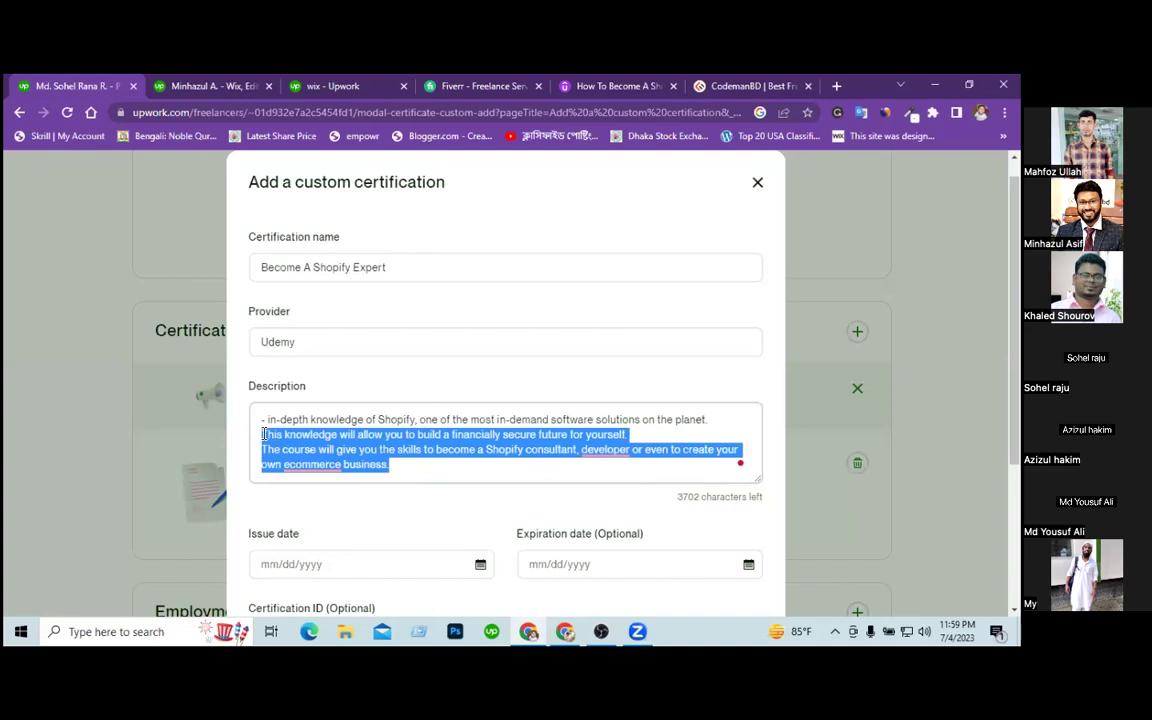
{"action": "key", "text": "BackSpace"}
{"action": "type", "text": "shopify theme "}
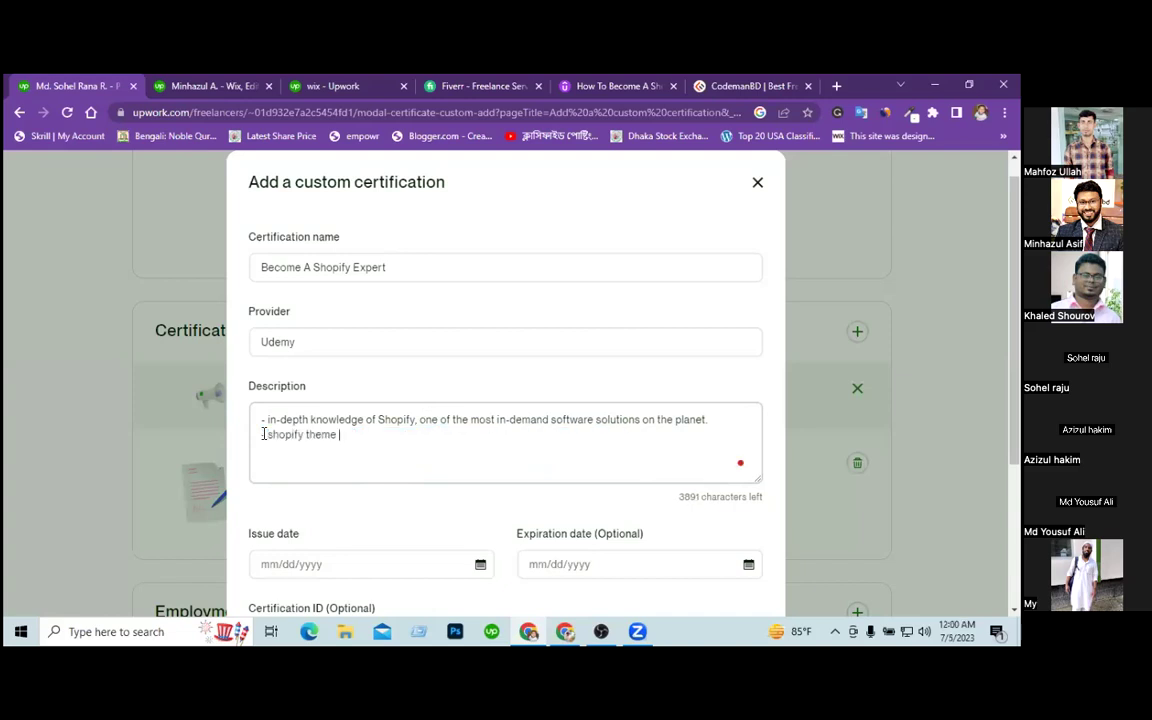
{"action": "type", "text": "and app c"}
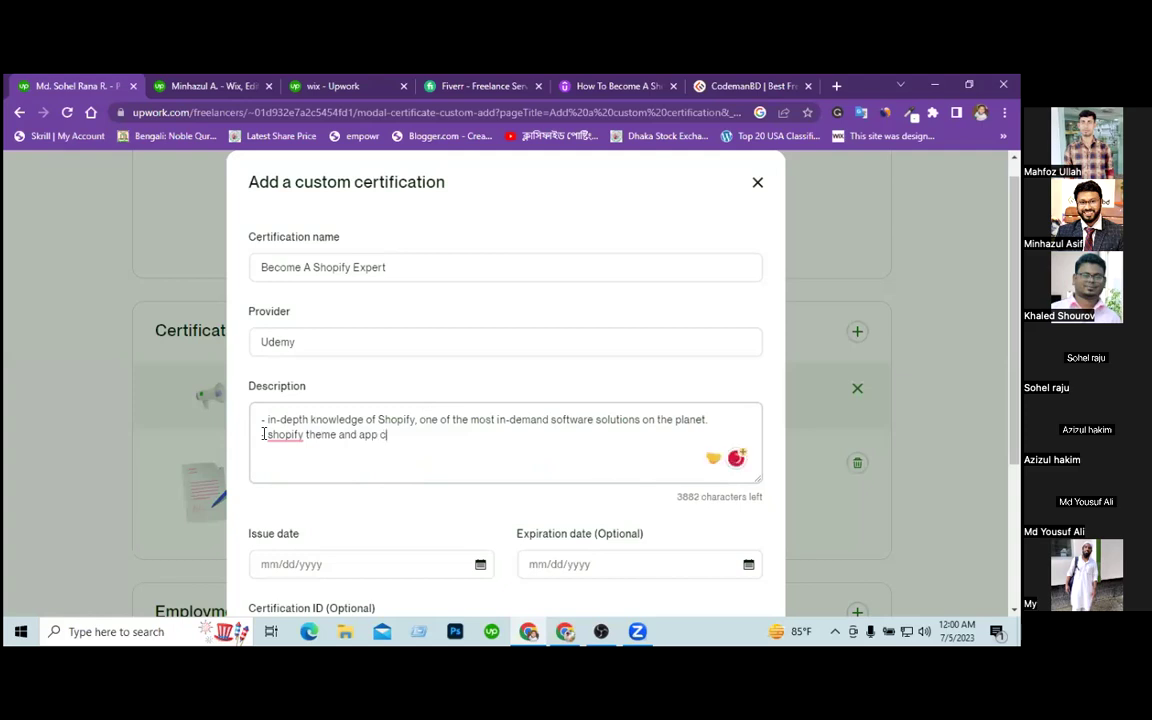
{"action": "type", "text": "ustomization and store design"}
{"action": "key", "text": "Return"}
{"action": "type", "text": "- dropshipping product research"}
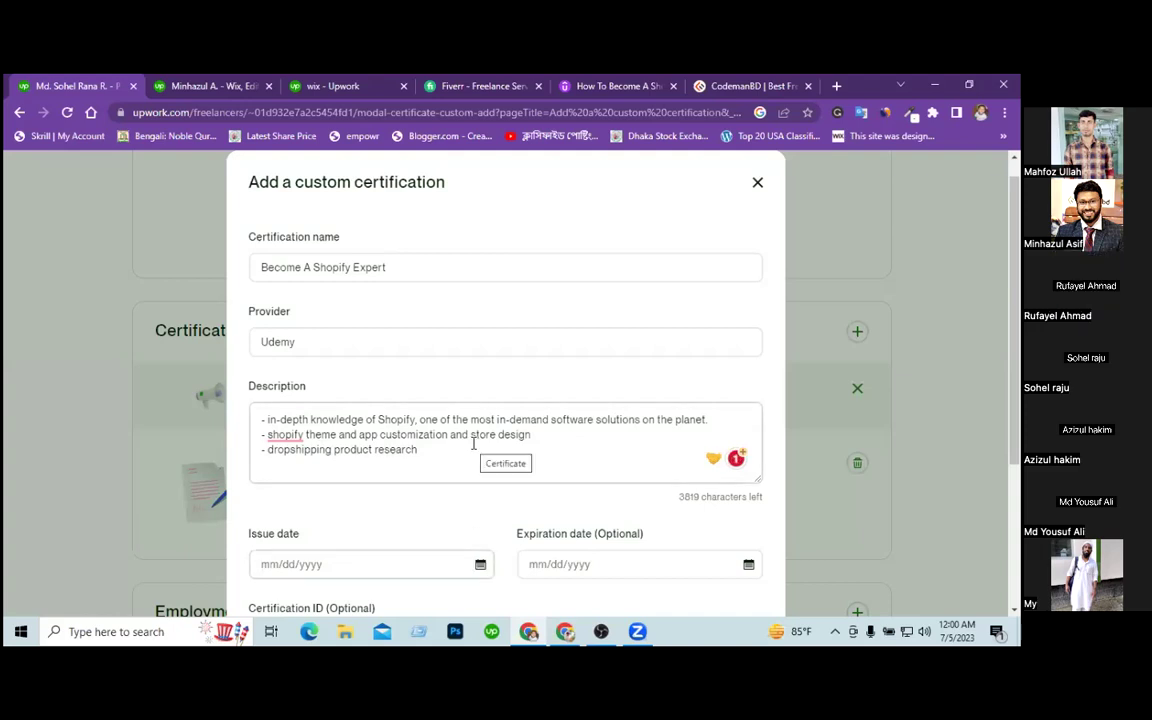
{"action": "scroll", "coordinate": [475, 406], "scroll_direction": "down", "scroll_amount": 1}
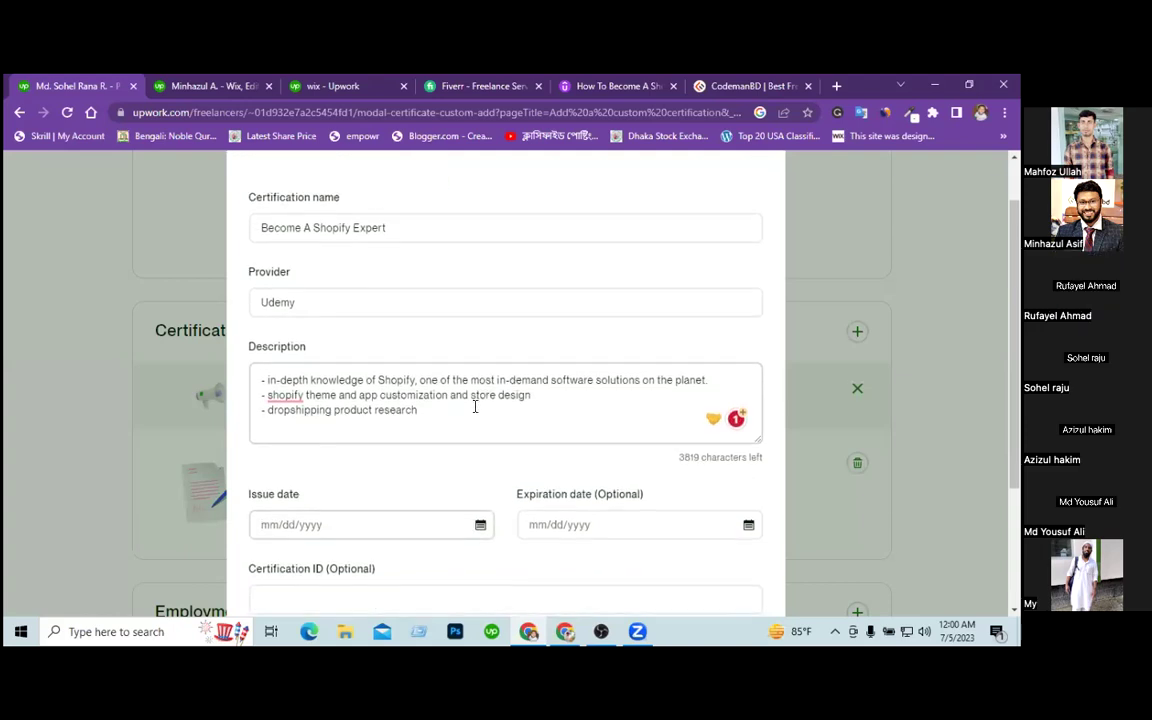
Set the certification issue date to 03/10/2022.
{"action": "left_click", "coordinate": [480, 525]}
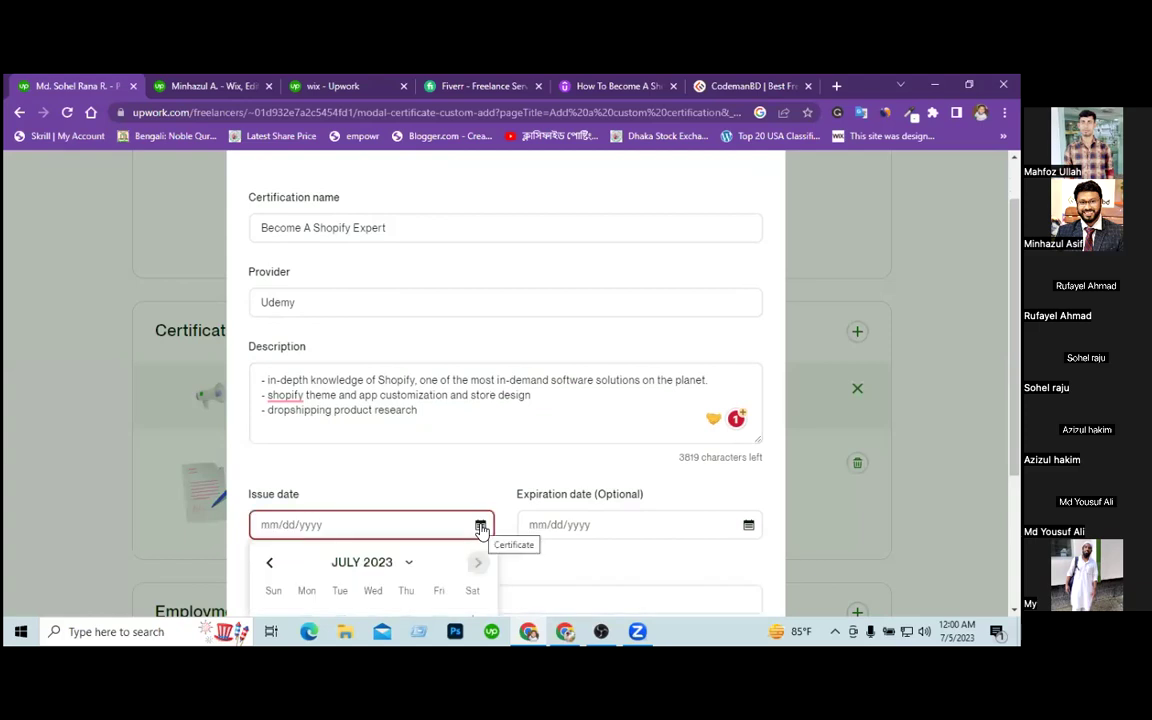
{"action": "scroll", "coordinate": [413, 472], "scroll_direction": "down", "scroll_amount": 4}
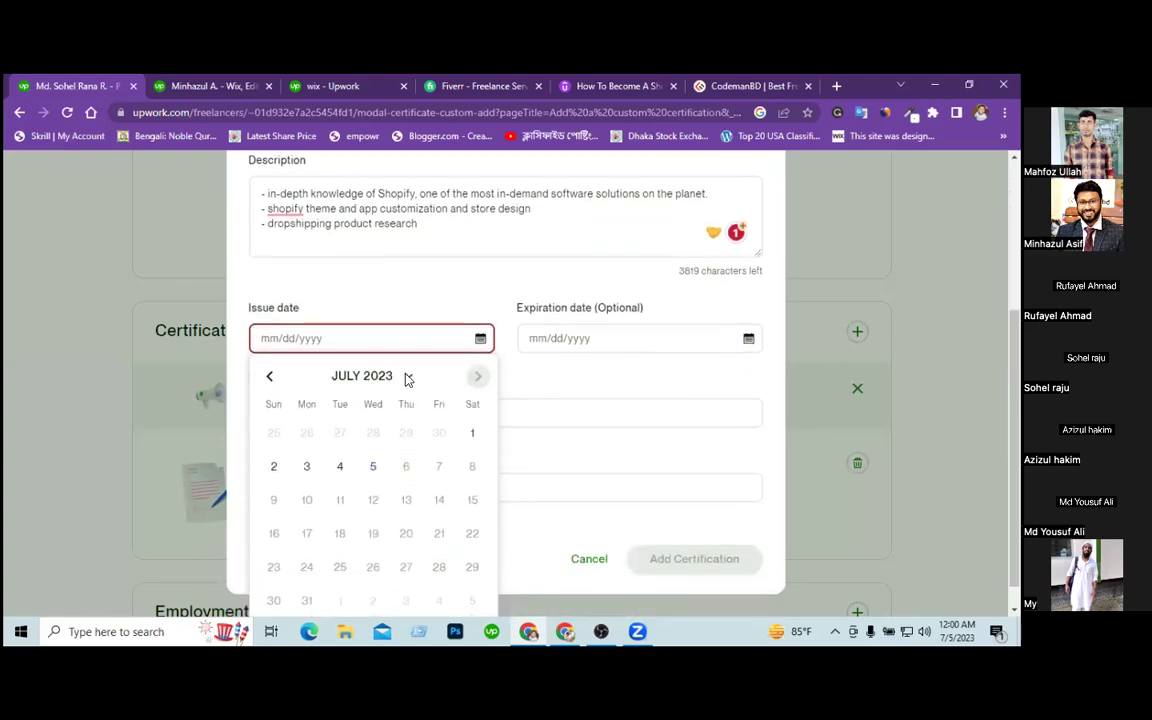
{"action": "left_click", "coordinate": [404, 378]}
{"action": "left_click", "coordinate": [325, 432]}
{"action": "left_click", "coordinate": [421, 430]}
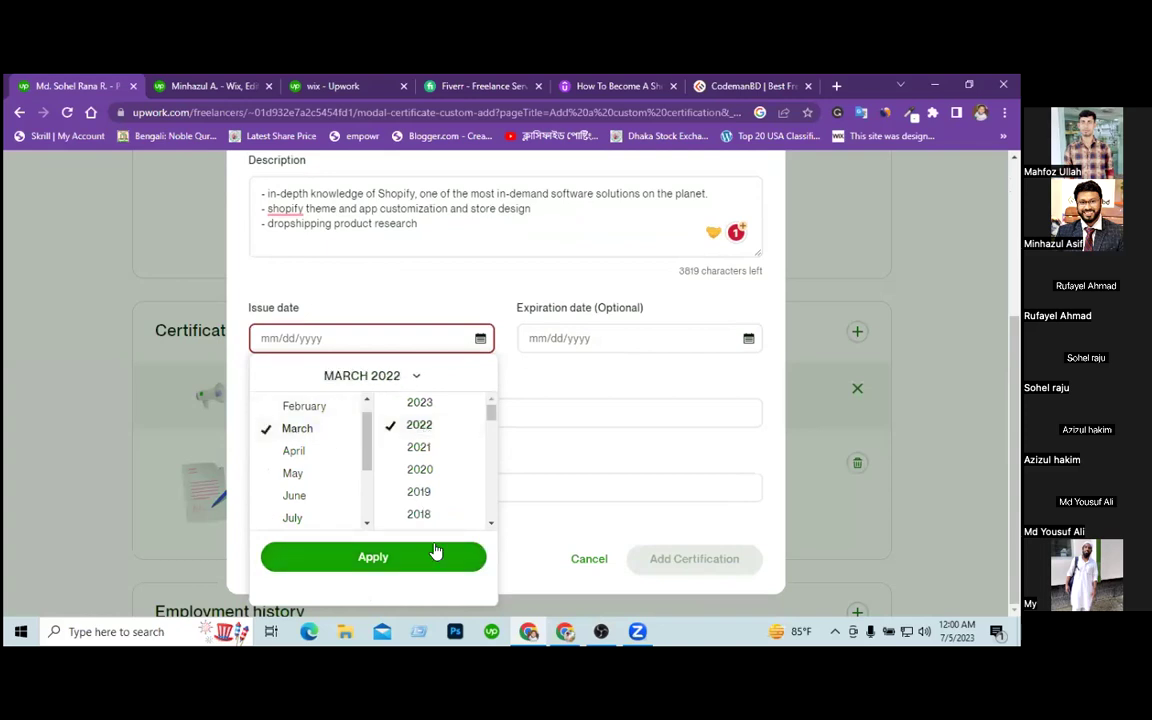
{"action": "left_click", "coordinate": [427, 559]}
{"action": "left_click", "coordinate": [409, 469]}
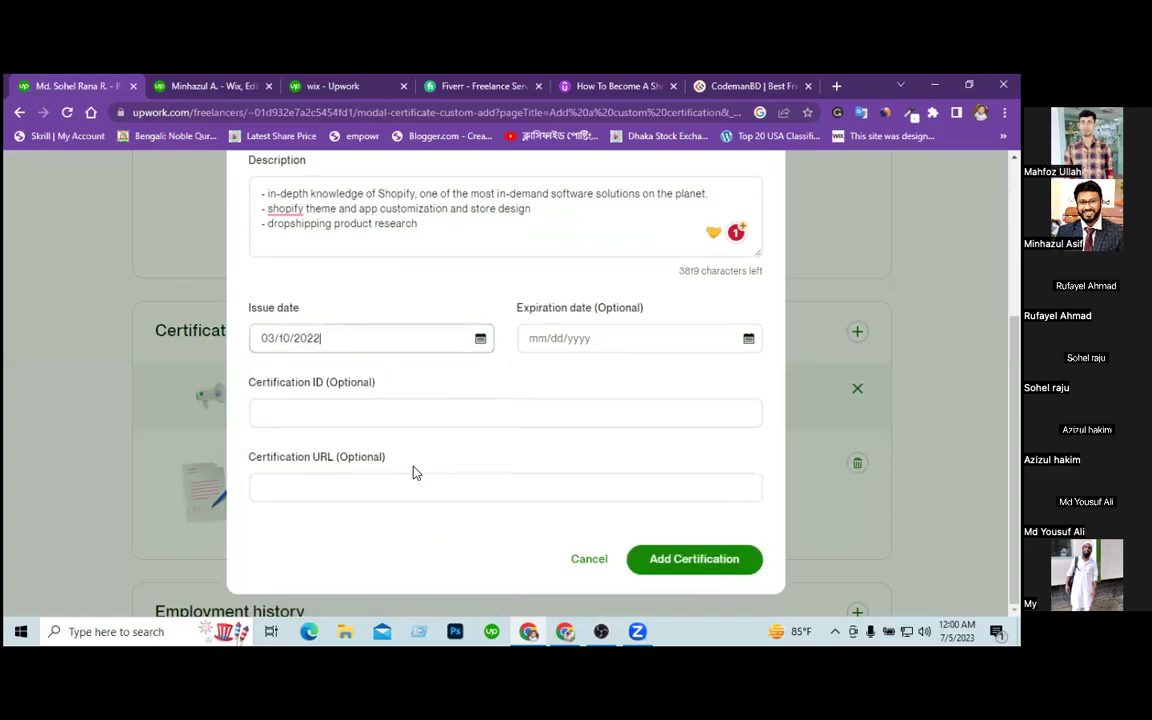
Paste the Udemy course URL as the Certification URL and add the certification.
{"action": "left_click", "coordinate": [598, 88]}
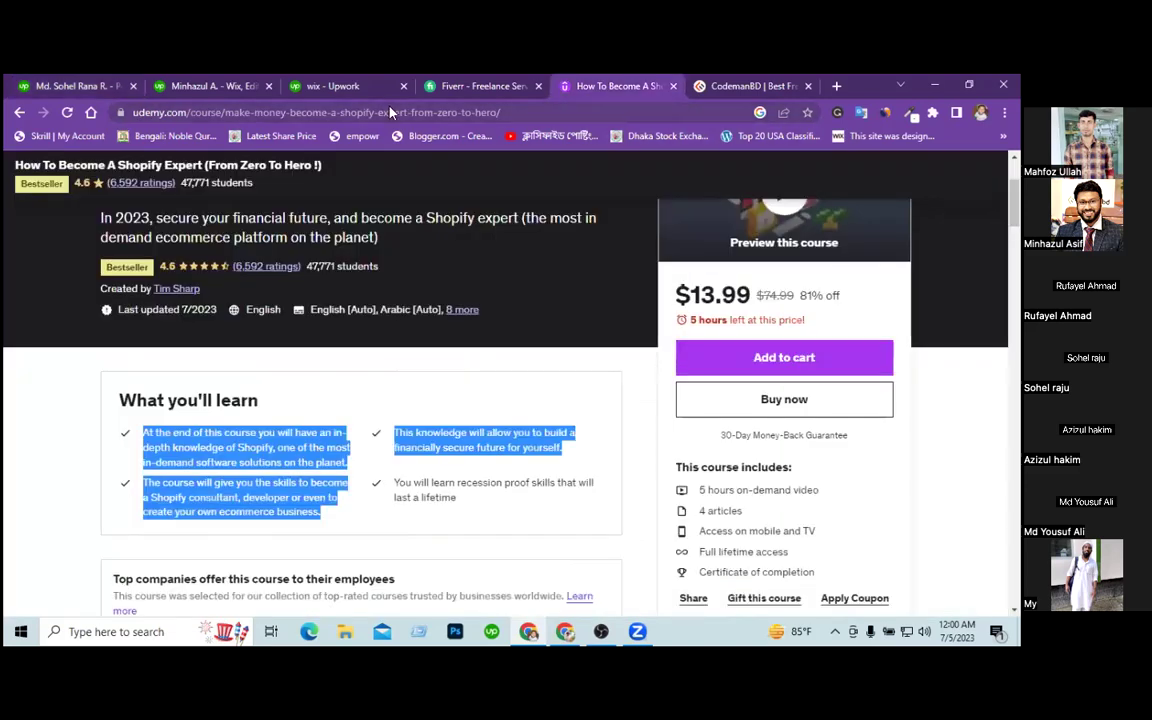
{"action": "right_click", "coordinate": [390, 112]}
{"action": "left_click", "coordinate": [427, 213]}
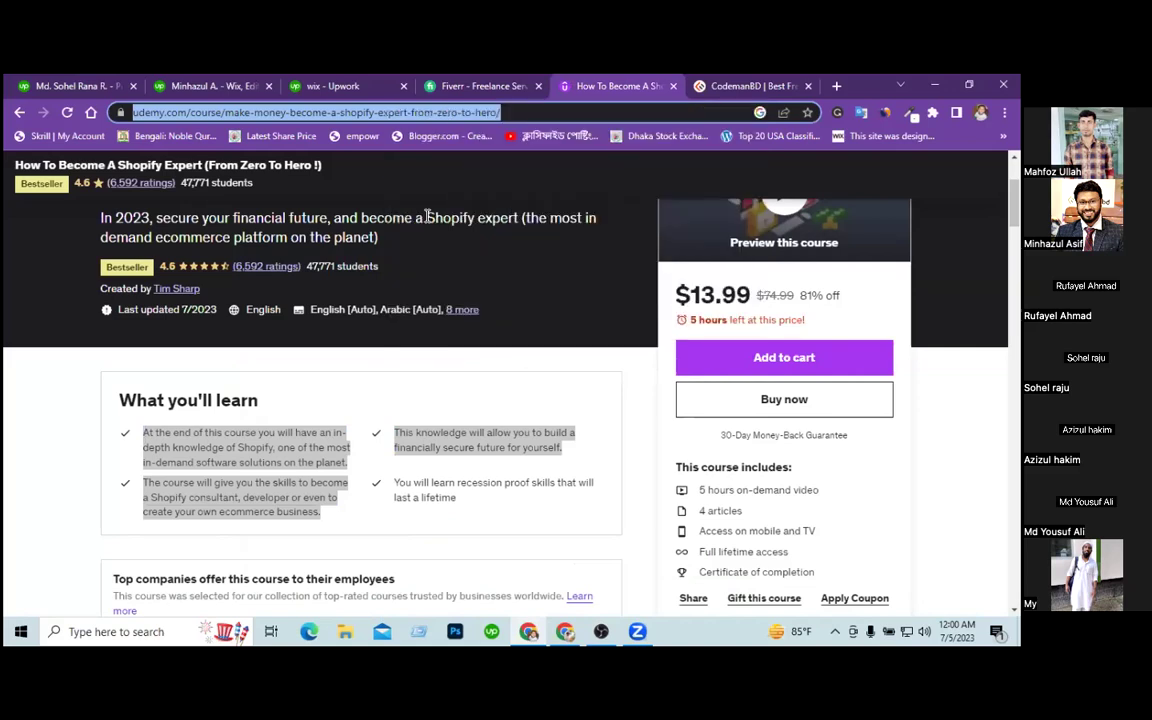
{"action": "left_click", "coordinate": [80, 87]}
{"action": "left_click", "coordinate": [389, 487]}
{"action": "right_click", "coordinate": [390, 490]}
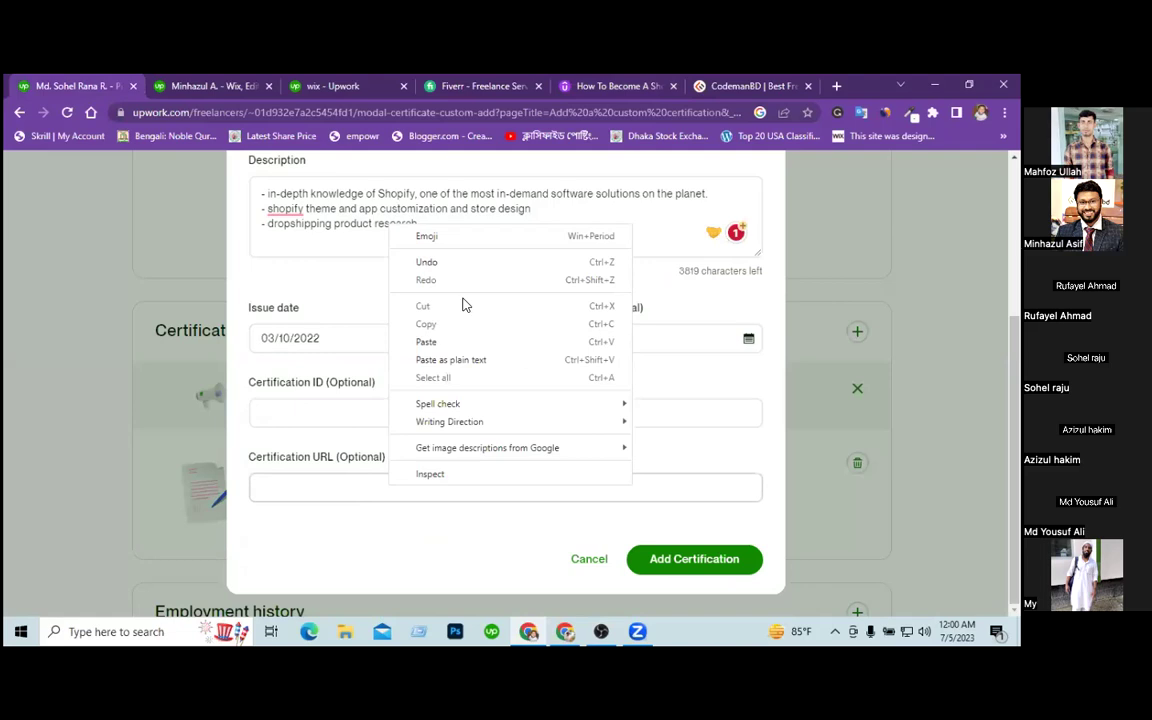
{"action": "left_click", "coordinate": [432, 342]}
{"action": "left_click", "coordinate": [690, 562]}
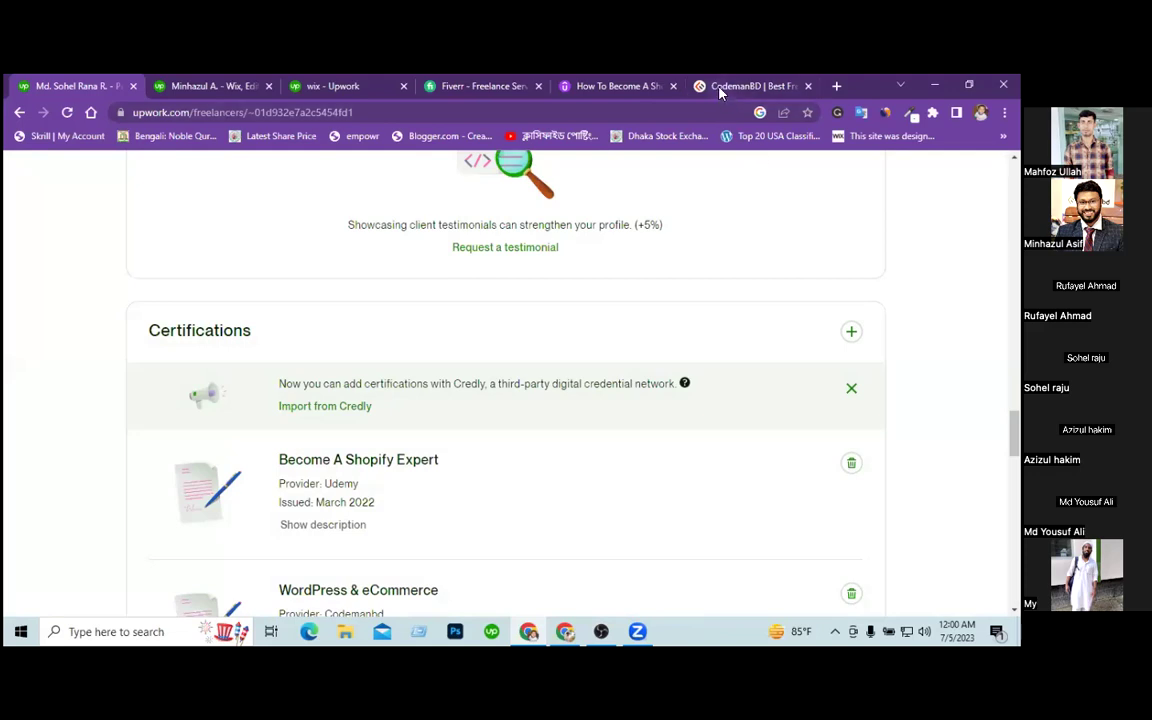
Copy the WordPress & eCommerce course link from CodemanBD's Courses menu, then return to Upwork.
{"action": "left_click", "coordinate": [719, 88]}
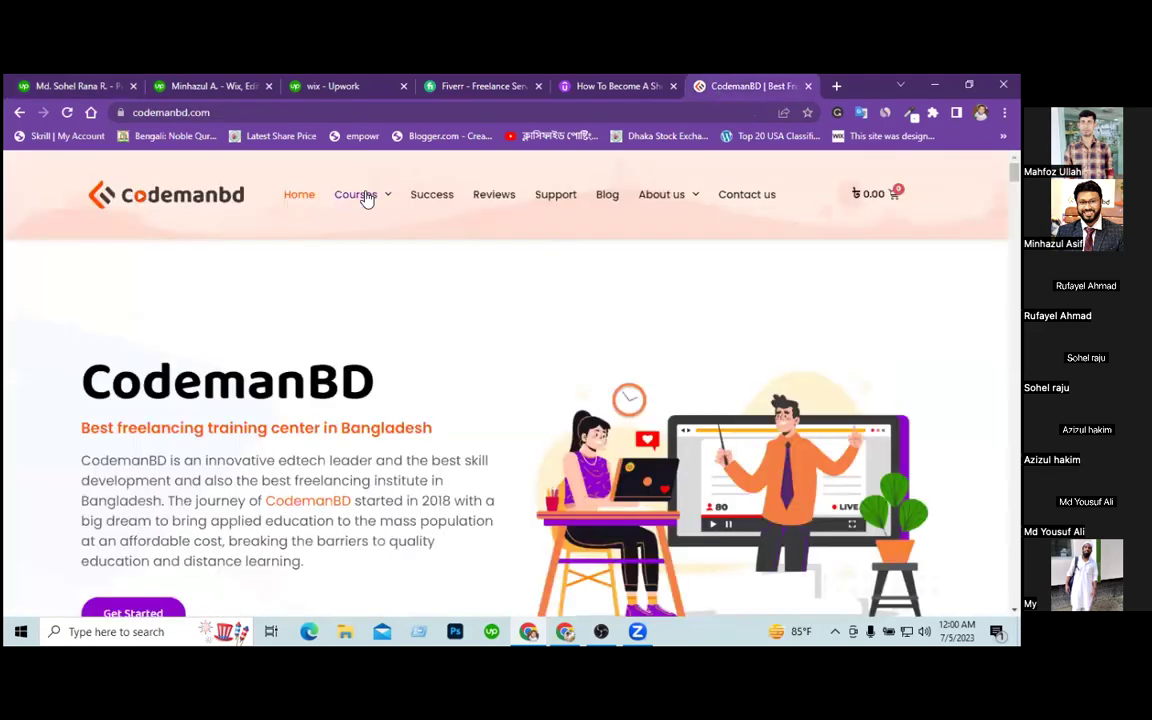
{"action": "mouse_move", "coordinate": [368, 200]}
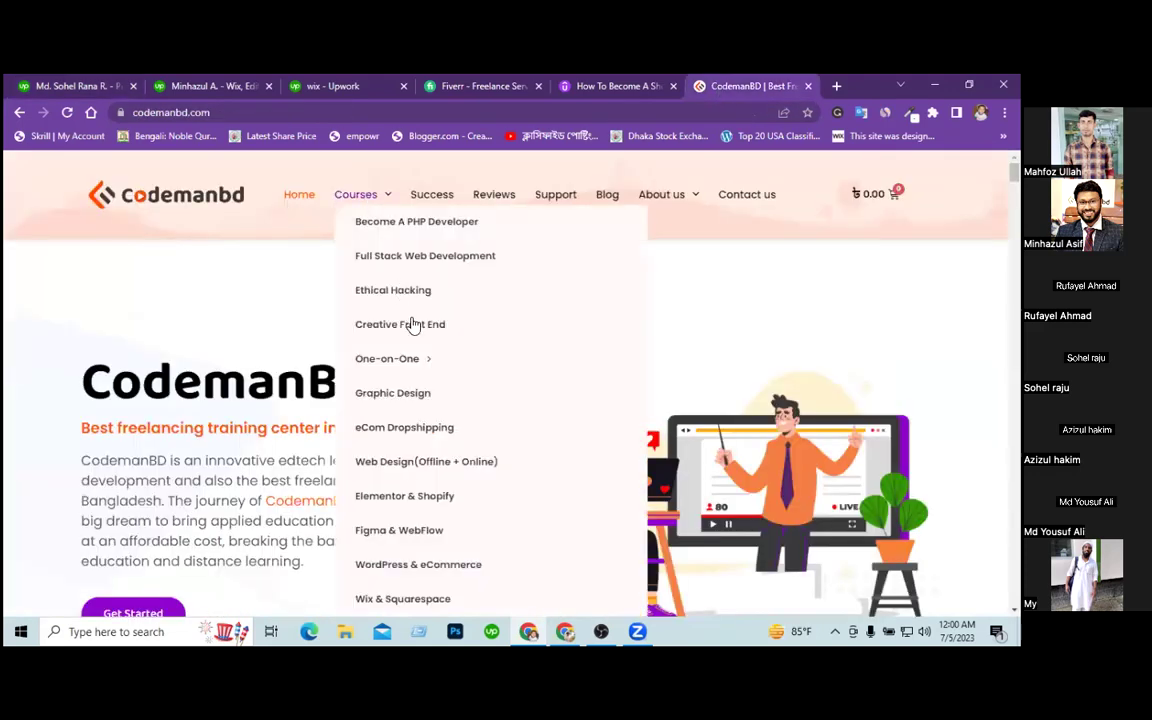
{"action": "right_click", "coordinate": [421, 568]}
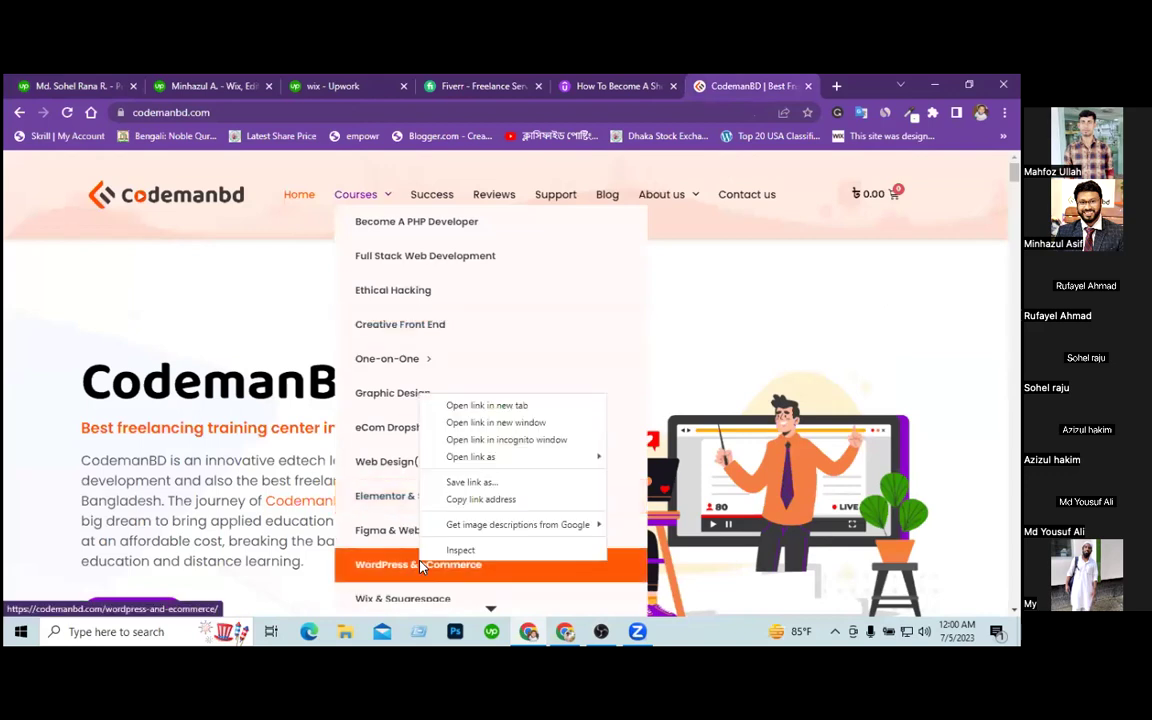
{"action": "left_click", "coordinate": [478, 499]}
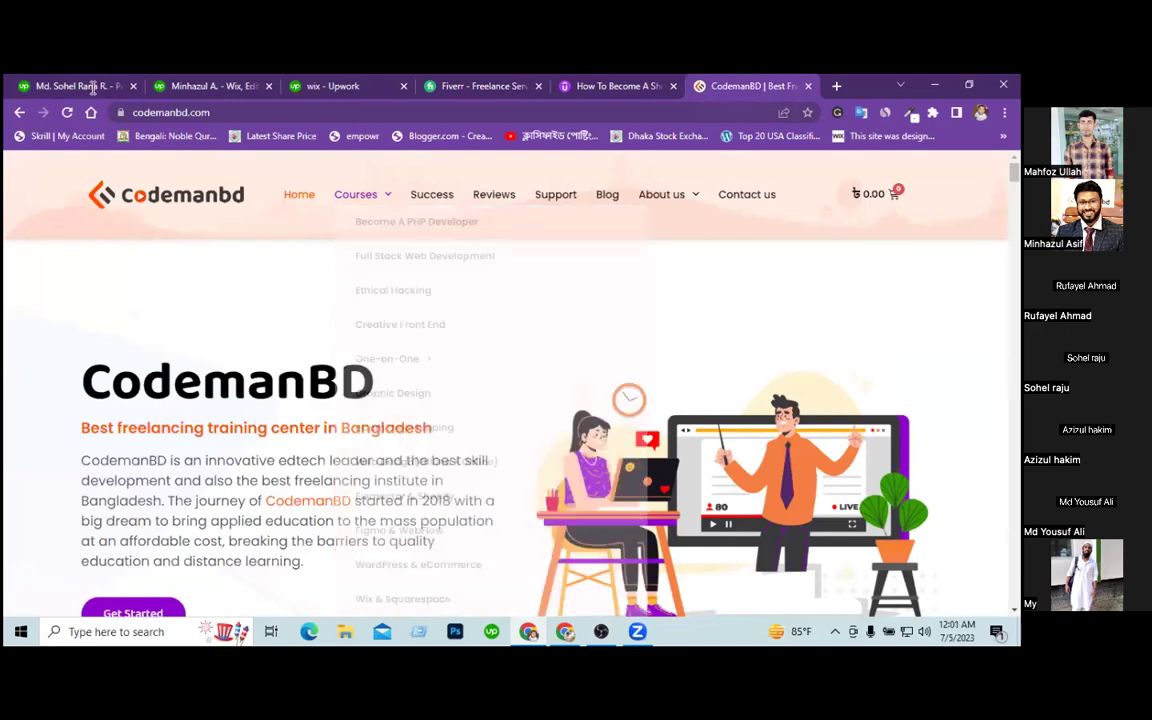
{"action": "key", "text": "ctrl+1"}
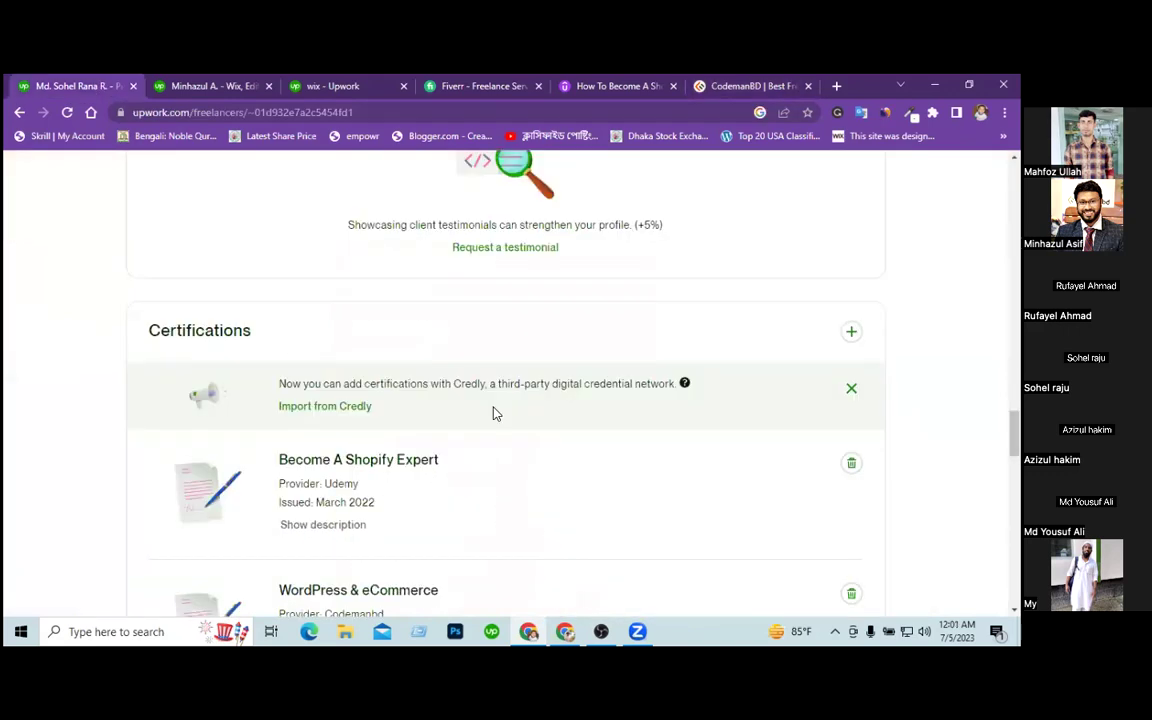
{"action": "scroll", "coordinate": [694, 527], "scroll_direction": "down", "scroll_amount": 1}
{"action": "scroll", "coordinate": [698, 528], "scroll_direction": "down", "scroll_amount": 1}
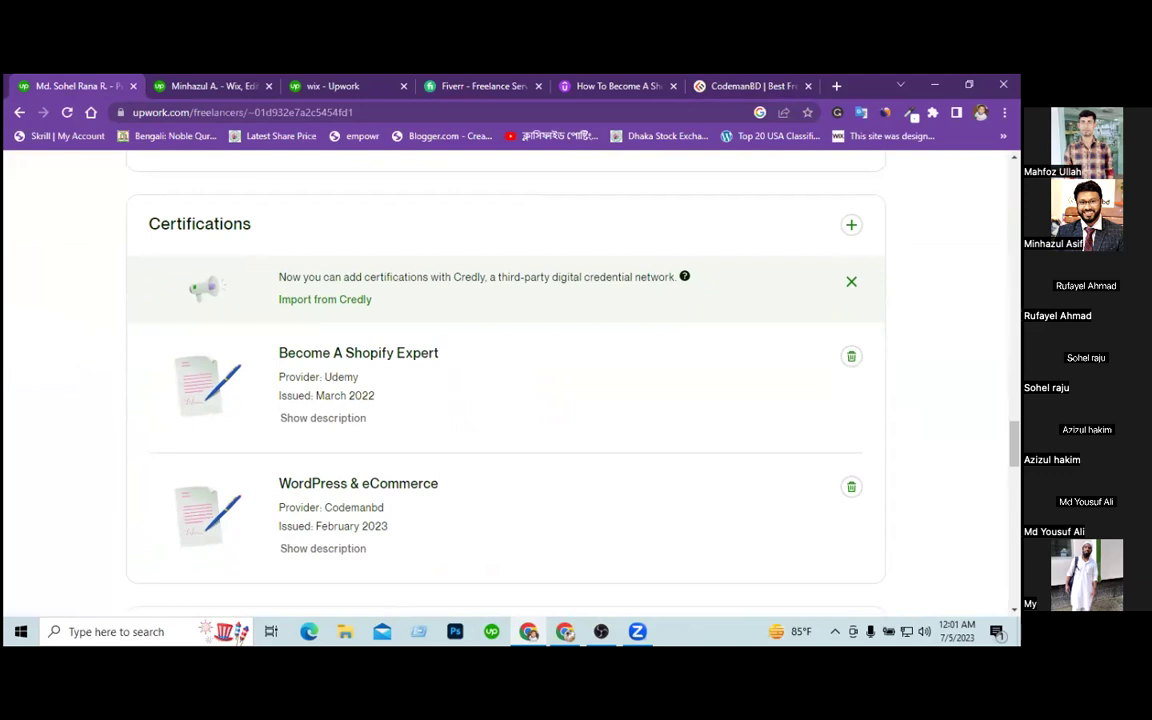
{"action": "left_click", "coordinate": [292, 549]}
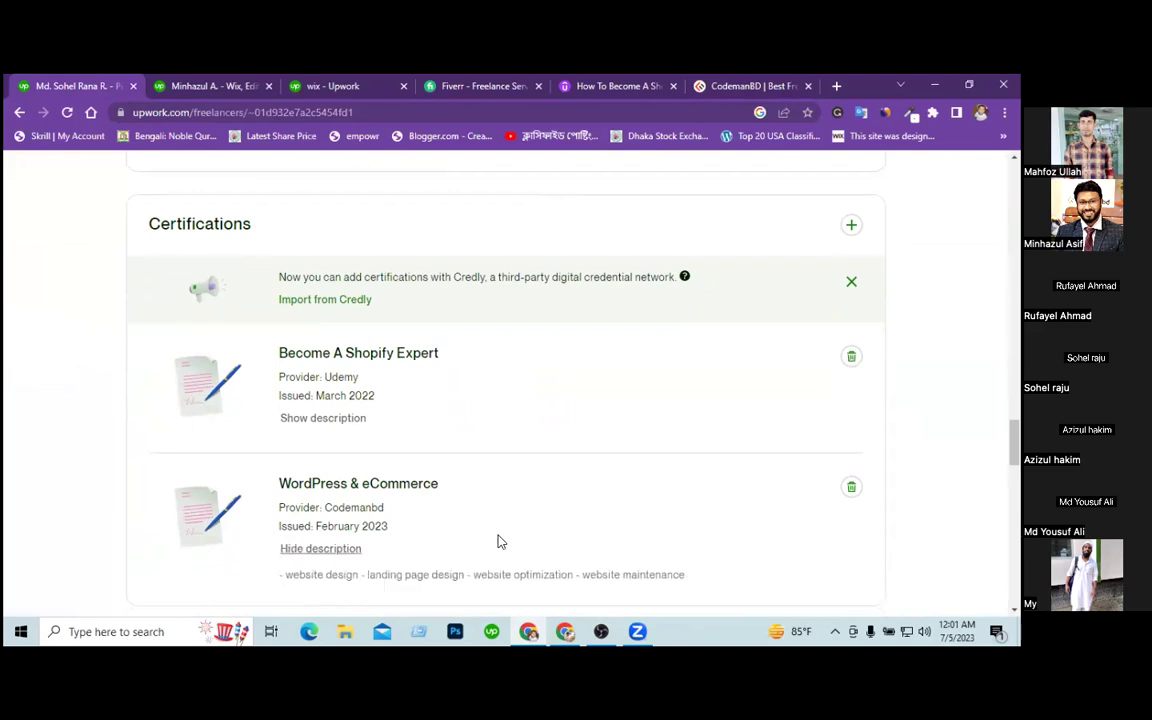
{"action": "scroll", "coordinate": [497, 541], "scroll_direction": "down", "scroll_amount": 1}
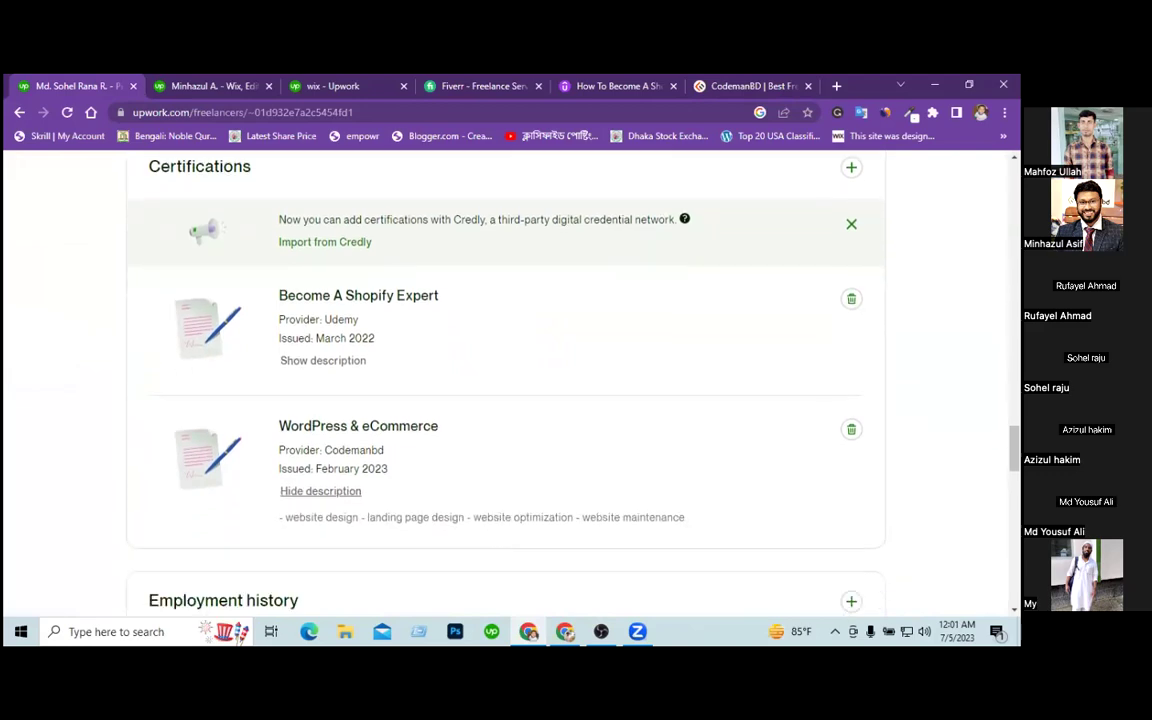
{"action": "scroll", "coordinate": [505, 380], "scroll_direction": "up", "scroll_amount": 4}
{"action": "scroll", "coordinate": [505, 380], "scroll_direction": "up", "scroll_amount": 1}
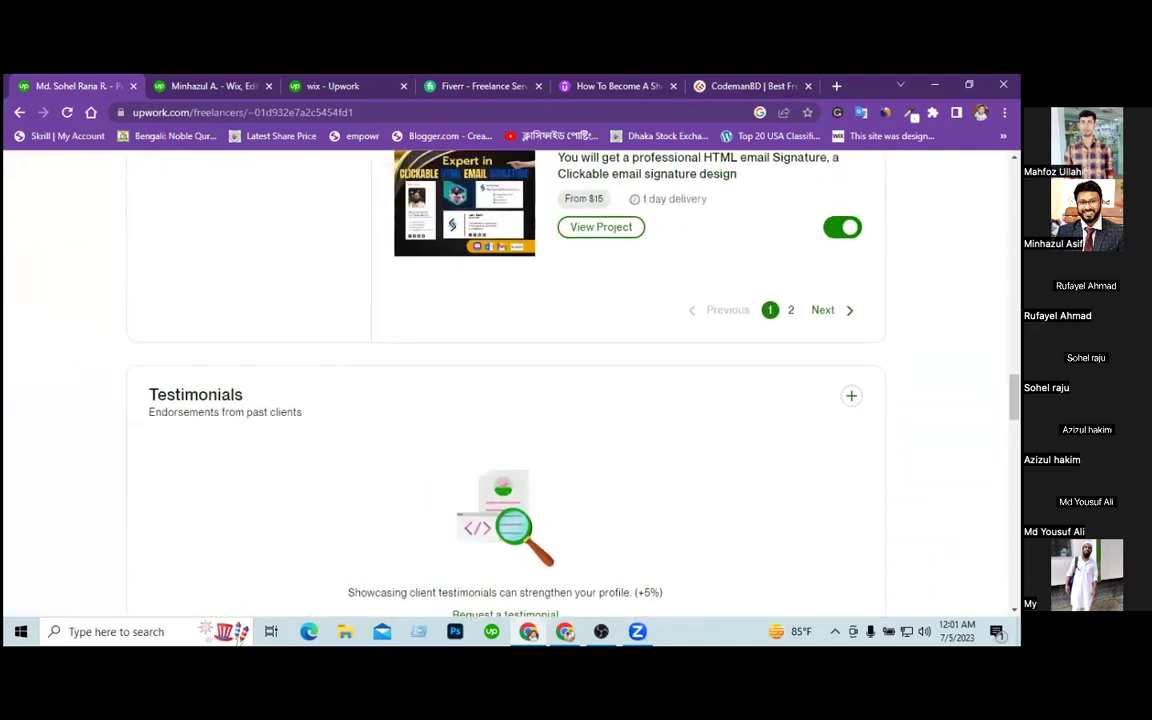
{"action": "scroll", "coordinate": [505, 380], "scroll_direction": "up", "scroll_amount": 5}
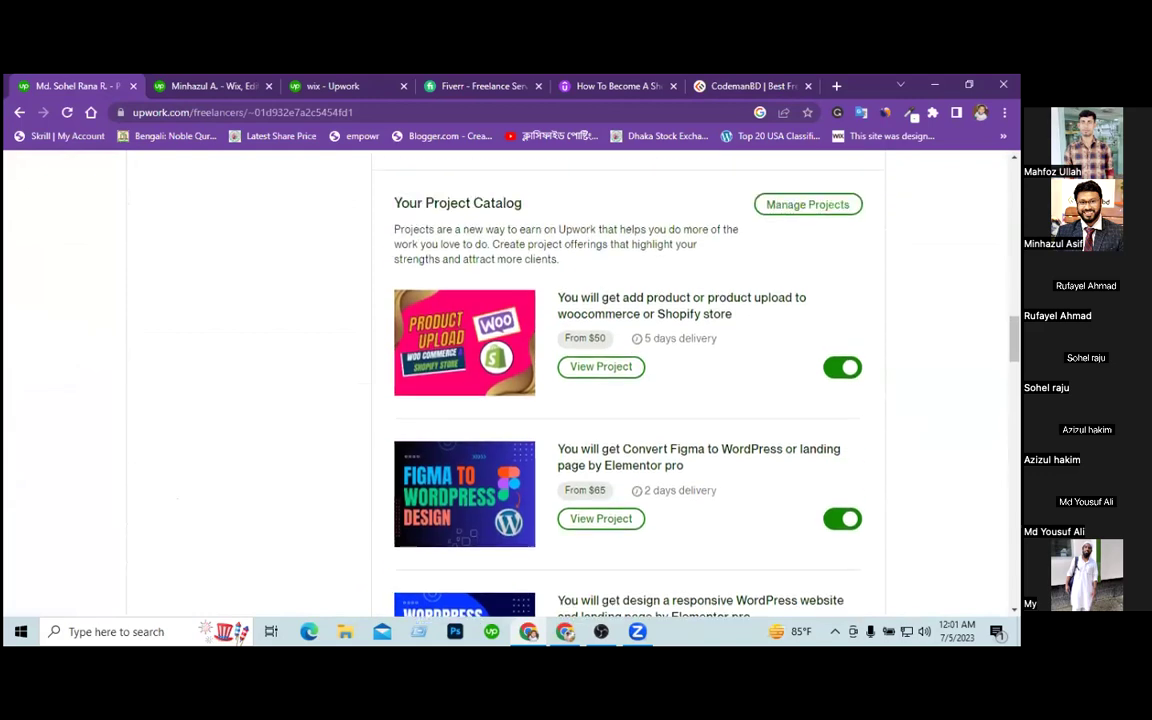
{"action": "scroll", "coordinate": [505, 380], "scroll_direction": "up", "scroll_amount": 2}
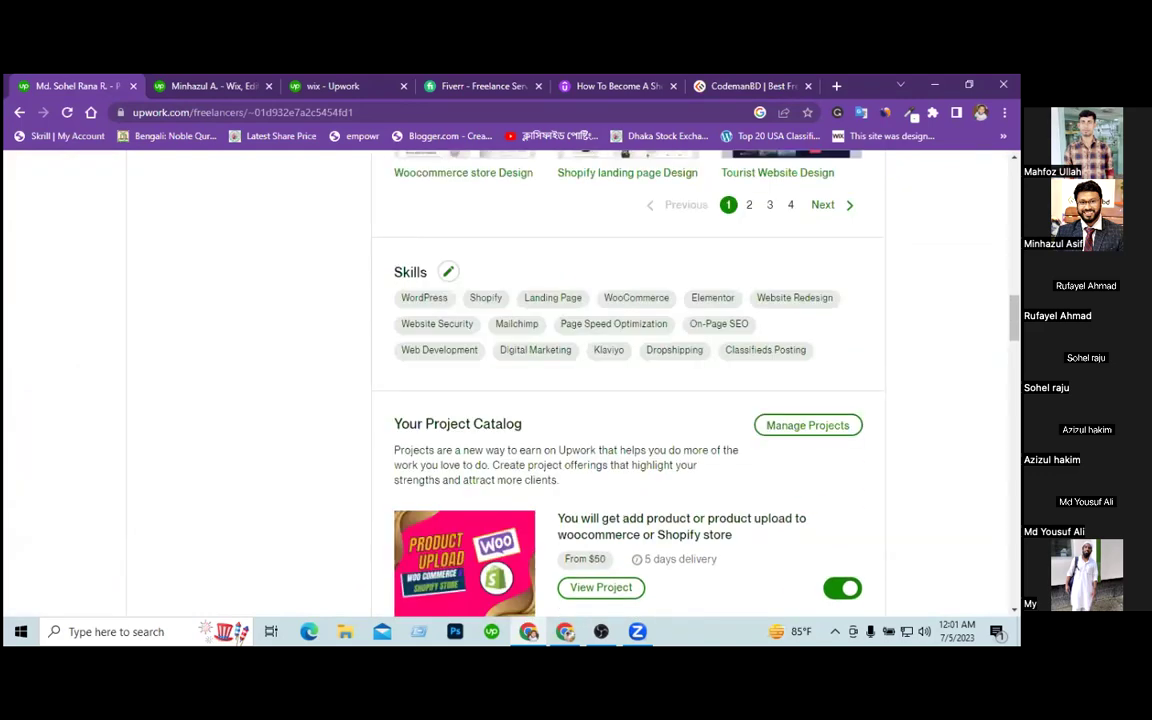
{"action": "scroll", "coordinate": [505, 380], "scroll_direction": "up", "scroll_amount": 13}
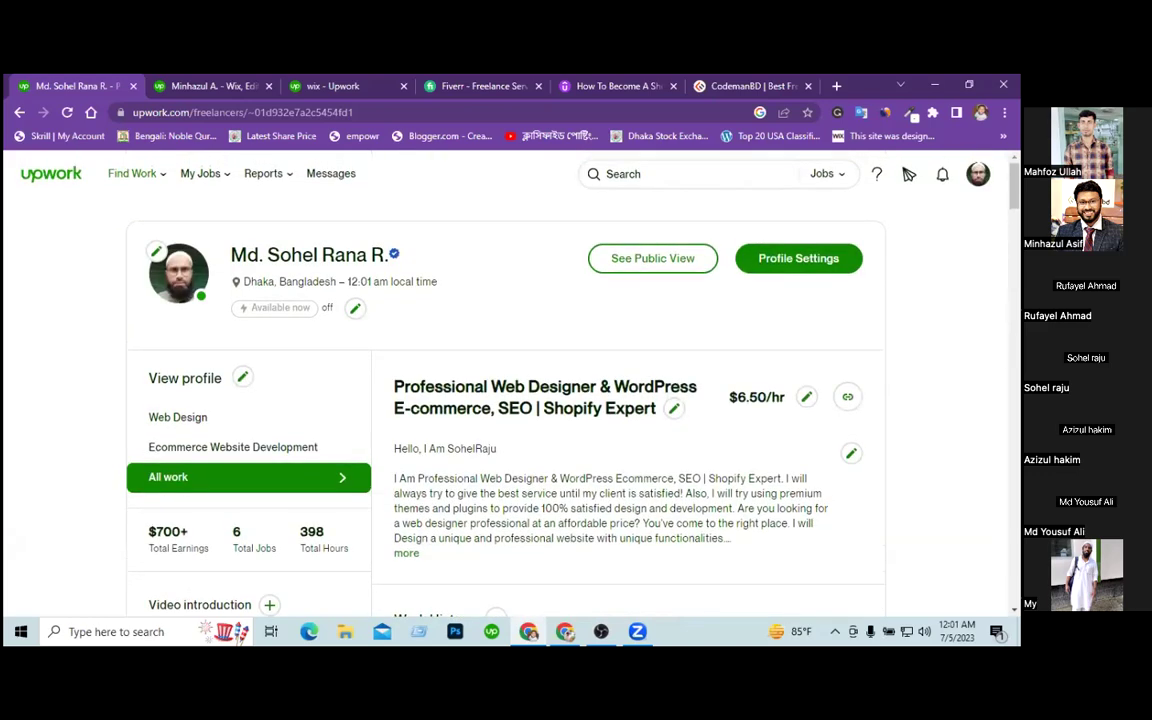
{"action": "scroll", "coordinate": [505, 380], "scroll_direction": "down", "scroll_amount": 1}
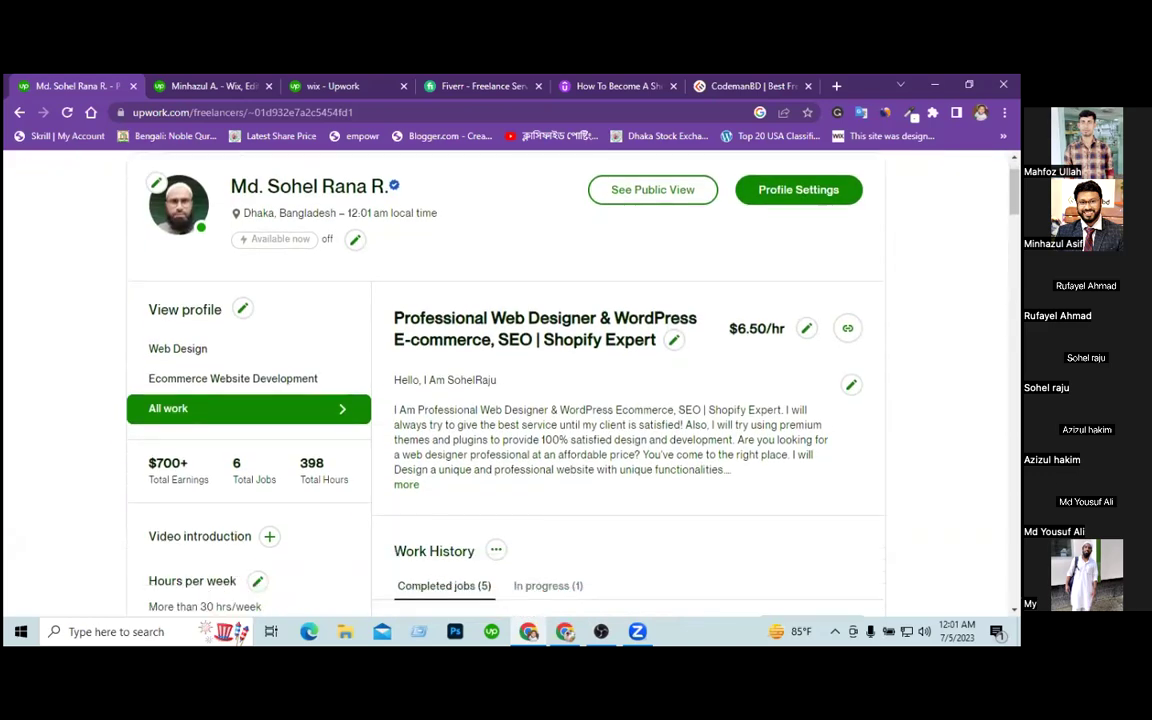
{"action": "scroll", "coordinate": [505, 380], "scroll_direction": "down", "scroll_amount": 3}
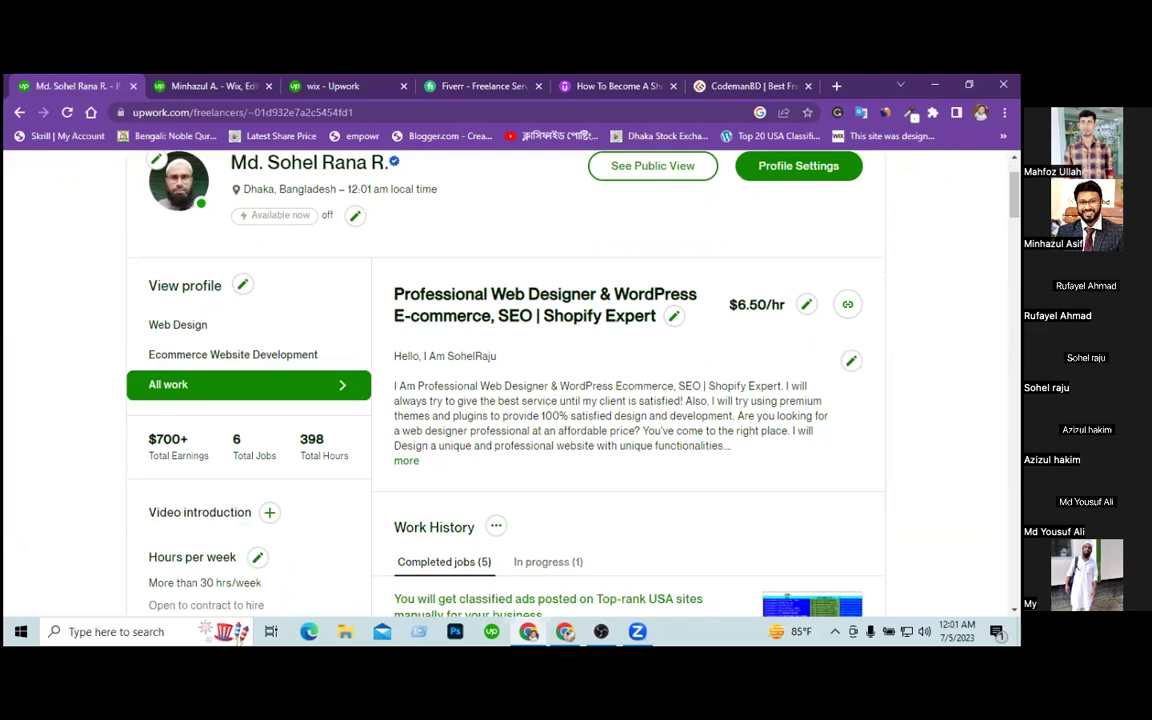
{"action": "scroll", "coordinate": [305, 298], "scroll_direction": "up", "scroll_amount": 3}
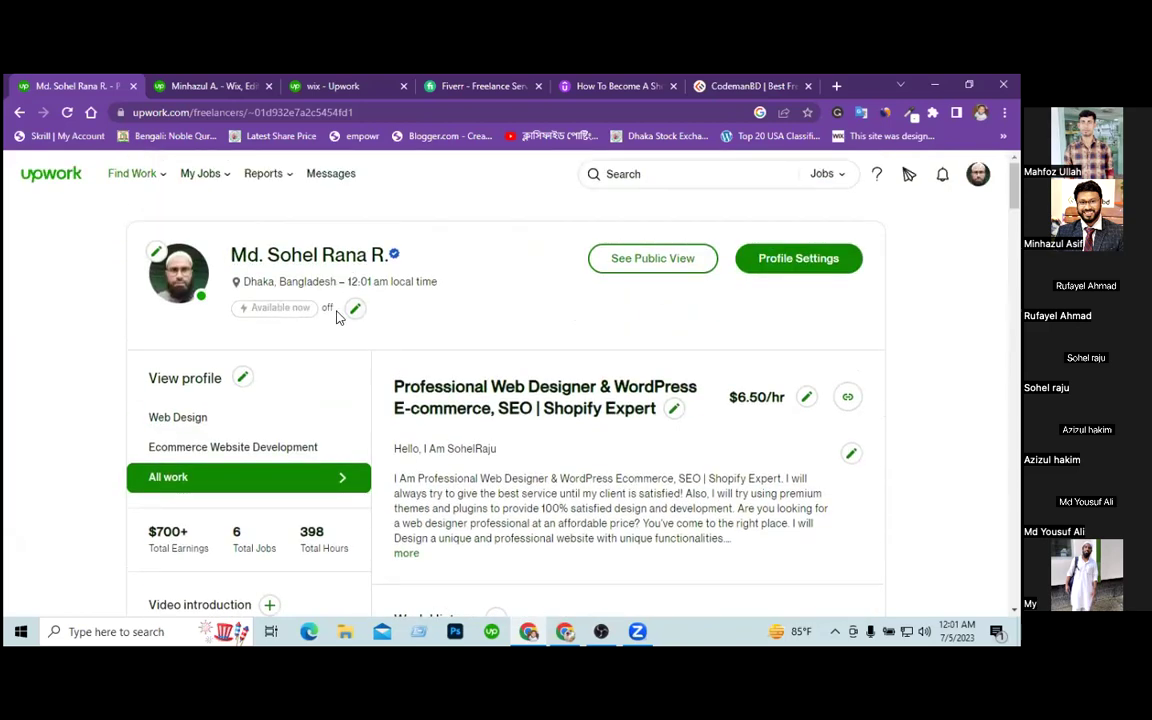
{"action": "scroll", "coordinate": [85, 492], "scroll_direction": "down", "scroll_amount": 1}
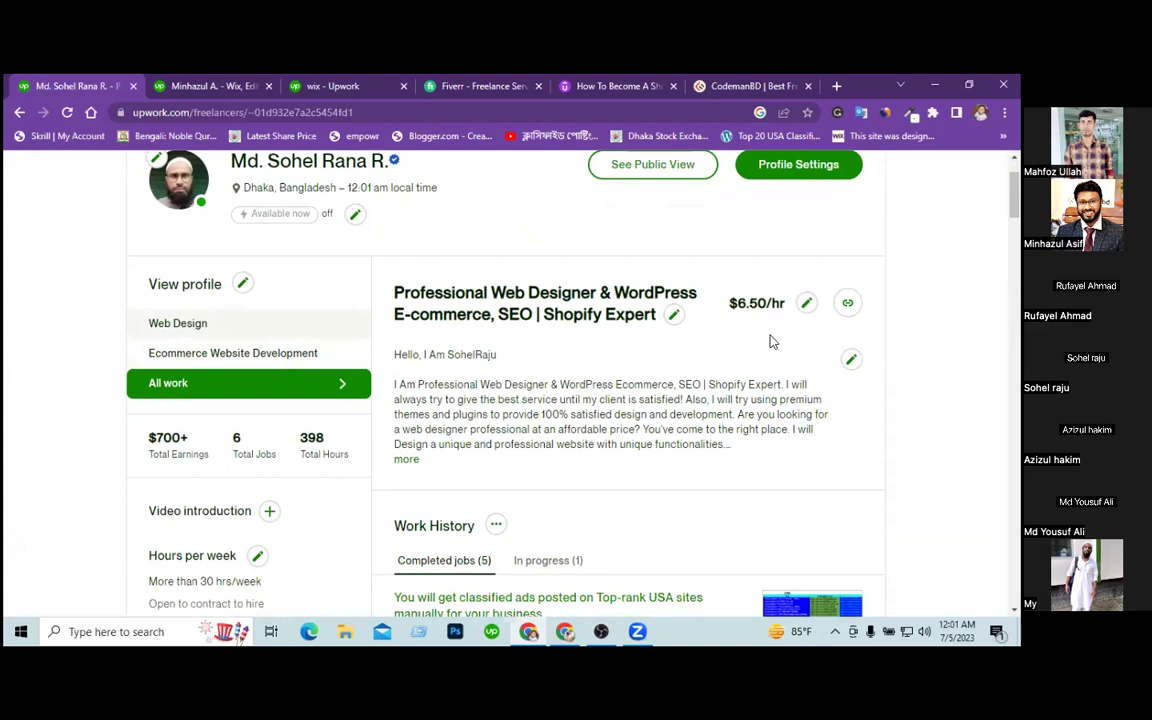
{"action": "scroll", "coordinate": [770, 337], "scroll_direction": "down", "scroll_amount": 2}
{"action": "scroll", "coordinate": [787, 461], "scroll_direction": "down", "scroll_amount": 1}
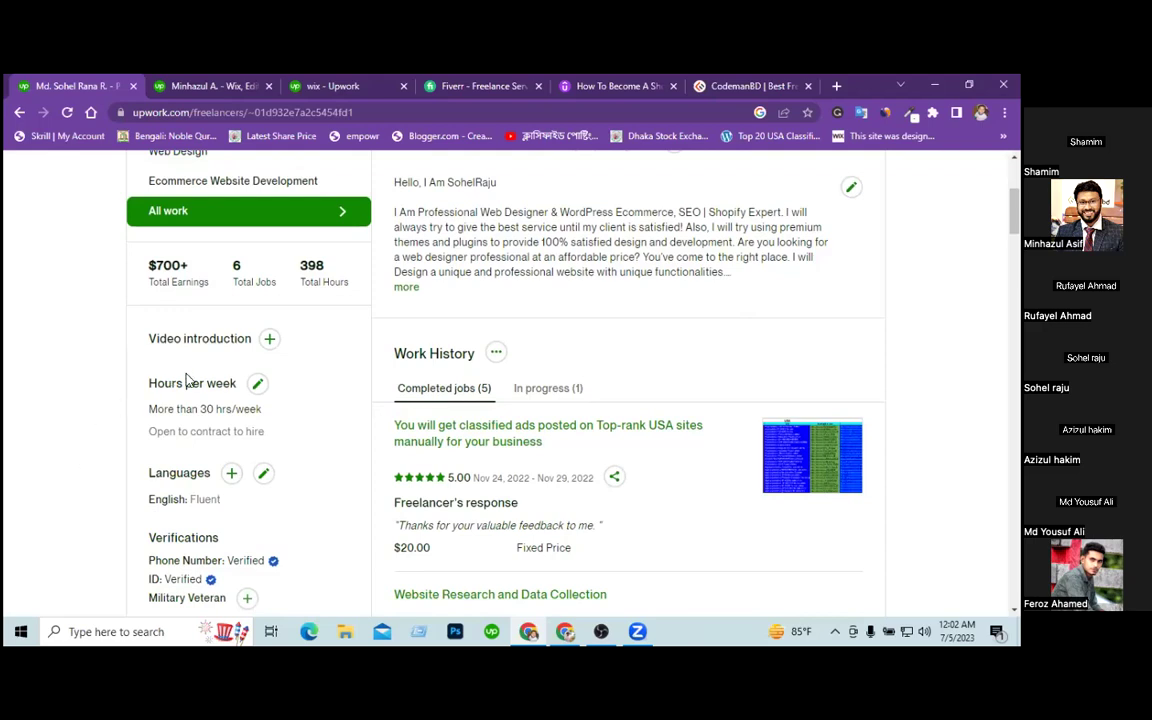
Set hours per week to 'Less than 30 hrs/week' and save the availability.
{"action": "left_click", "coordinate": [258, 385]}
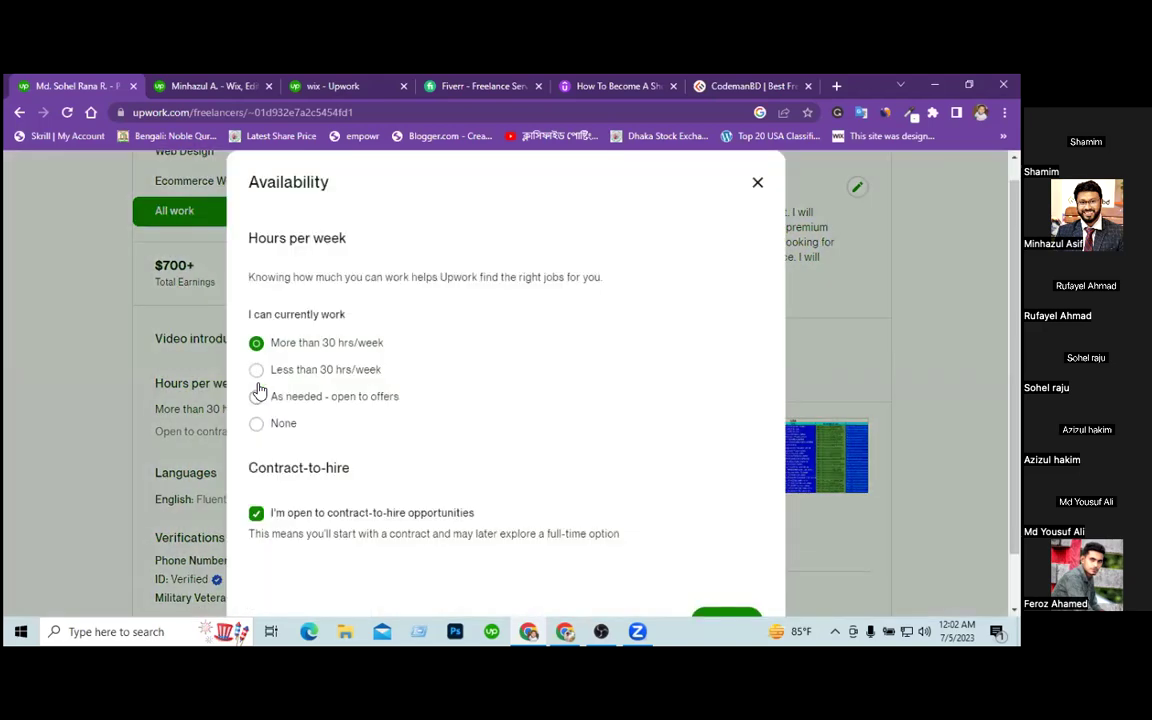
{"action": "left_click", "coordinate": [343, 372]}
{"action": "left_click", "coordinate": [342, 400]}
{"action": "left_click", "coordinate": [340, 374]}
{"action": "left_click", "coordinate": [330, 343]}
{"action": "left_click", "coordinate": [337, 369]}
{"action": "left_click", "coordinate": [332, 345]}
{"action": "left_click", "coordinate": [337, 369]}
{"action": "left_click", "coordinate": [716, 608]}
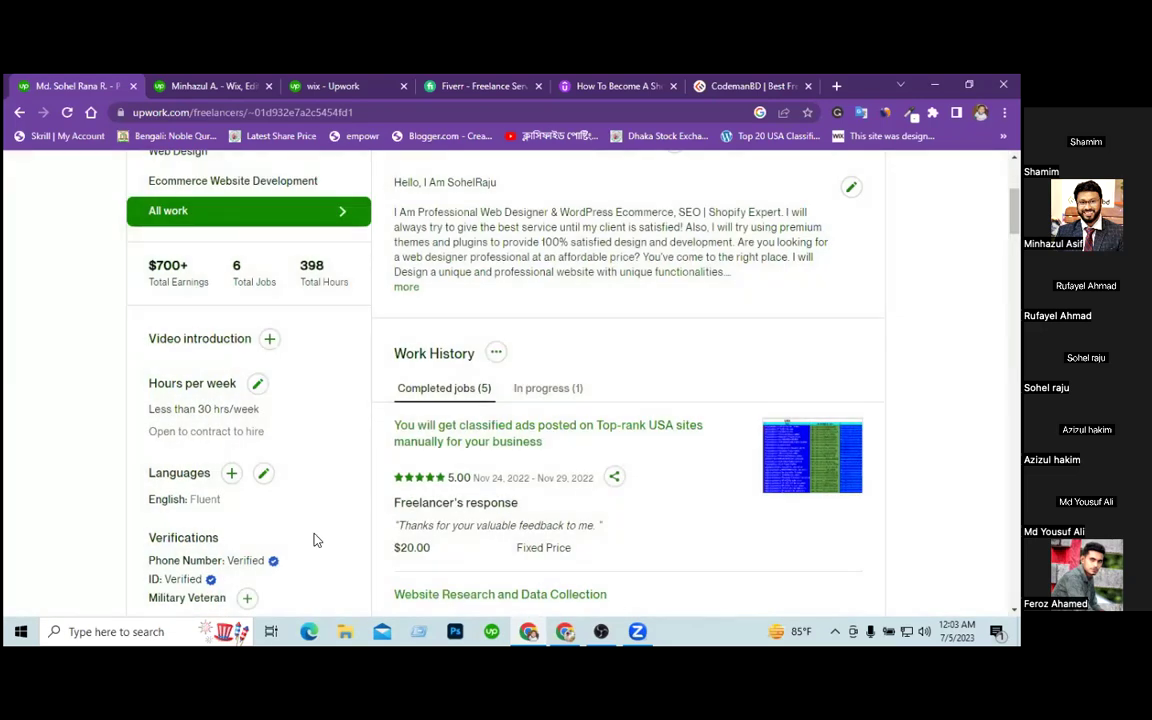
{"action": "scroll", "coordinate": [113, 480], "scroll_direction": "down", "scroll_amount": 3}
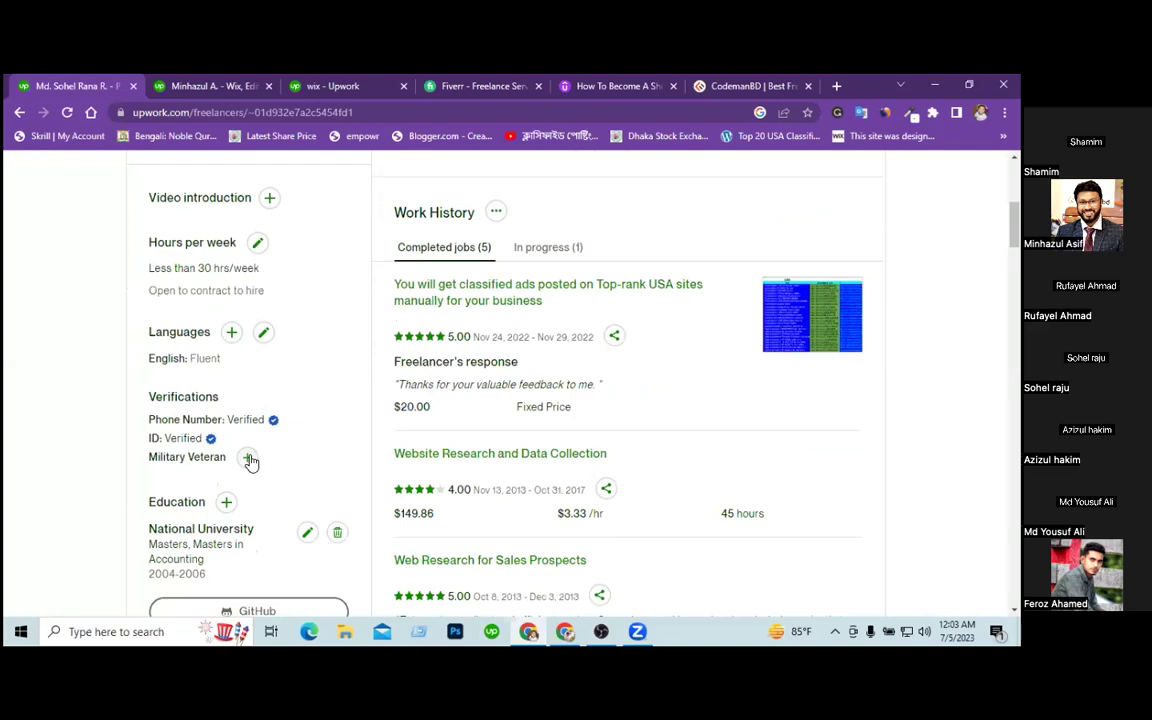
{"action": "left_click", "coordinate": [249, 459]}
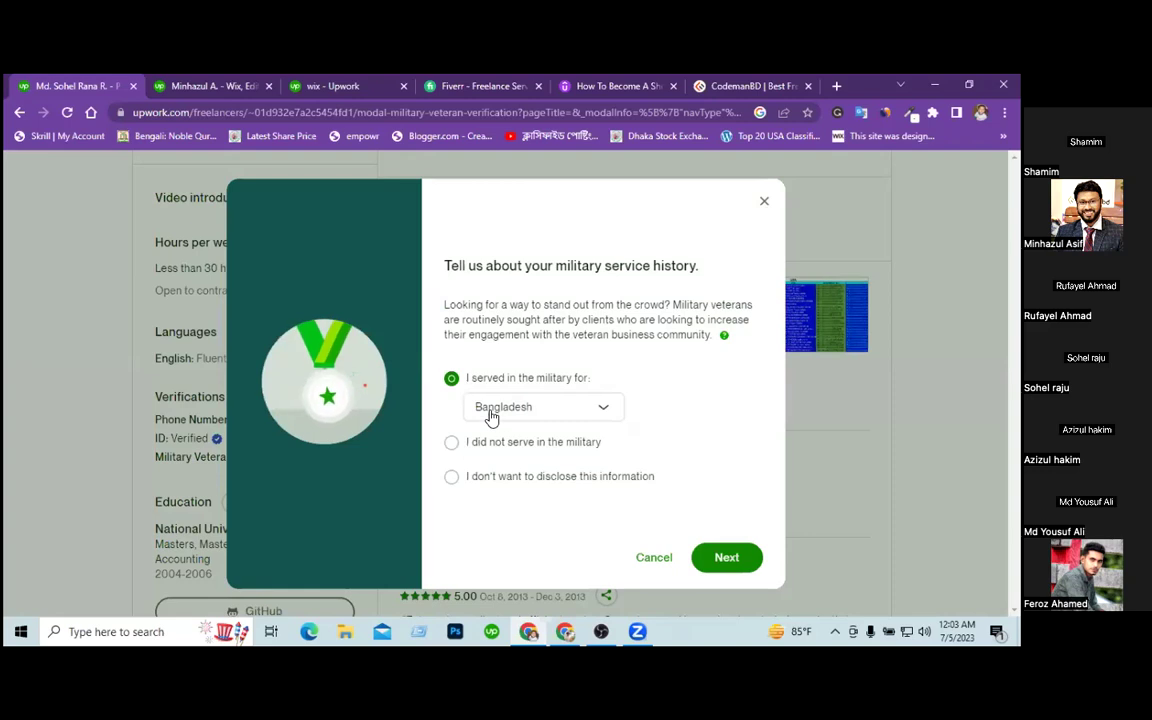
{"action": "left_click", "coordinate": [726, 557]}
{"action": "left_click", "coordinate": [323, 328]}
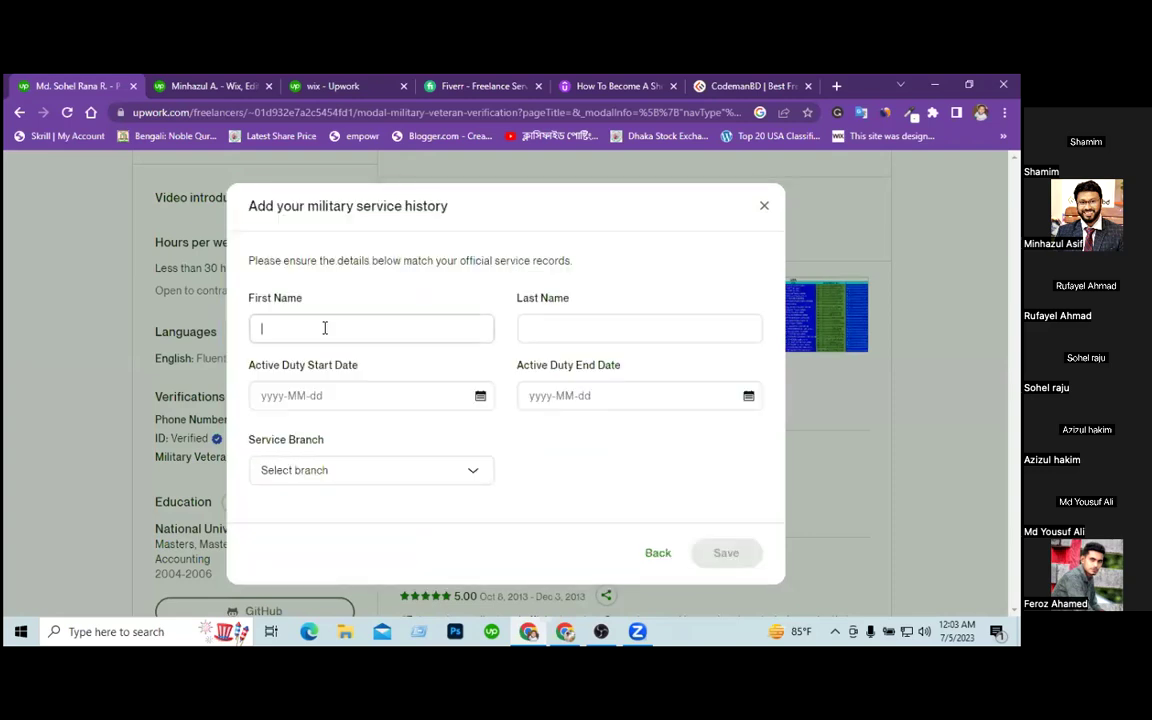
{"action": "left_click", "coordinate": [334, 478]}
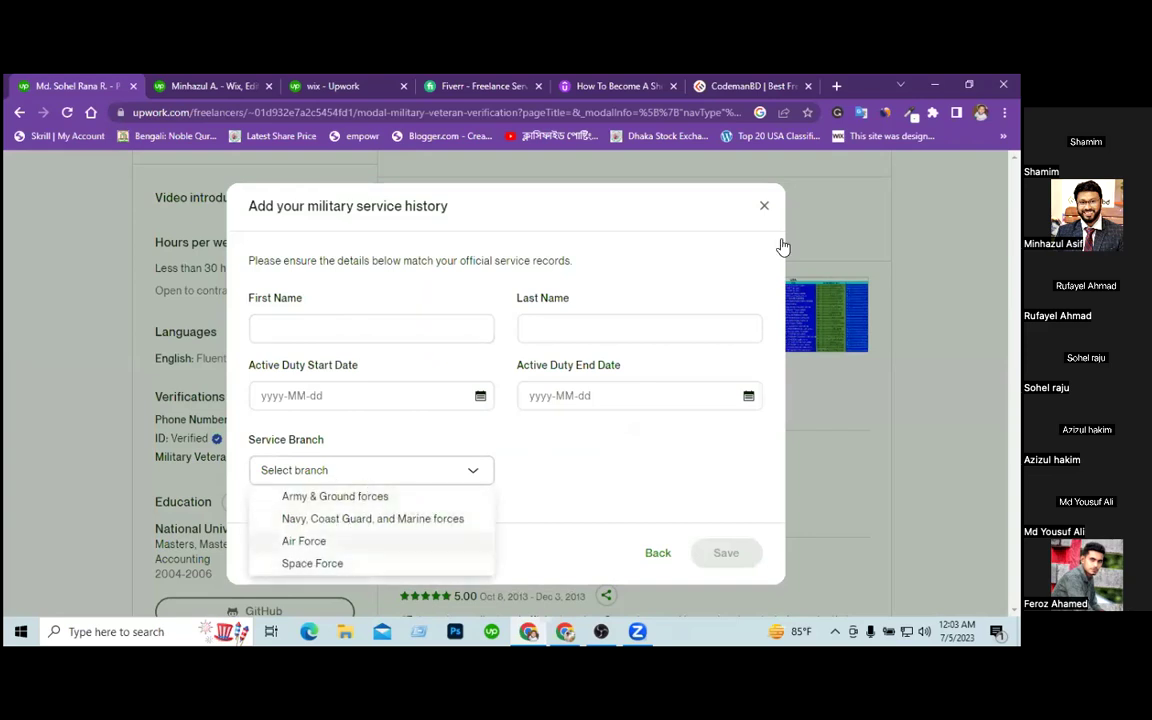
{"action": "left_click", "coordinate": [765, 209]}
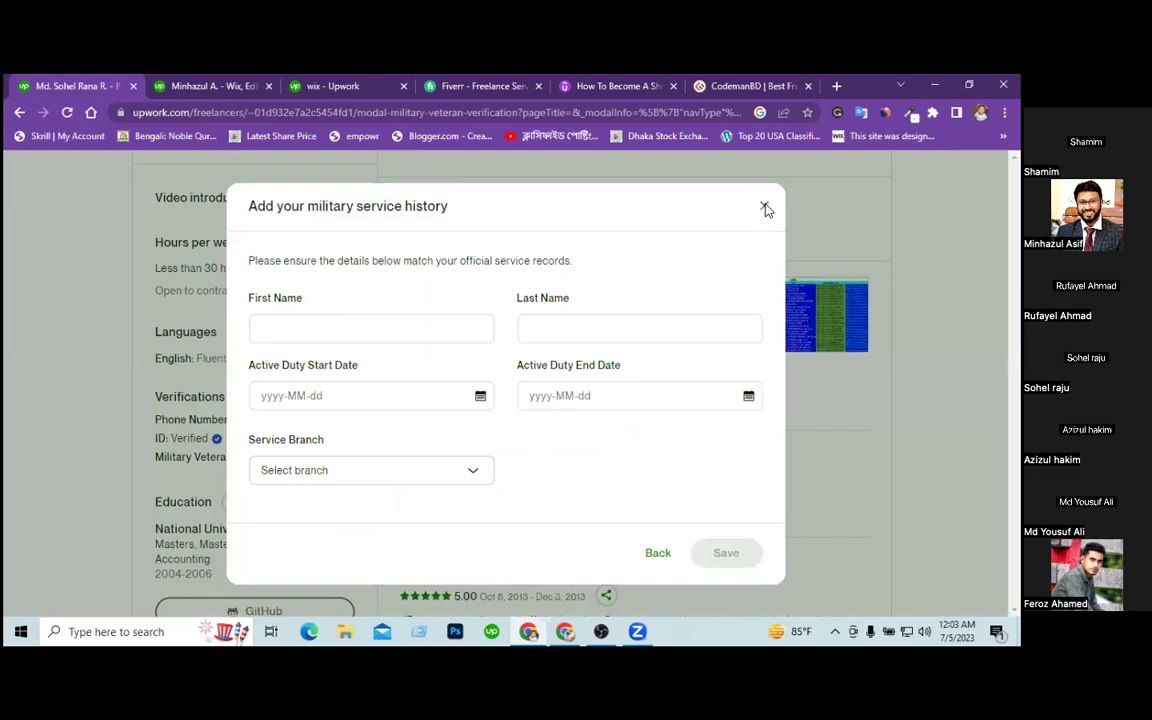
{"action": "left_click", "coordinate": [765, 209]}
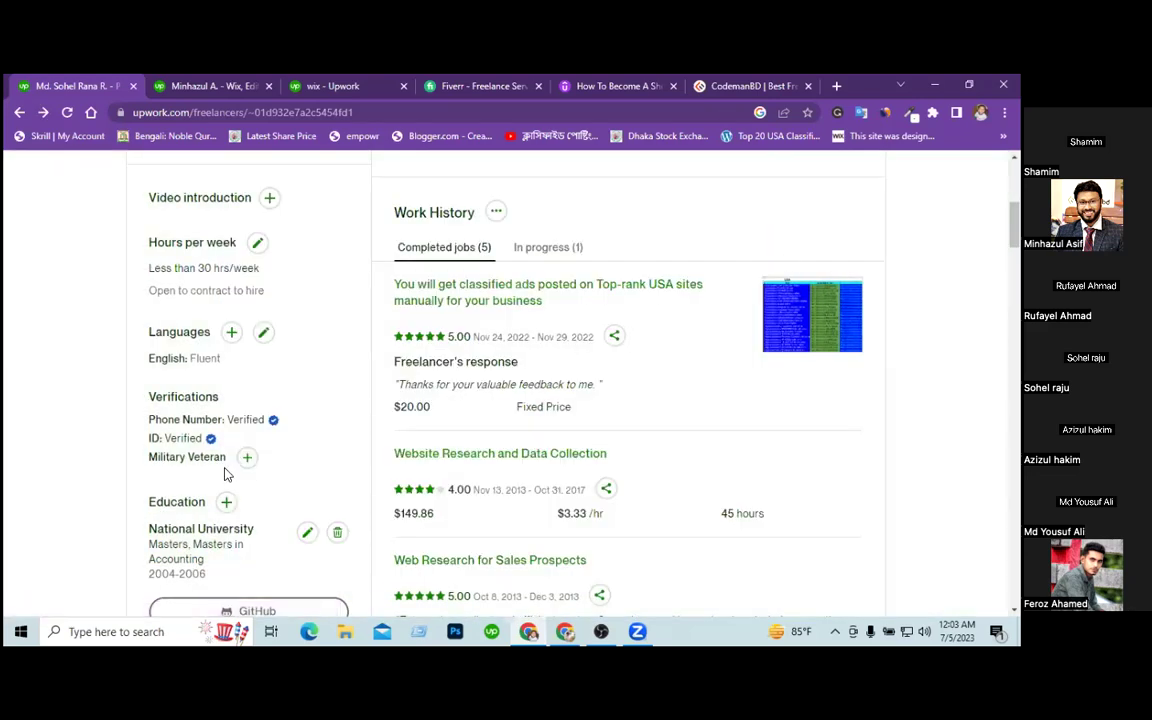
{"action": "scroll", "coordinate": [77, 466], "scroll_direction": "down", "scroll_amount": 1}
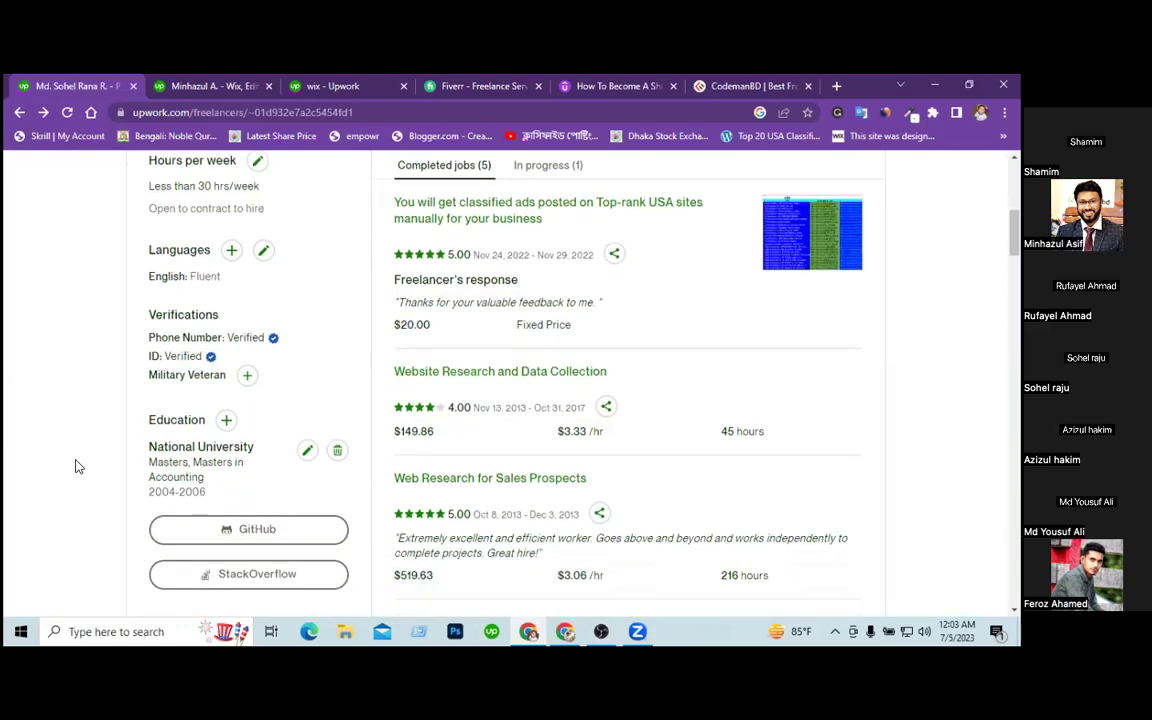
{"action": "scroll", "coordinate": [77, 466], "scroll_direction": "down", "scroll_amount": 2}
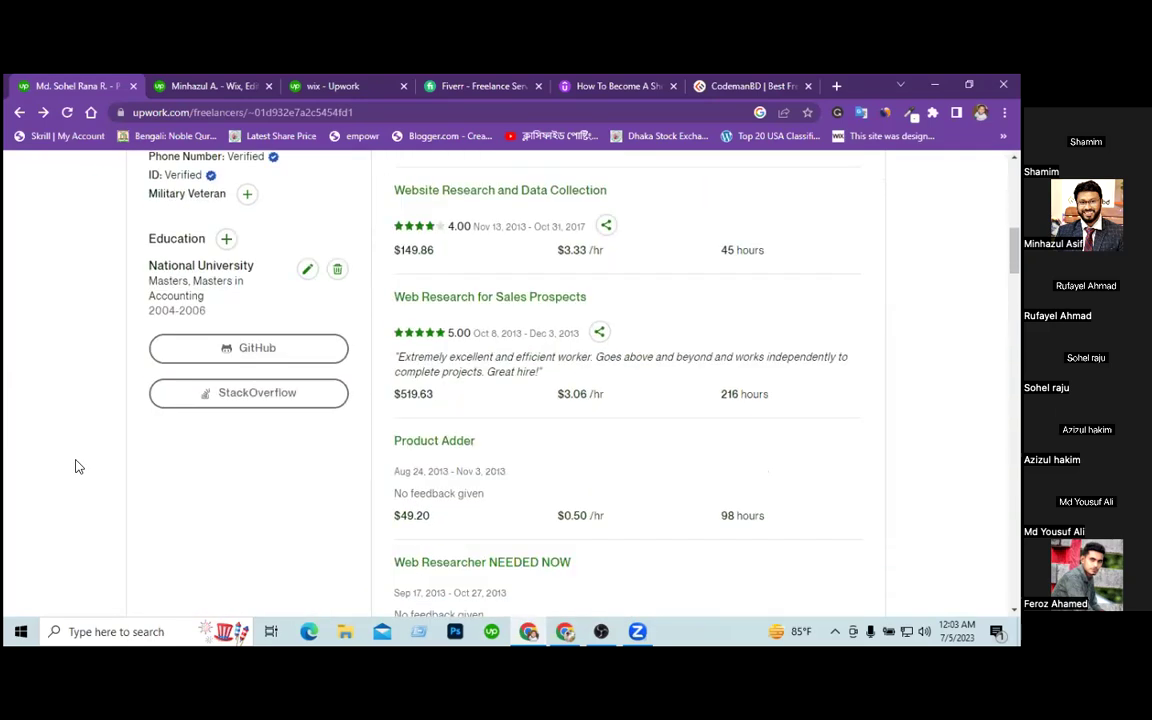
{"action": "scroll", "coordinate": [77, 466], "scroll_direction": "down", "scroll_amount": 7}
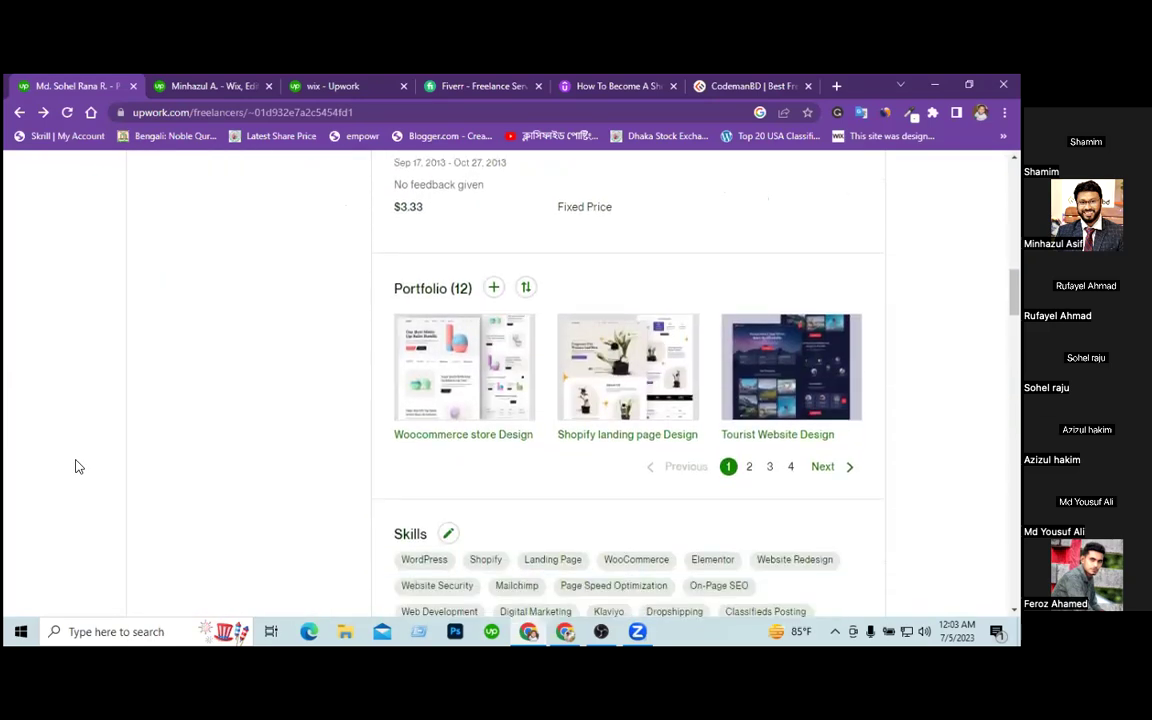
{"action": "scroll", "coordinate": [203, 466], "scroll_direction": "down", "scroll_amount": 1}
{"action": "scroll", "coordinate": [905, 363], "scroll_direction": "up", "scroll_amount": 1}
{"action": "scroll", "coordinate": [908, 363], "scroll_direction": "down", "scroll_amount": 8}
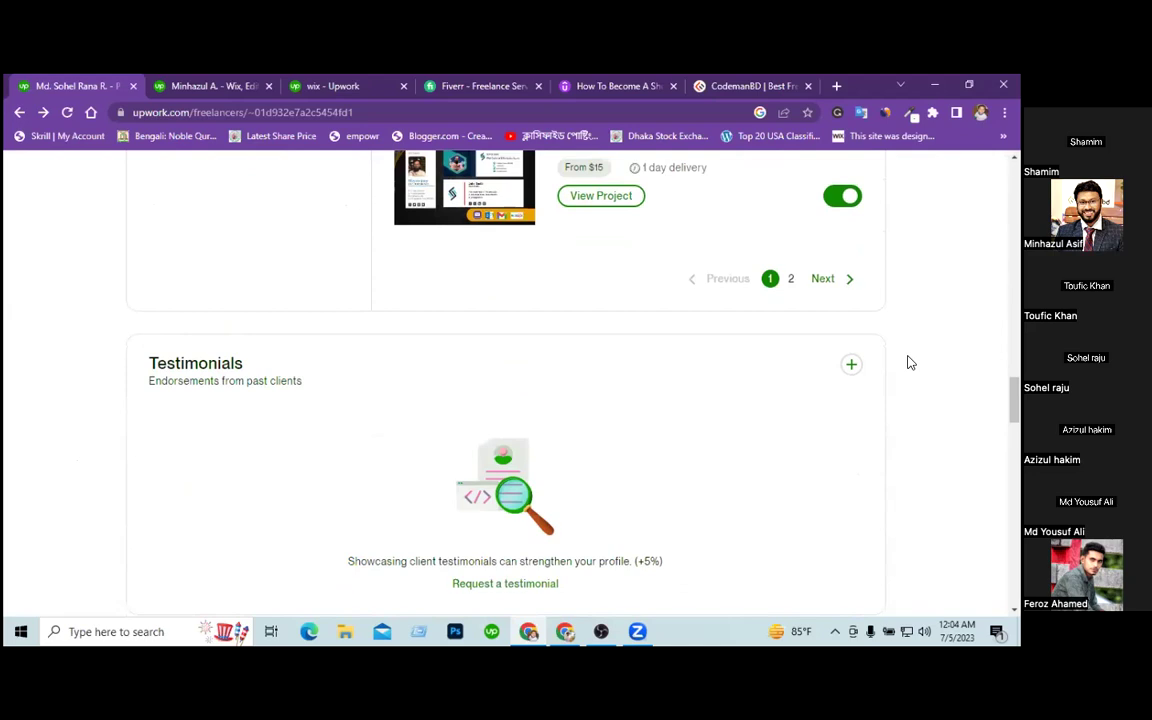
{"action": "scroll", "coordinate": [910, 363], "scroll_direction": "up", "scroll_amount": 1}
{"action": "scroll", "coordinate": [910, 363], "scroll_direction": "down", "scroll_amount": 2}
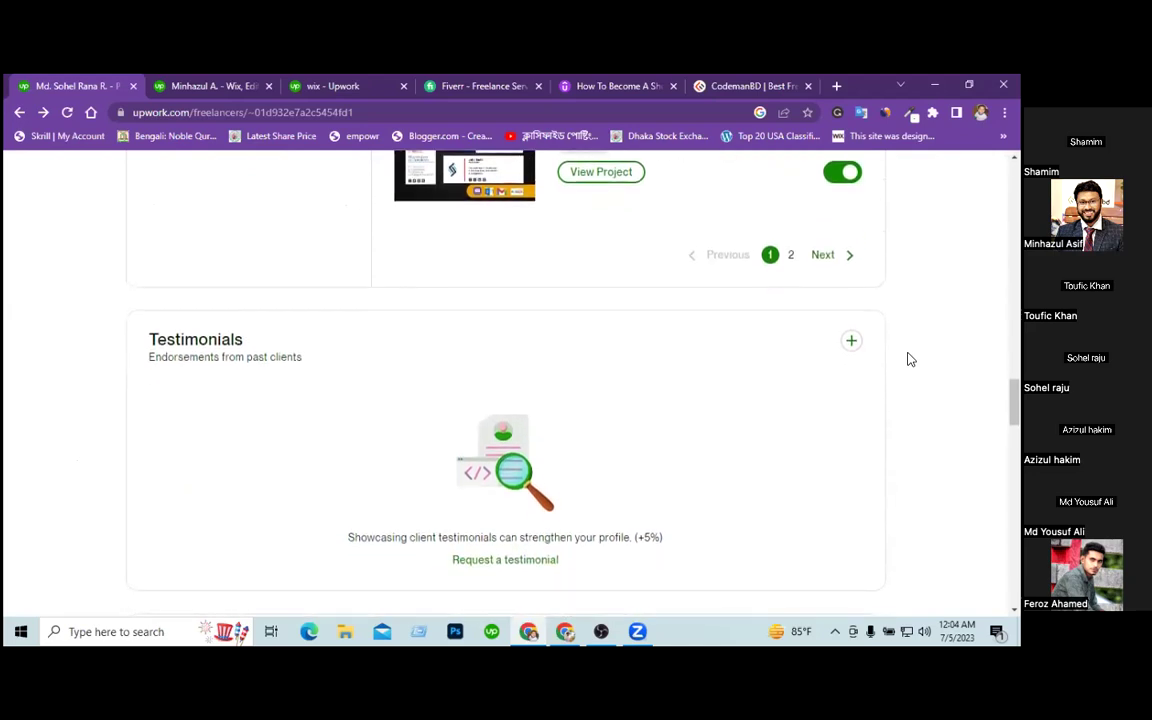
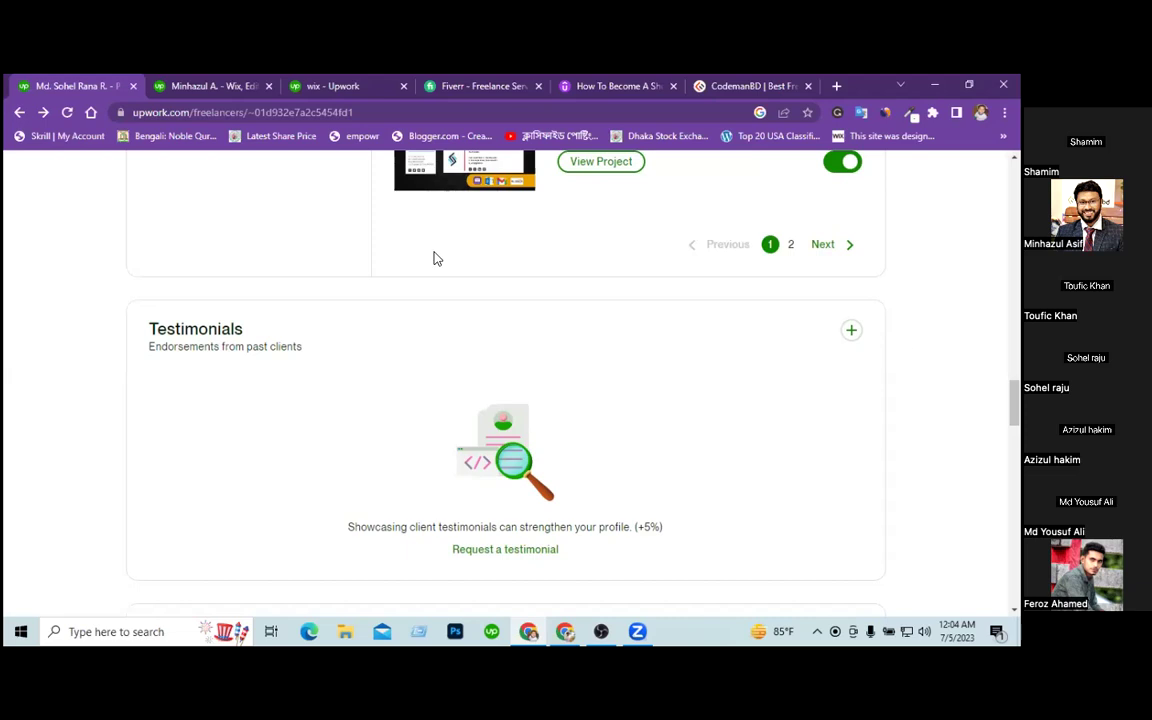
Switch to the Wix & Squarespace freelancer's Upwork profile ($20.00/hr, 90% Job Success).
{"action": "left_click", "coordinate": [207, 89]}
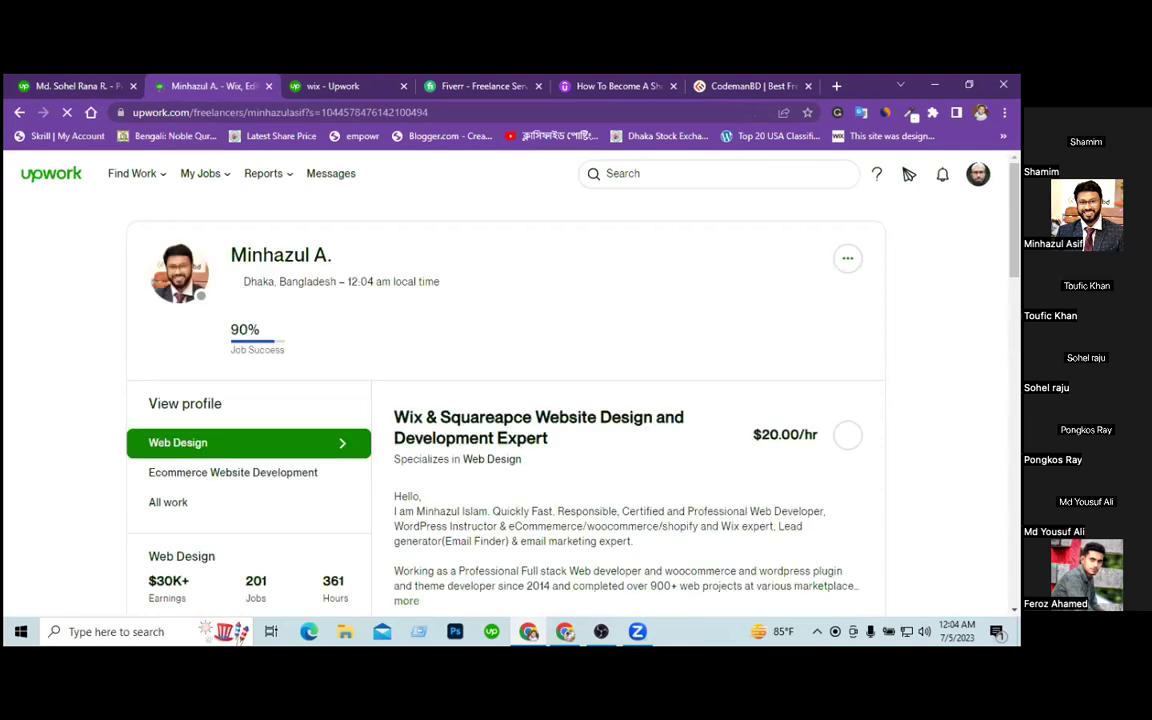
Scroll to the freelancer's Testimonials and highlight the first review's wording, job title and project.
{"action": "scroll", "coordinate": [576, 400], "scroll_direction": "down", "scroll_amount": 5}
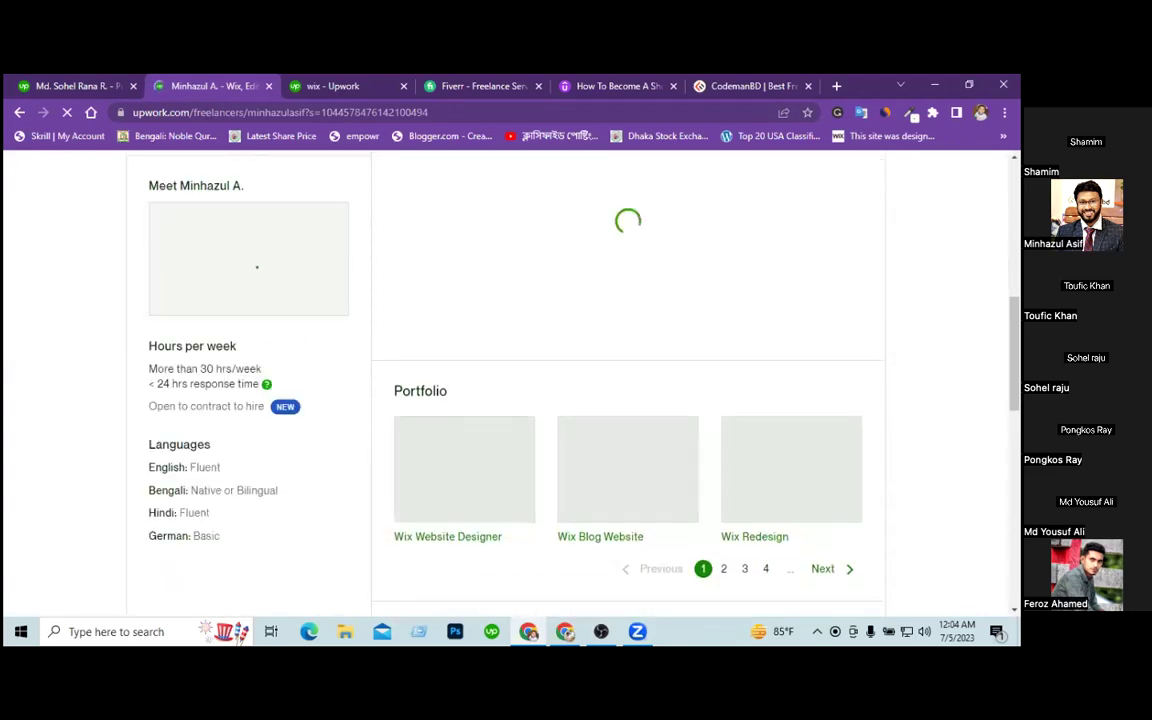
{"action": "scroll", "coordinate": [576, 380], "scroll_direction": "down", "scroll_amount": 3}
{"action": "scroll", "coordinate": [576, 380], "scroll_direction": "down", "scroll_amount": 4}
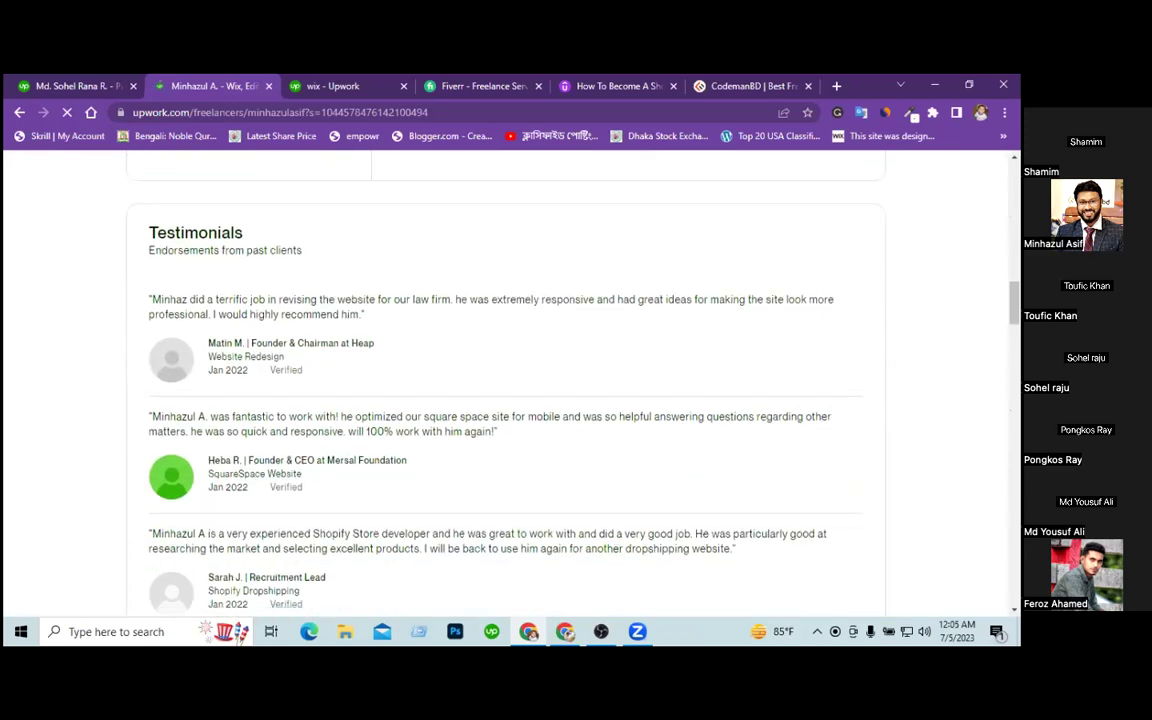
{"action": "scroll", "coordinate": [249, 324], "scroll_direction": "up", "scroll_amount": 5}
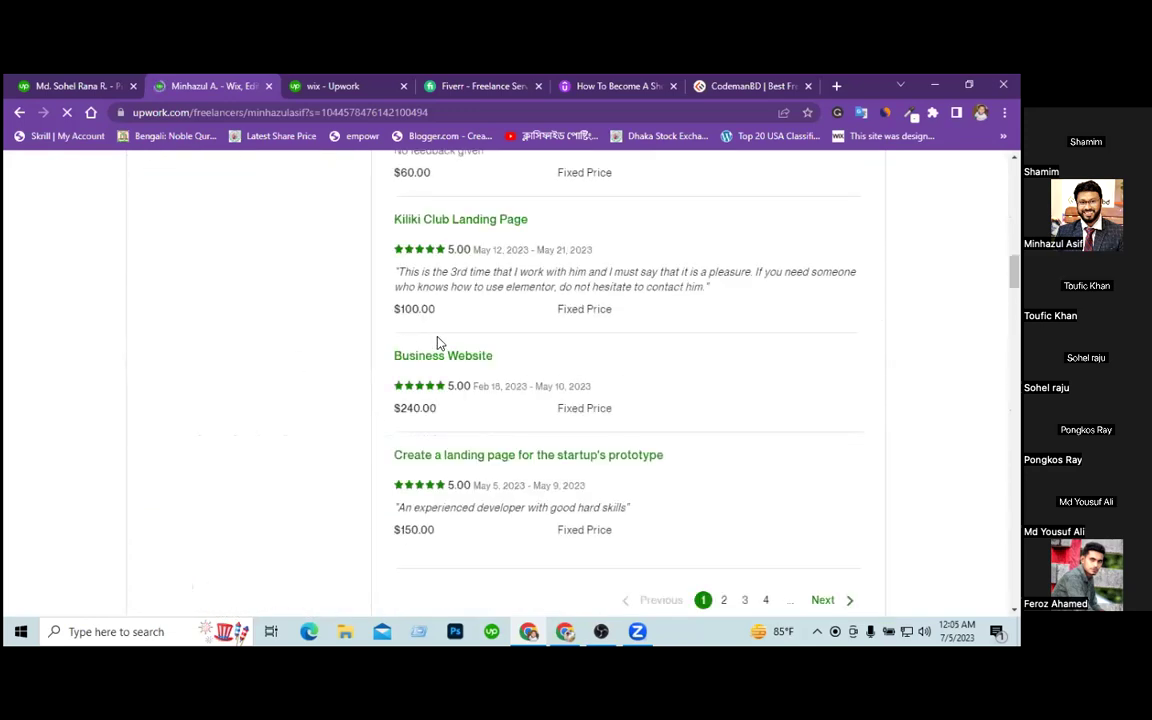
{"action": "scroll", "coordinate": [443, 383], "scroll_direction": "down", "scroll_amount": 10}
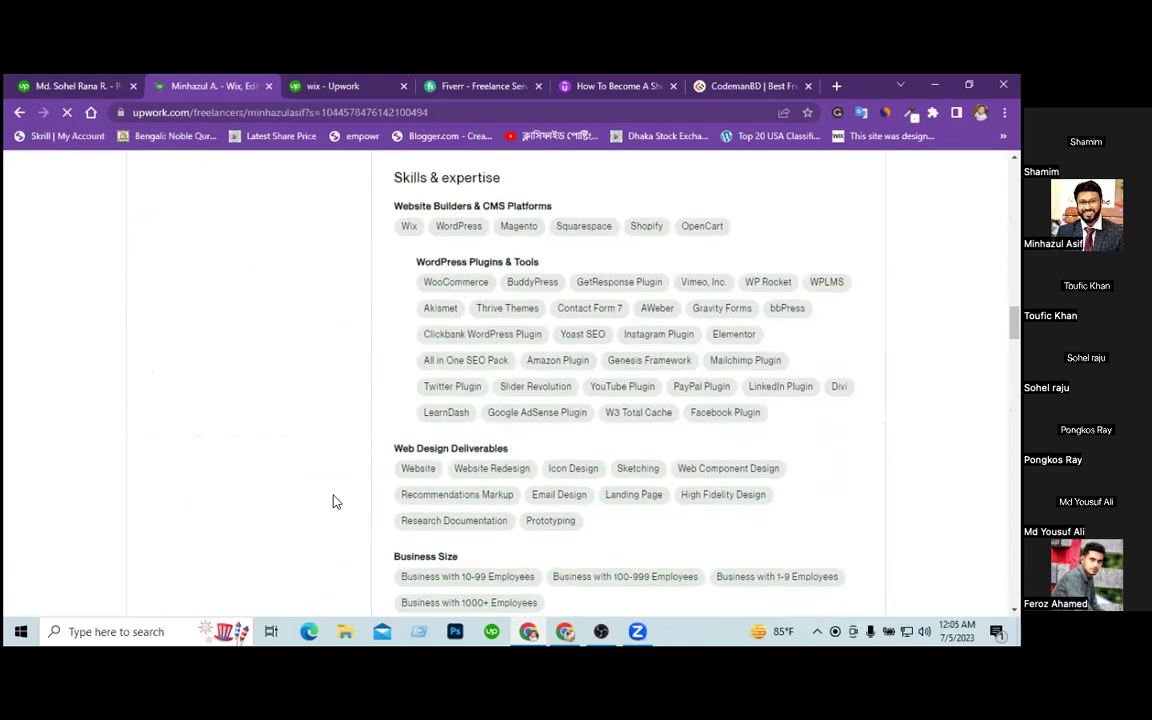
{"action": "scroll", "coordinate": [335, 502], "scroll_direction": "down", "scroll_amount": 3}
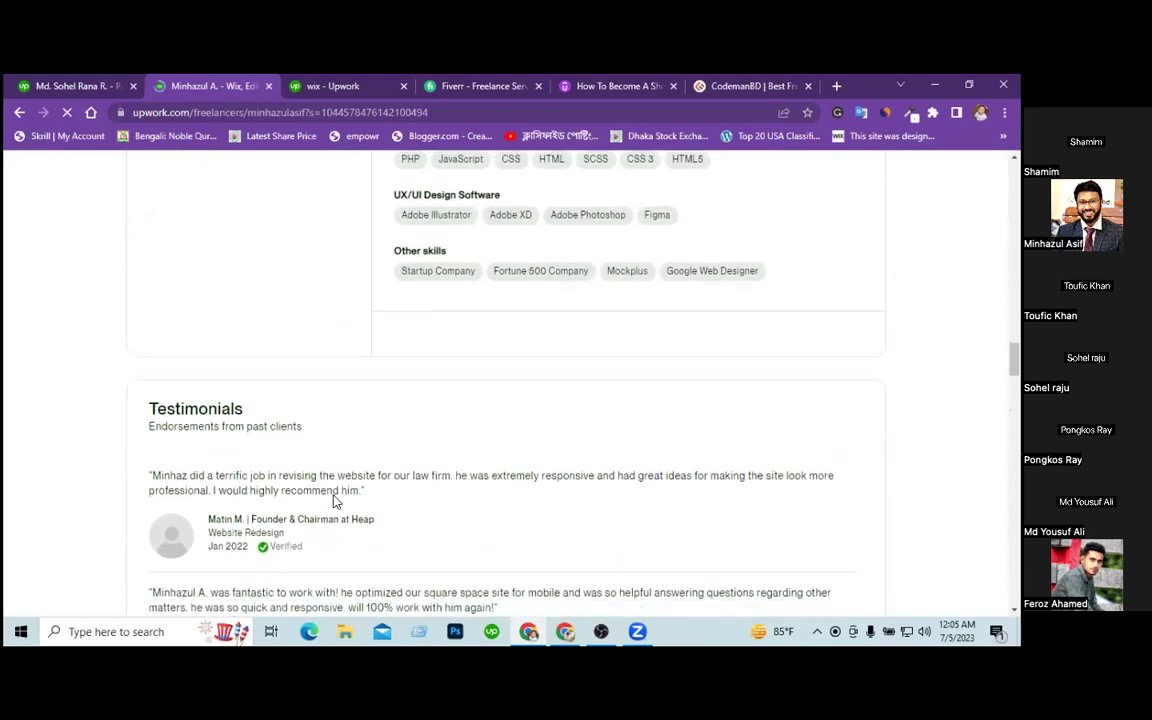
{"action": "scroll", "coordinate": [335, 502], "scroll_direction": "down", "scroll_amount": 2}
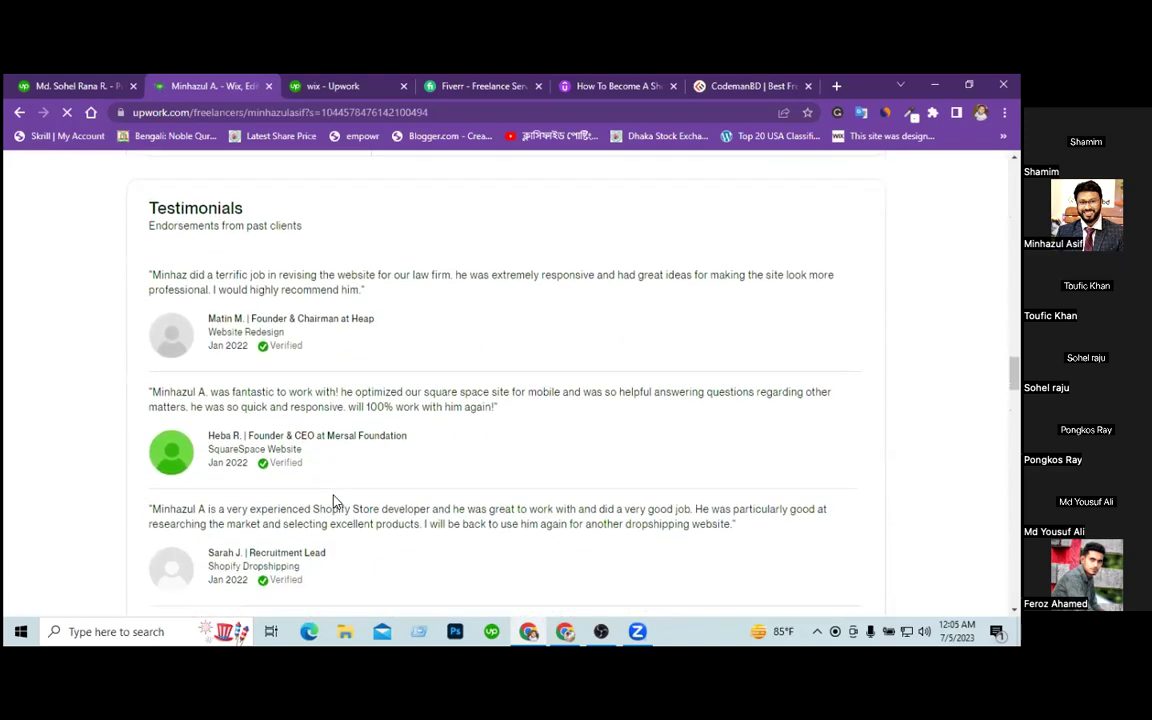
{"action": "left_click_drag", "start_coordinate": [150, 265], "coordinate": [326, 281]}
{"action": "left_click", "coordinate": [216, 311]}
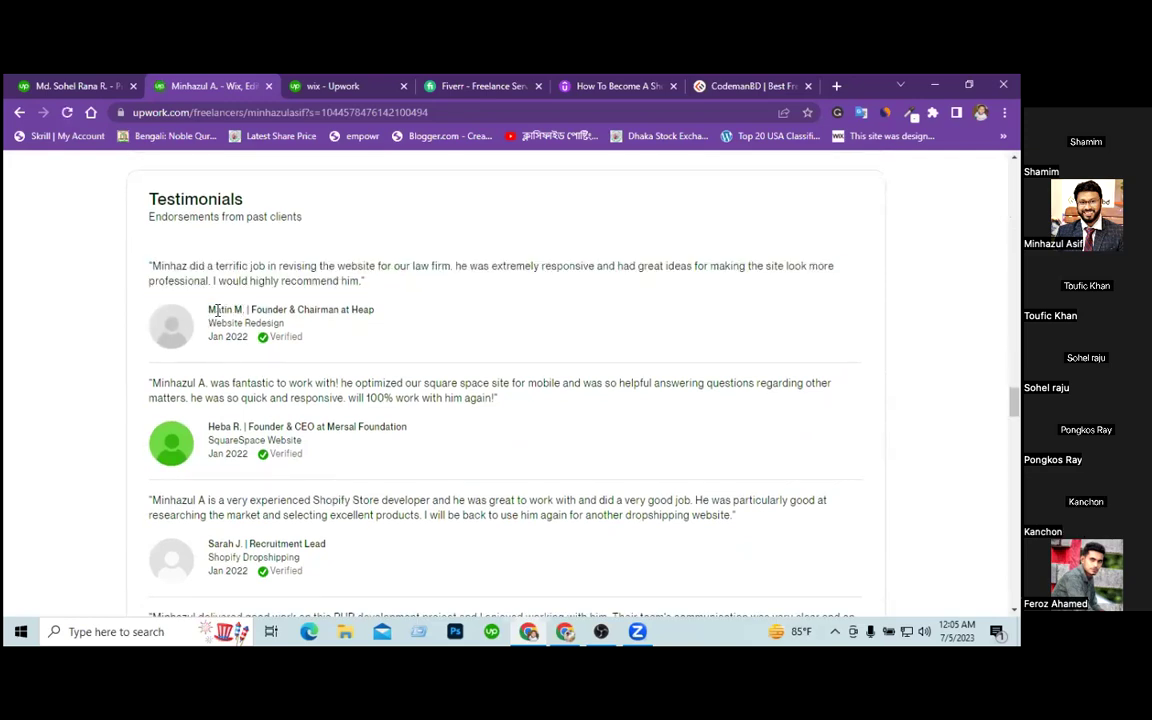
{"action": "left_click_drag", "start_coordinate": [250, 310], "coordinate": [358, 309]}
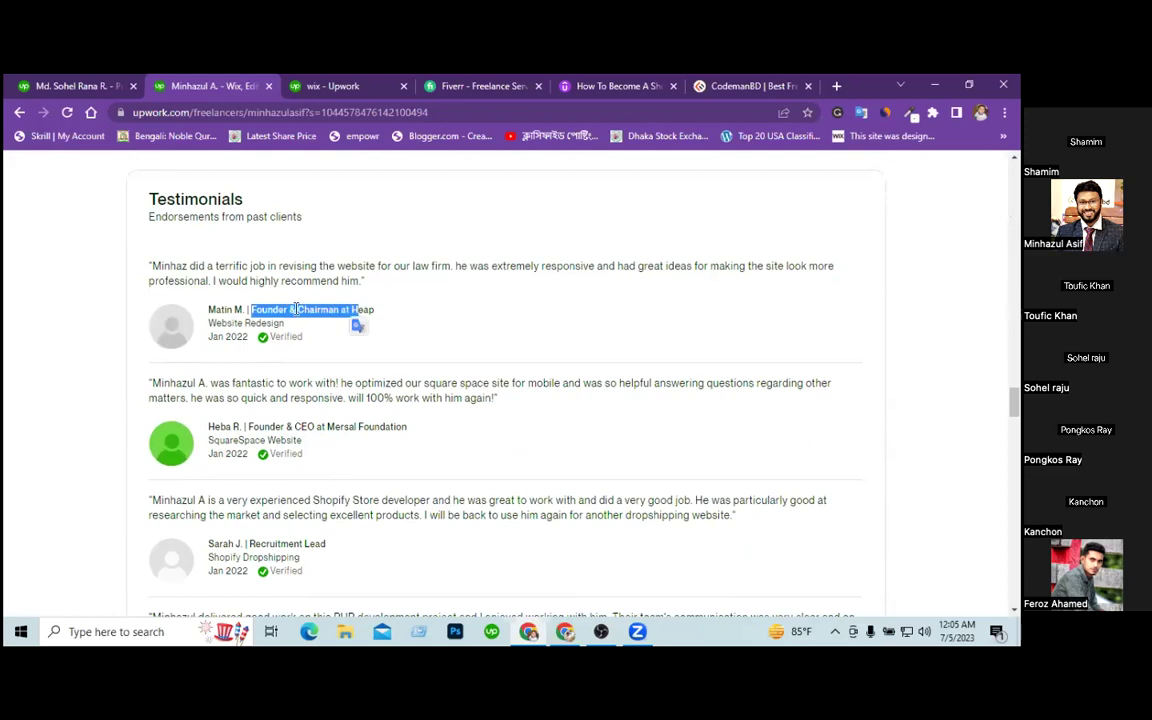
{"action": "left_click_drag", "start_coordinate": [210, 323], "coordinate": [268, 323]}
Scroll through the remaining reviews, then go back to your own profile's empty Testimonials.
{"action": "scroll", "coordinate": [396, 427], "scroll_direction": "down", "scroll_amount": 5}
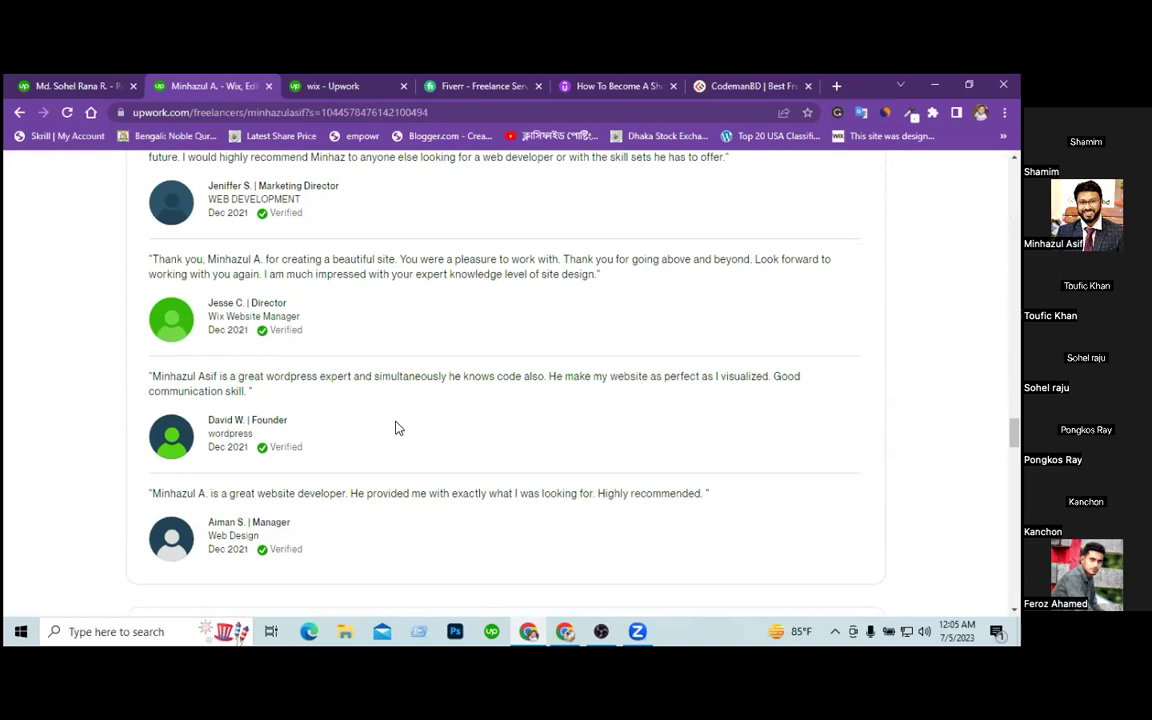
{"action": "scroll", "coordinate": [396, 428], "scroll_direction": "up", "scroll_amount": 2}
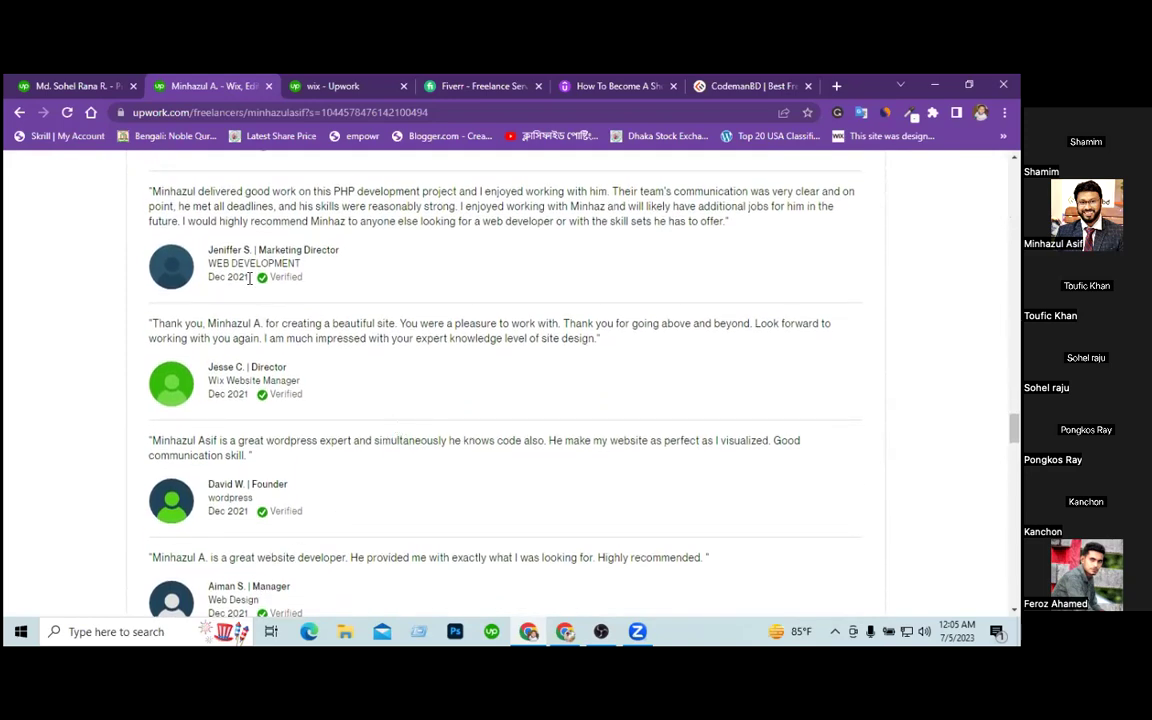
{"action": "scroll", "coordinate": [417, 350], "scroll_direction": "up", "scroll_amount": 5}
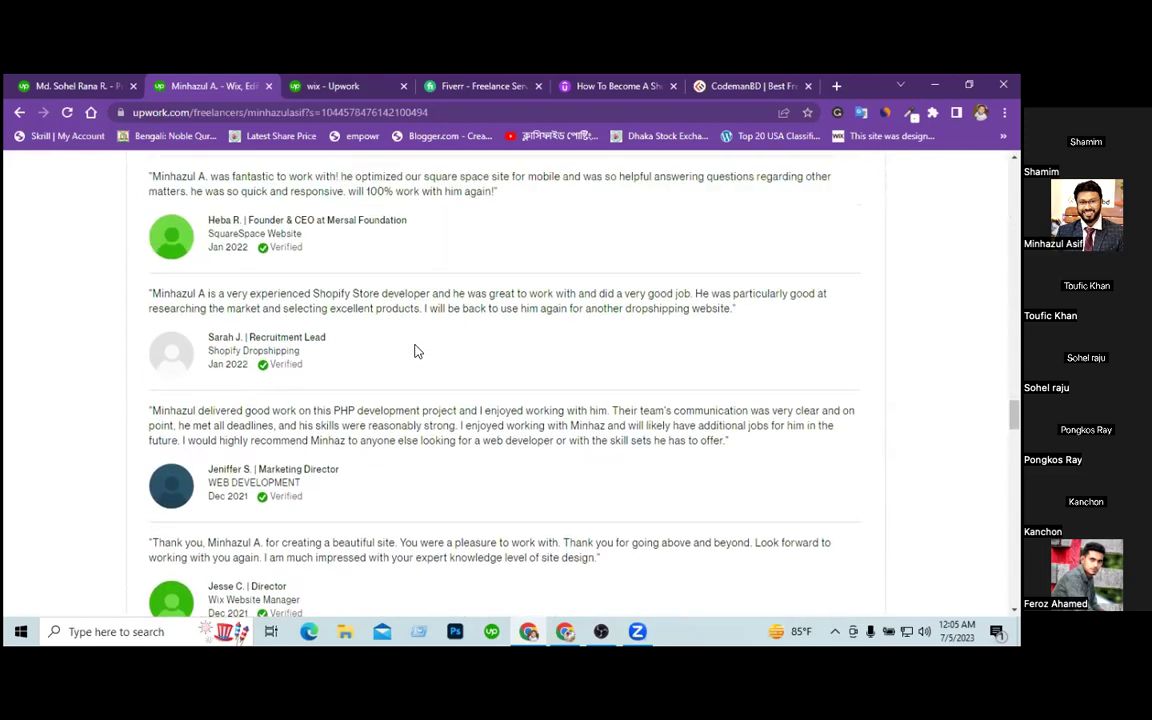
{"action": "left_click", "coordinate": [71, 88]}
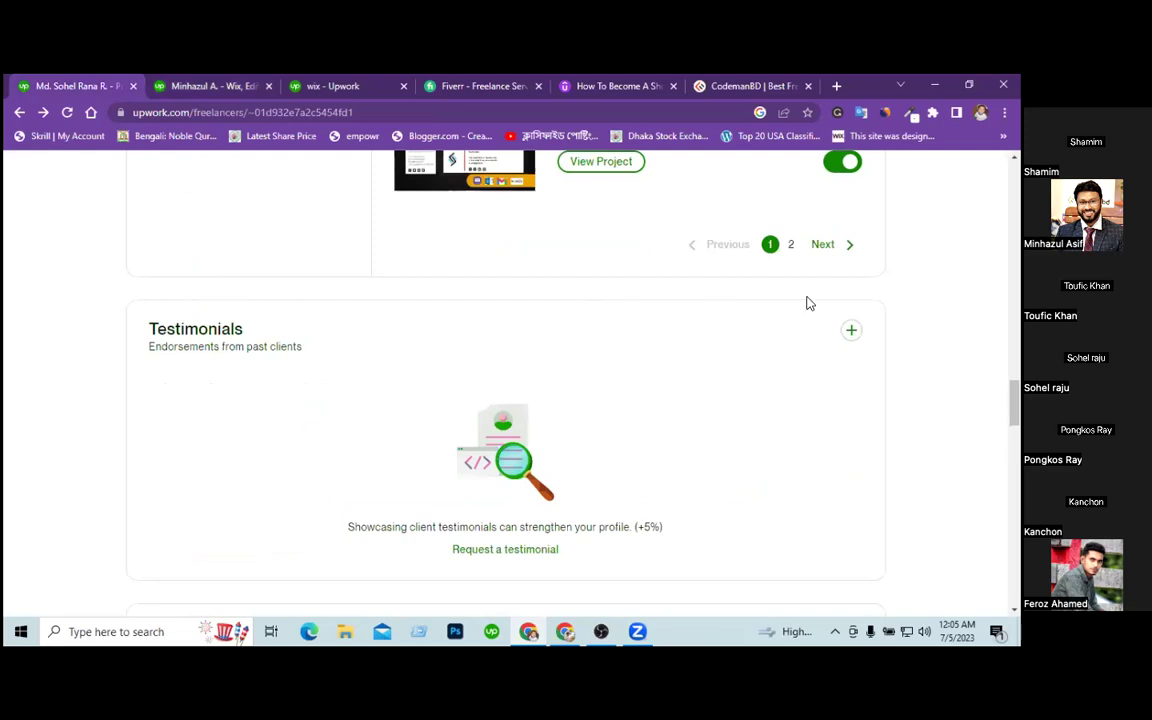
Bring up 'Request a client testimonial' from Testimonials and start on the First name field.
{"action": "left_click", "coordinate": [848, 332]}
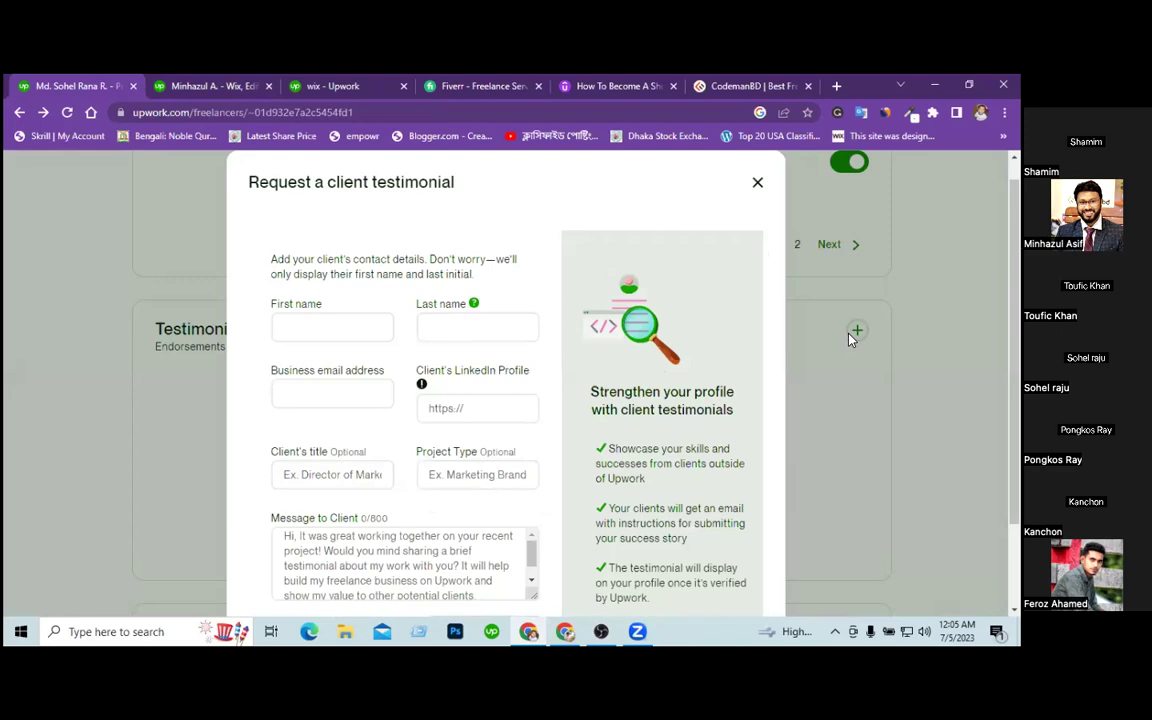
{"action": "left_click", "coordinate": [323, 326]}
Go to LinkedIn in a new browser tab.
{"action": "left_click", "coordinate": [836, 86]}
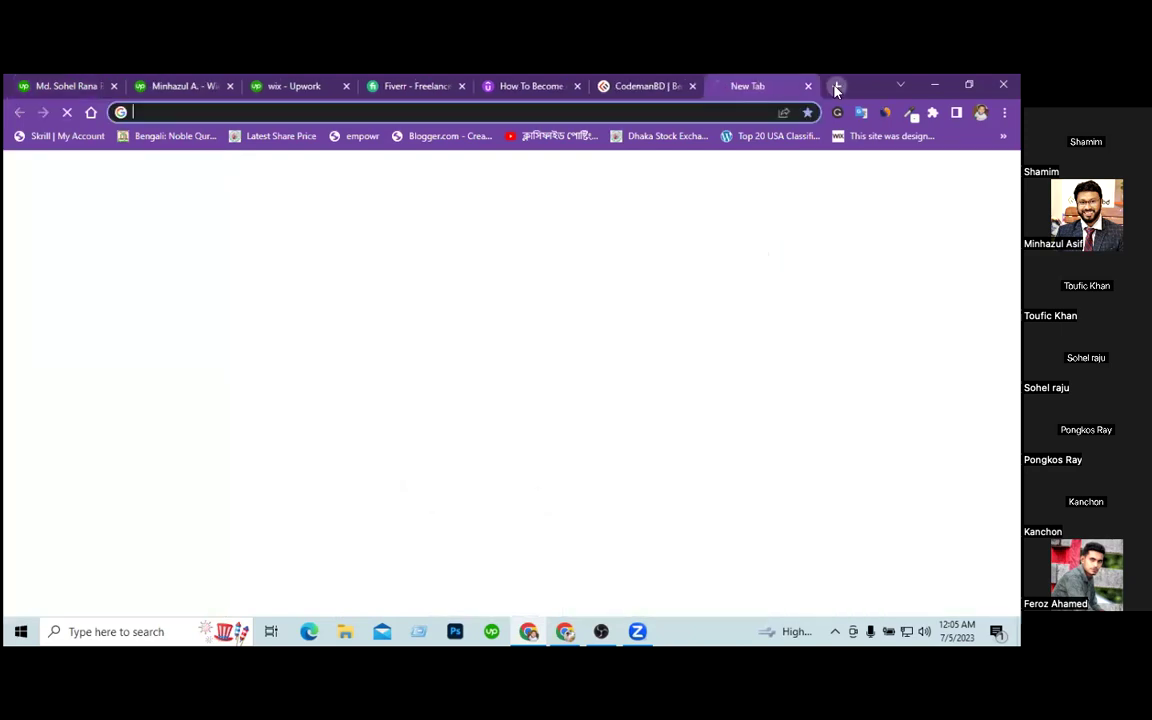
{"action": "type", "text": "link"}
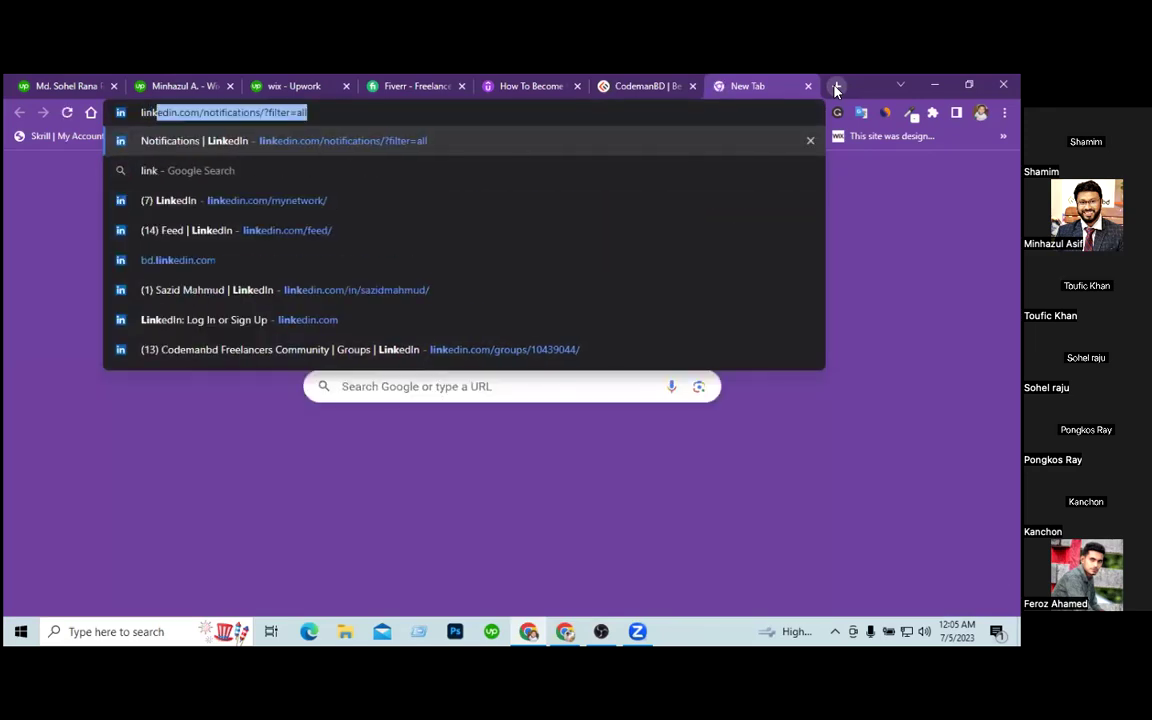
{"action": "key", "text": "Return"}
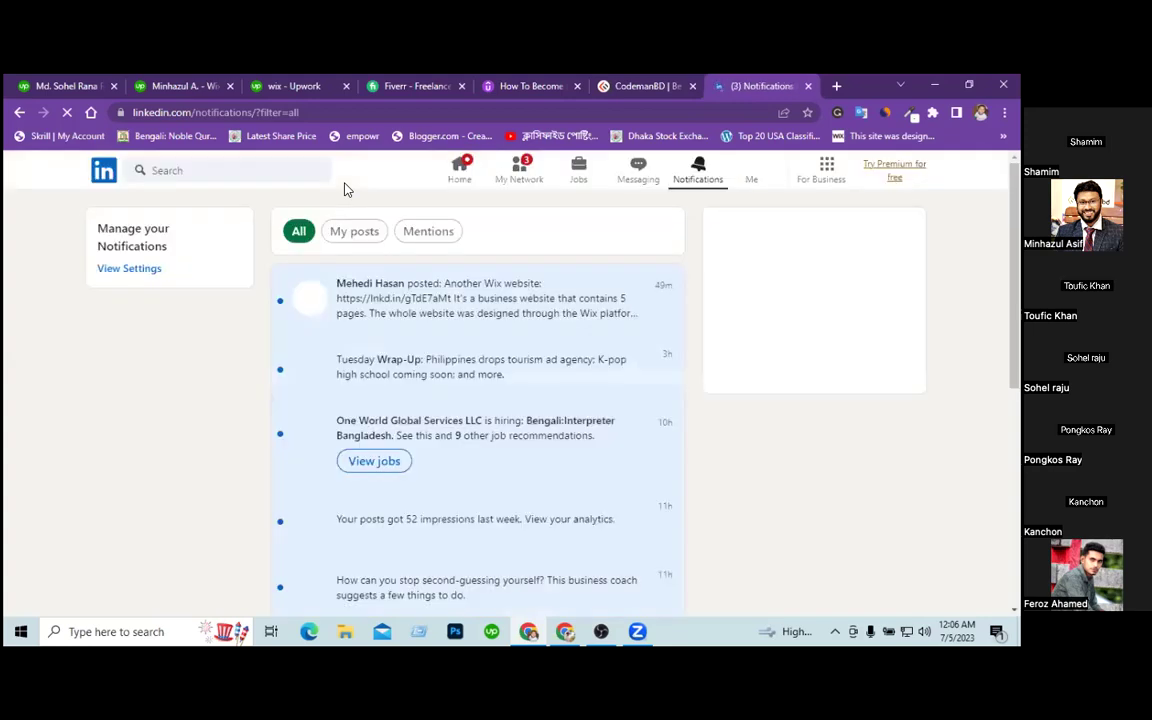
Search LinkedIn for 'director' and filter the results to People.
{"action": "left_click", "coordinate": [277, 170]}
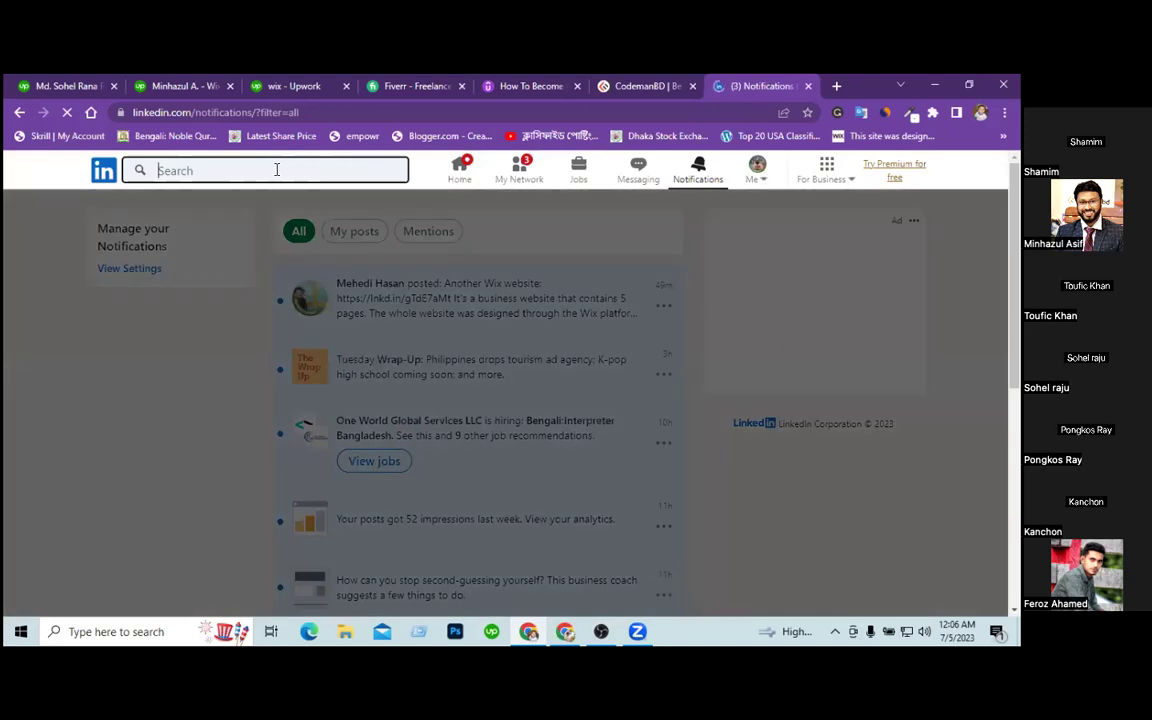
{"action": "type", "text": "direct"}
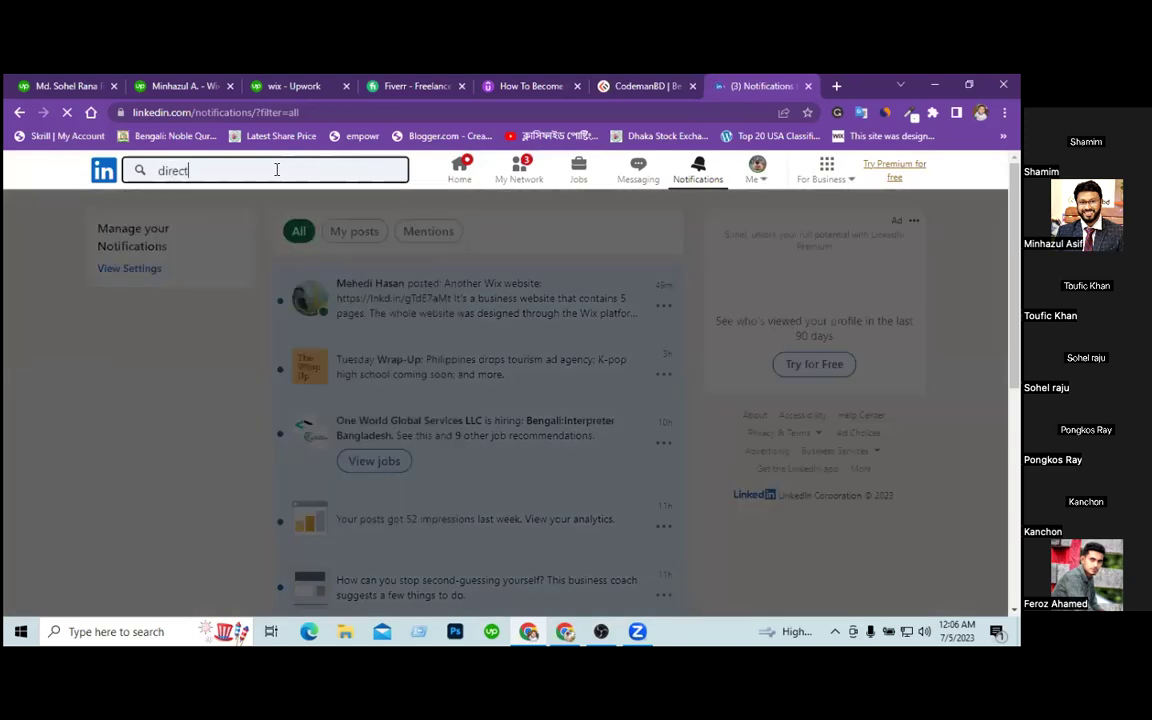
{"action": "type", "text": "or"}
{"action": "key", "text": "Return"}
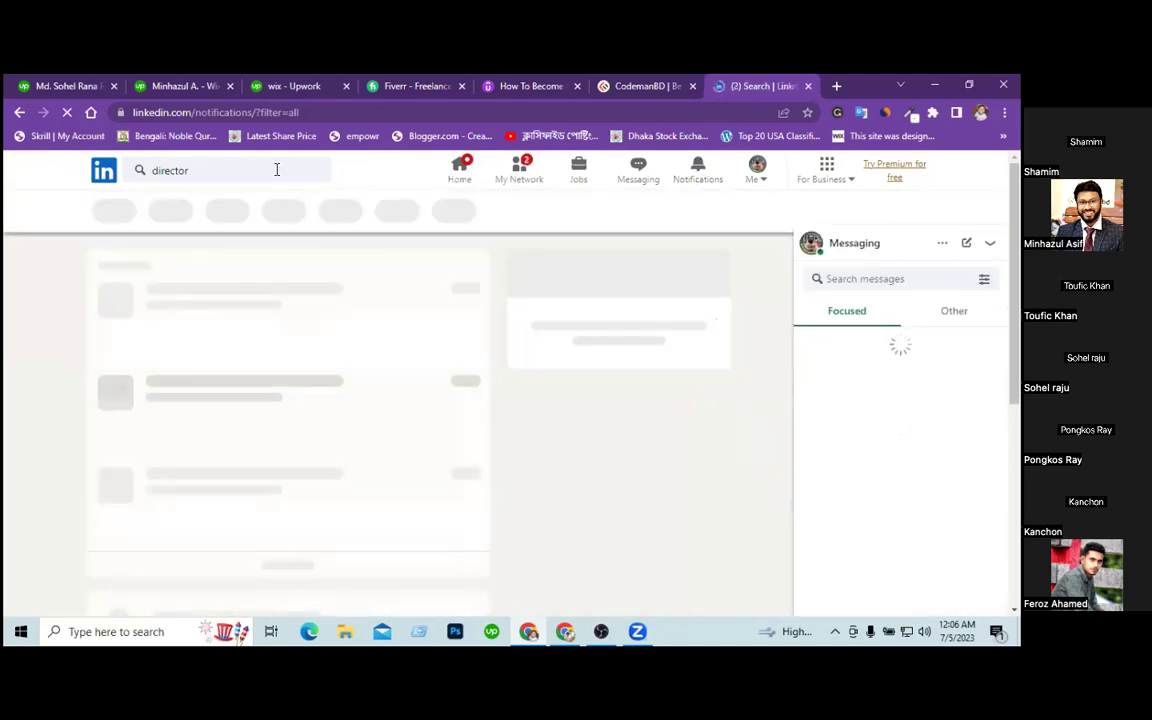
{"action": "left_click", "coordinate": [912, 252]}
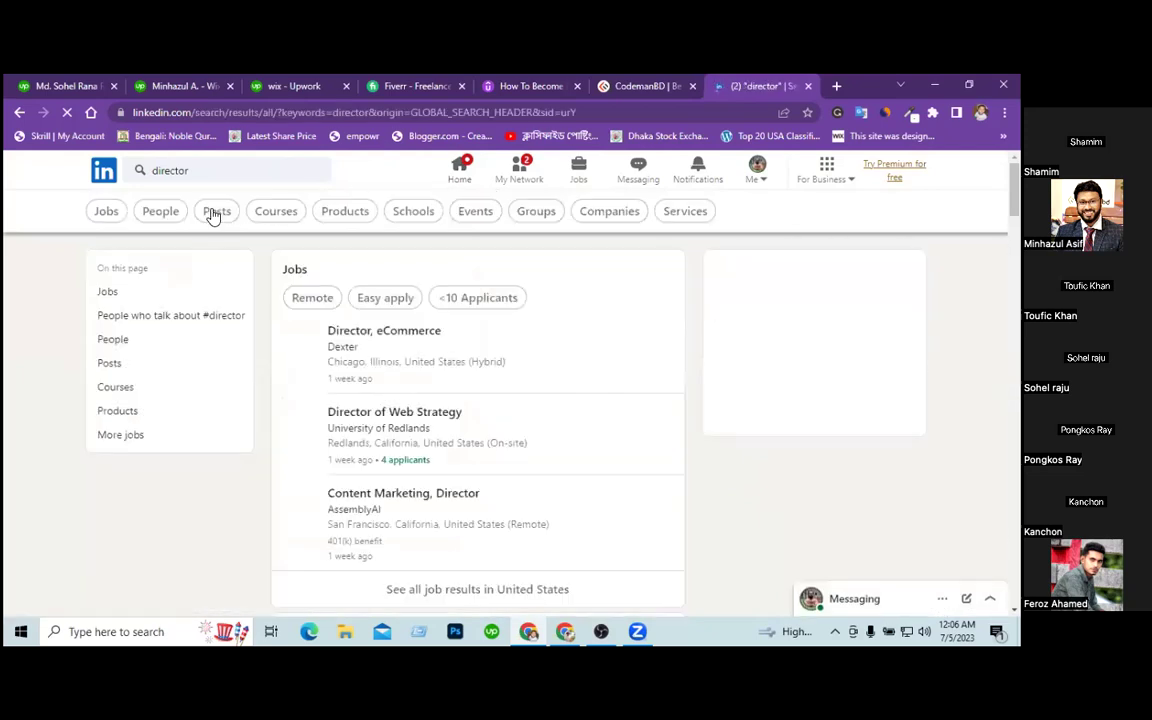
{"action": "left_click", "coordinate": [160, 218]}
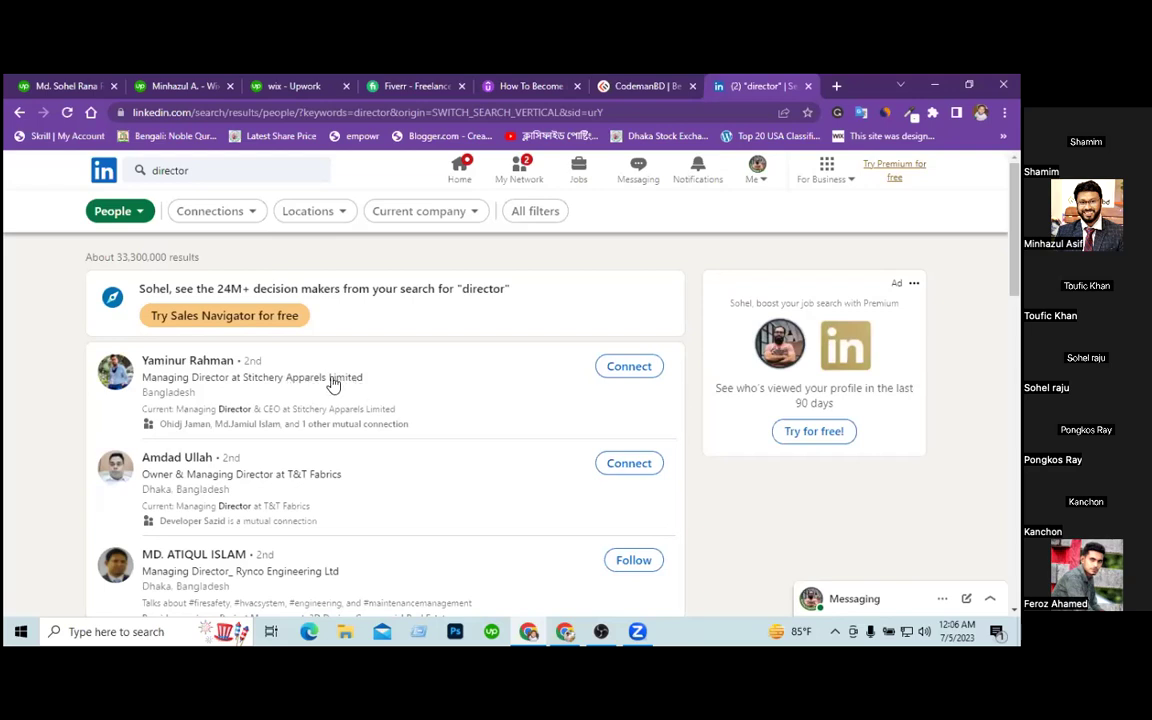
Open the first director result's profile in a new tab and switch to it.
{"action": "right_click", "coordinate": [191, 362]}
{"action": "left_click", "coordinate": [231, 370]}
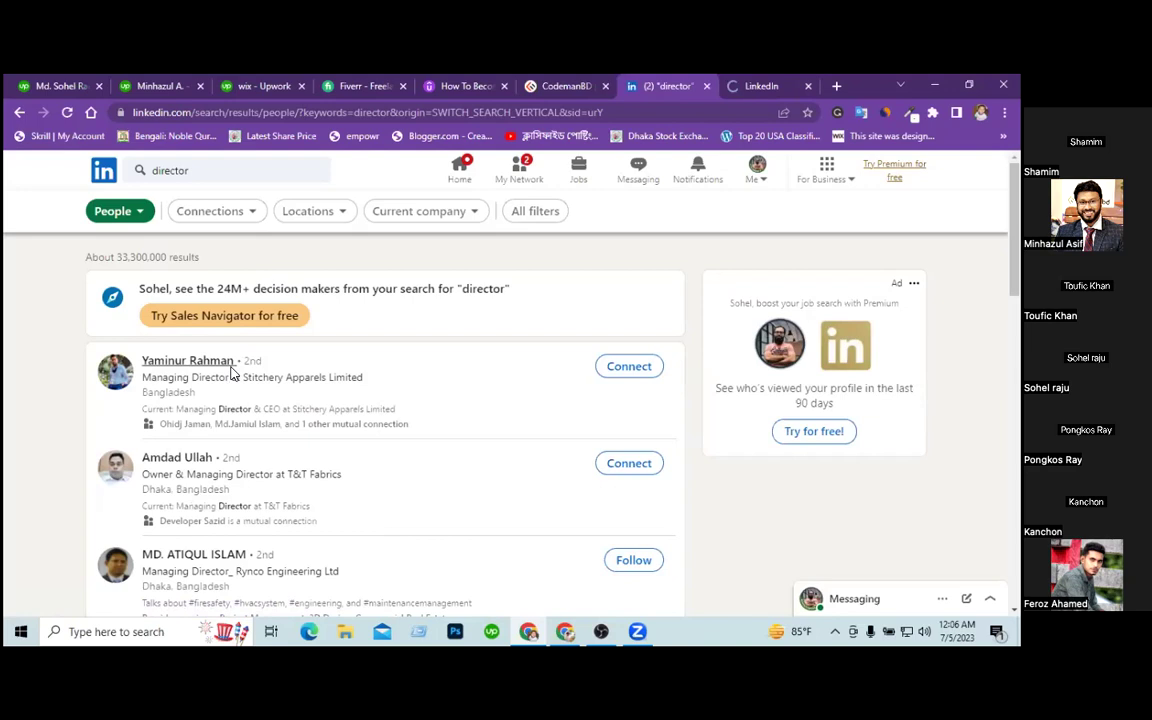
{"action": "left_click", "coordinate": [759, 88]}
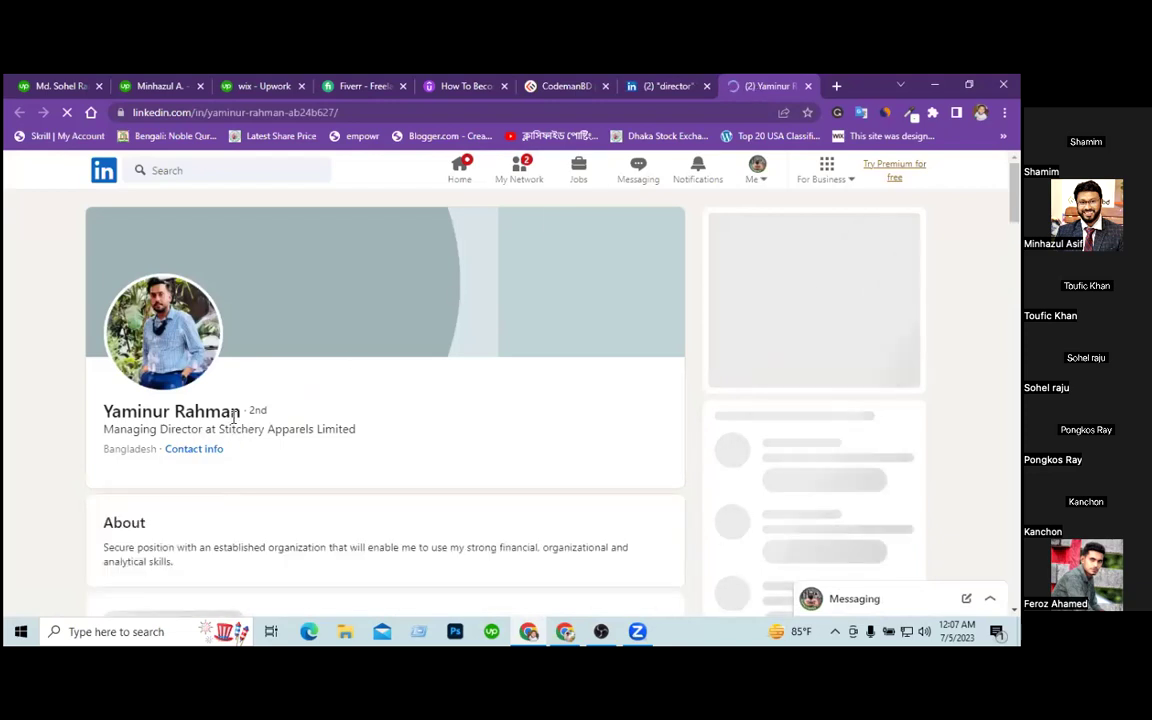
Select the director's full name on the profile and copy it.
{"action": "double_click", "coordinate": [196, 411]}
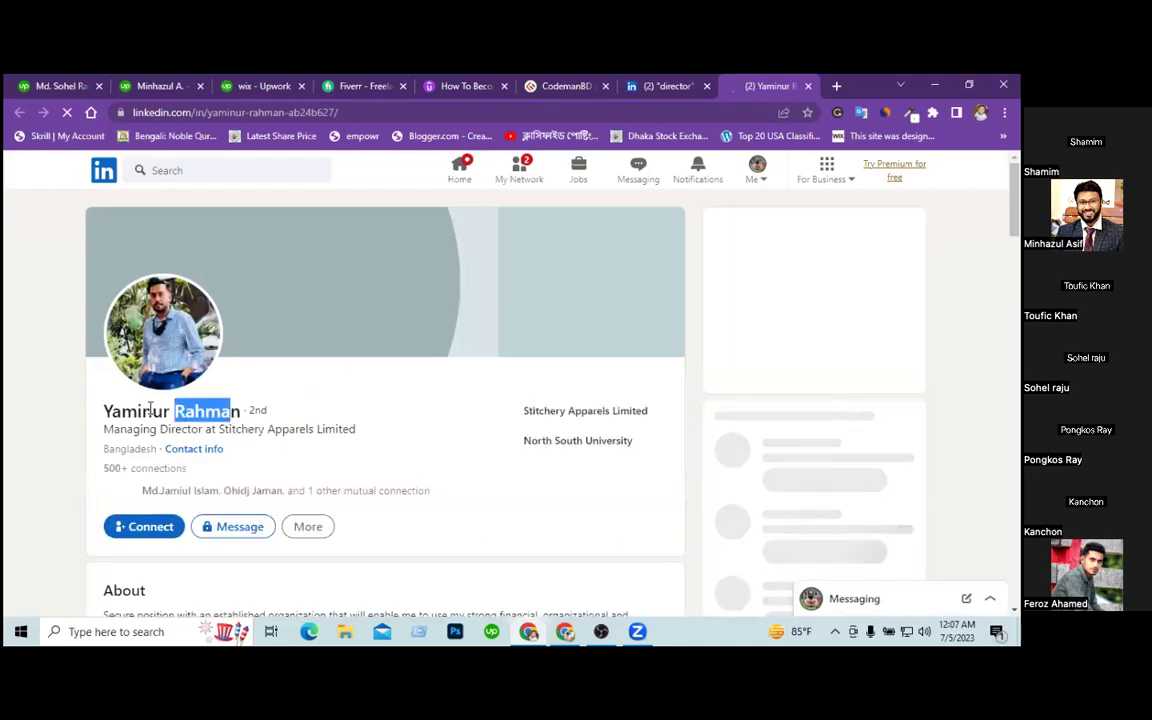
{"action": "left_click_drag", "start_coordinate": [116, 410], "coordinate": [100, 410]}
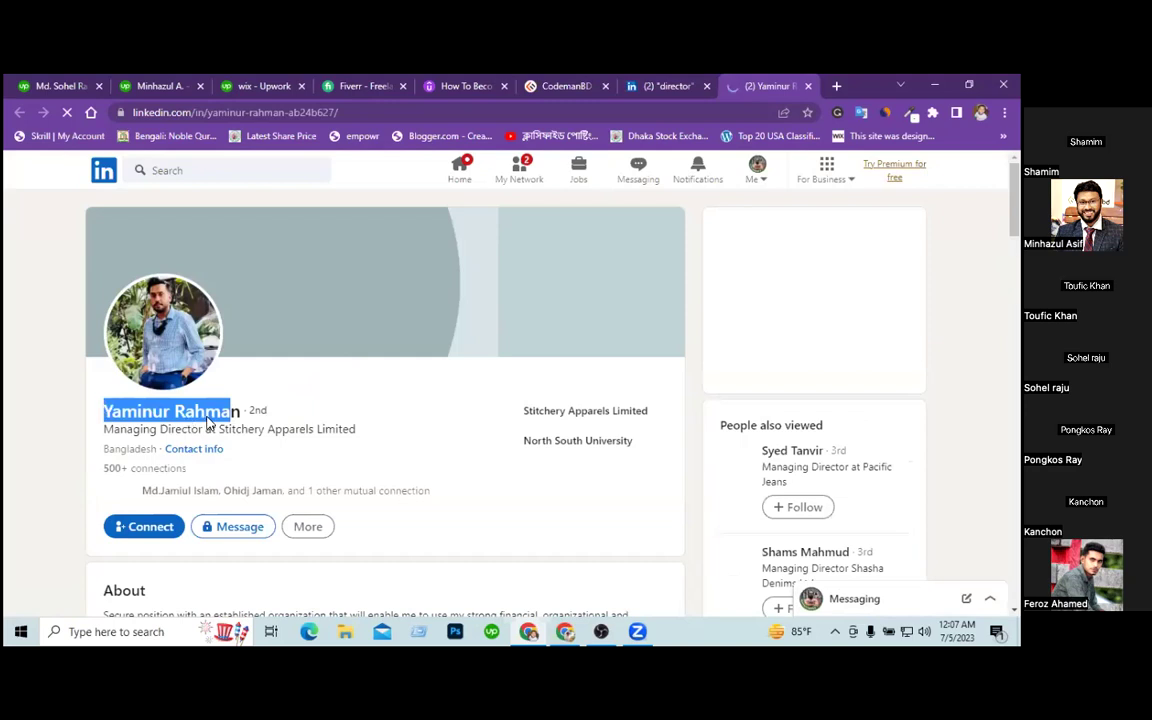
{"action": "left_click_drag", "start_coordinate": [208, 423], "coordinate": [237, 411]}
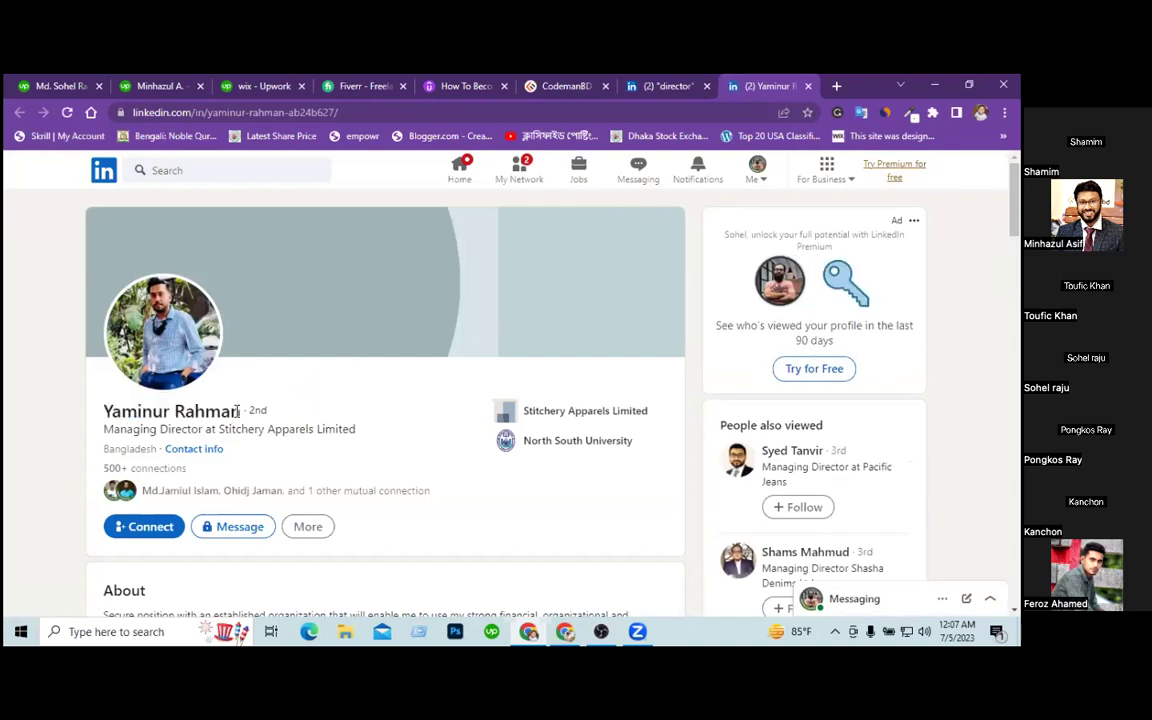
{"action": "left_click_drag", "start_coordinate": [238, 411], "coordinate": [106, 411]}
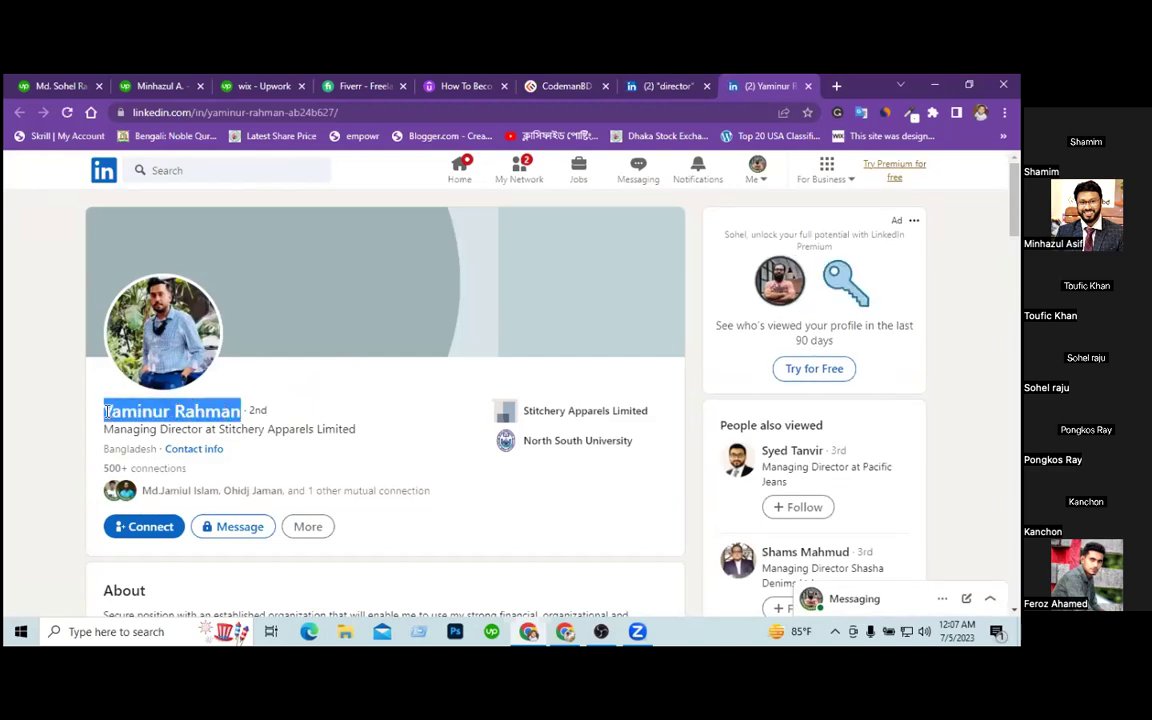
{"action": "right_click", "coordinate": [176, 413]}
{"action": "left_click", "coordinate": [211, 425]}
Paste the copied name into the request, splitting it into First name and Last name.
{"action": "left_click", "coordinate": [64, 88]}
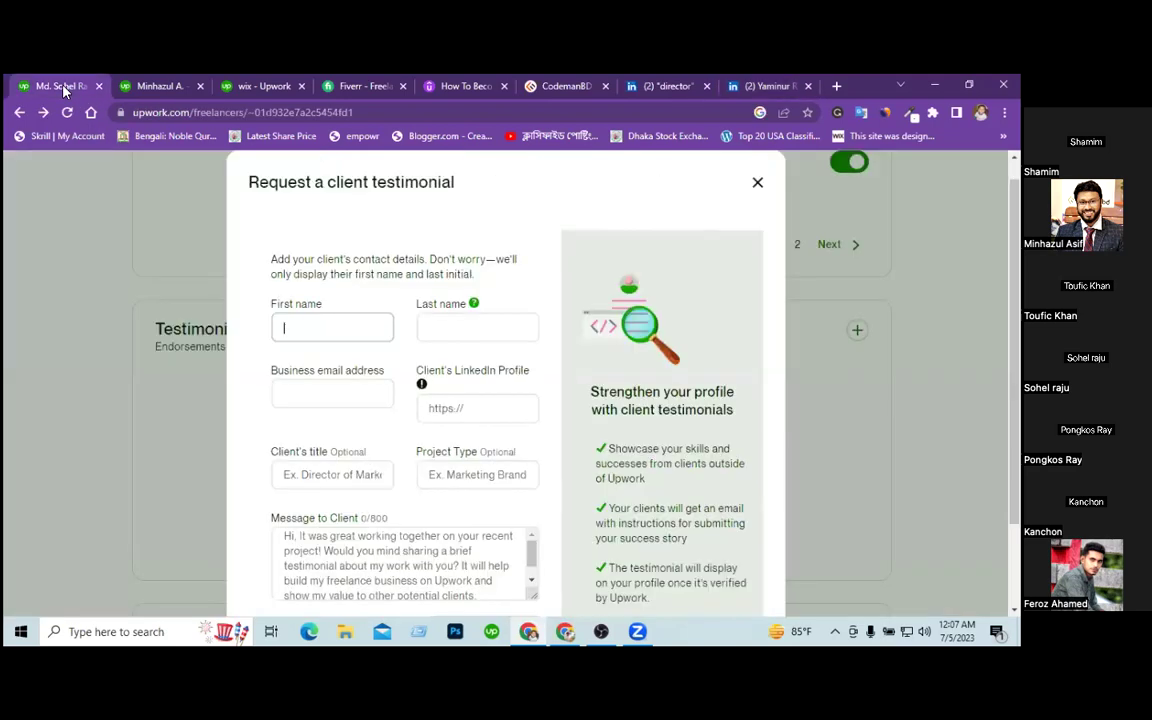
{"action": "key", "text": "ctrl+v"}
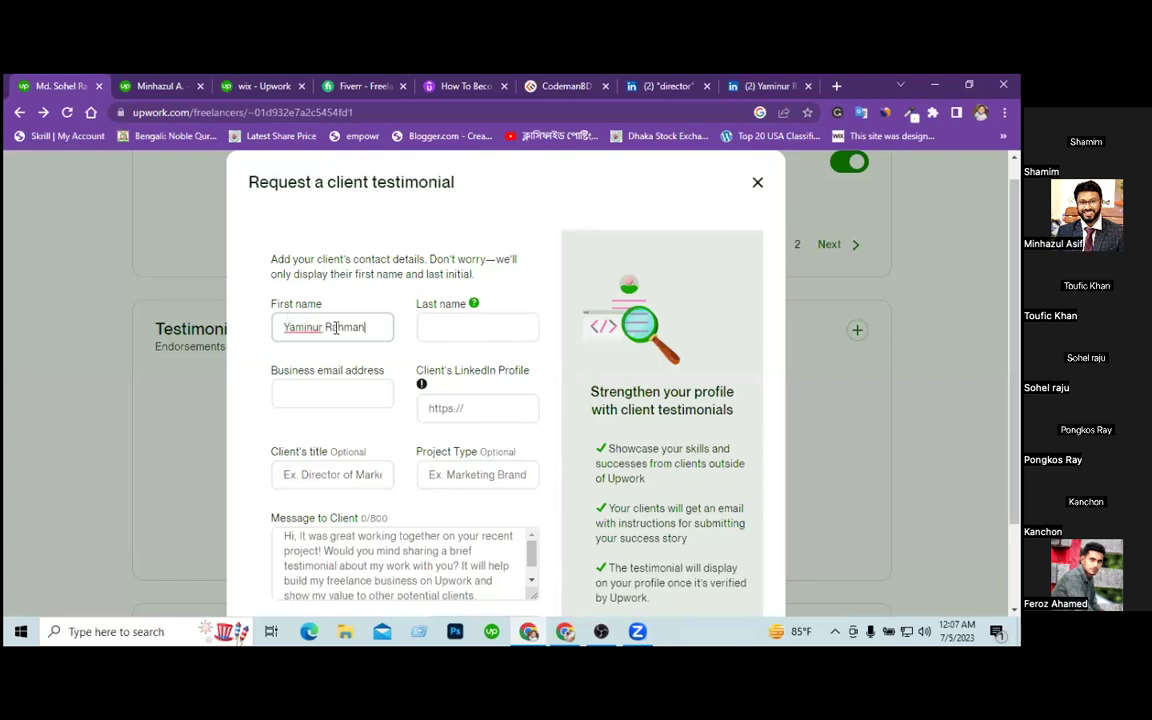
{"action": "double_click", "coordinate": [330, 327]}
{"action": "key", "text": "ctrl+x"}
{"action": "left_click", "coordinate": [445, 325]}
{"action": "key", "text": "ctrl+v"}
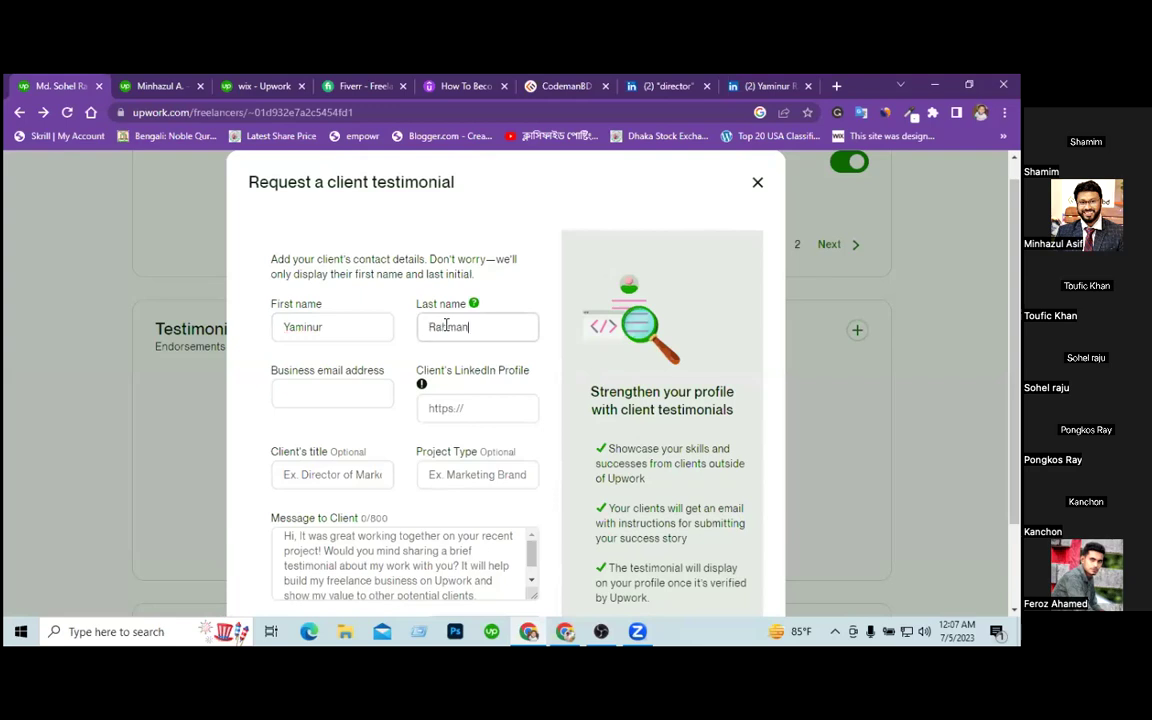
Copy the director's LinkedIn profile URL into the Client's LinkedIn Profile field.
{"action": "left_click", "coordinate": [437, 406]}
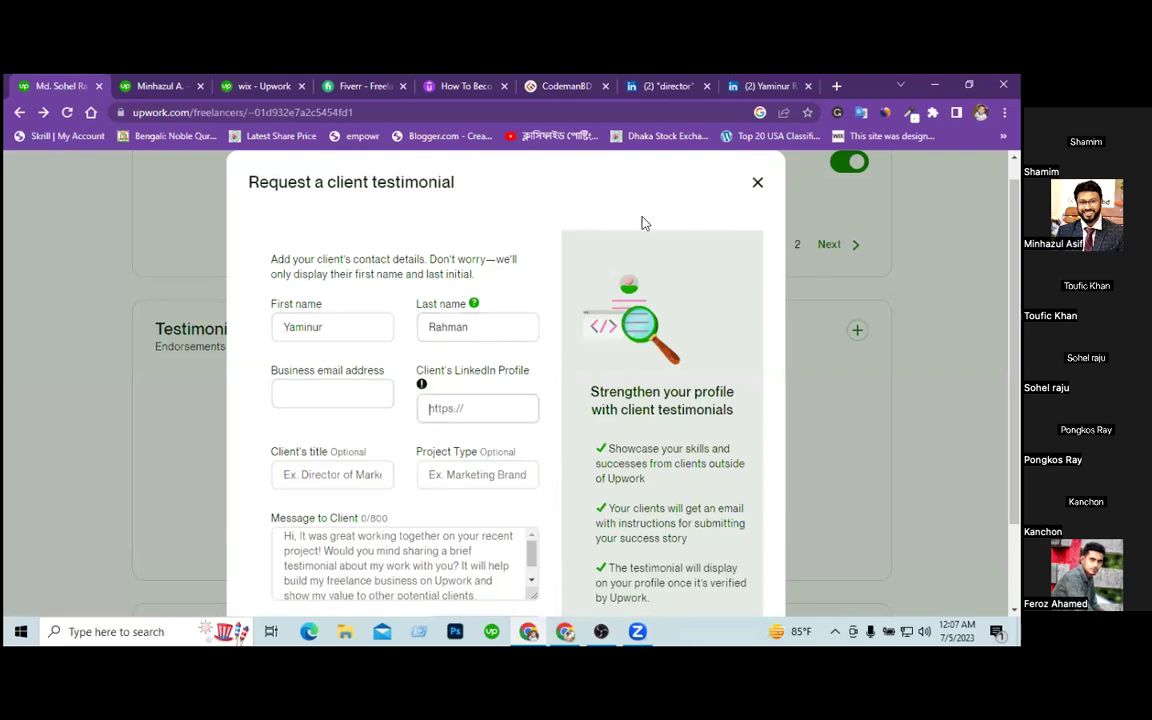
{"action": "left_click", "coordinate": [770, 86]}
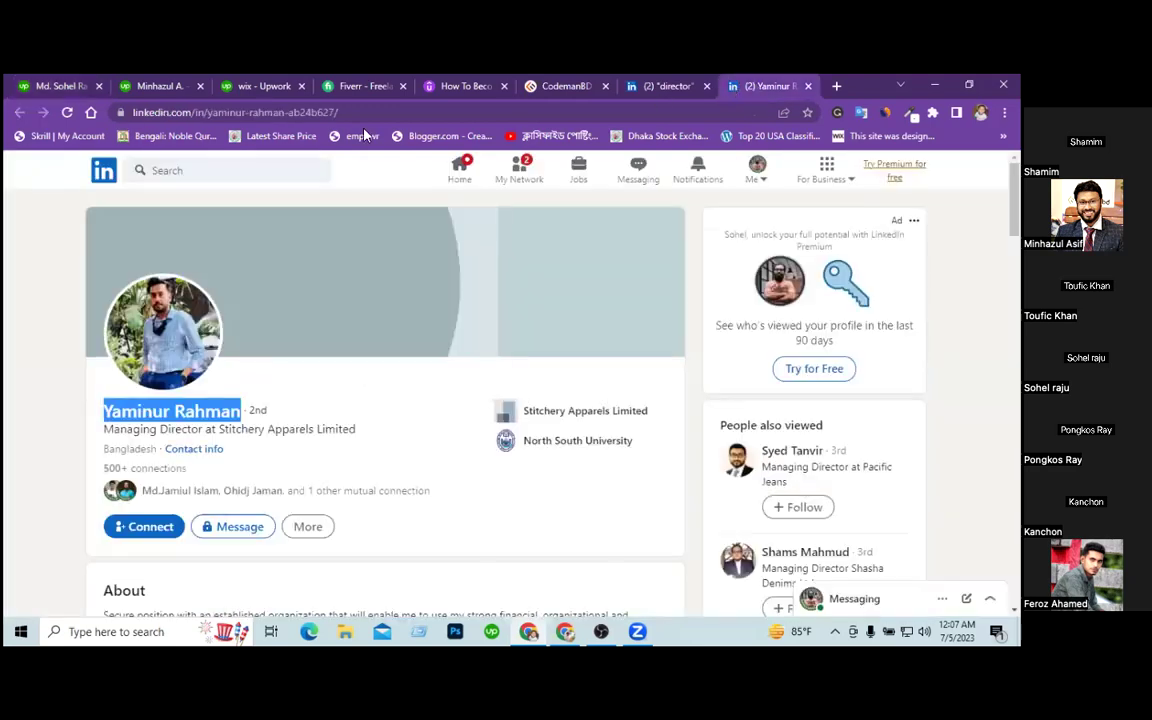
{"action": "left_click", "coordinate": [265, 113]}
{"action": "right_click", "coordinate": [265, 113]}
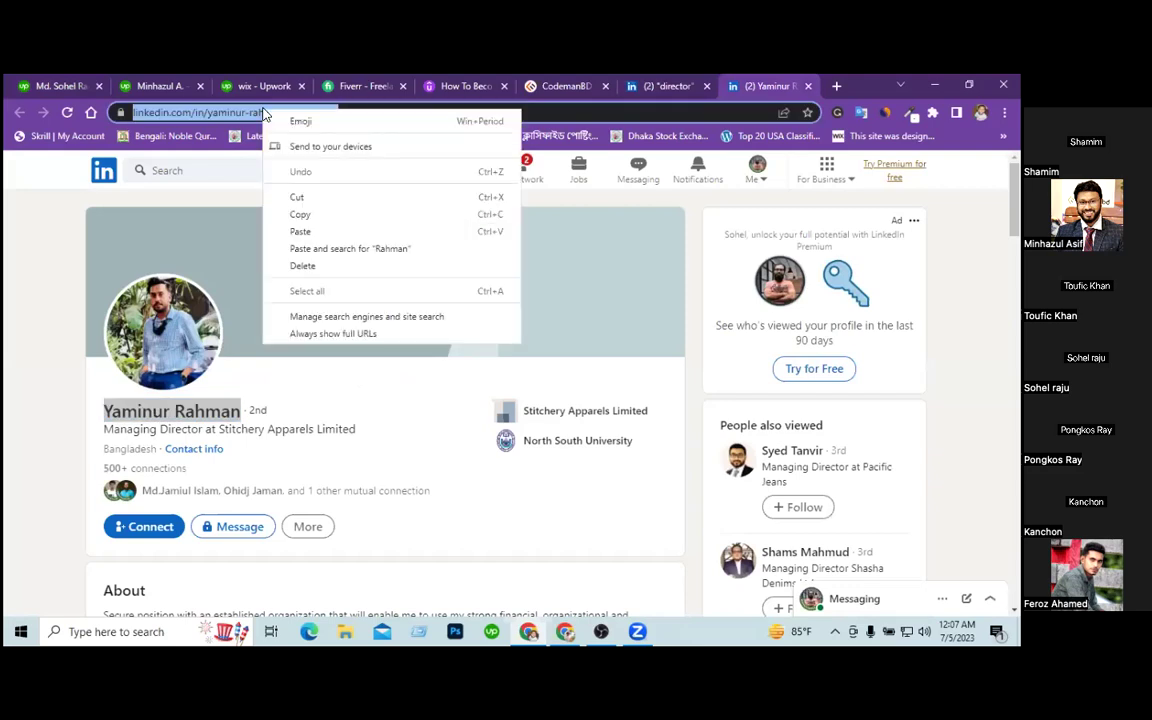
{"action": "left_click", "coordinate": [300, 217]}
{"action": "left_click", "coordinate": [72, 87]}
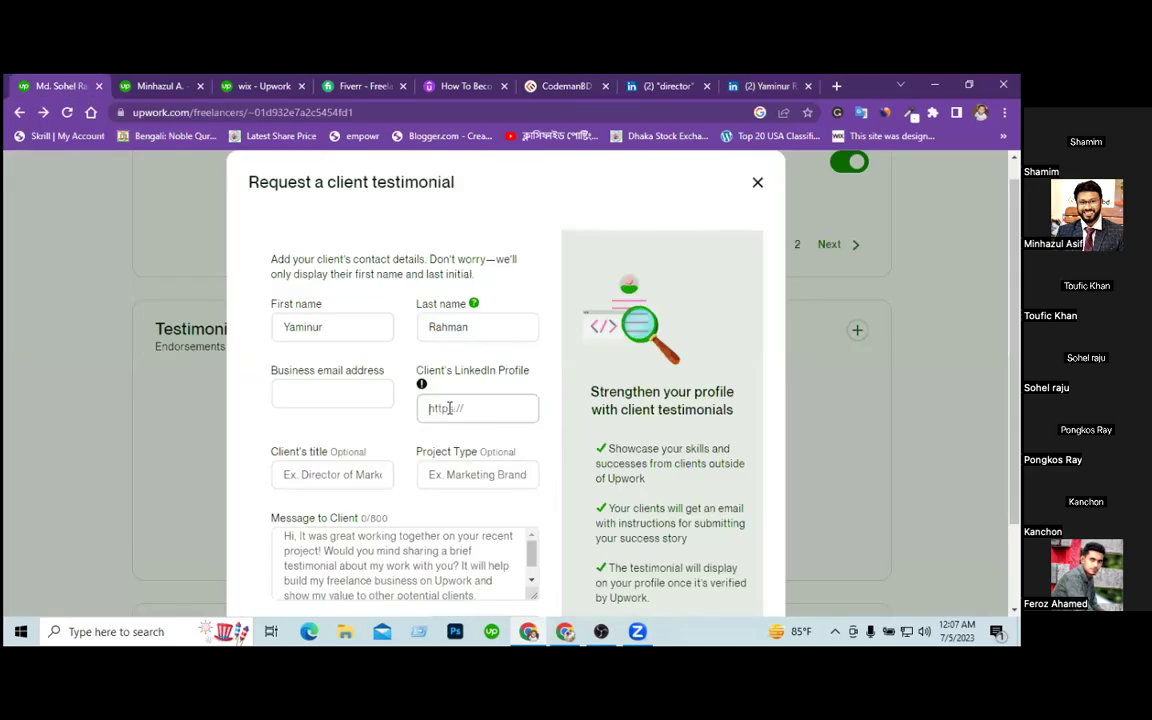
{"action": "left_click", "coordinate": [449, 408]}
{"action": "key", "text": "ctrl+v"}
{"action": "left_click", "coordinate": [331, 476]}
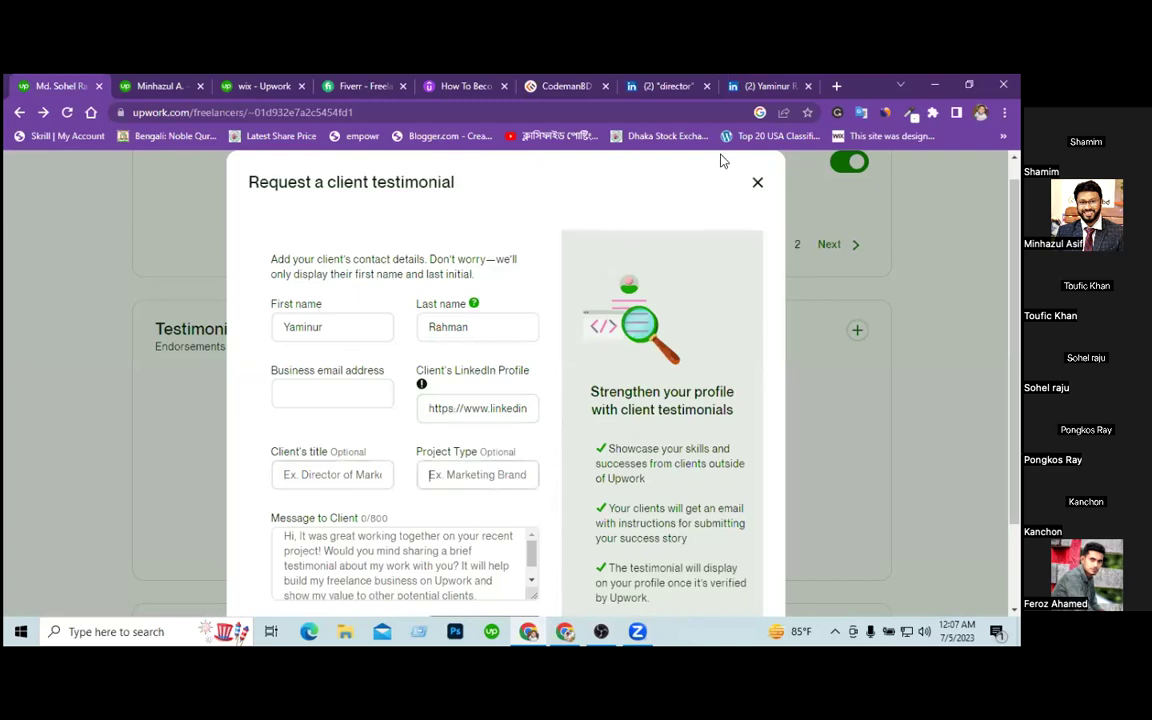
{"action": "left_click", "coordinate": [765, 86]}
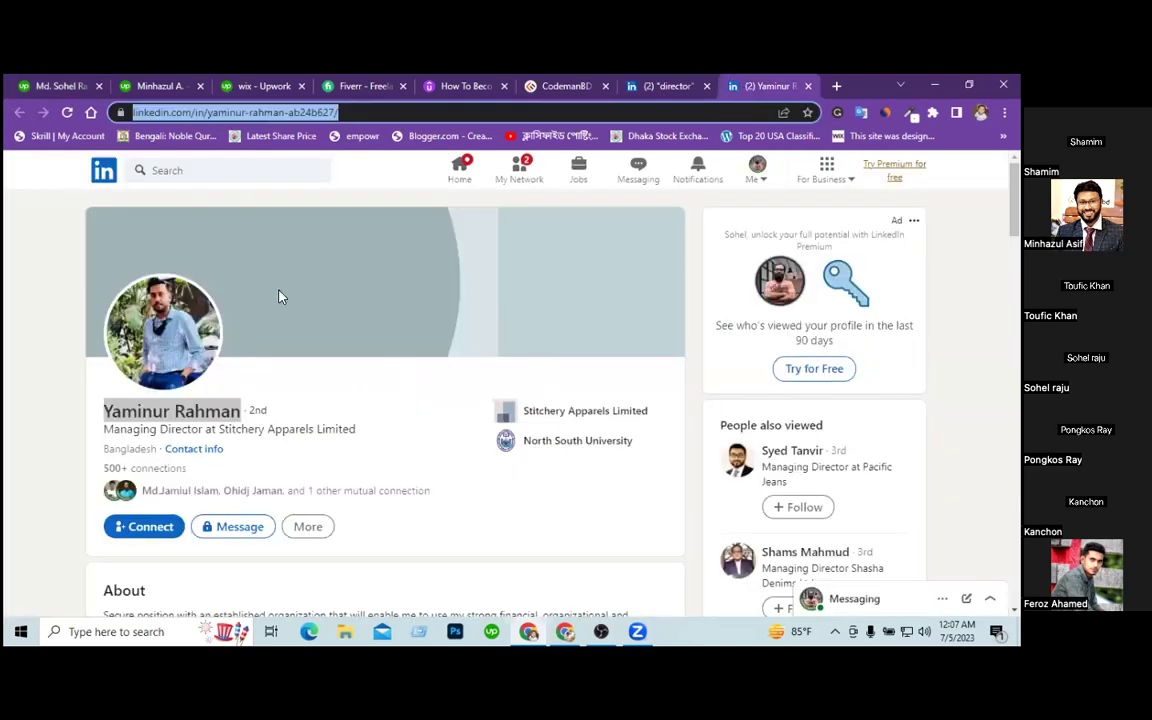
Paste the Managing Director headline as Client's title and enter 'Website De' as project type.
{"action": "left_click_drag", "start_coordinate": [103, 429], "coordinate": [356, 429]}
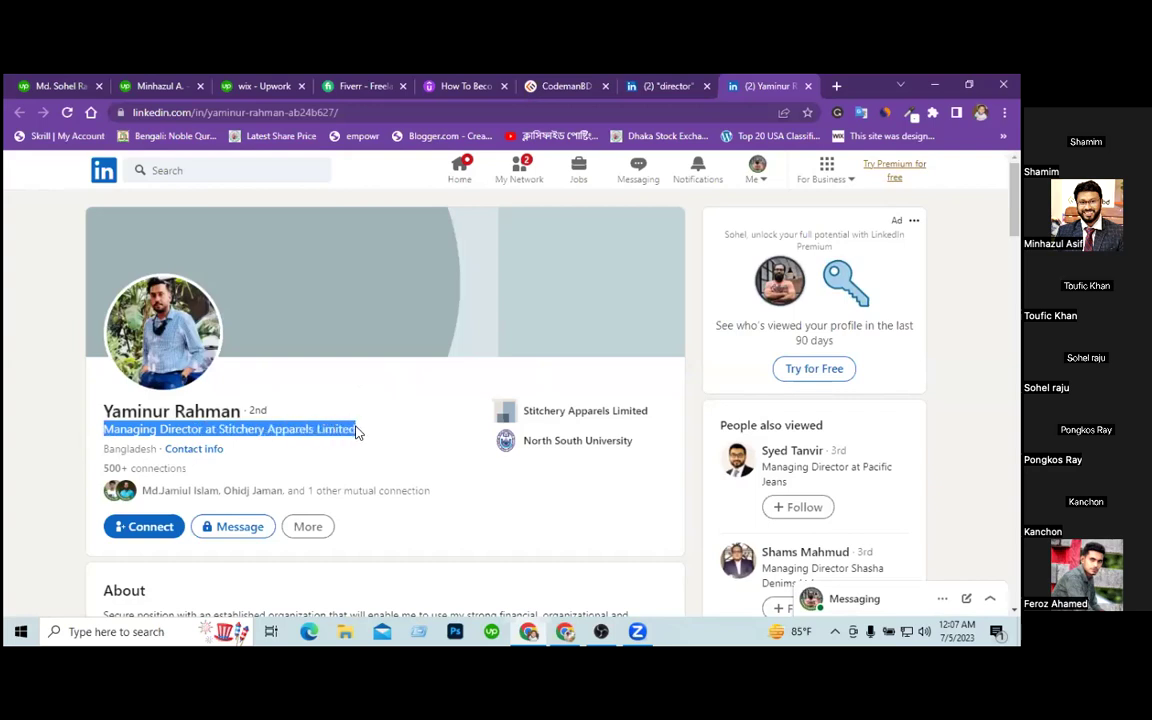
{"action": "left_click", "coordinate": [42, 84]}
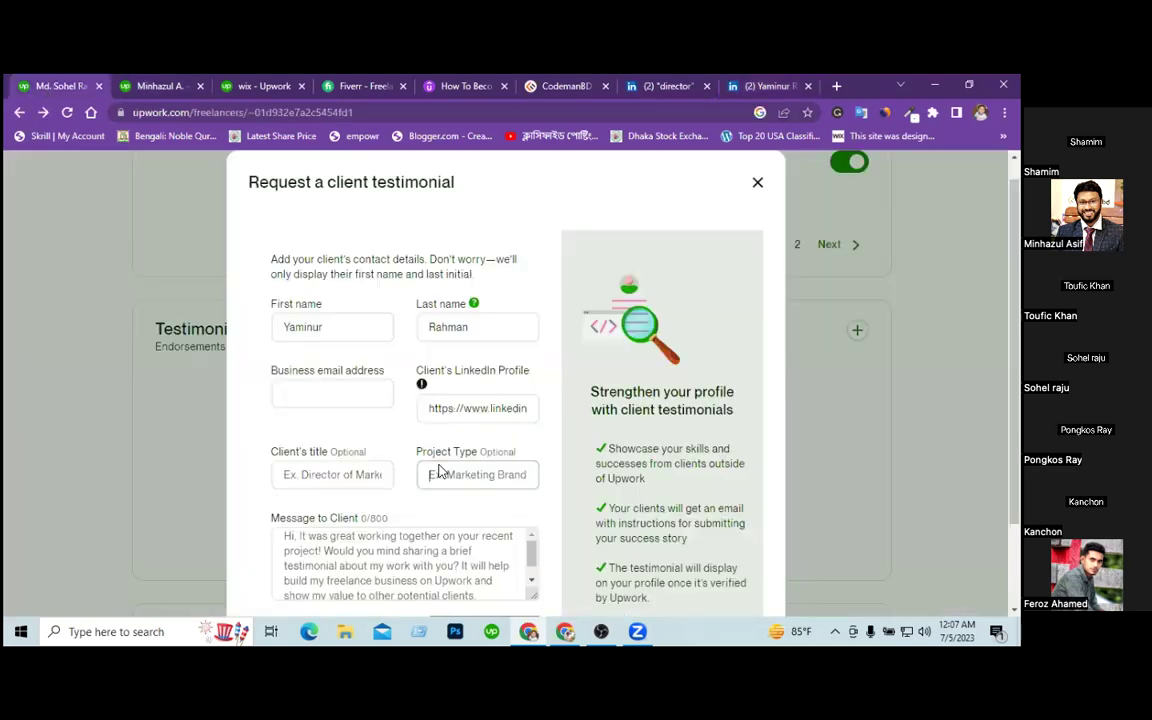
{"action": "left_click", "coordinate": [363, 474]}
{"action": "key", "text": "ctrl+v"}
{"action": "left_click", "coordinate": [486, 475]}
{"action": "type", "text": "Web"}
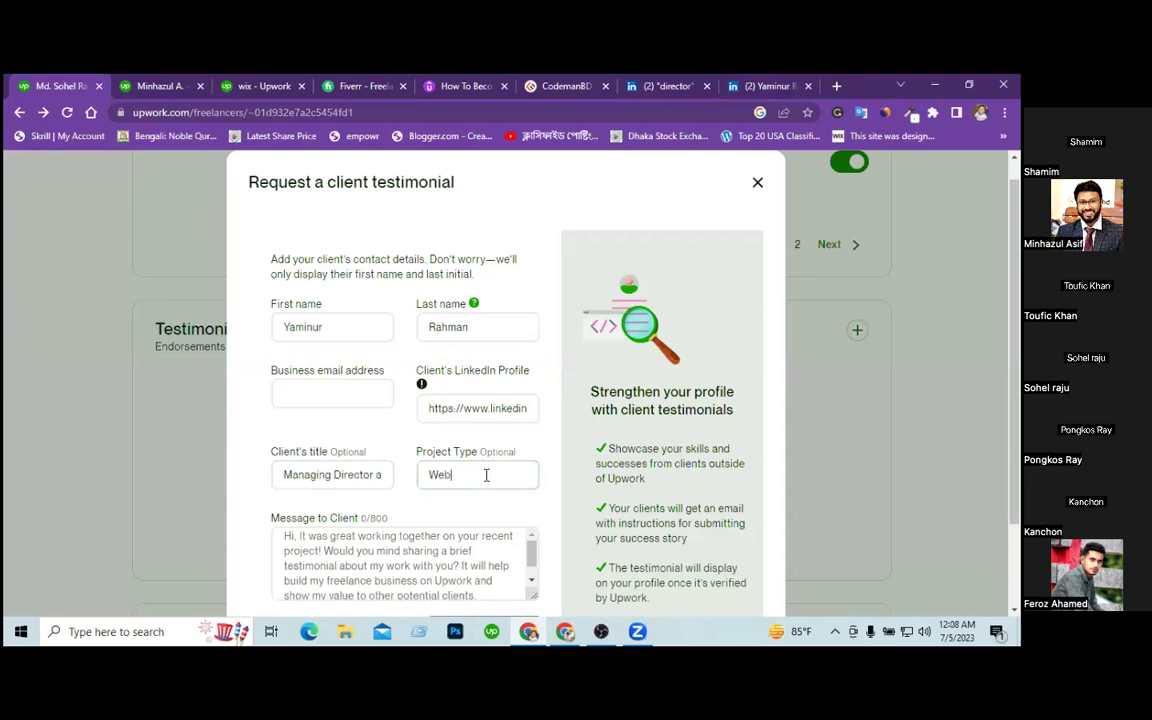
{"action": "type", "text": "site Design"}
Write a message asking the client for feedback on the website work done last year.
{"action": "left_click", "coordinate": [435, 551]}
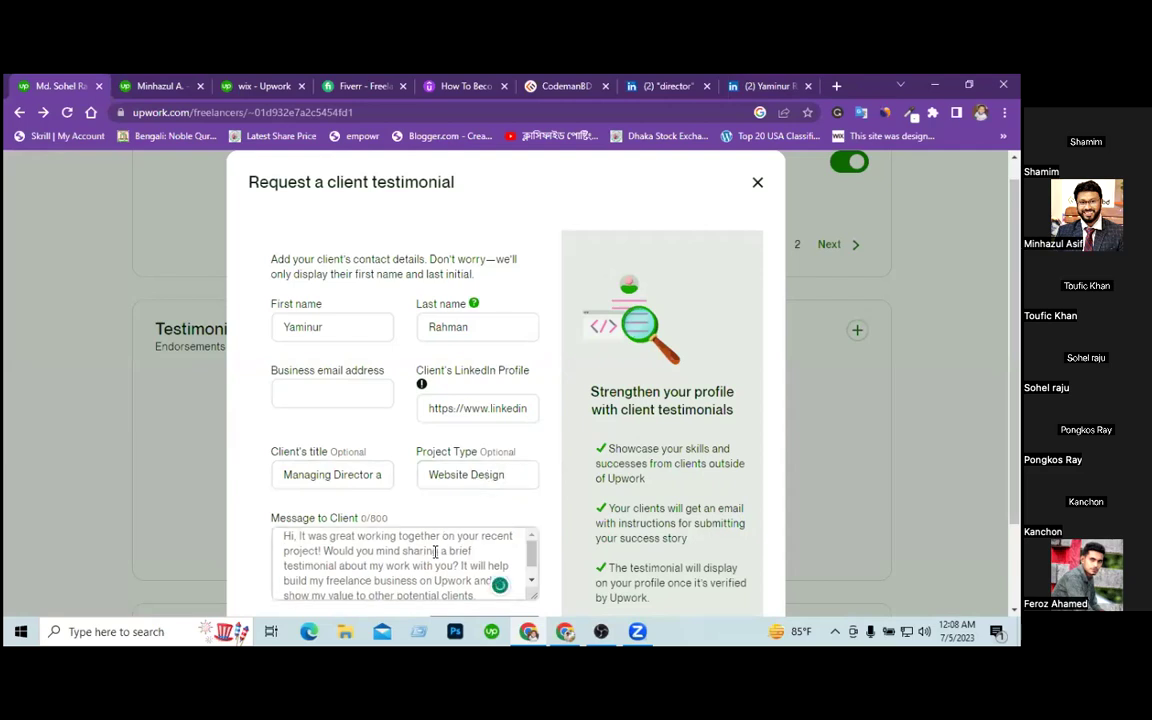
{"action": "type", "text": "Hello, I did a work for your websi"}
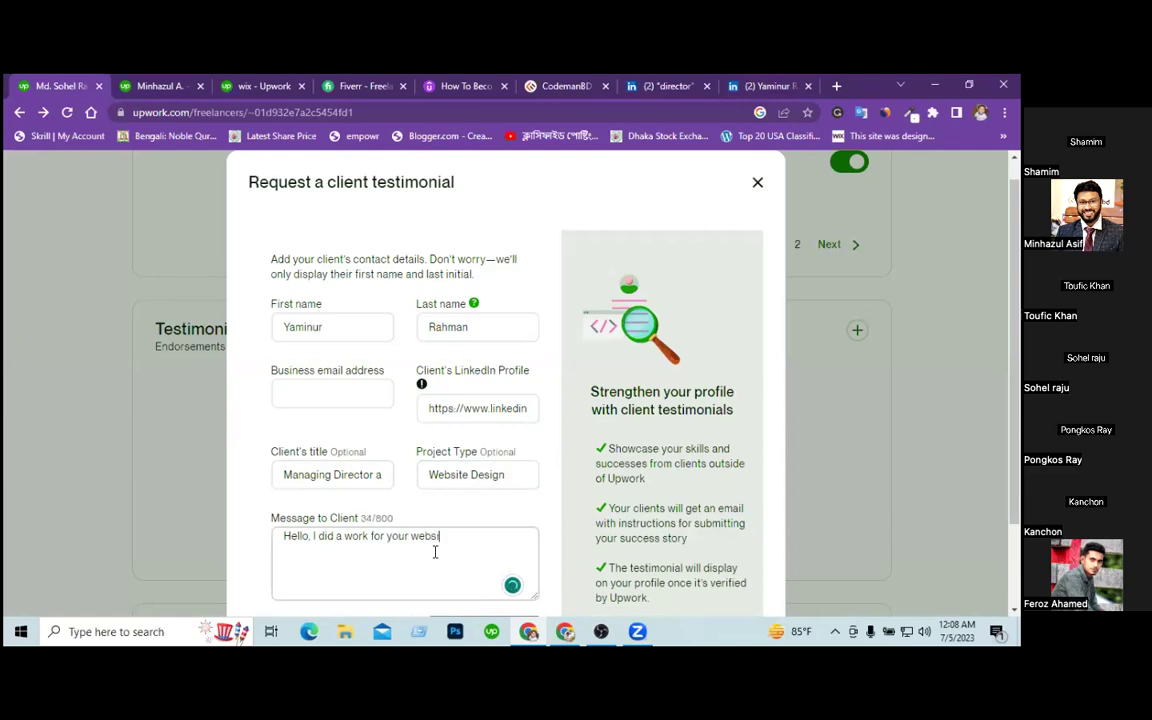
{"action": "type", "text": "te last year. Can you pro"}
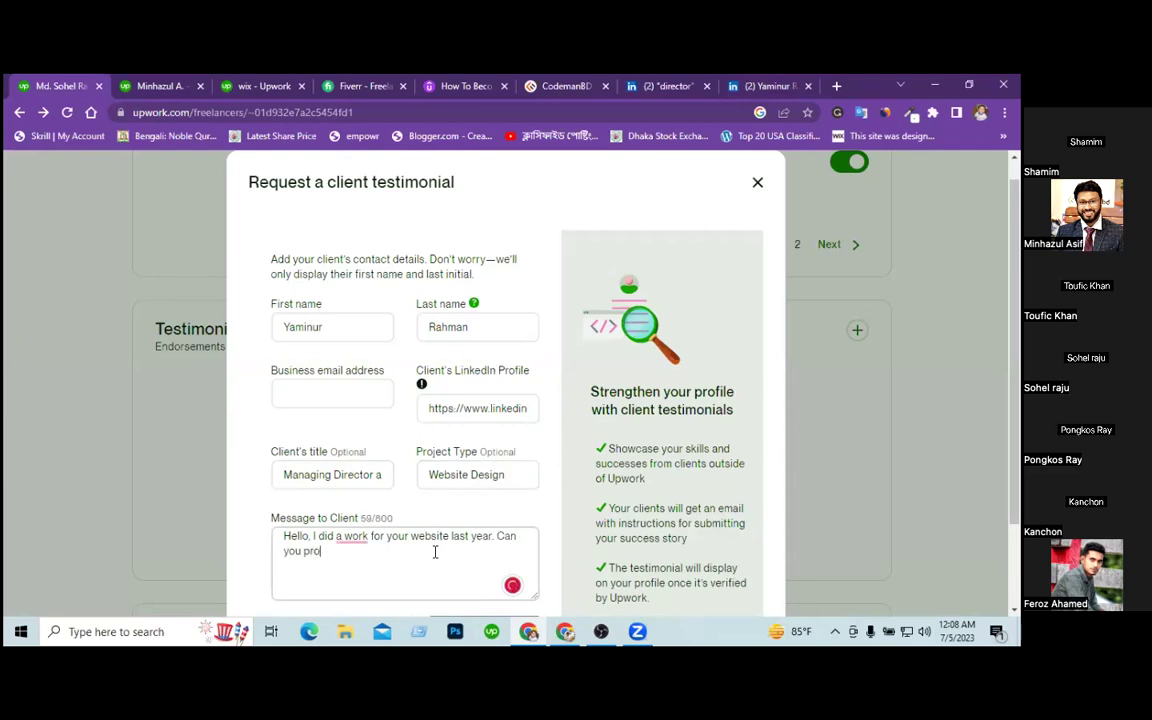
{"action": "type", "text": "vide me a feedback about the work ?"}
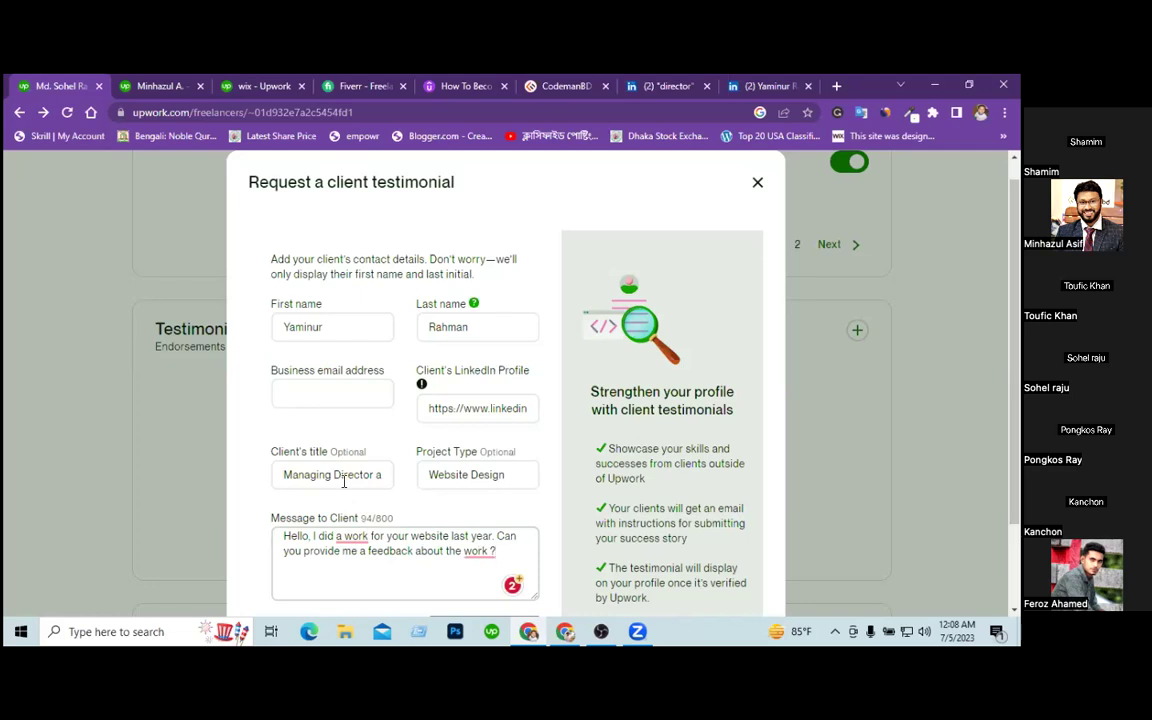
{"action": "left_click", "coordinate": [325, 392]}
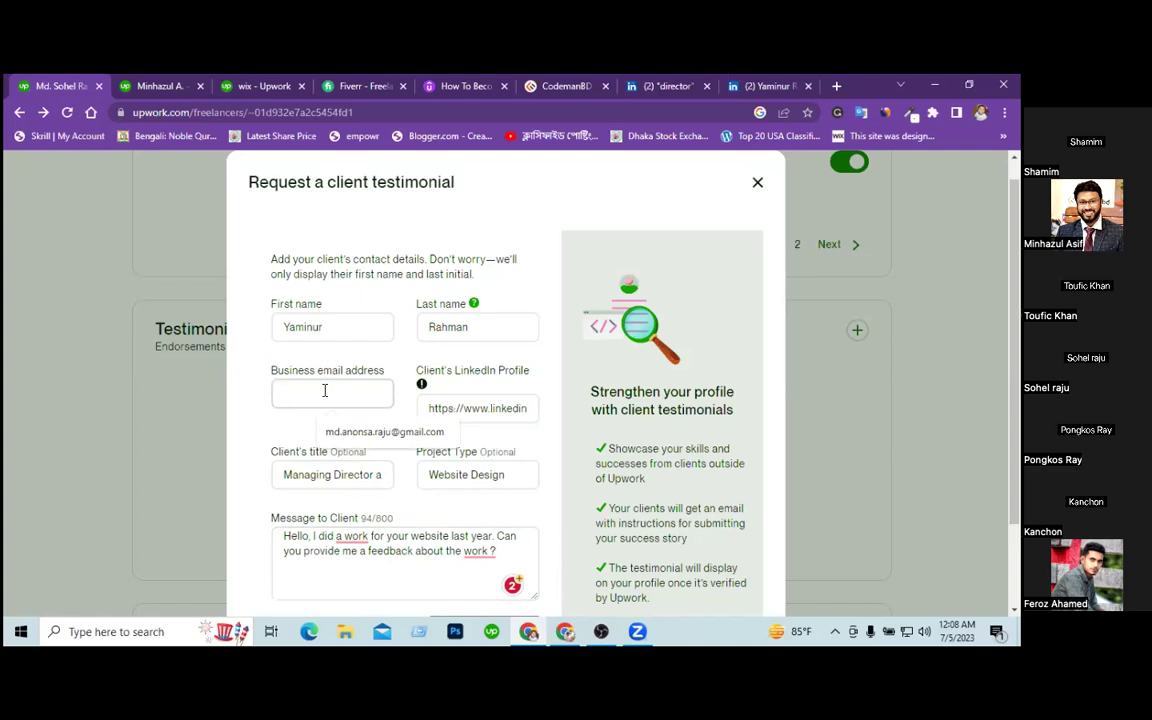
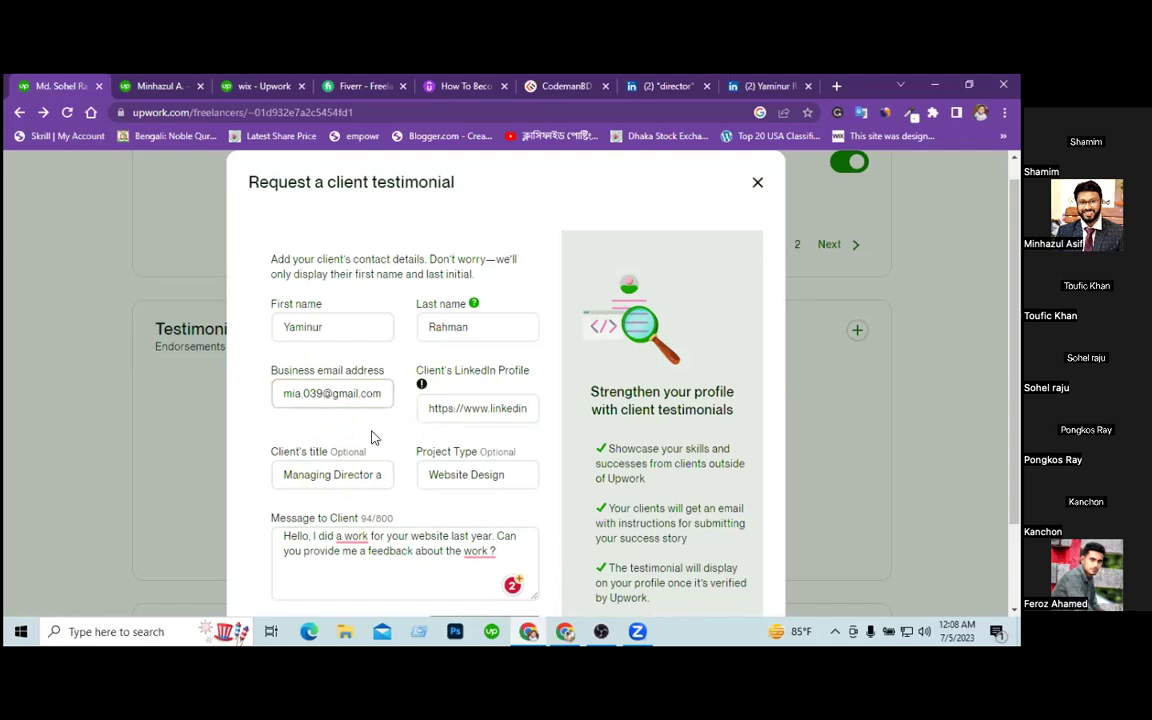
Enter the client's business email address and check over the filled-in request fields.
{"action": "left_click", "coordinate": [345, 325]}
{"action": "left_click", "coordinate": [478, 408]}
{"action": "left_click", "coordinate": [323, 480]}
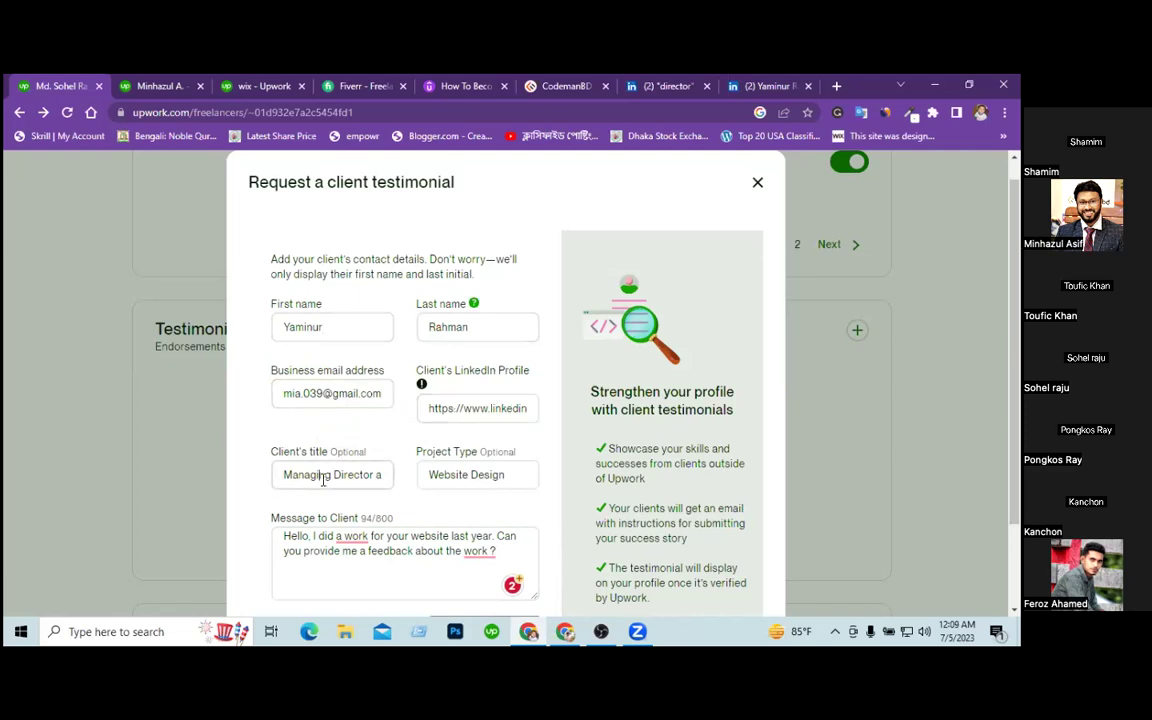
{"action": "triple_click", "coordinate": [476, 472]}
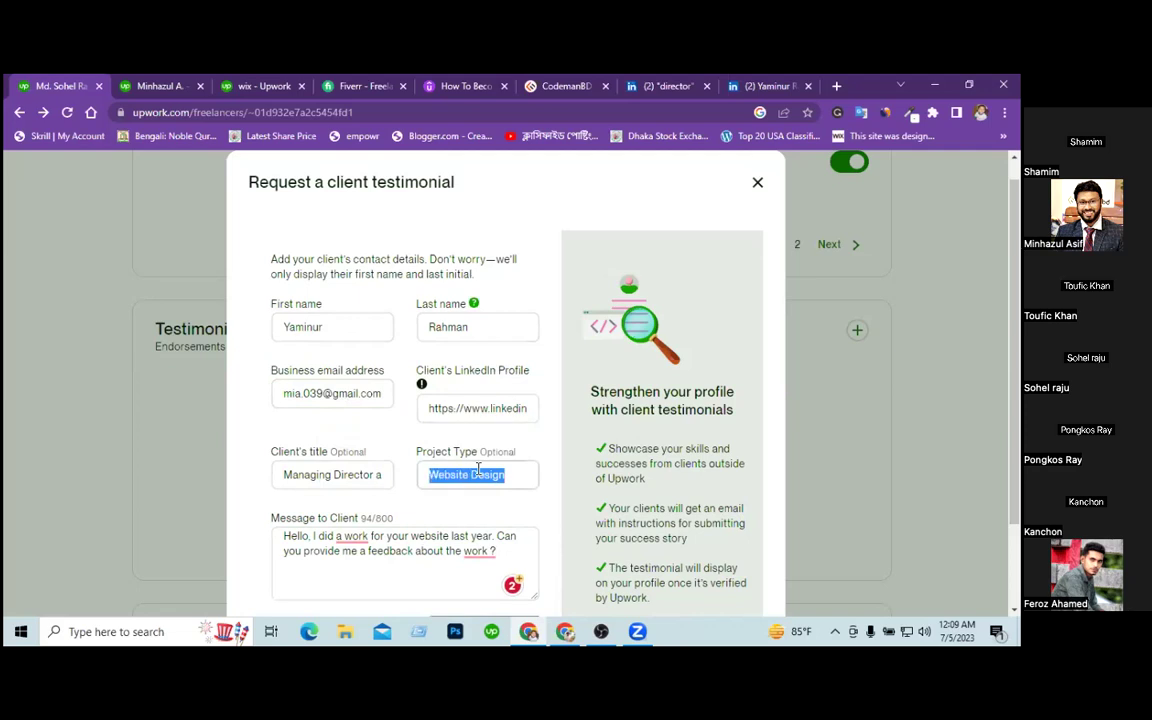
{"action": "left_click", "coordinate": [421, 551]}
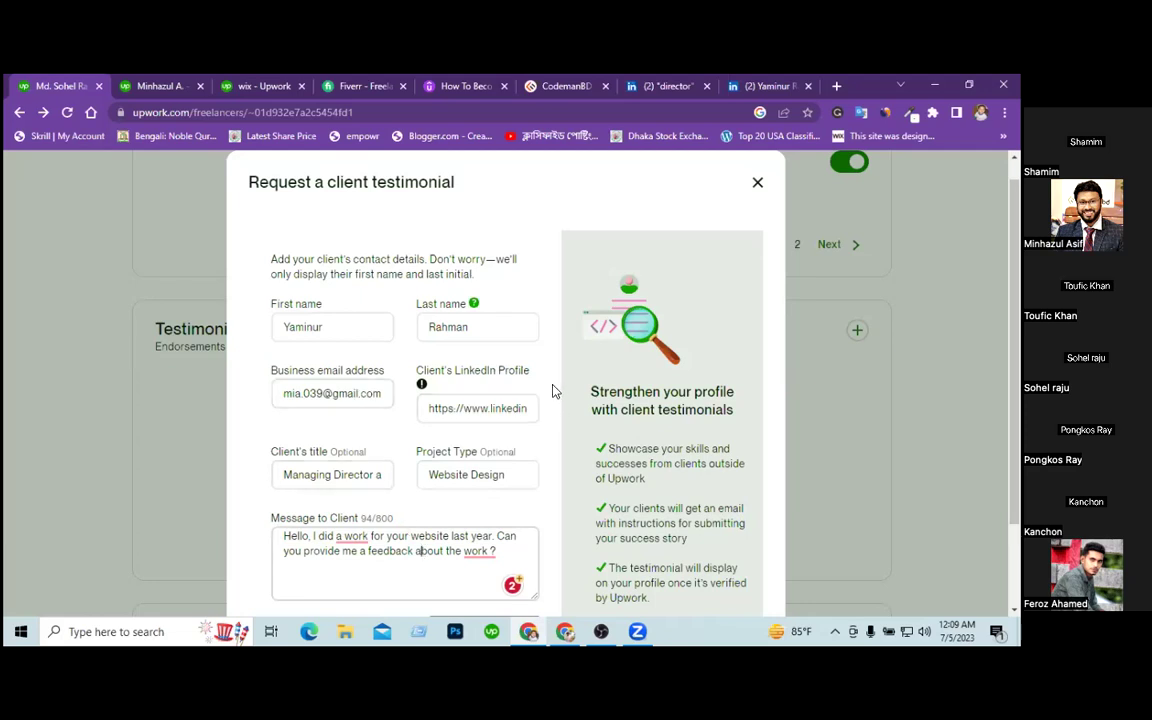
Scroll down the dialog and submit the form with Request Testimonial.
{"action": "scroll", "coordinate": [556, 390], "scroll_direction": "down", "scroll_amount": 1}
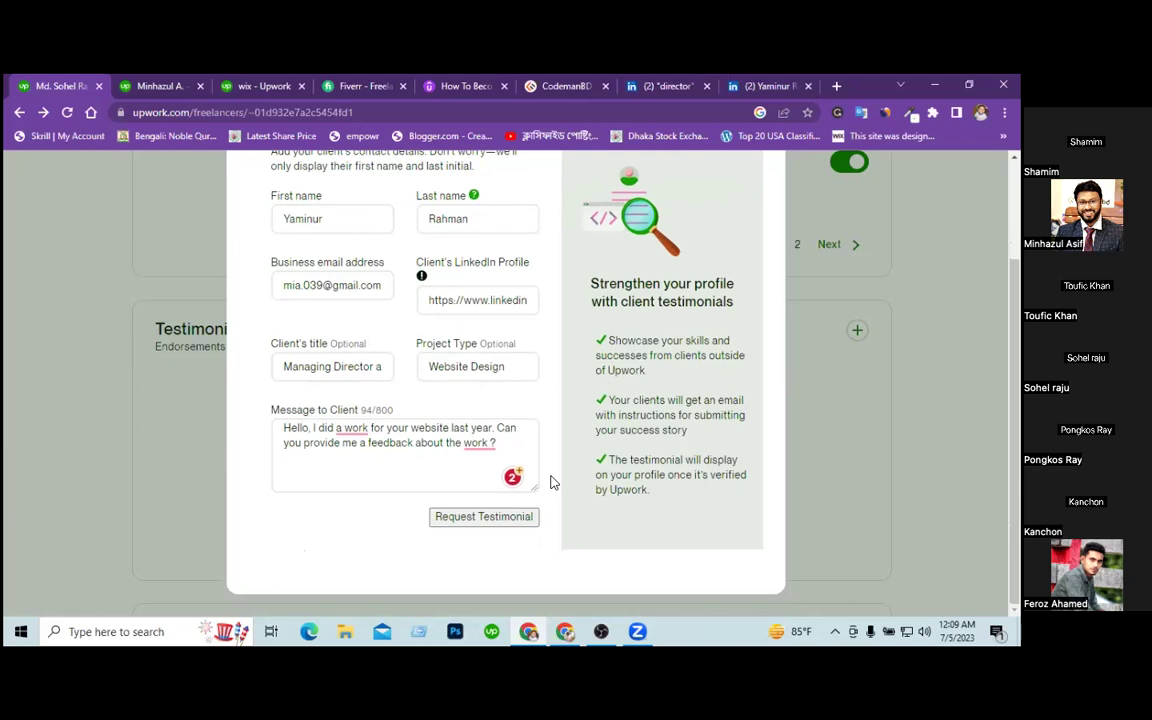
{"action": "left_click", "coordinate": [494, 519]}
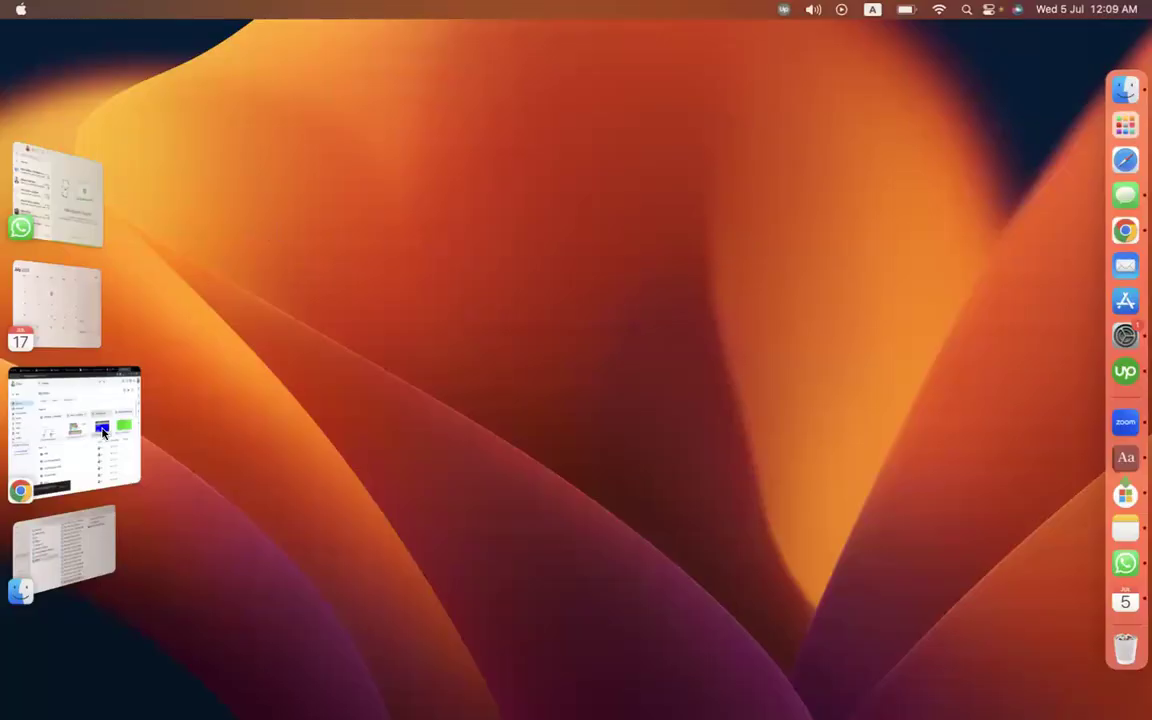
Open the Upwork reference-request email under Gmail's Updates and follow its Endorse link.
{"action": "left_click", "coordinate": [103, 440]}
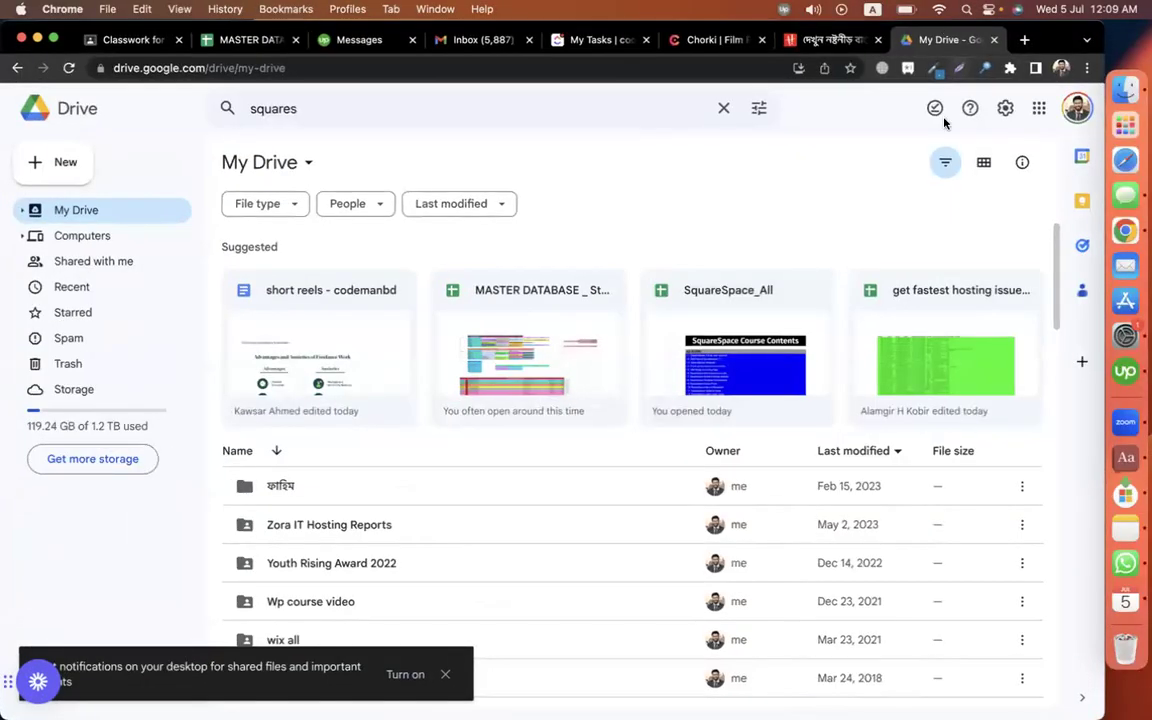
{"action": "left_click", "coordinate": [437, 40]}
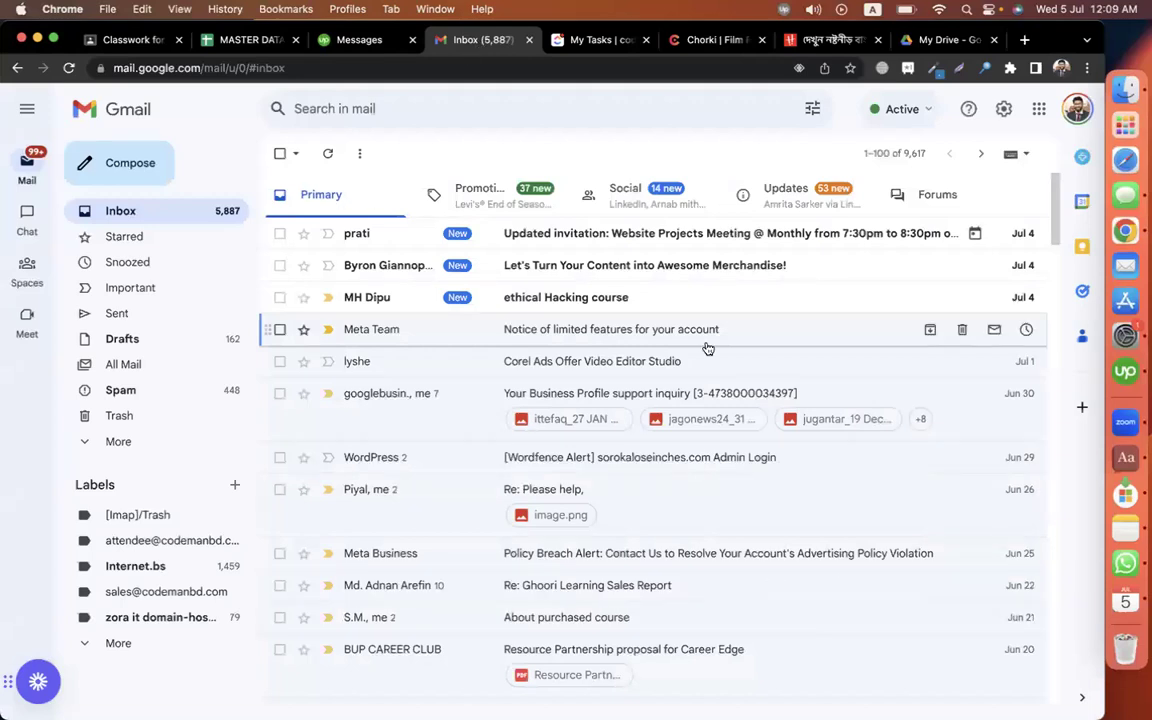
{"action": "left_click", "coordinate": [830, 200]}
{"action": "left_click", "coordinate": [561, 231]}
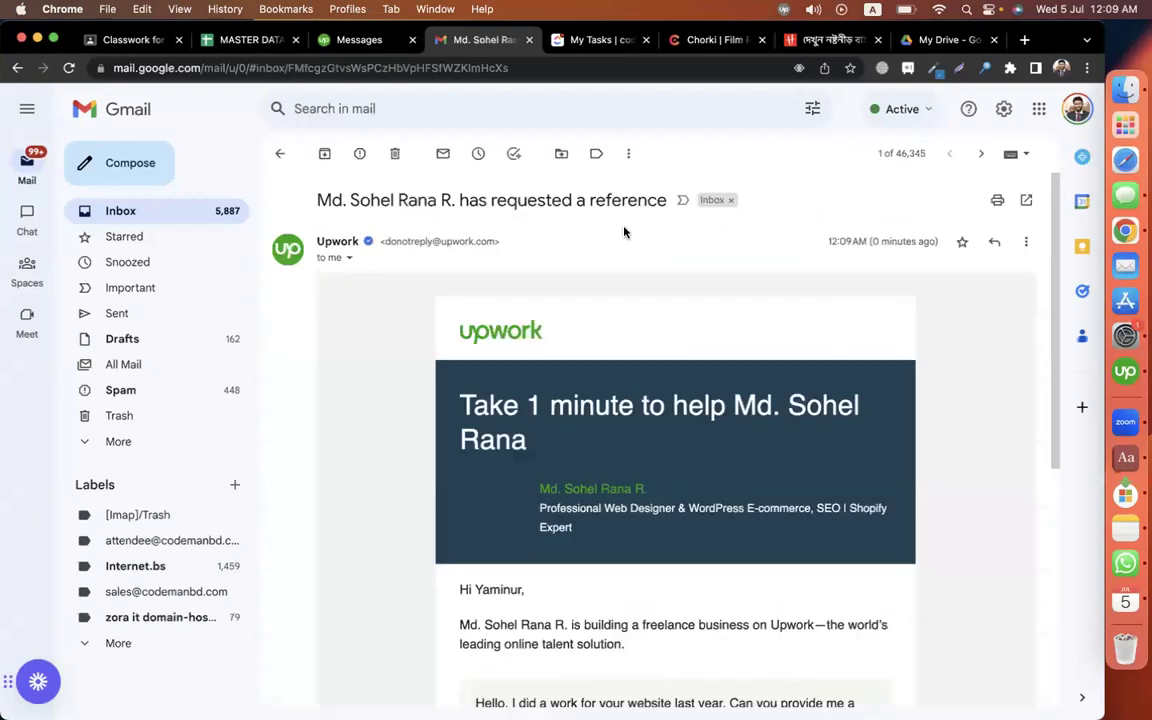
{"action": "scroll", "coordinate": [758, 447], "scroll_direction": "down", "scroll_amount": 5}
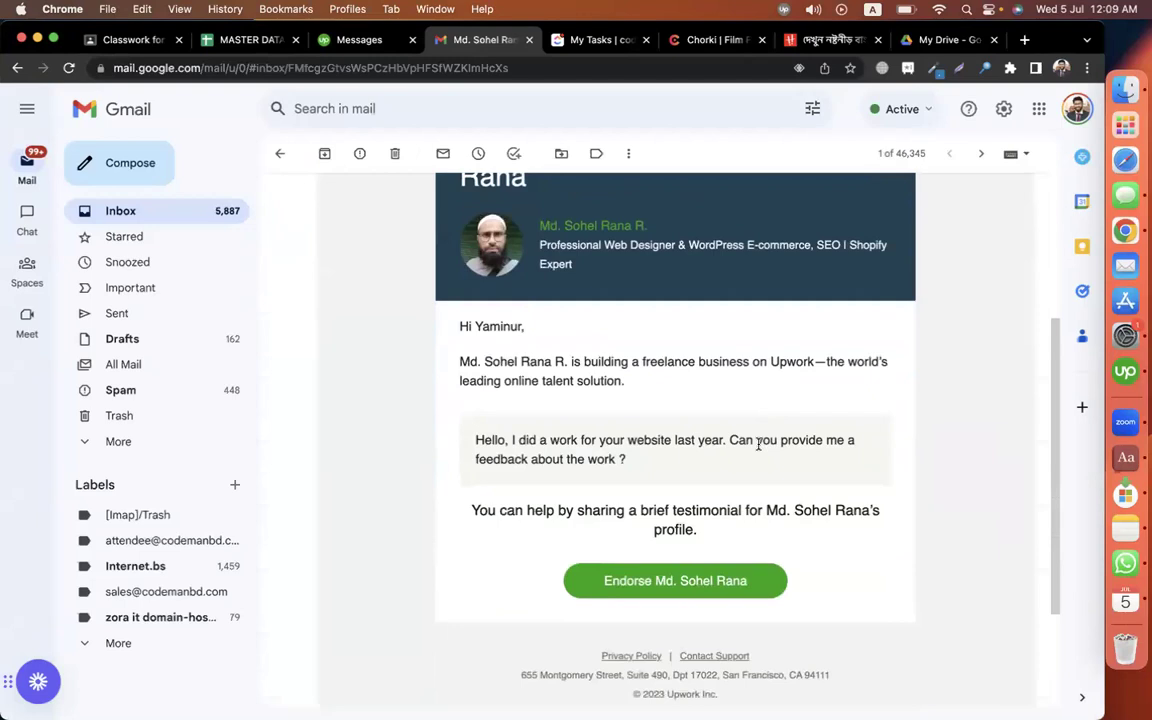
{"action": "left_click", "coordinate": [649, 581]}
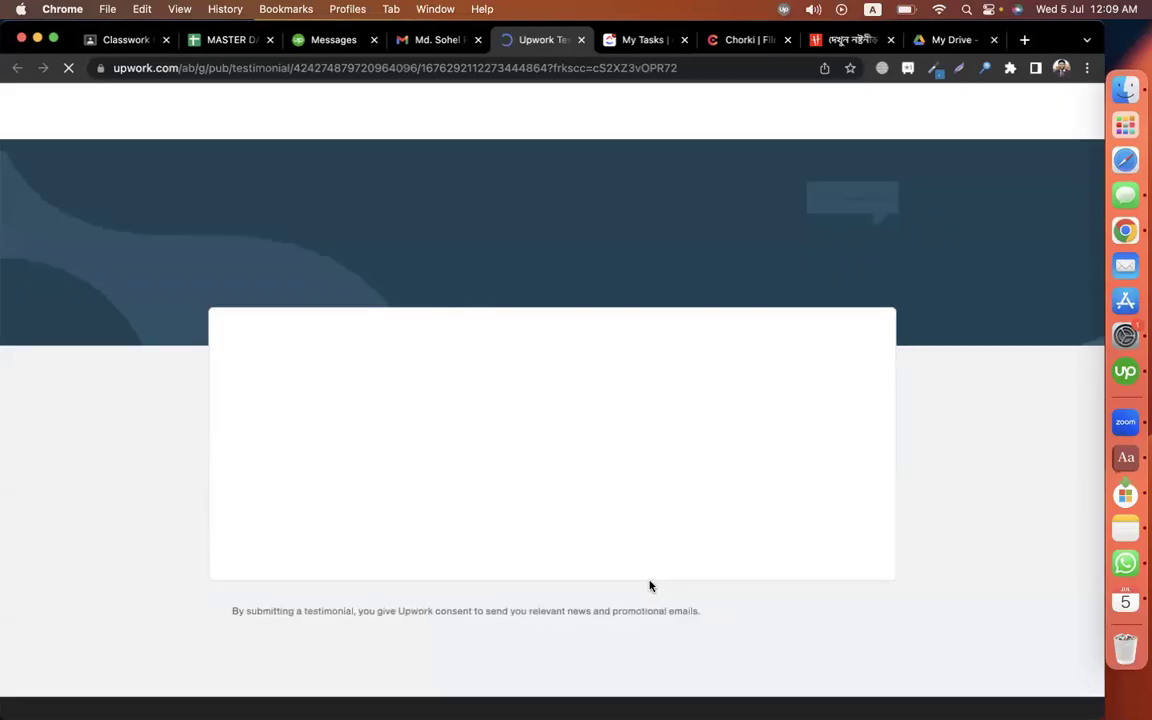
Run an Upwork search for 'wordpress' with the search type set to Talent.
{"action": "left_click", "coordinate": [485, 452]}
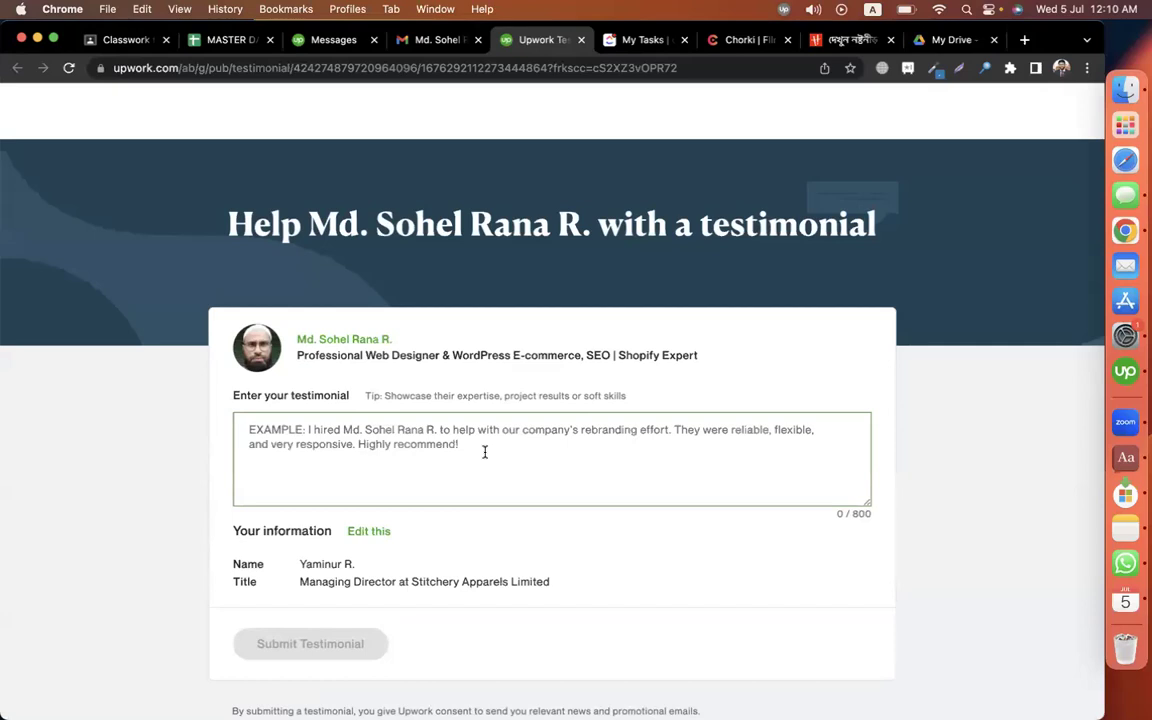
{"action": "left_click", "coordinate": [313, 44]}
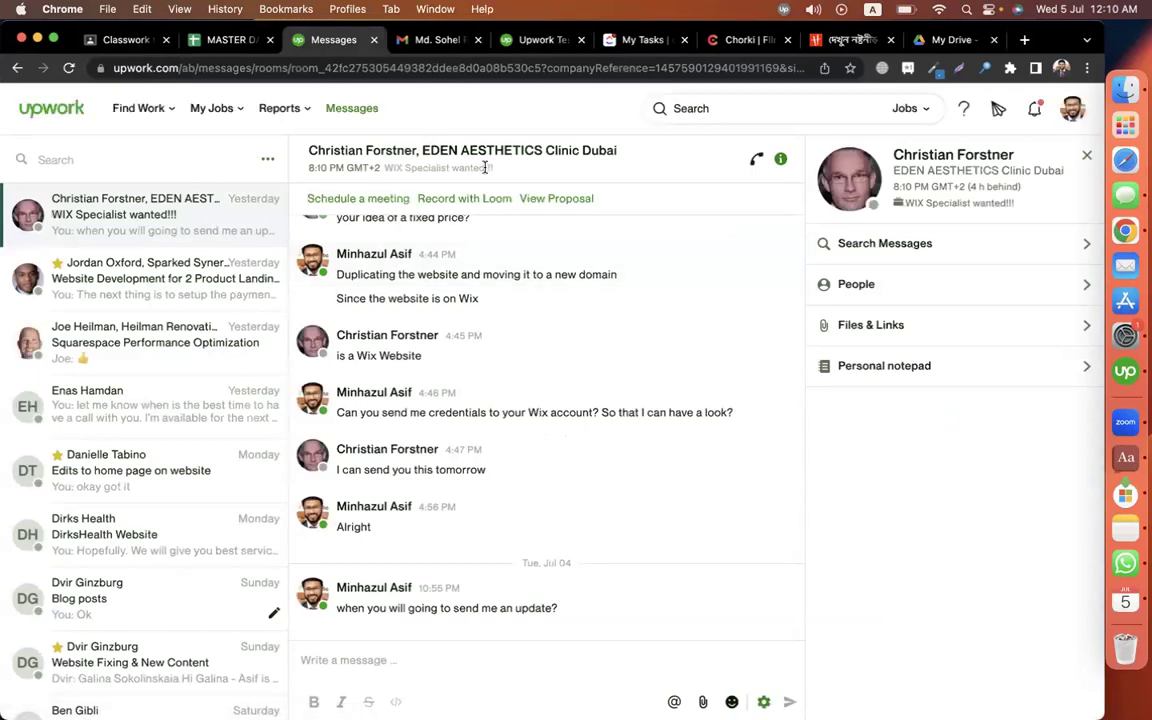
{"action": "mouse_move", "coordinate": [158, 116]}
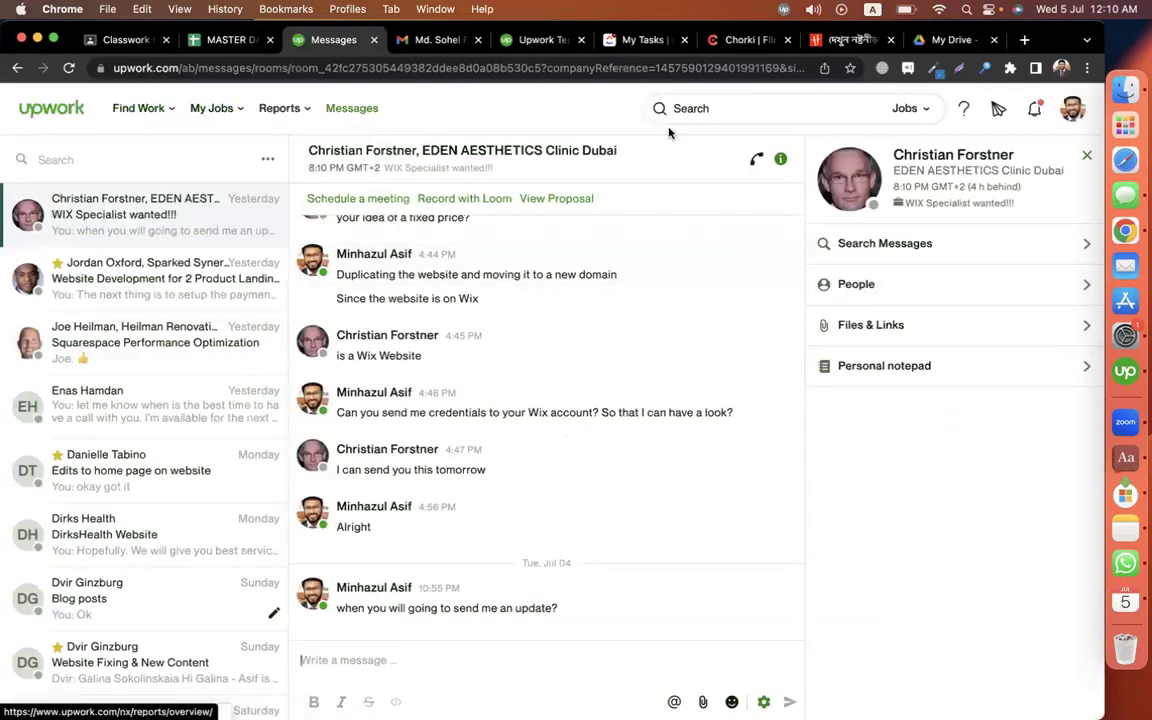
{"action": "left_click", "coordinate": [908, 109]}
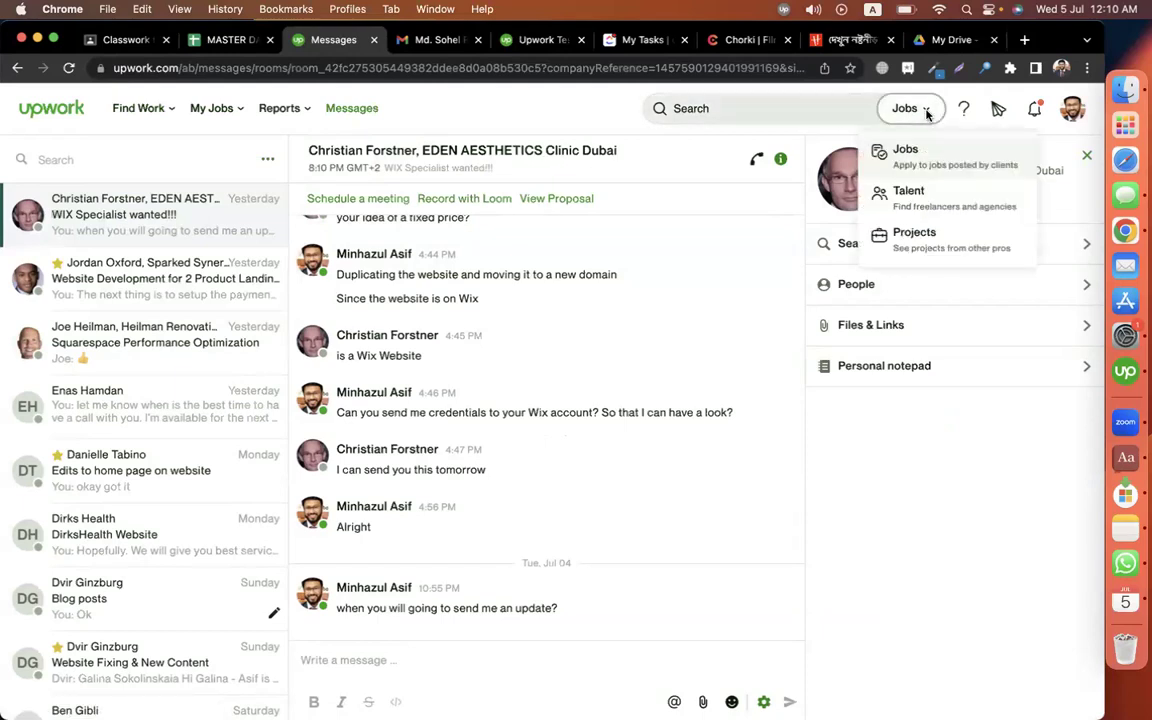
{"action": "left_click", "coordinate": [906, 192]}
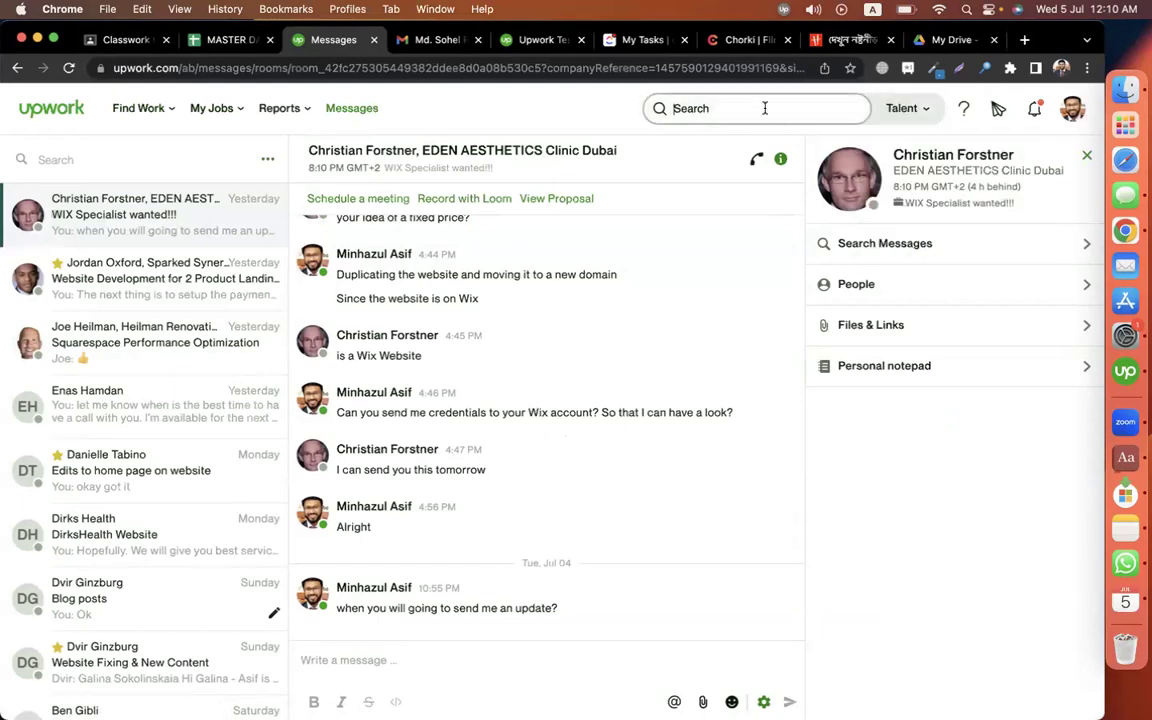
{"action": "type", "text": "wordpress"}
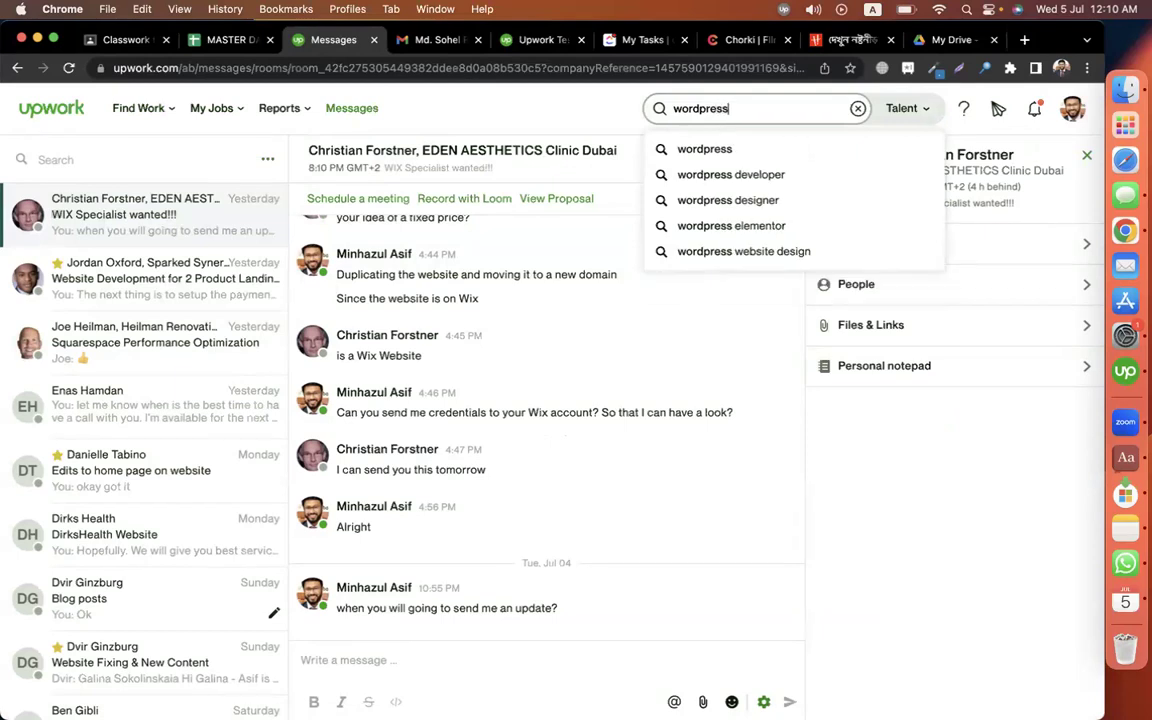
{"action": "key", "text": "Return"}
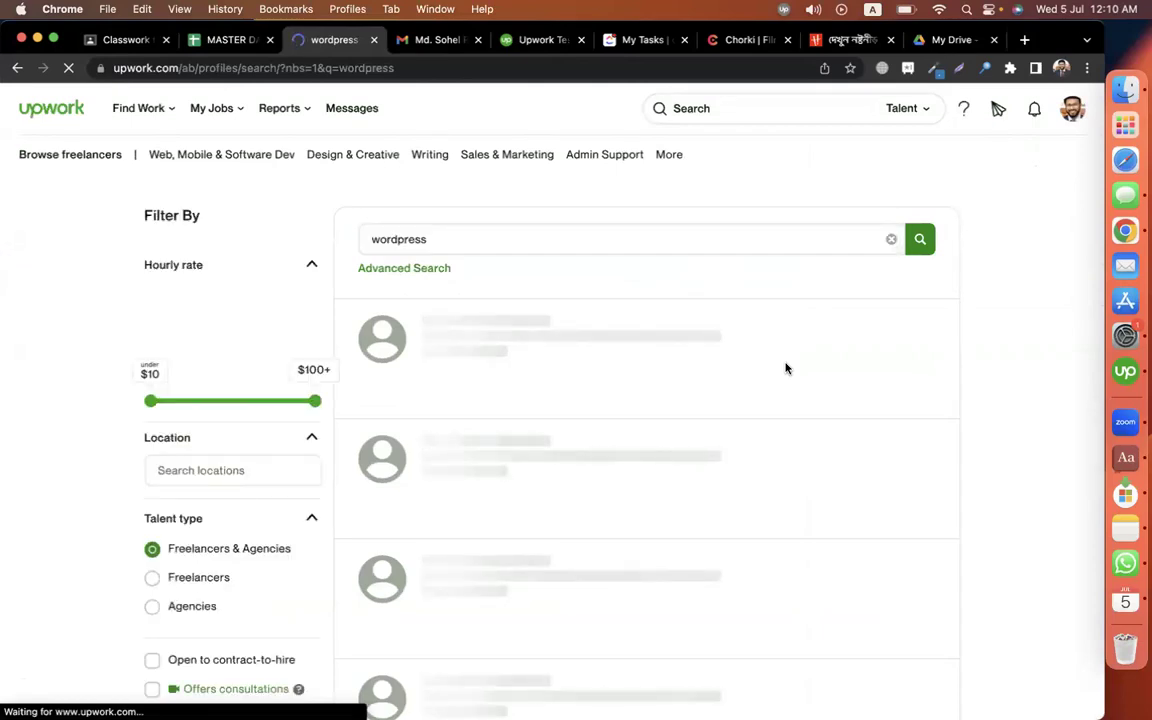
Copy a short five-star client review from the first WordPress freelancer's work history.
{"action": "left_click", "coordinate": [624, 321]}
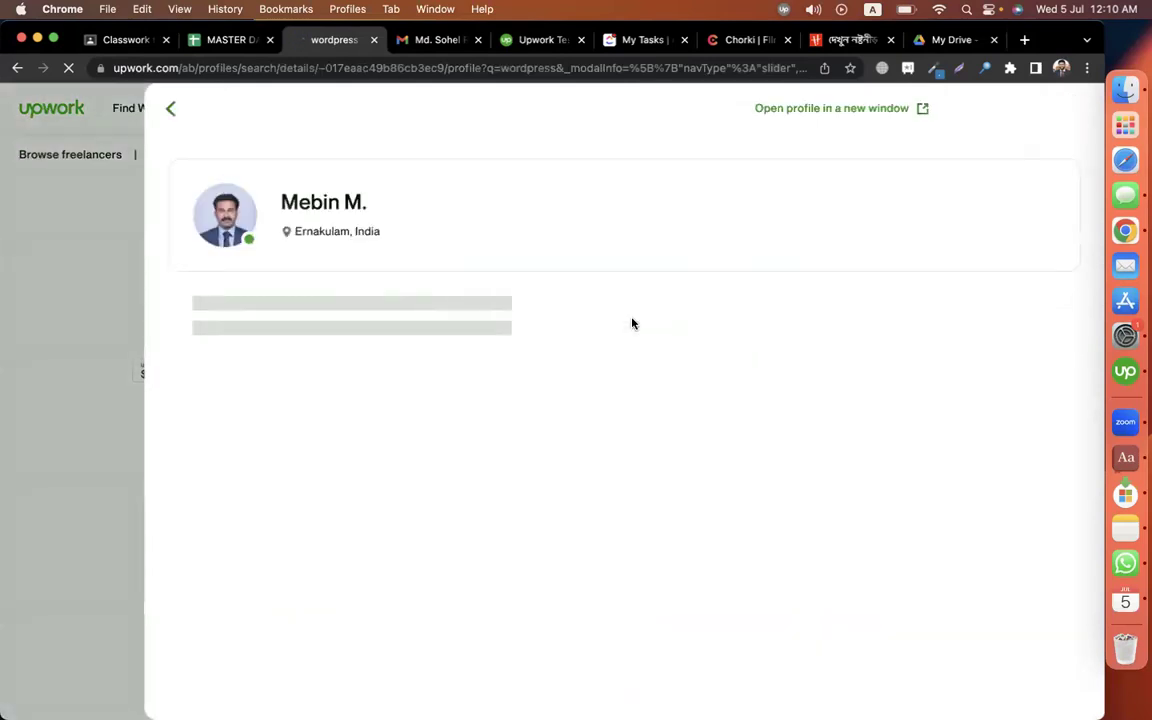
{"action": "scroll", "coordinate": [686, 503], "scroll_direction": "down", "scroll_amount": 5}
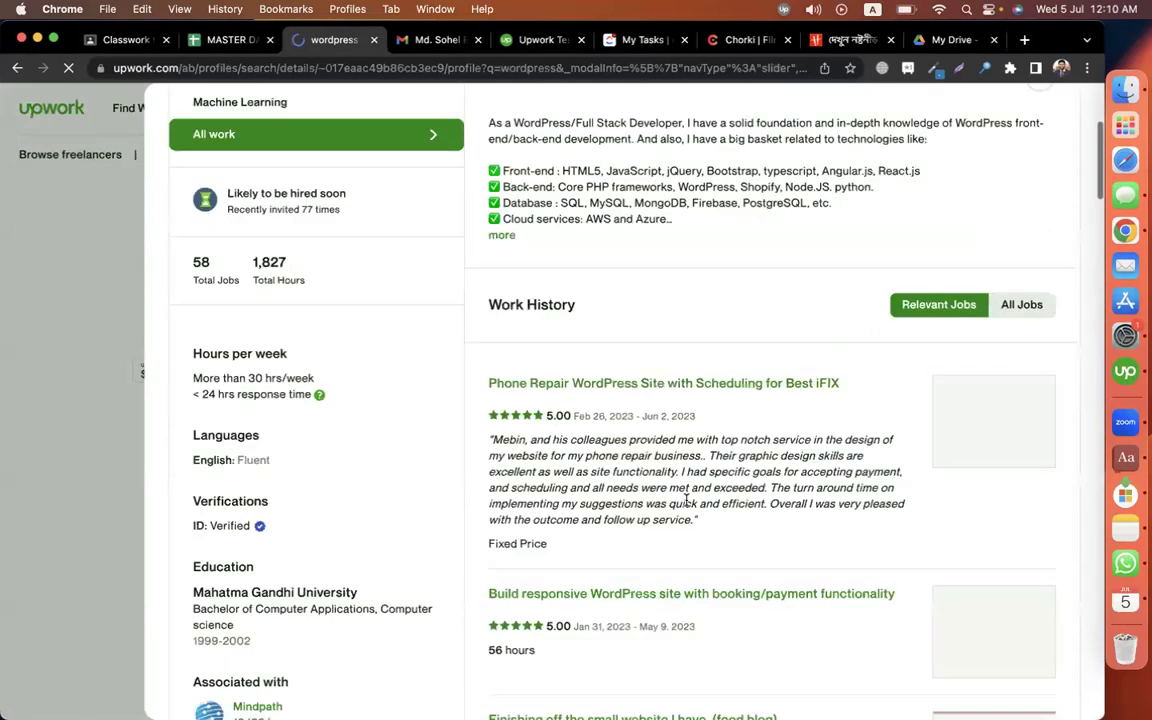
{"action": "scroll", "coordinate": [686, 503], "scroll_direction": "down", "scroll_amount": 5}
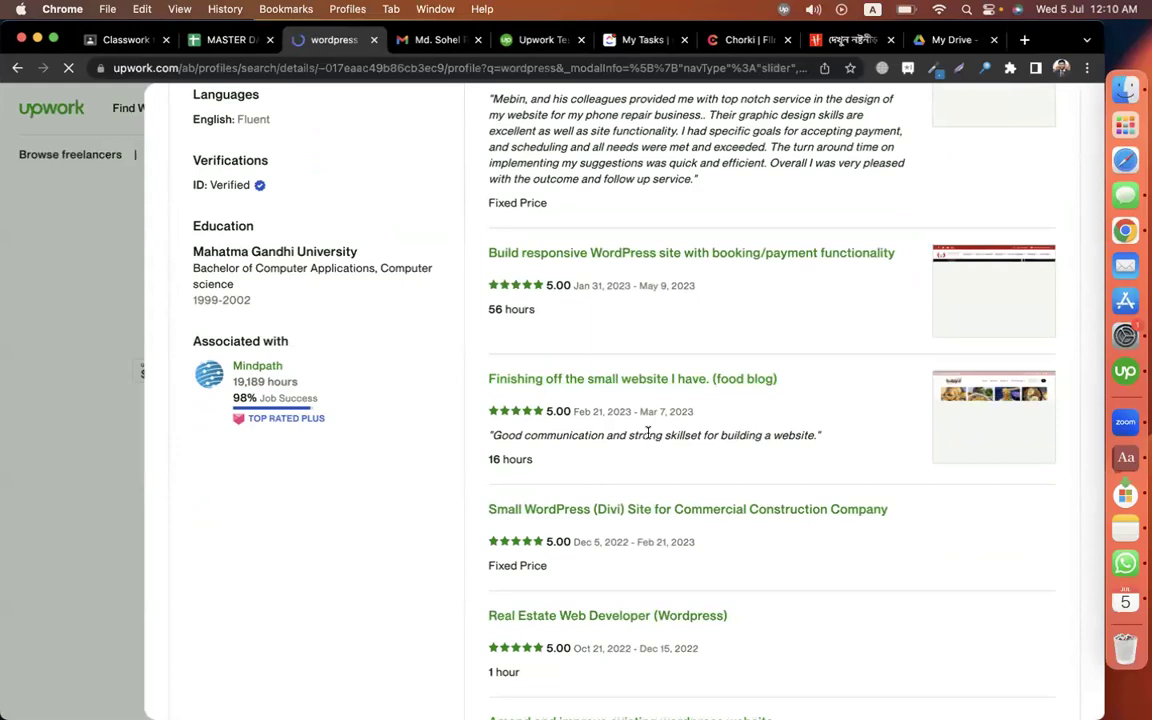
{"action": "triple_click", "coordinate": [648, 437]}
{"action": "key", "text": "super+c"}
{"action": "right_click", "coordinate": [648, 437]}
{"action": "left_click", "coordinate": [401, 108]}
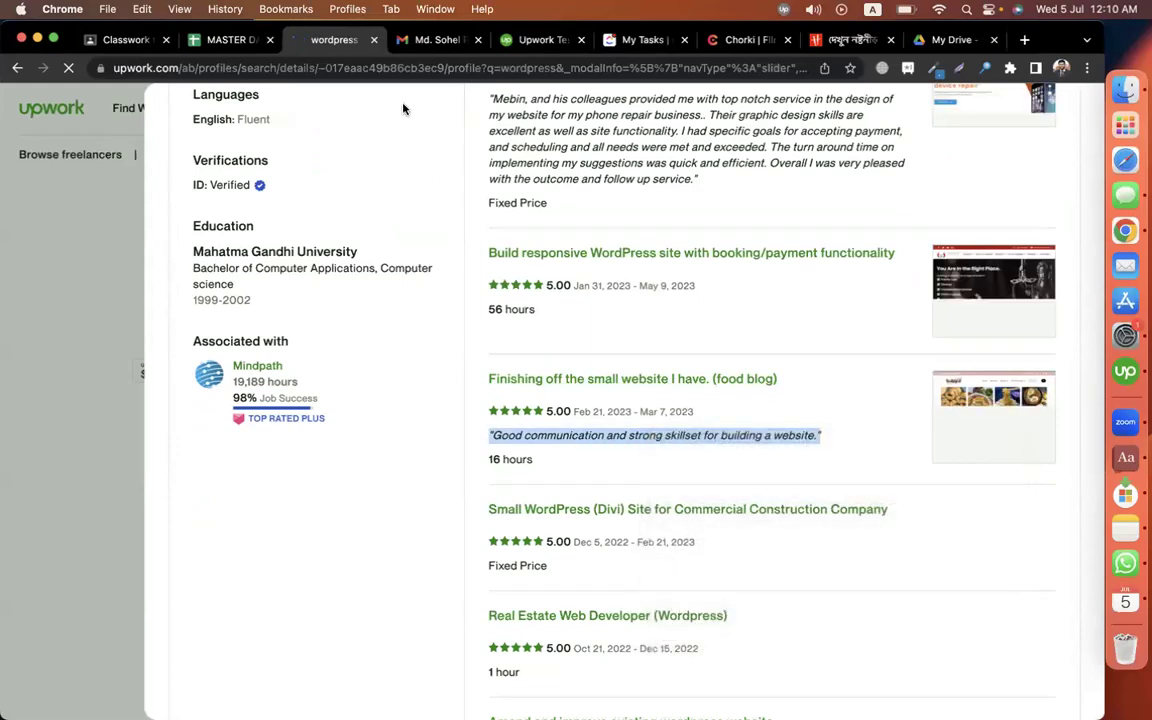
{"action": "left_click", "coordinate": [630, 436]}
{"action": "left_click_drag", "start_coordinate": [516, 435], "coordinate": [700, 435]}
Paste the copied review into the testimonial box, remove the leading quote mark, and submit.
{"action": "left_click", "coordinate": [530, 40]}
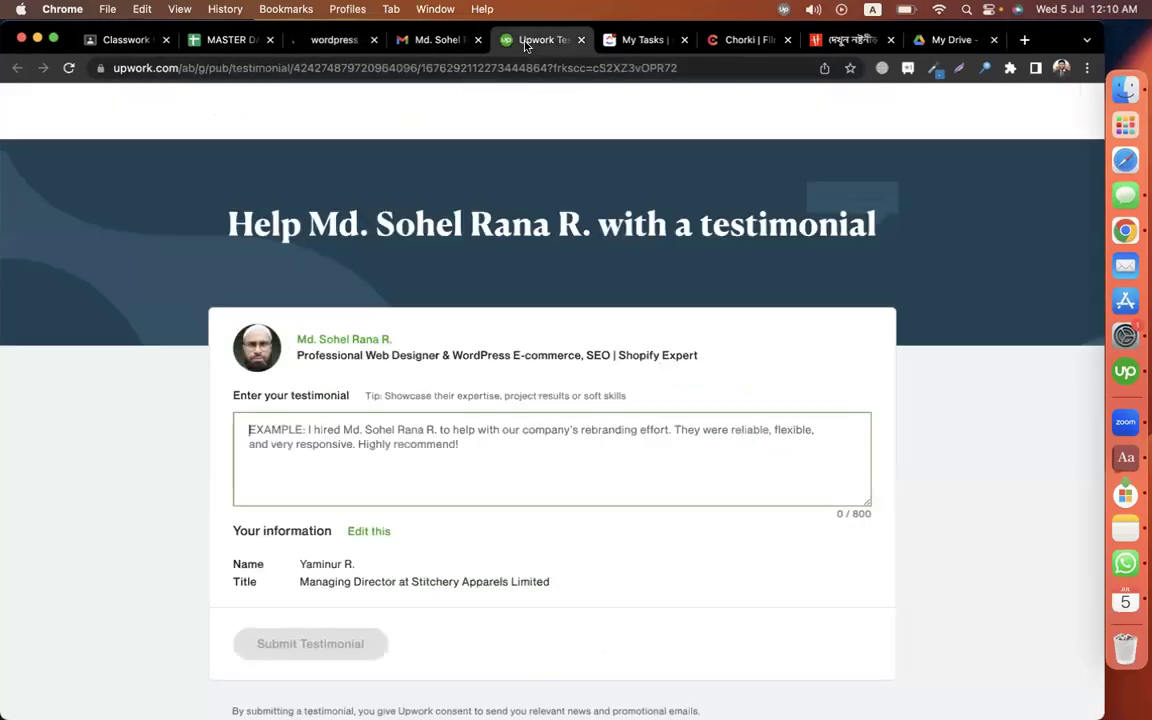
{"action": "left_click", "coordinate": [414, 441]}
{"action": "key", "text": "super+v"}
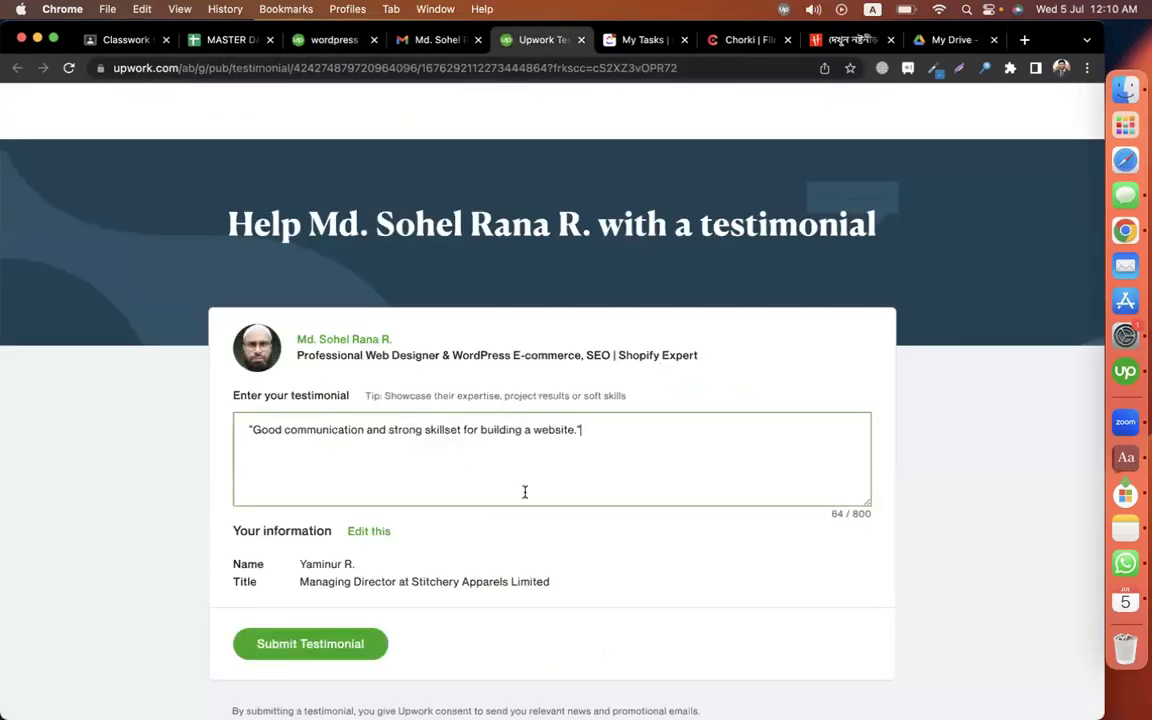
{"action": "scroll", "coordinate": [525, 491], "scroll_direction": "down", "scroll_amount": 2}
{"action": "left_click", "coordinate": [252, 319]}
{"action": "key", "text": "BackSpace"}
{"action": "left_click", "coordinate": [332, 532]}
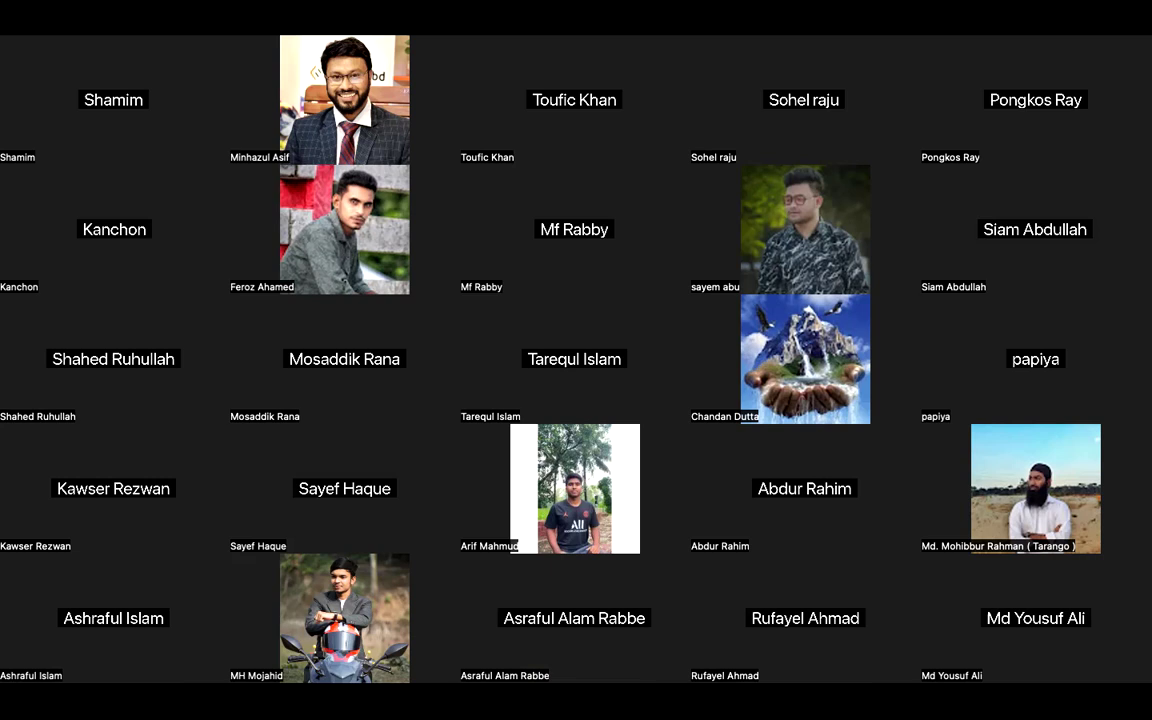
Leave the Zoom call and start a new tab search for site:linkedin.com "director".
{"action": "key", "text": "ctrl+Left"}
{"action": "left_click", "coordinate": [93, 375]}
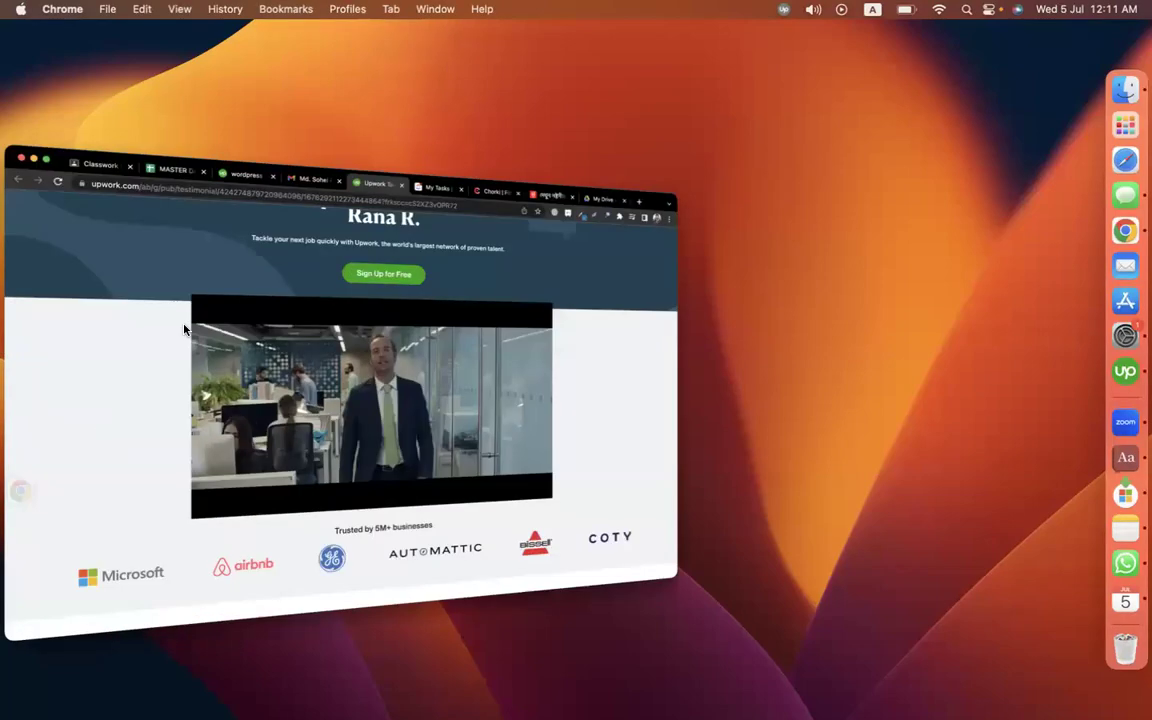
{"action": "left_click", "coordinate": [1022, 40]}
{"action": "type", "text": "s"}
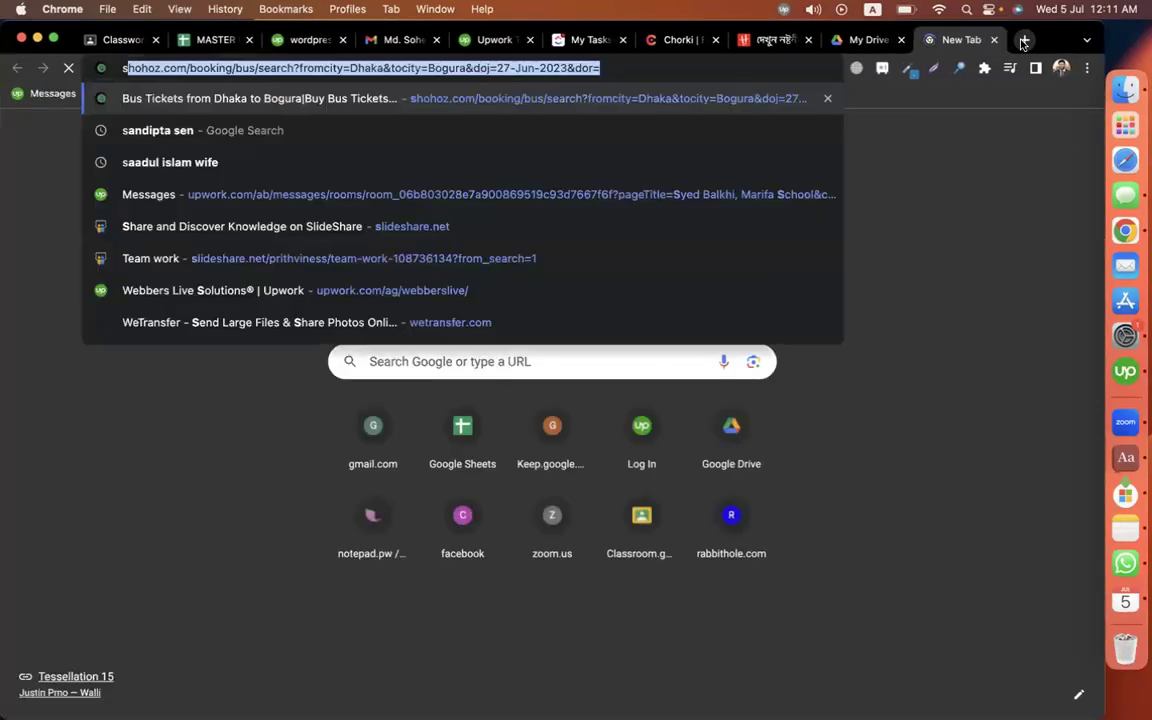
{"action": "type", "text": "ite:linke"}
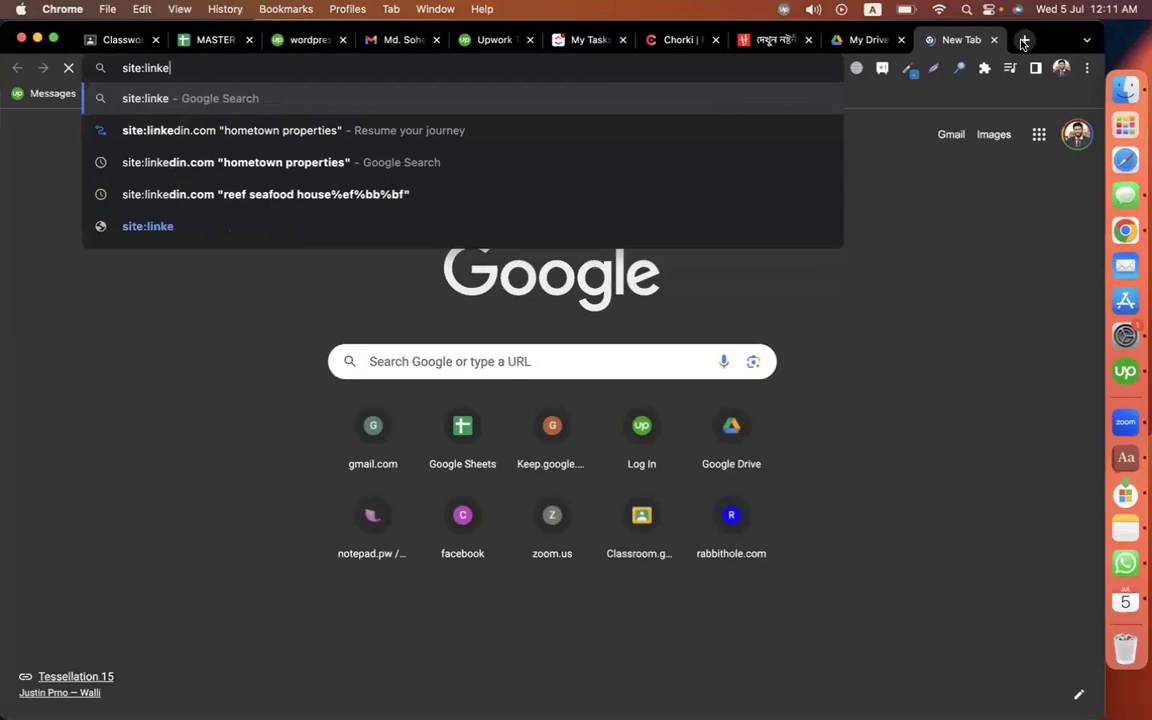
{"action": "type", "text": "din.com "}
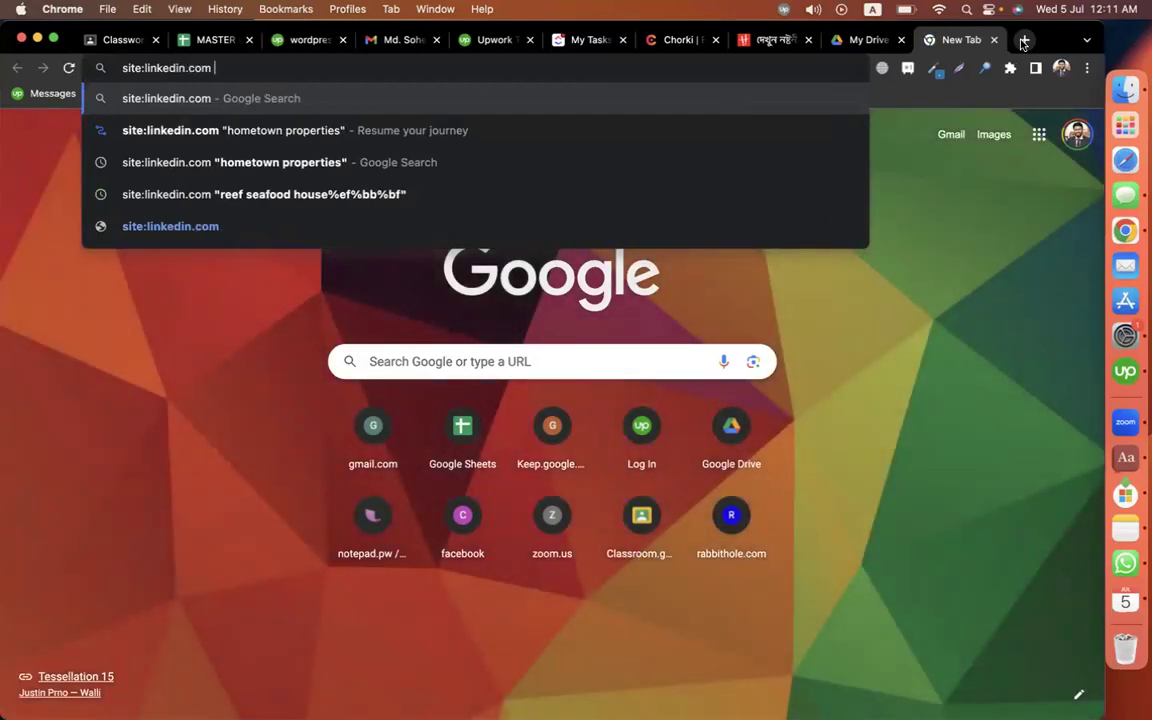
{"action": "type", "text": "\"director"}
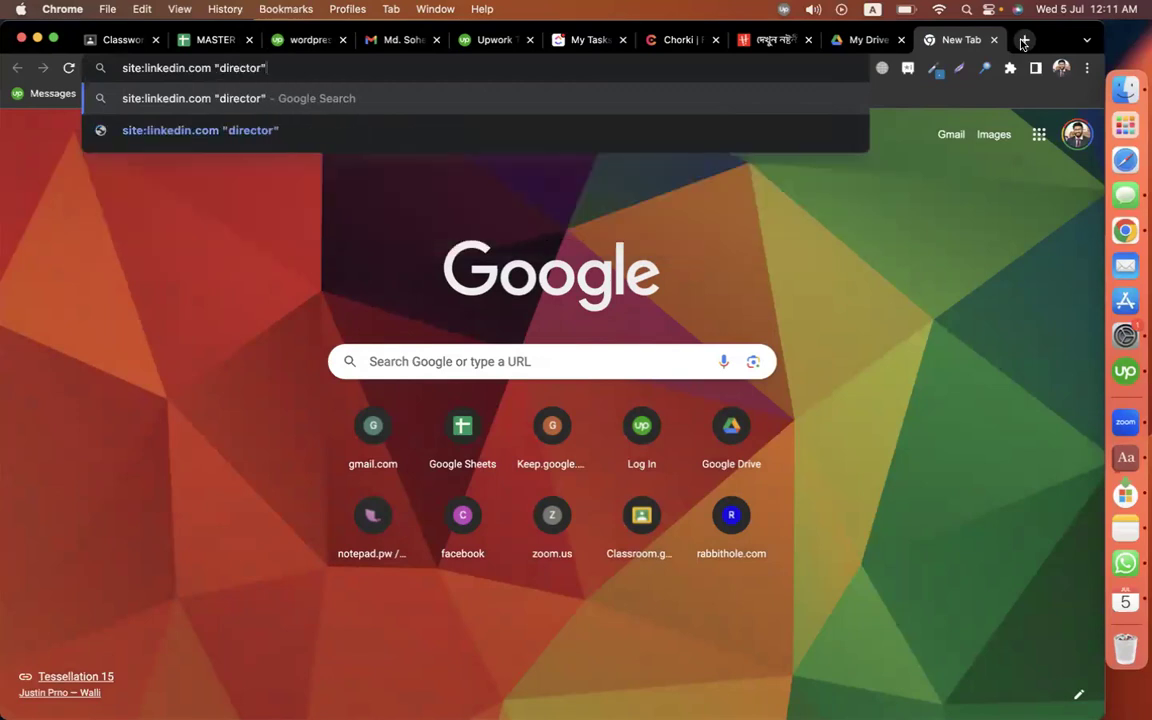
Run the Google search for site:linkedin.com "director" and scan the results.
{"action": "key", "text": "Return"}
{"action": "scroll", "coordinate": [887, 267], "scroll_direction": "down", "scroll_amount": 3}
{"action": "scroll", "coordinate": [643, 257], "scroll_direction": "up", "scroll_amount": 3}
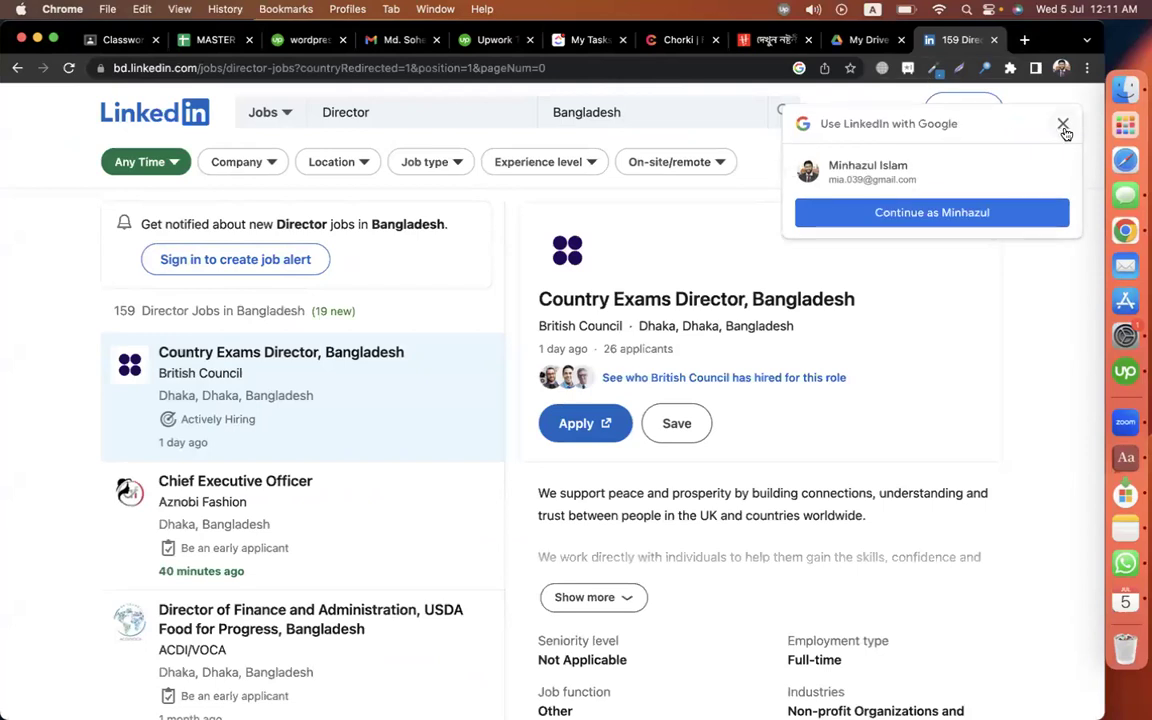
Dismiss LinkedIn's Google sign-in popup and switch the search category from Jobs to People.
{"action": "left_click", "coordinate": [1063, 127]}
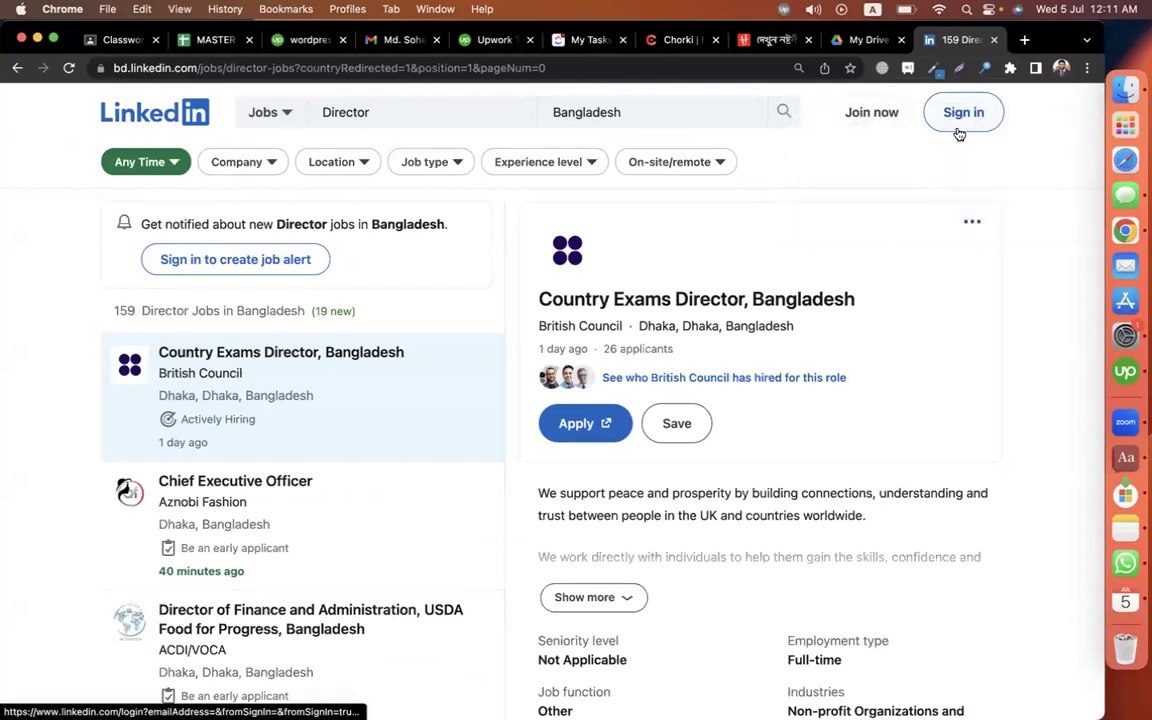
{"action": "left_click", "coordinate": [272, 113]}
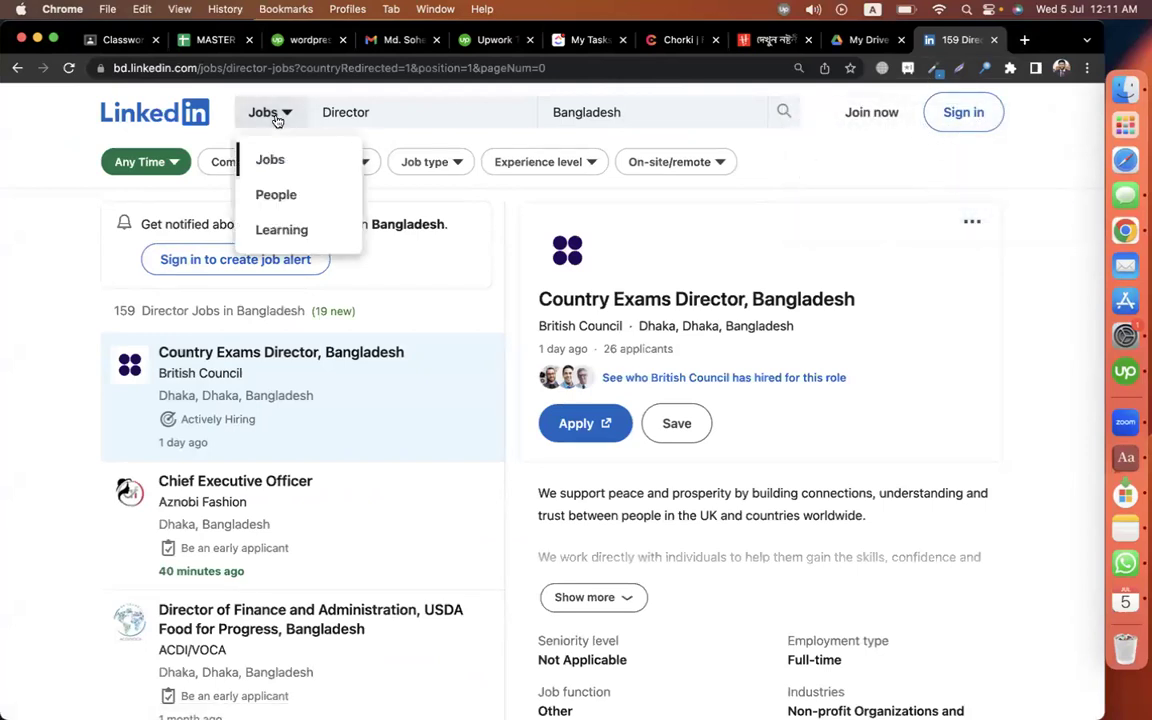
{"action": "left_click", "coordinate": [276, 194]}
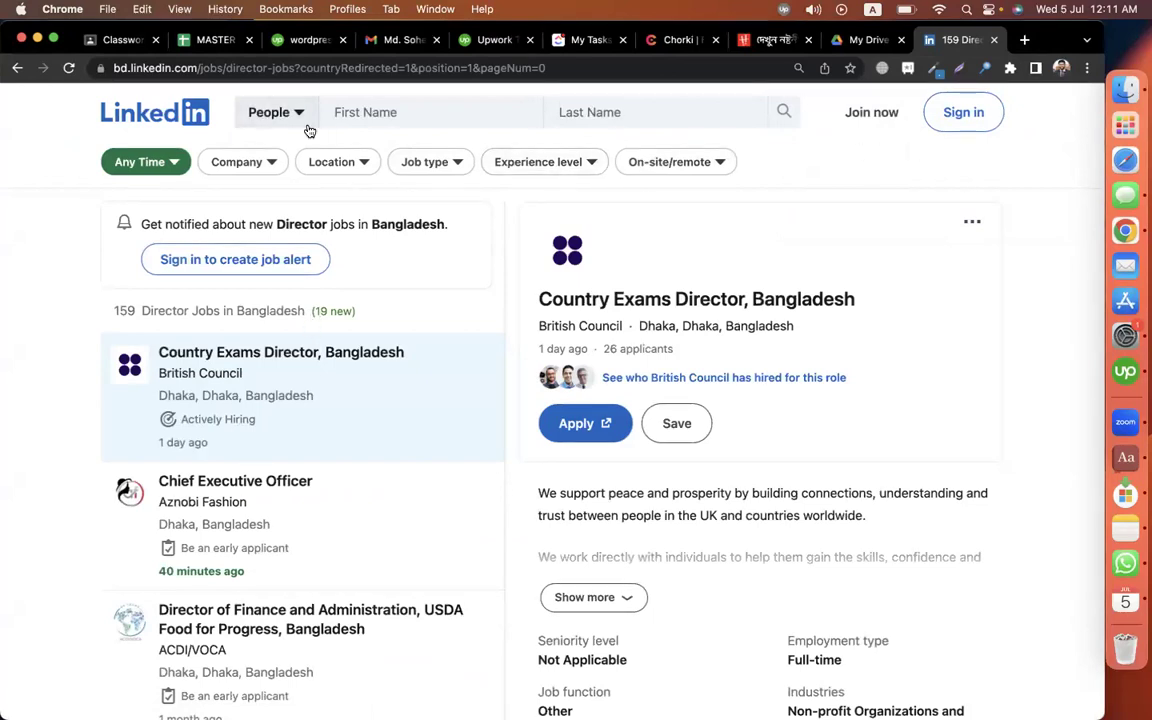
{"action": "scroll", "coordinate": [295, 250], "scroll_direction": "down", "scroll_amount": 3}
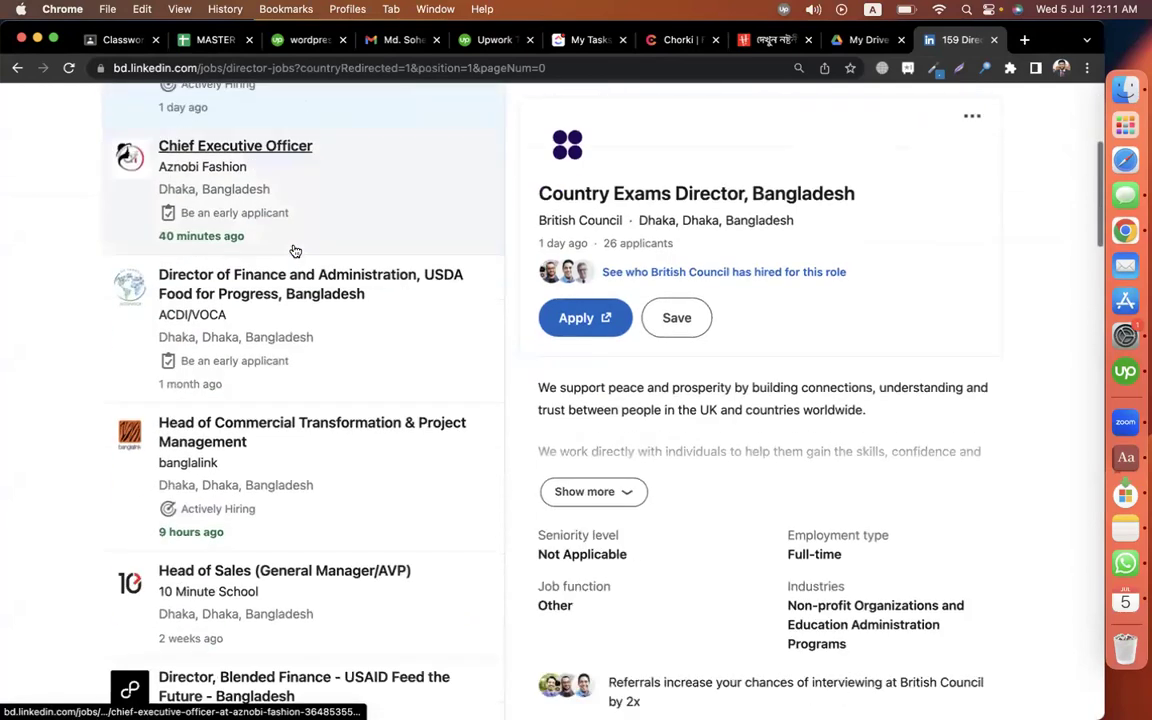
{"action": "scroll", "coordinate": [295, 250], "scroll_direction": "up", "scroll_amount": 3}
{"action": "scroll", "coordinate": [295, 250], "scroll_direction": "down", "scroll_amount": 5}
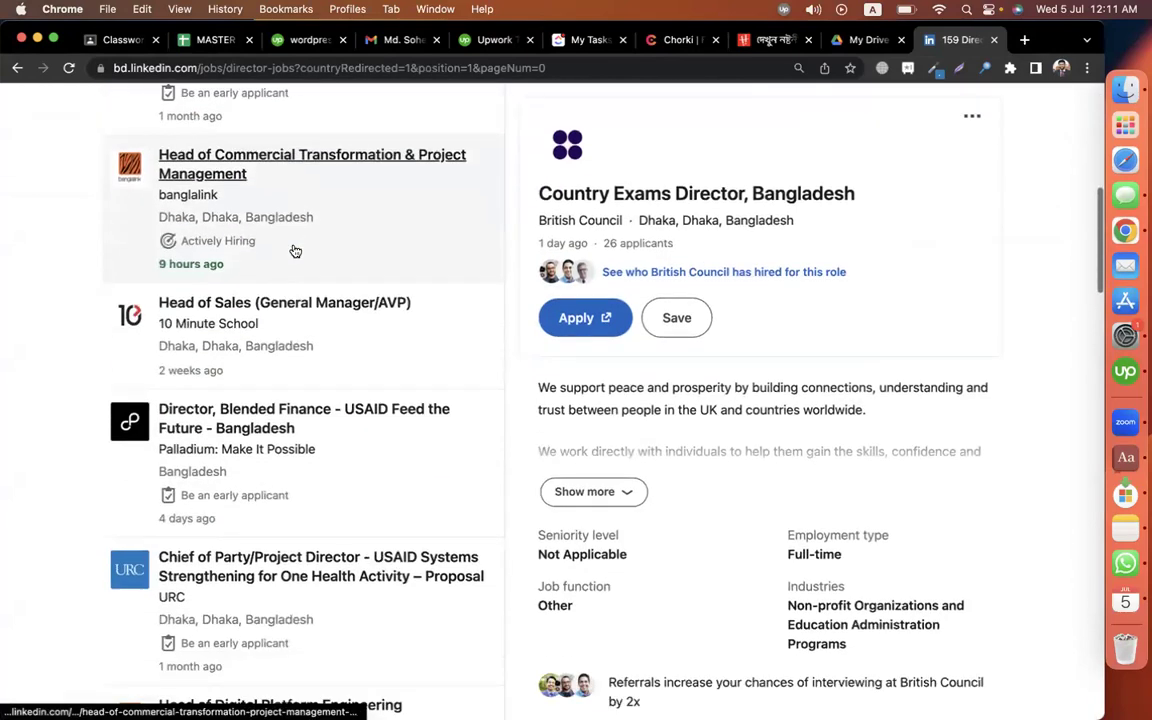
{"action": "scroll", "coordinate": [680, 355], "scroll_direction": "down", "scroll_amount": 1}
{"action": "scroll", "coordinate": [680, 355], "scroll_direction": "up", "scroll_amount": 1}
{"action": "scroll", "coordinate": [267, 360], "scroll_direction": "up", "scroll_amount": 10}
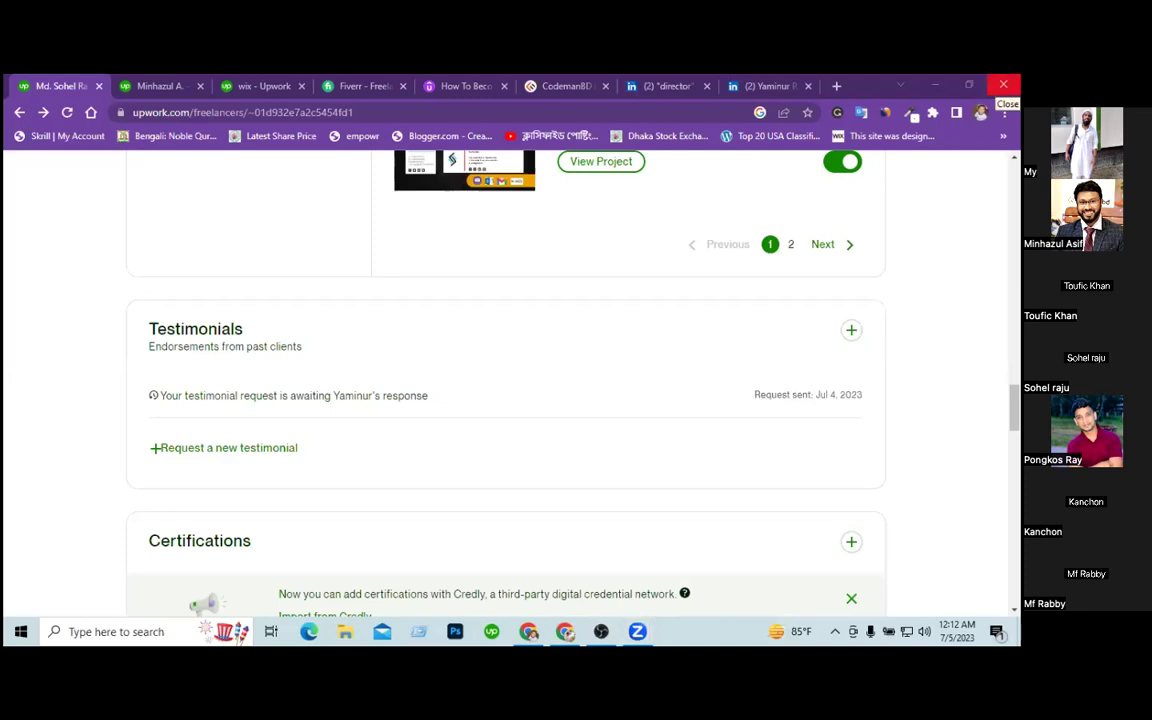
Start a client testimonial request and select the client's e-mail and LinkedIn first name.
{"action": "left_click", "coordinate": [851, 331]}
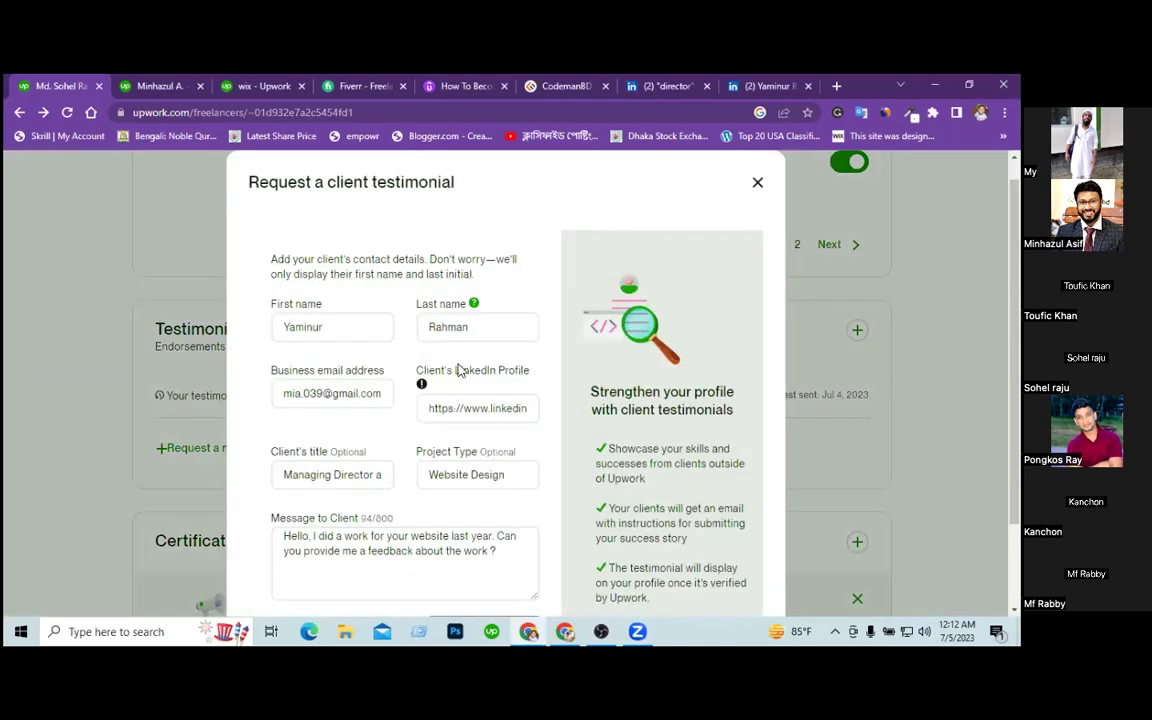
{"action": "triple_click", "coordinate": [355, 391]}
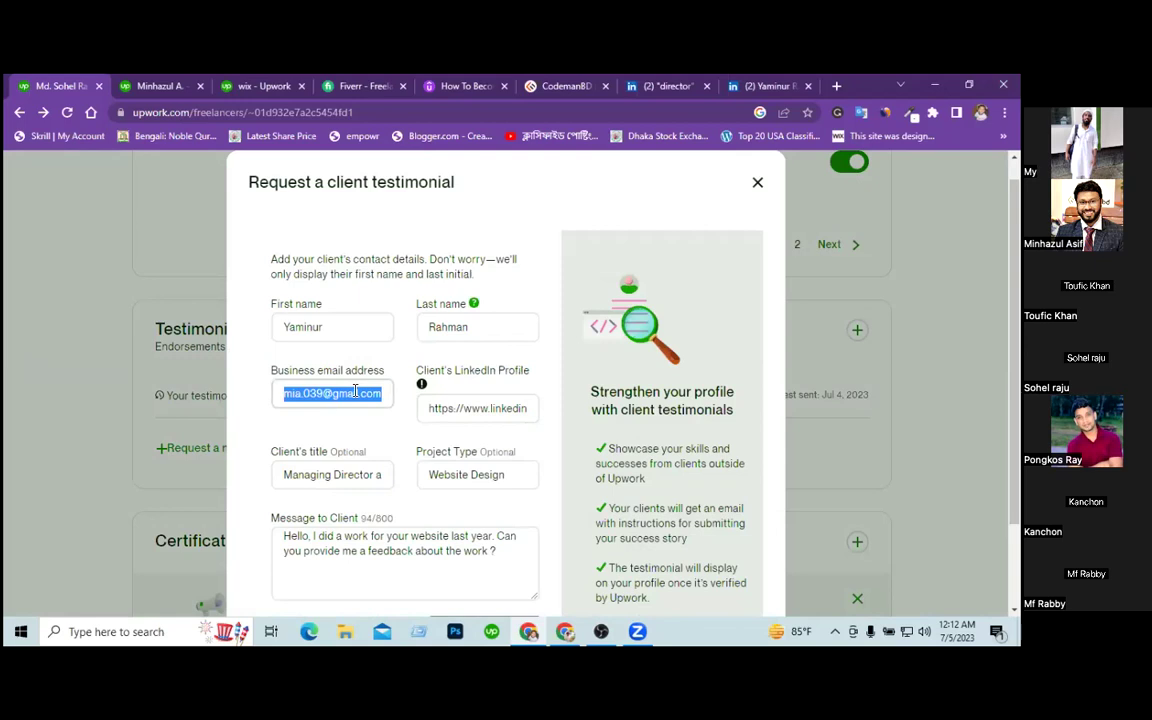
{"action": "left_click", "coordinate": [750, 86]}
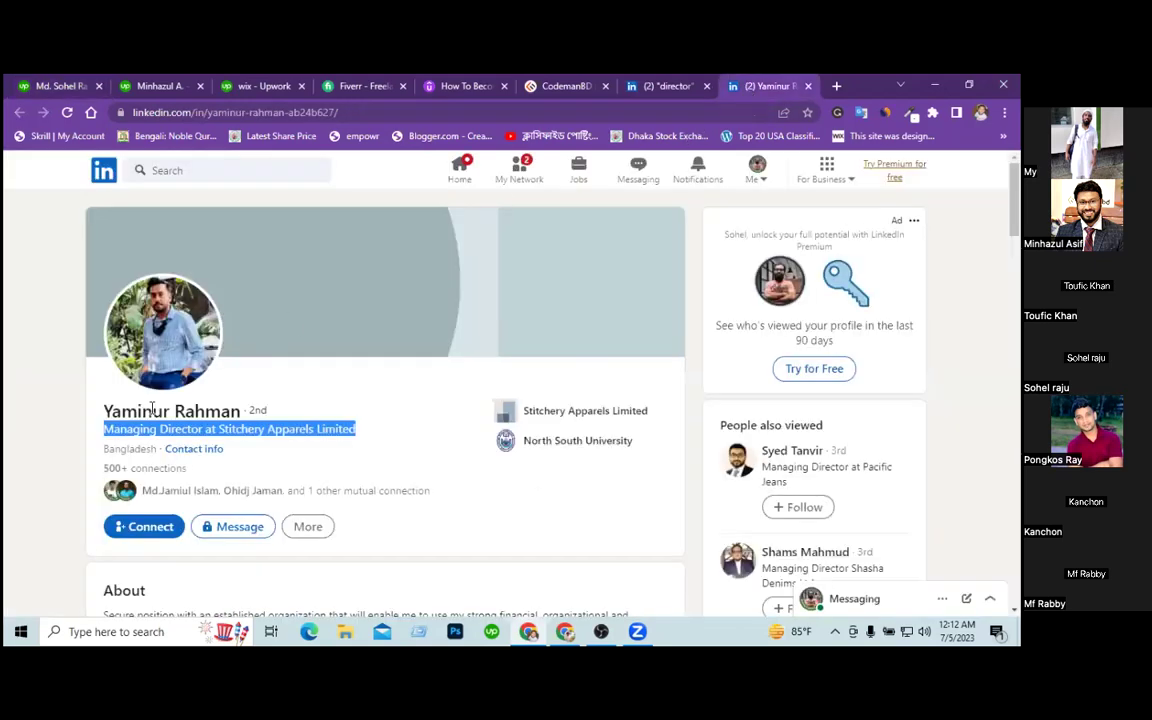
{"action": "left_click", "coordinate": [93, 419]}
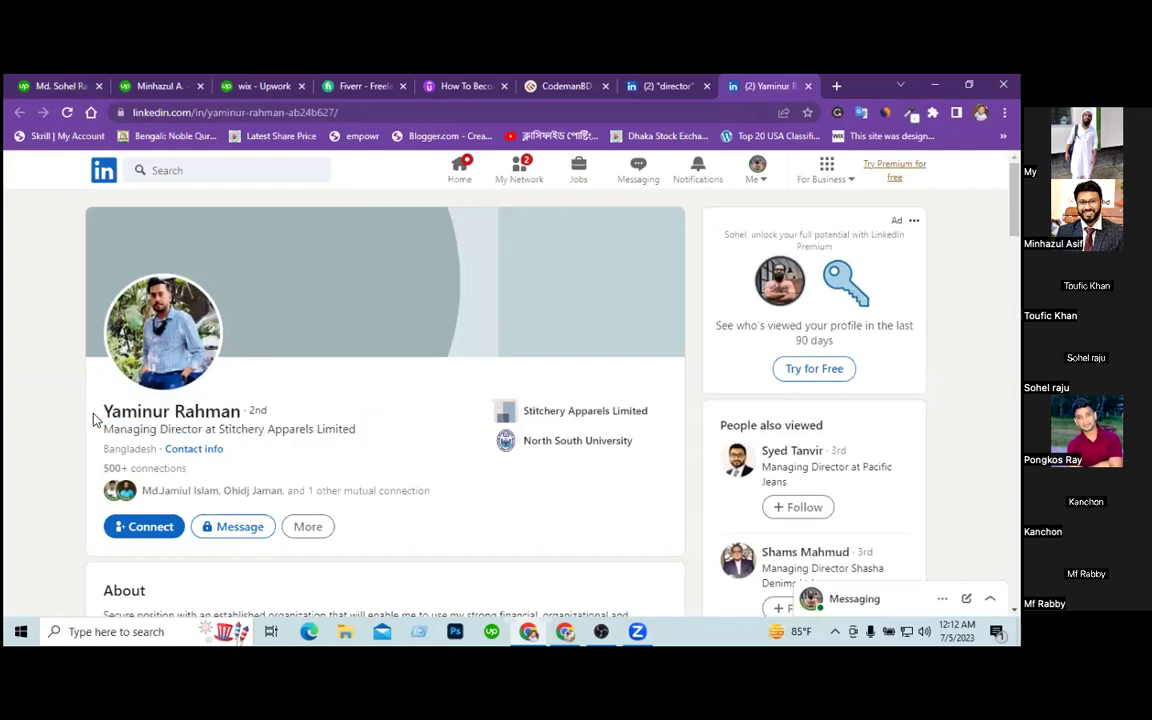
{"action": "left_click_drag", "start_coordinate": [94, 416], "coordinate": [171, 412]}
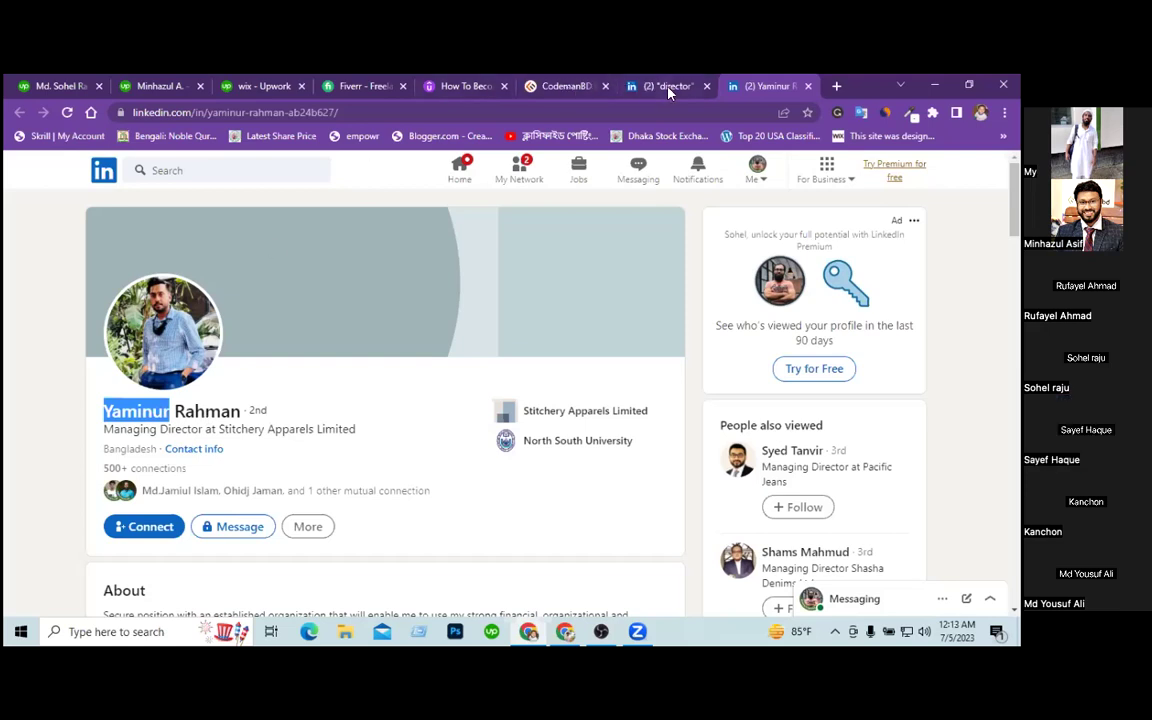
Compare the request form against the client's LinkedIn profile, then close the request dialog.
{"action": "mouse_move", "coordinate": [665, 92]}
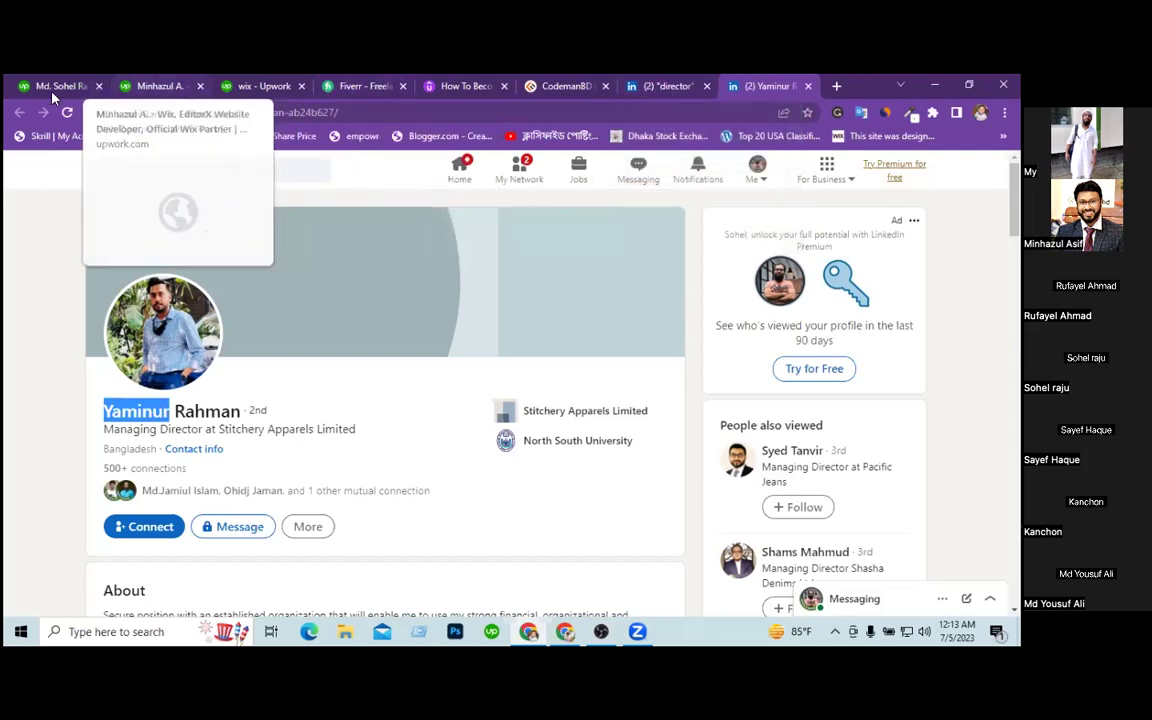
{"action": "mouse_move", "coordinate": [47, 90]}
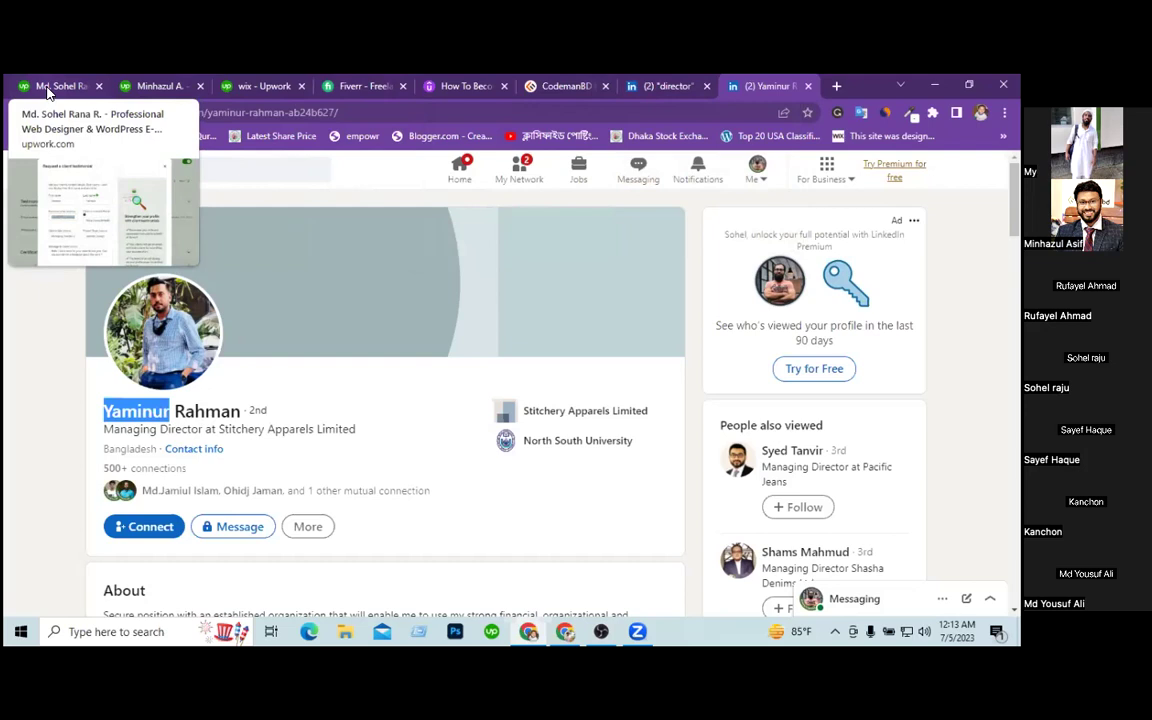
{"action": "left_click", "coordinate": [60, 86]}
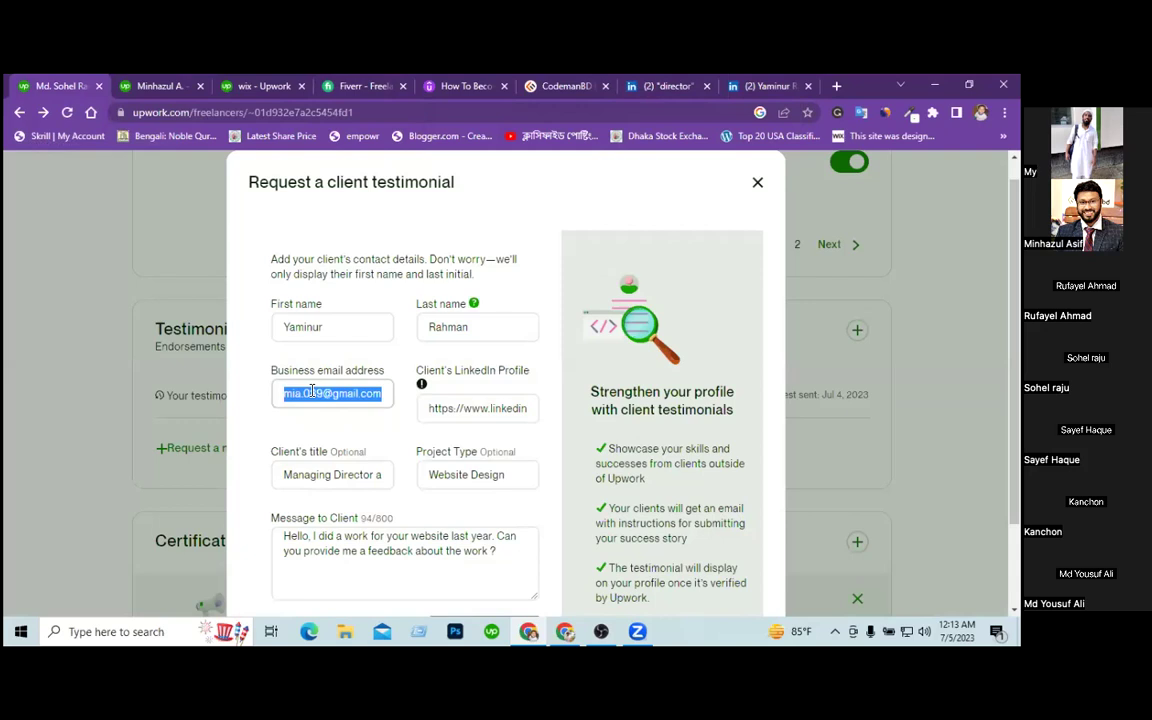
{"action": "left_click", "coordinate": [772, 87]}
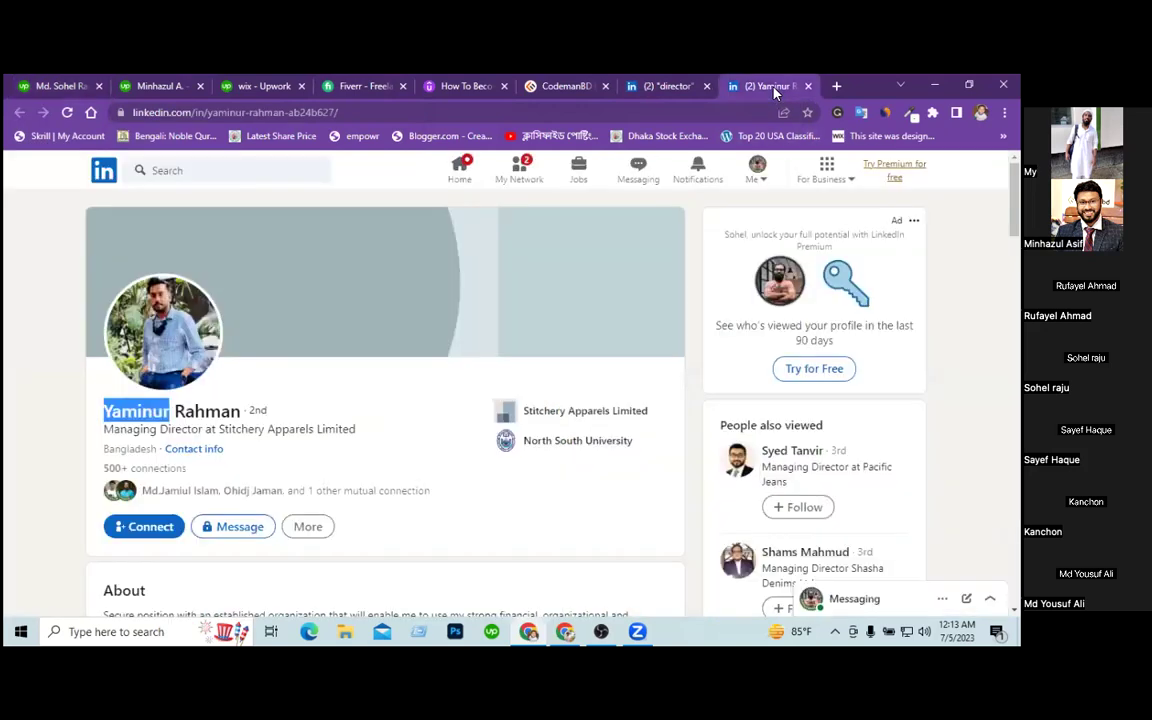
{"action": "left_click", "coordinate": [58, 88]}
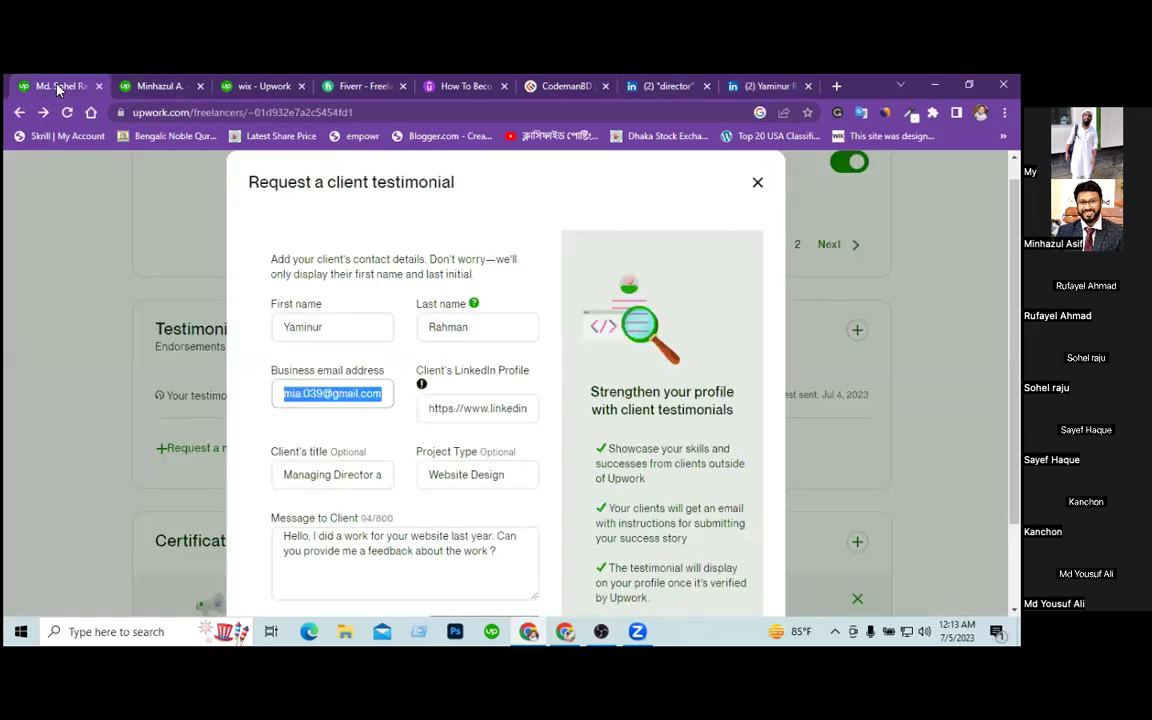
{"action": "left_click", "coordinate": [768, 88]}
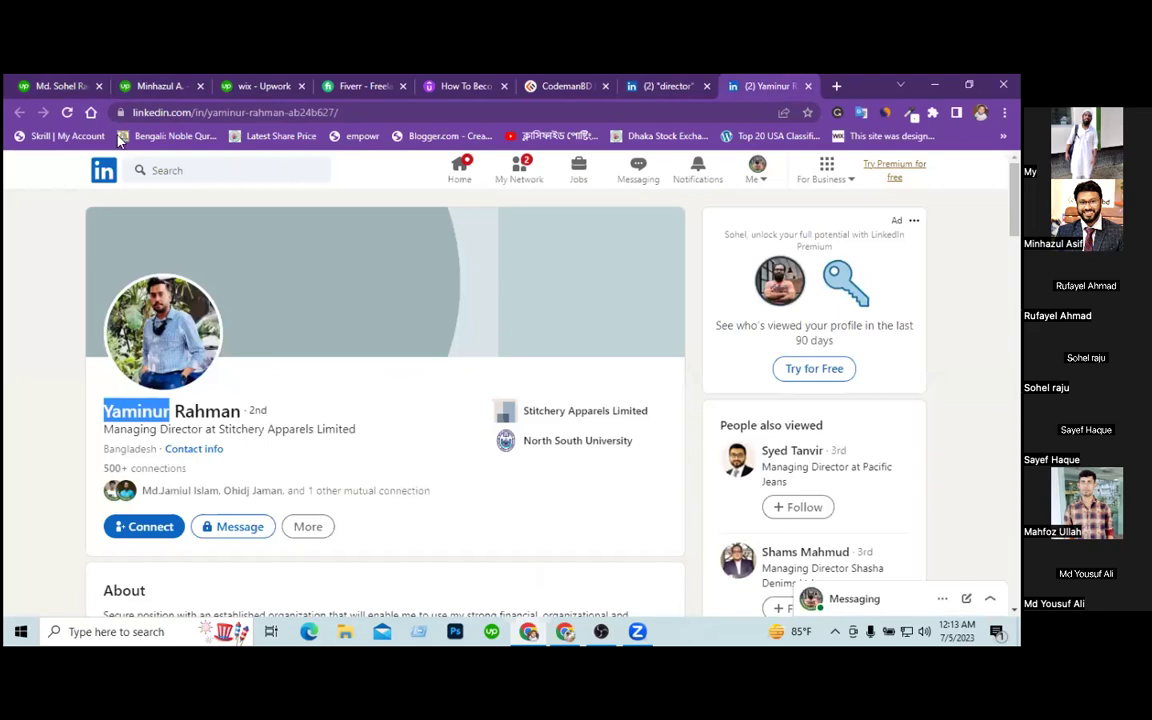
{"action": "left_click", "coordinate": [55, 87]}
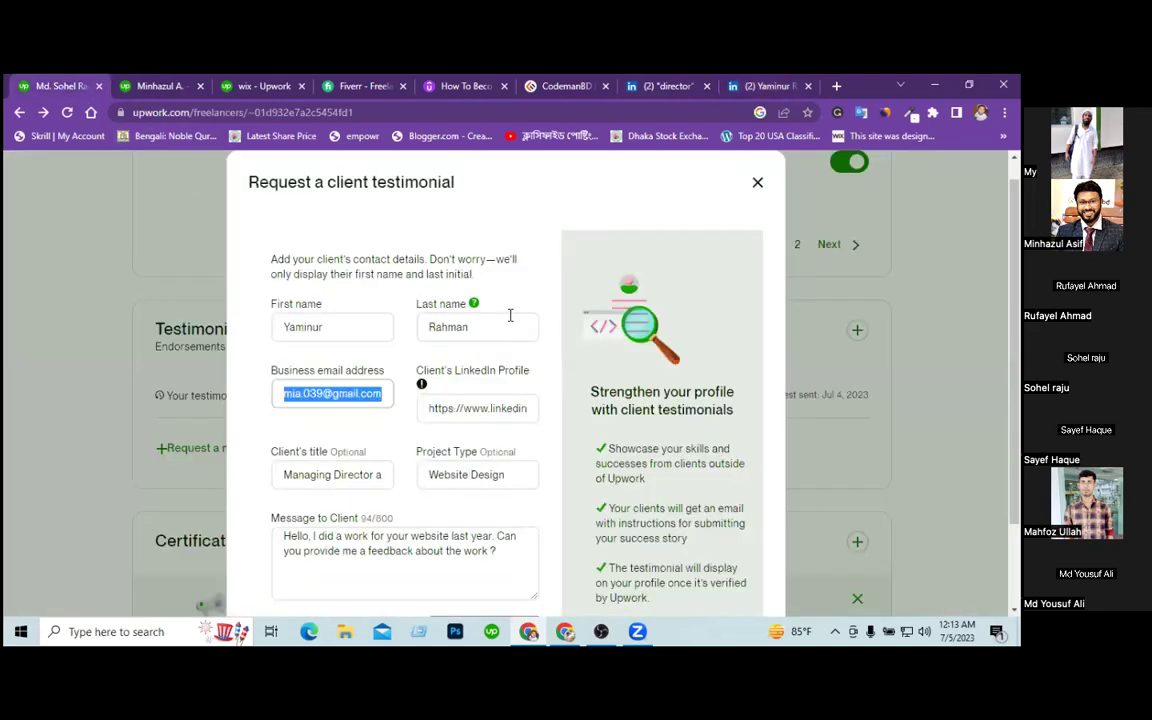
{"action": "left_click", "coordinate": [757, 184]}
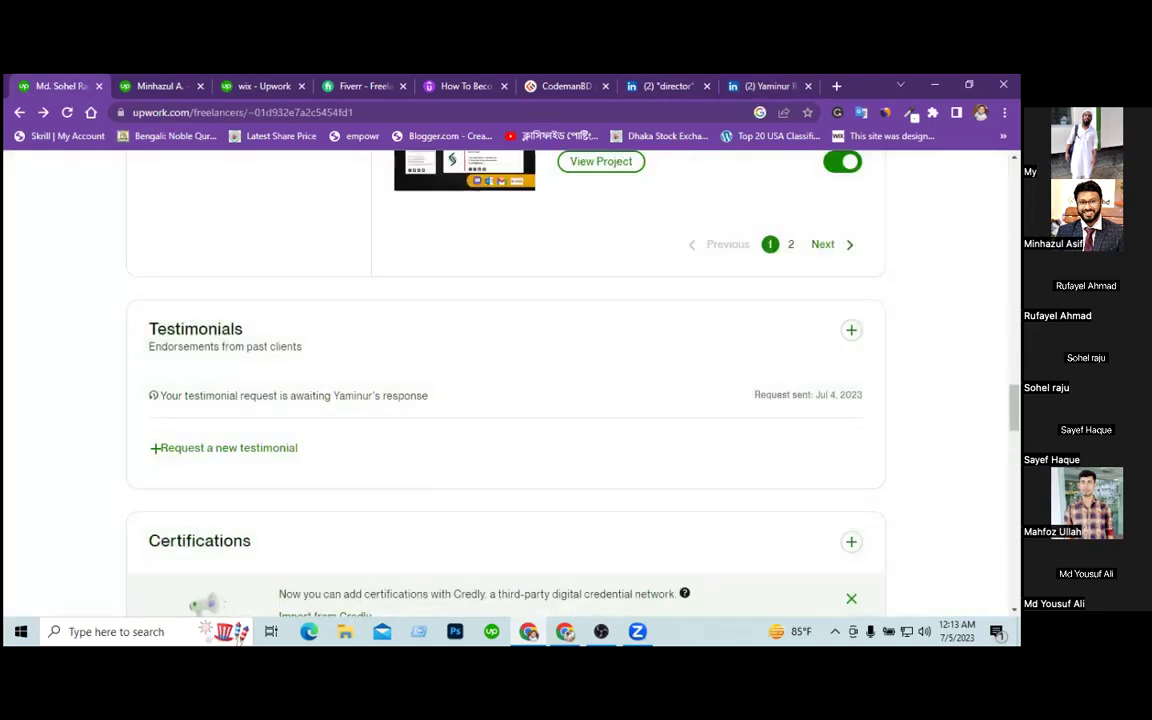
{"action": "scroll", "coordinate": [505, 380], "scroll_direction": "up", "scroll_amount": 15}
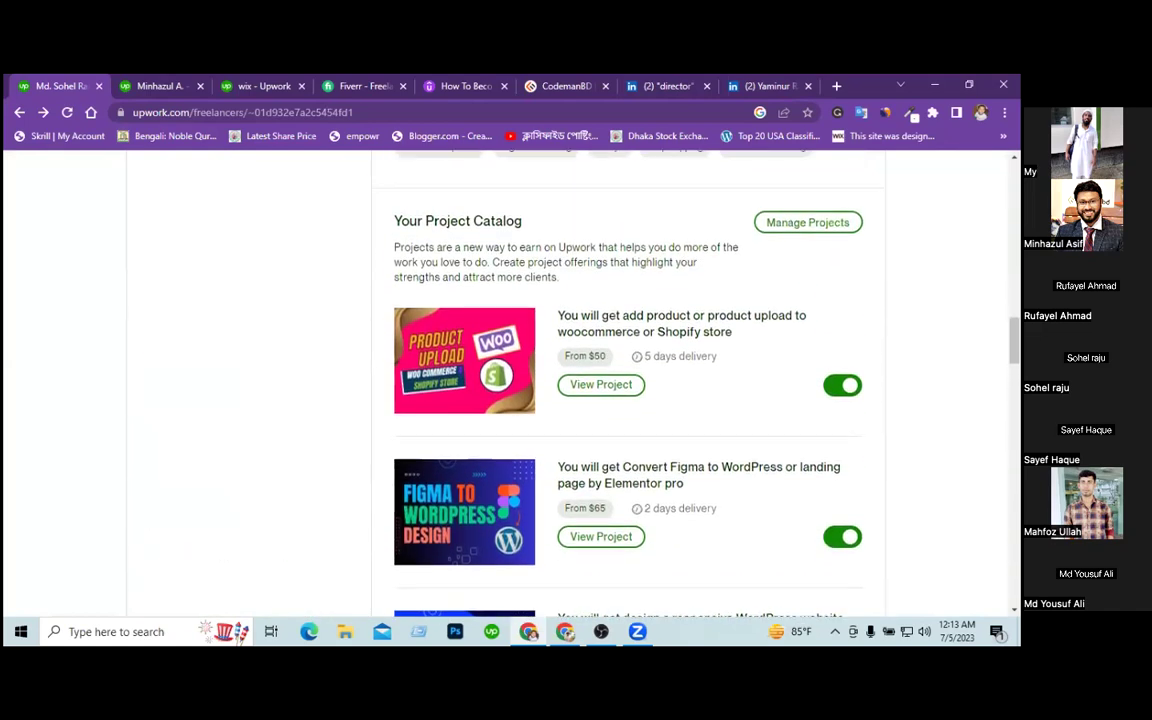
{"action": "scroll", "coordinate": [505, 380], "scroll_direction": "up", "scroll_amount": 15}
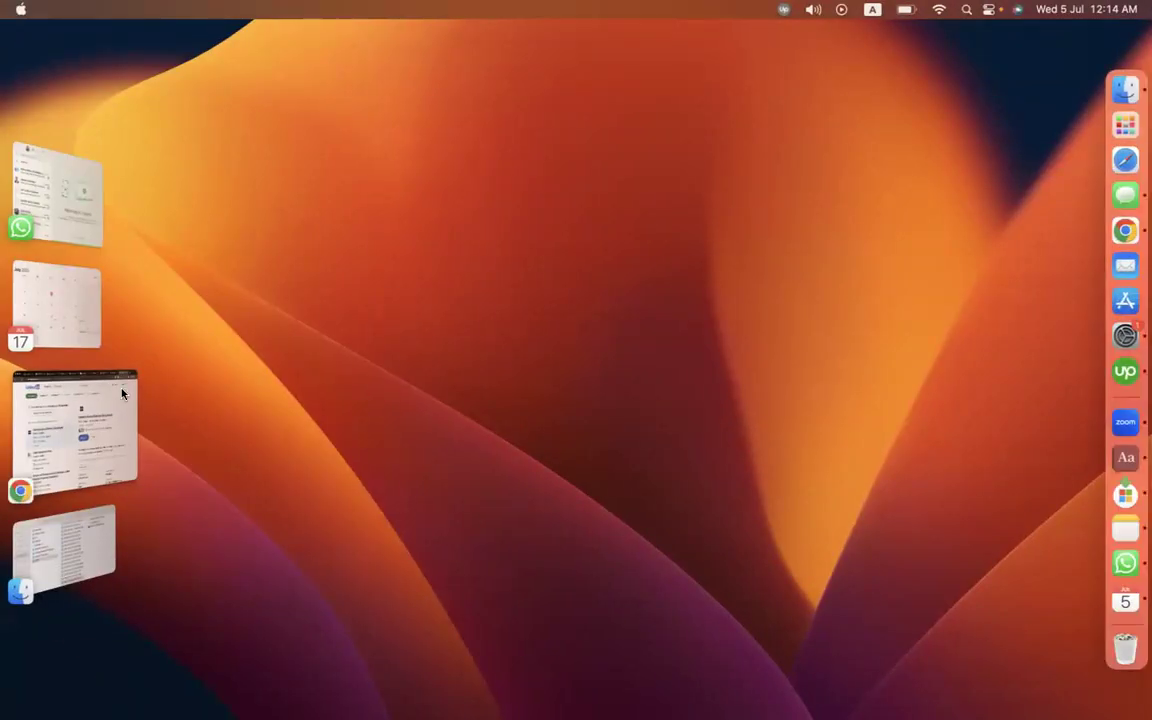
Search Google Drive for 'upwork' and open Upwork Crash 21 - Tracking Sheet (Responses).
{"action": "left_click", "coordinate": [105, 430]}
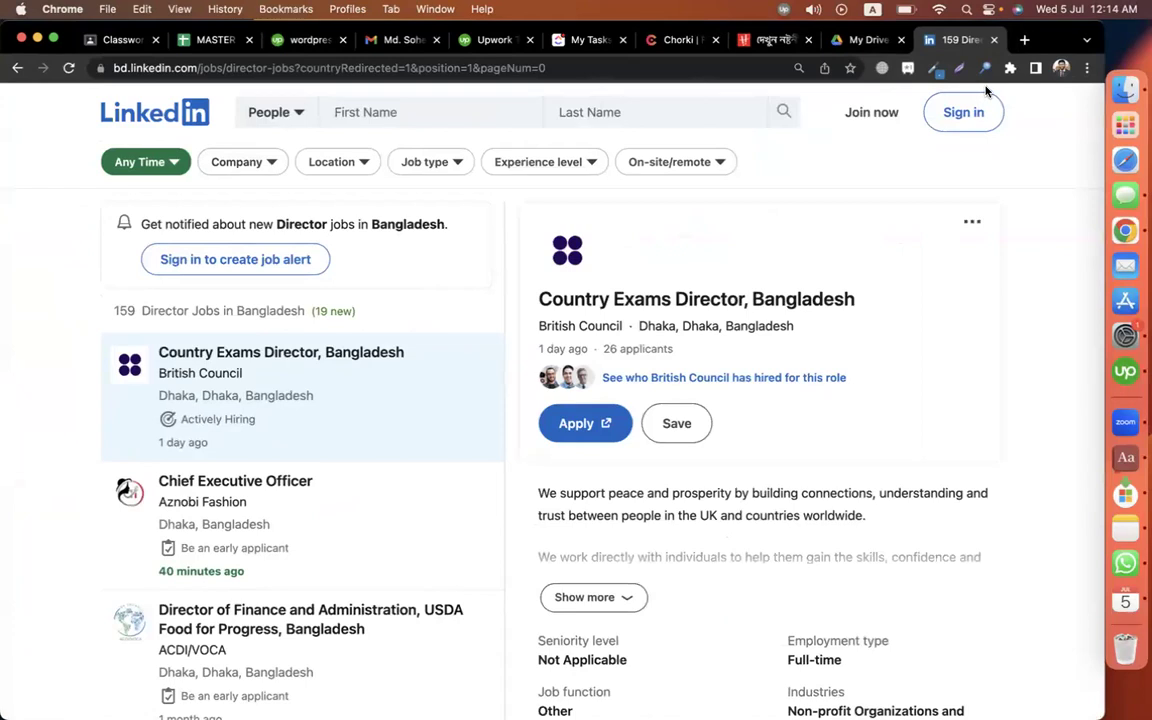
{"action": "left_click", "coordinate": [858, 40]}
{"action": "left_click", "coordinate": [291, 114]}
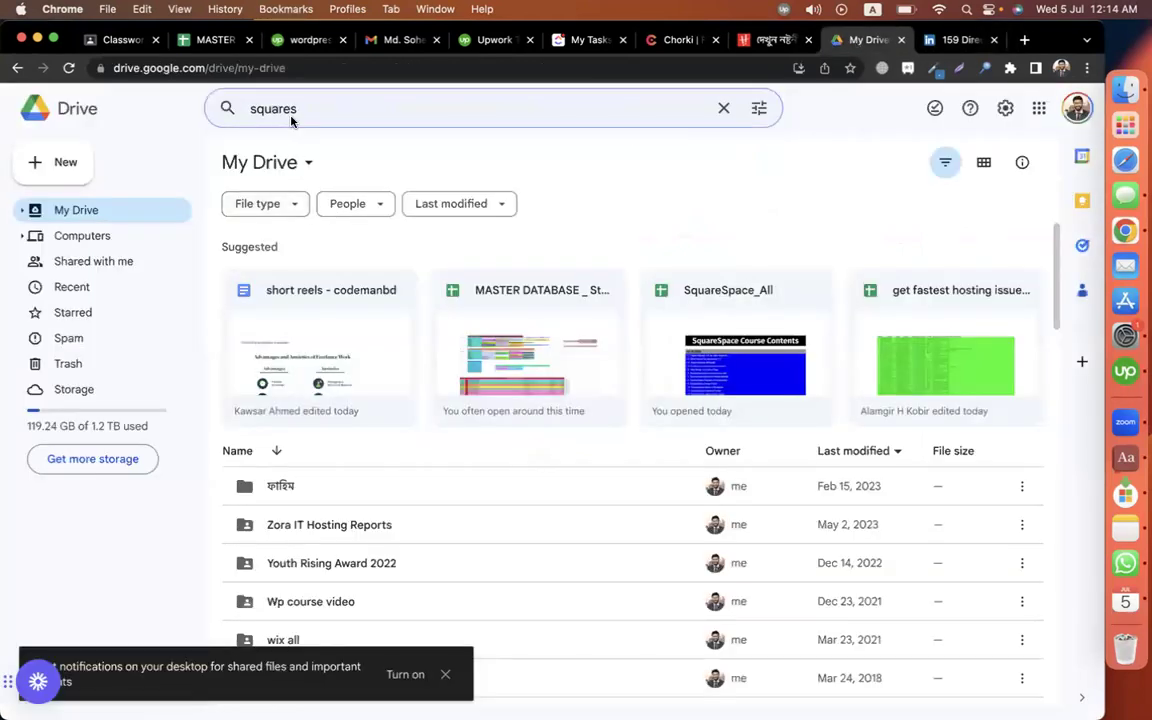
{"action": "double_click", "coordinate": [311, 110]}
{"action": "type", "text": "upwork"}
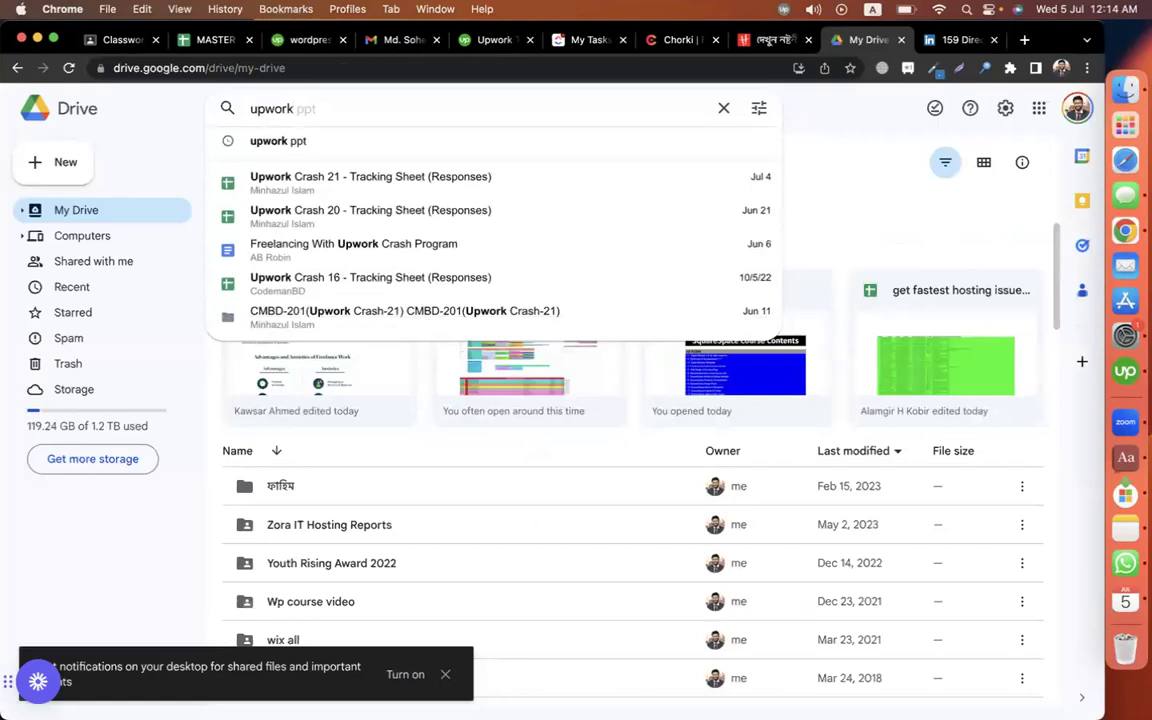
{"action": "left_click", "coordinate": [351, 176]}
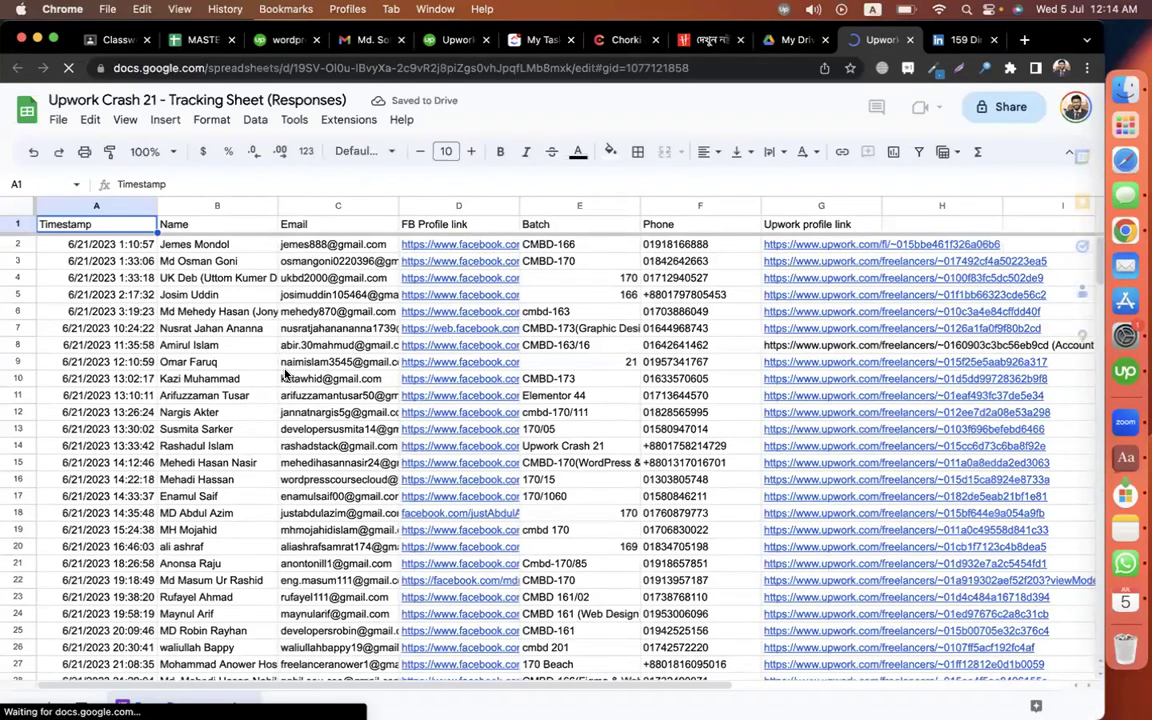
Review the response rows down to B122 and the Upwork profile links in column G.
{"action": "scroll", "coordinate": [285, 375], "scroll_direction": "down", "scroll_amount": 10}
{"action": "scroll", "coordinate": [285, 375], "scroll_direction": "down", "scroll_amount": 20}
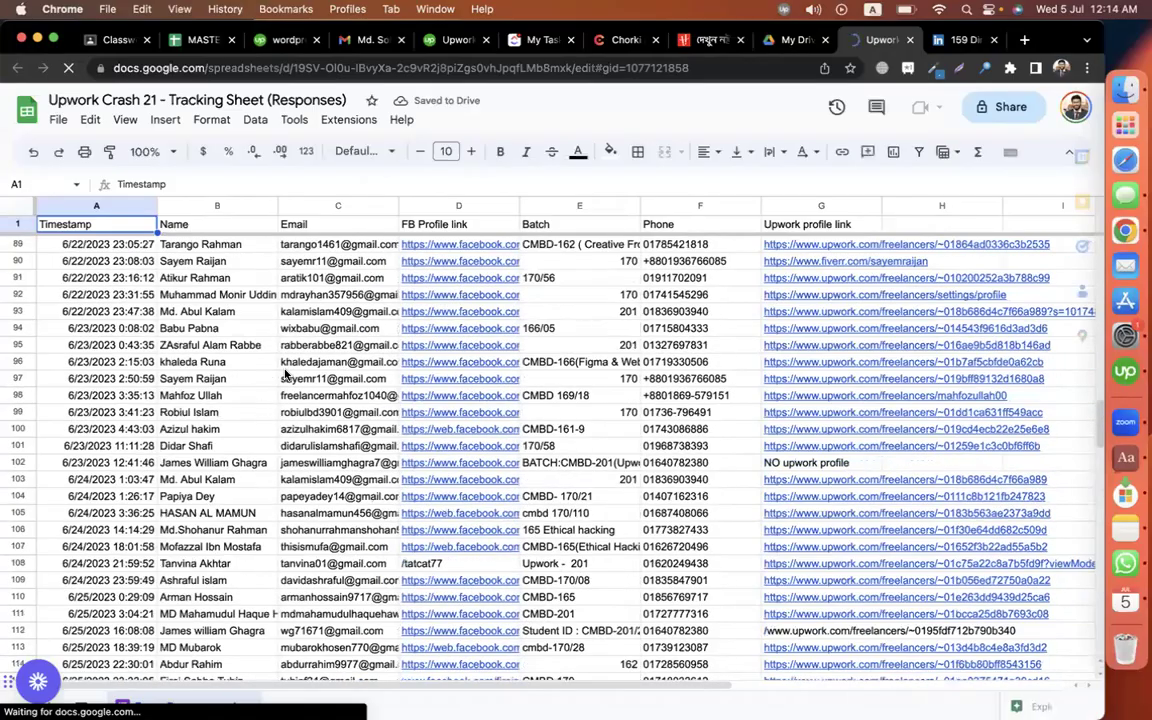
{"action": "left_click", "coordinate": [229, 380]}
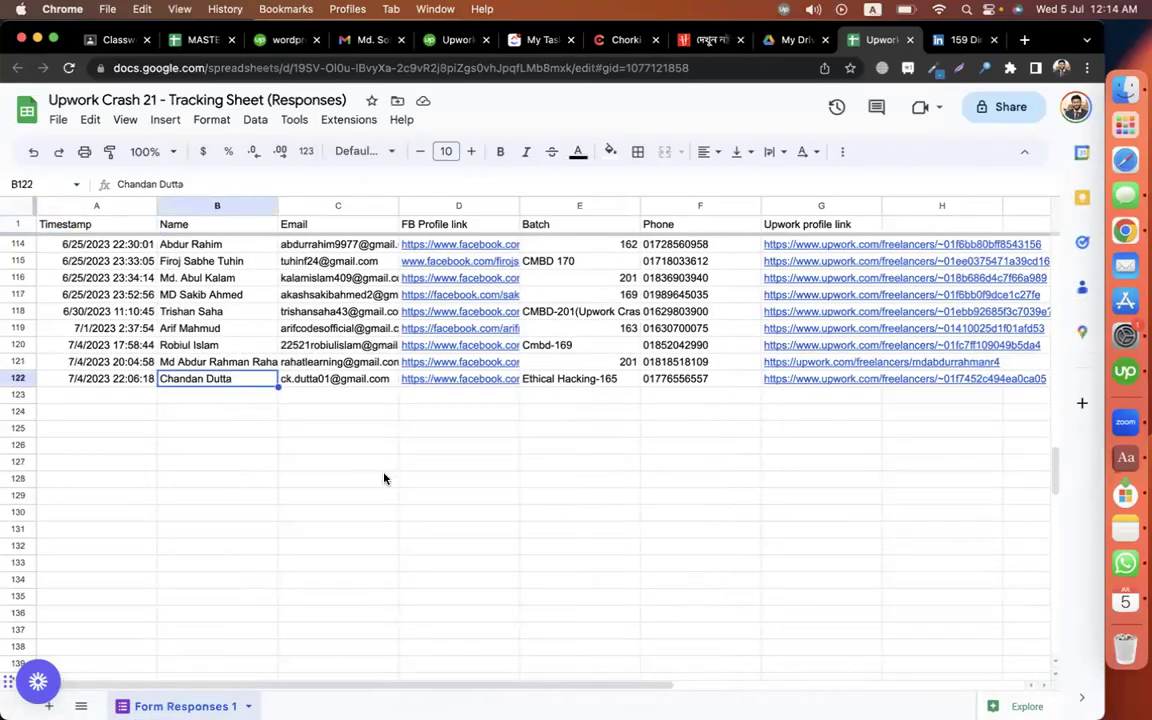
{"action": "left_click", "coordinate": [386, 478]}
{"action": "scroll", "coordinate": [384, 480], "scroll_direction": "up", "scroll_amount": 2}
{"action": "scroll", "coordinate": [384, 480], "scroll_direction": "up", "scroll_amount": 20}
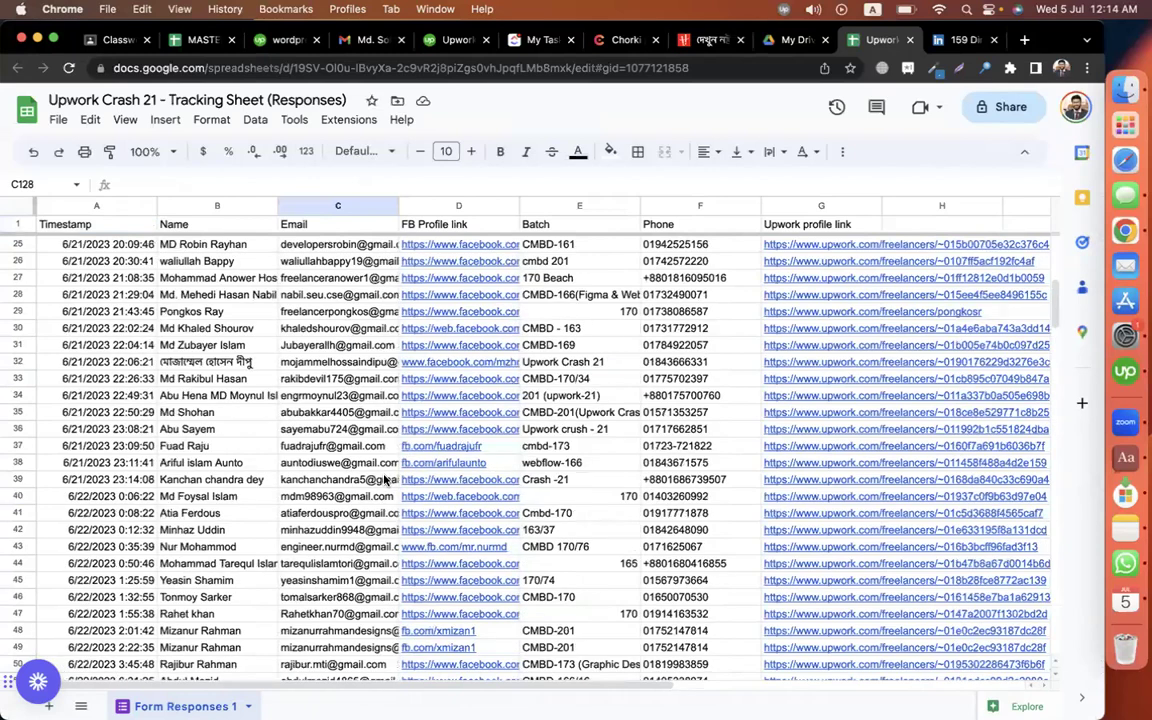
{"action": "scroll", "coordinate": [384, 480], "scroll_direction": "up", "scroll_amount": 8}
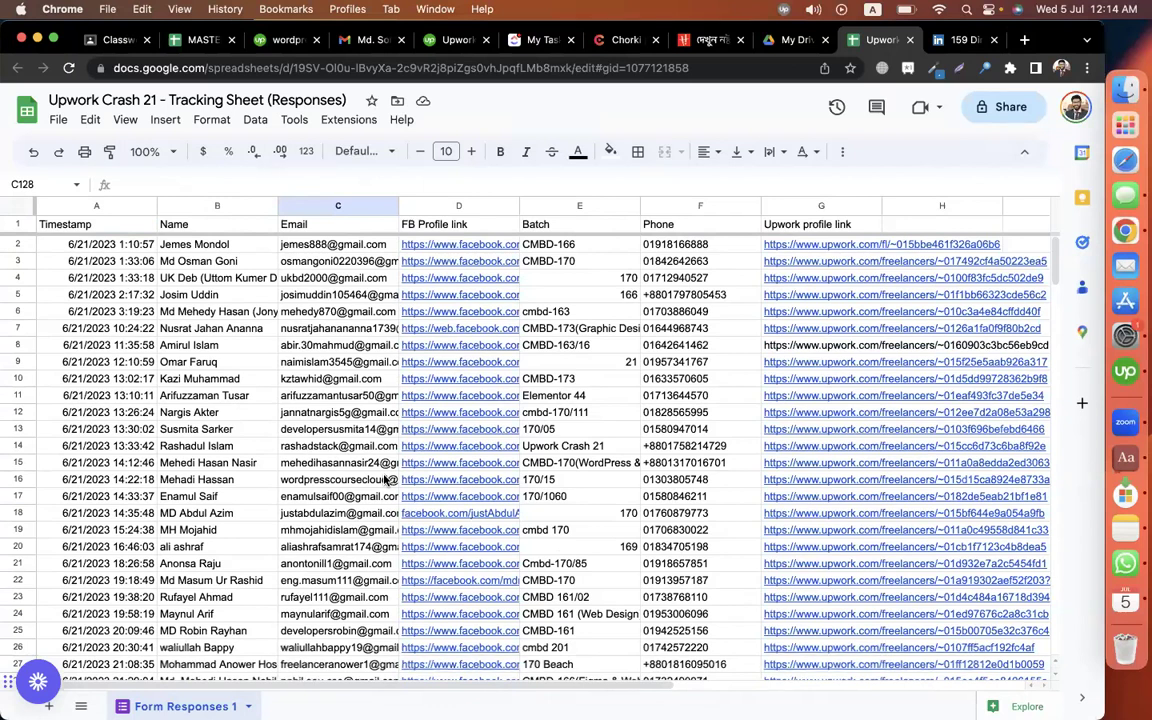
{"action": "left_click_drag", "start_coordinate": [776, 244], "coordinate": [797, 496]}
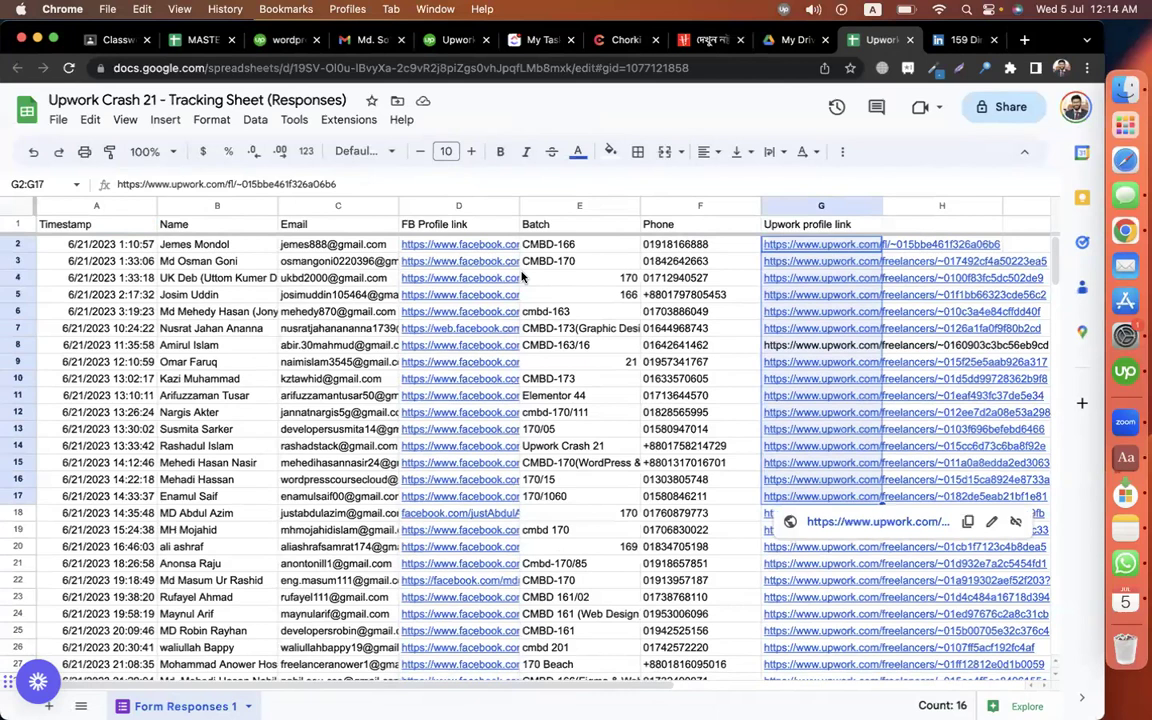
{"action": "left_click", "coordinate": [491, 249]}
{"action": "left_click", "coordinate": [626, 436]}
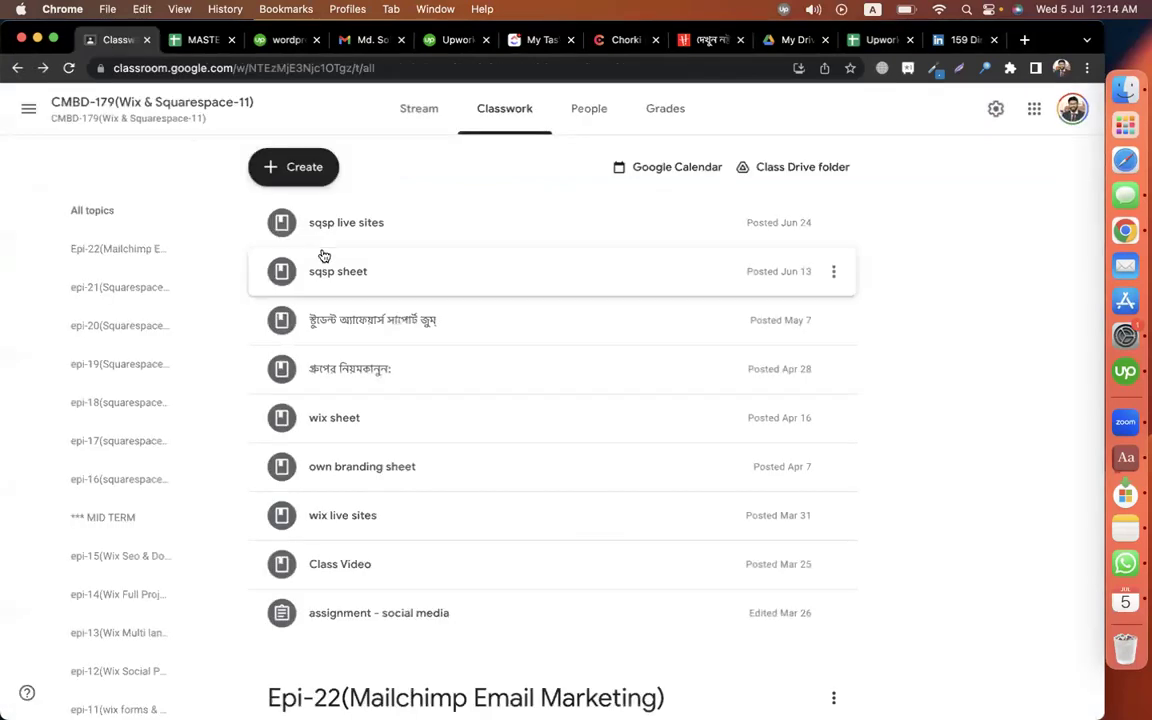
Open the upwork crash form (DAY-01) post in CMBD-201 (Upwork Crash-21) classwork for editing.
{"action": "left_click", "coordinate": [29, 109]}
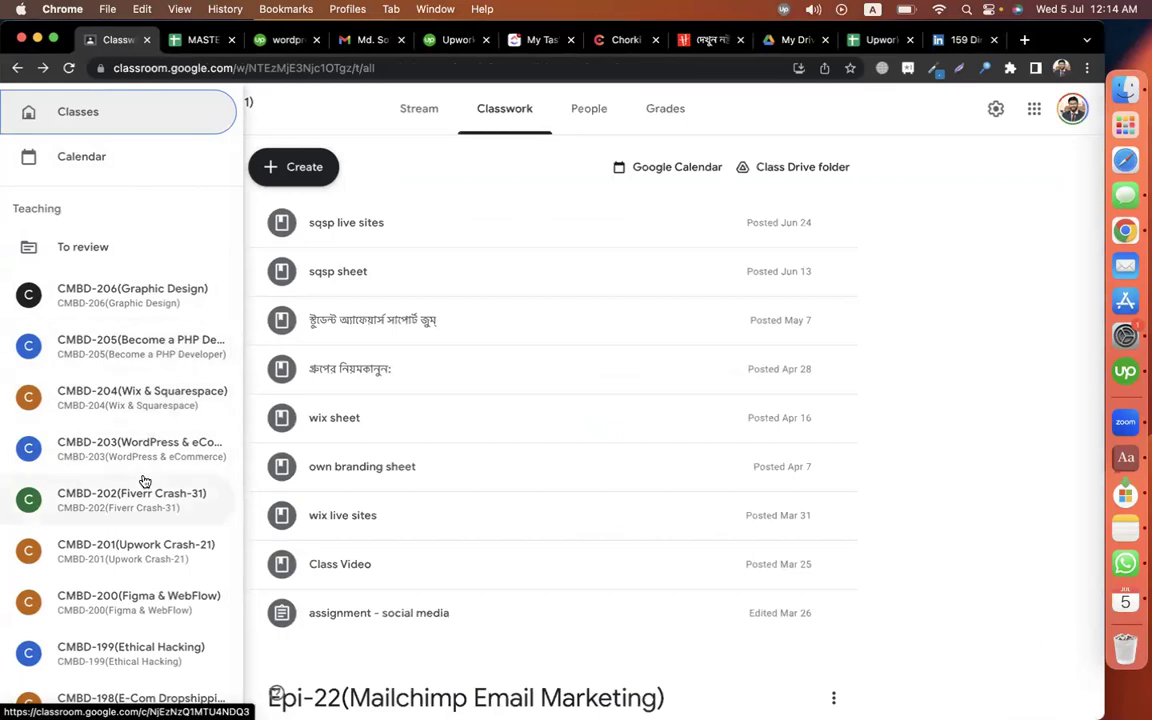
{"action": "scroll", "coordinate": [136, 460], "scroll_direction": "down", "scroll_amount": 3}
{"action": "left_click", "coordinate": [129, 404]}
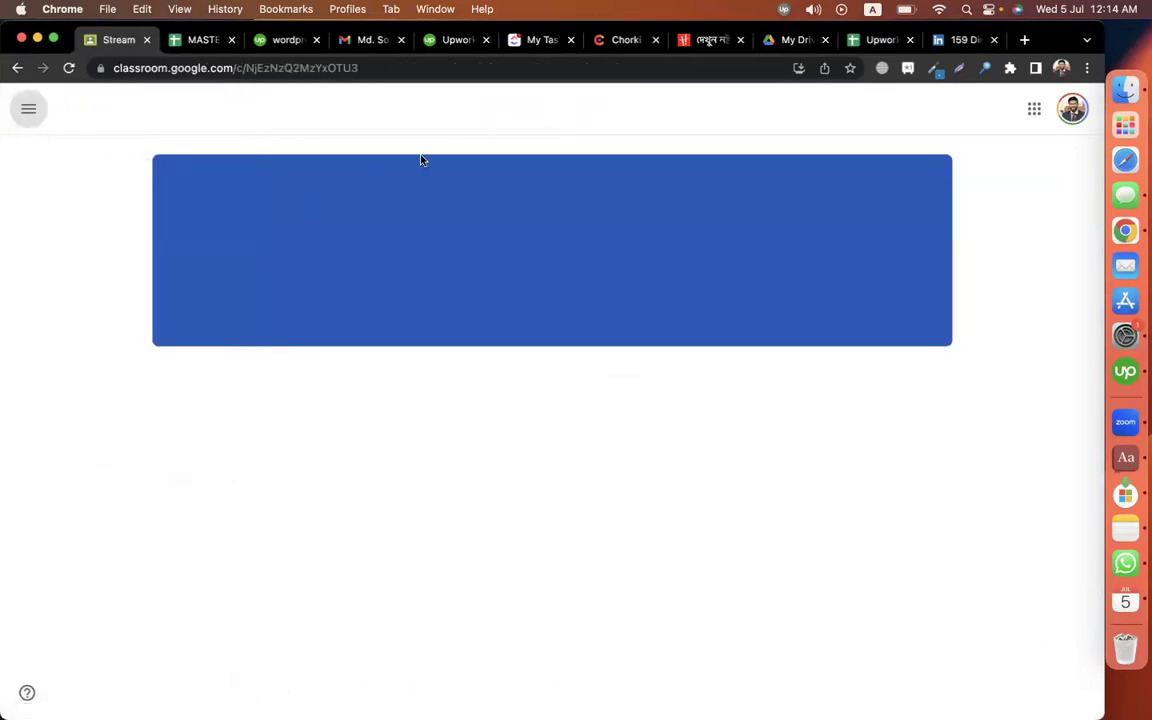
{"action": "left_click", "coordinate": [483, 118]}
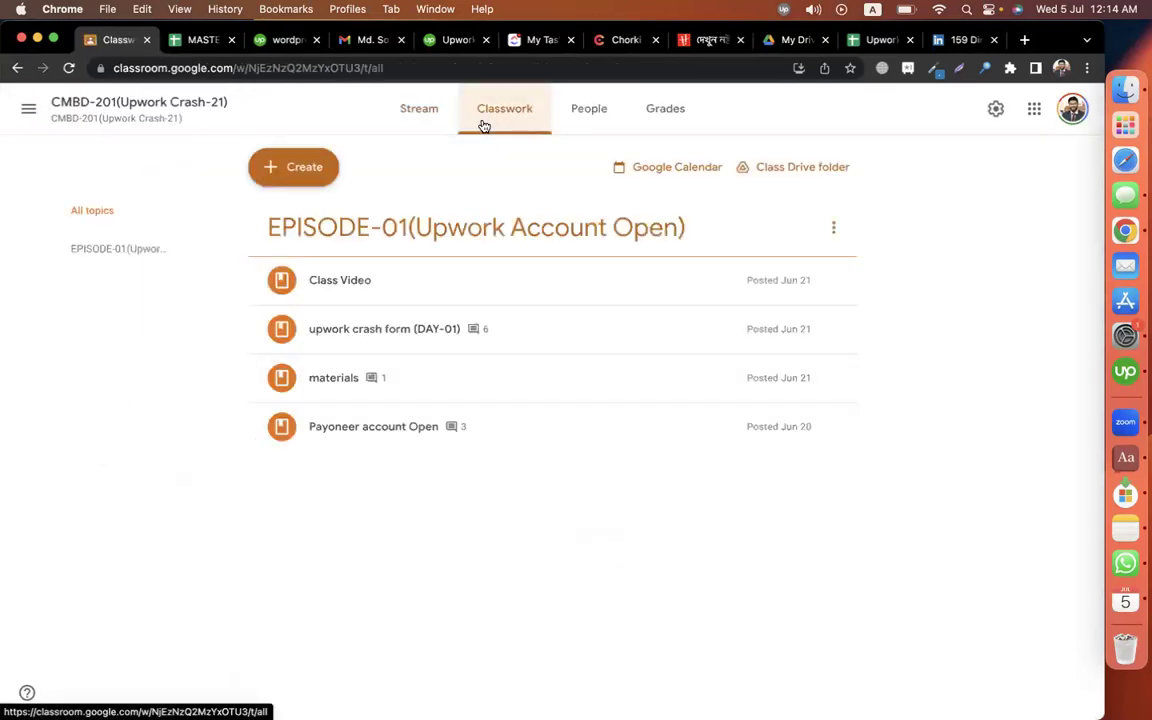
{"action": "left_click", "coordinate": [535, 338]}
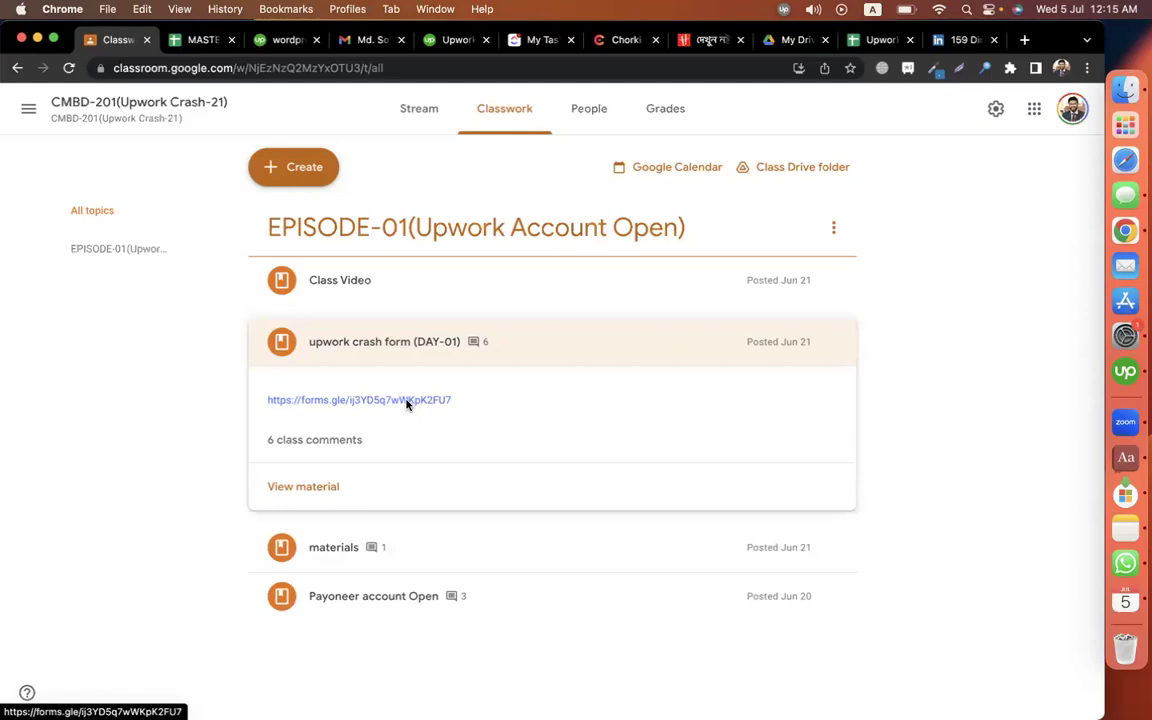
{"action": "left_click", "coordinate": [833, 341]}
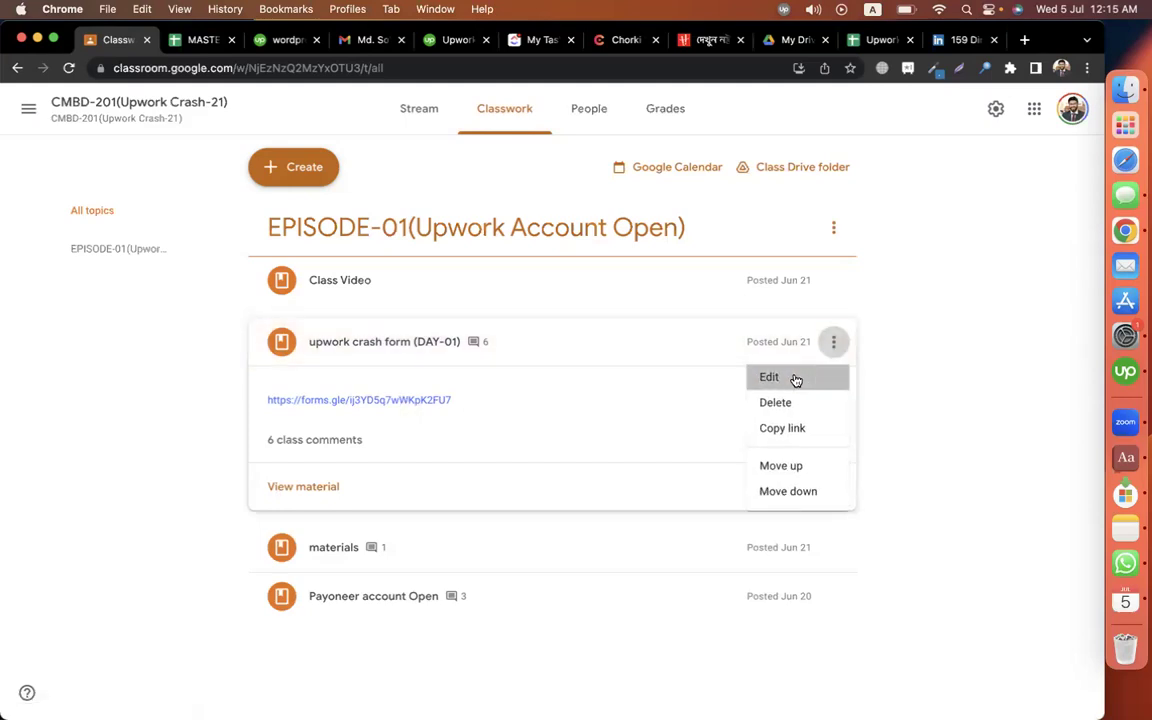
{"action": "left_click", "coordinate": [795, 378]}
Copy the post's form link and load it in a new browser tab.
{"action": "left_click", "coordinate": [447, 265]}
{"action": "key", "text": "super+a"}
{"action": "key", "text": "super+c"}
{"action": "key", "text": "super+t"}
{"action": "key", "text": "super+v"}
{"action": "key", "text": "Return"}
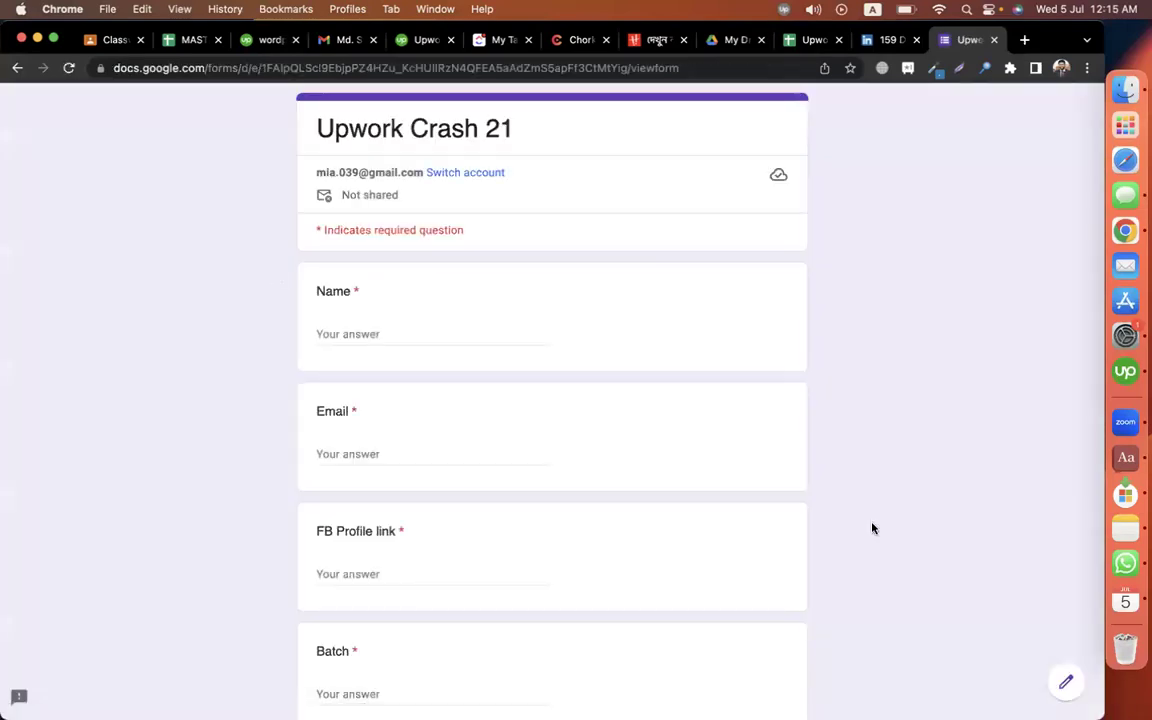
Make a copy of the Upwork Crash 21 form, dropping 'Copy of' and replacing 'Tracking Sheet' with 'DAY-0'.
{"action": "left_click", "coordinate": [1066, 681]}
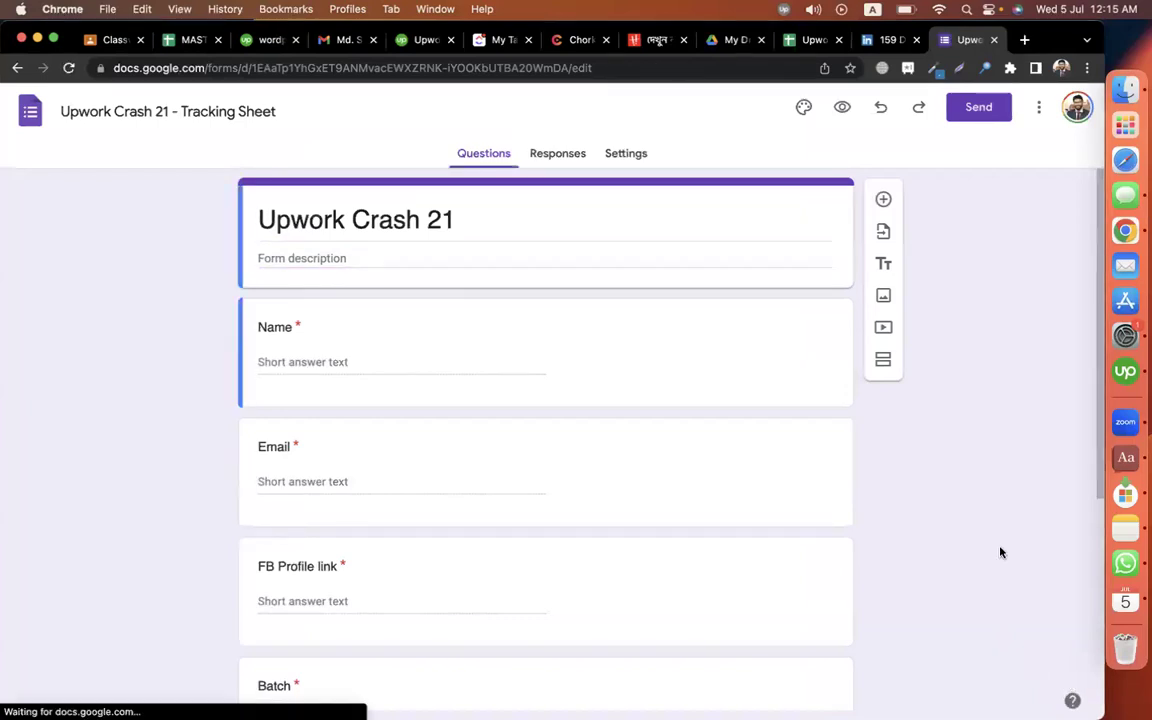
{"action": "left_click", "coordinate": [1039, 107]}
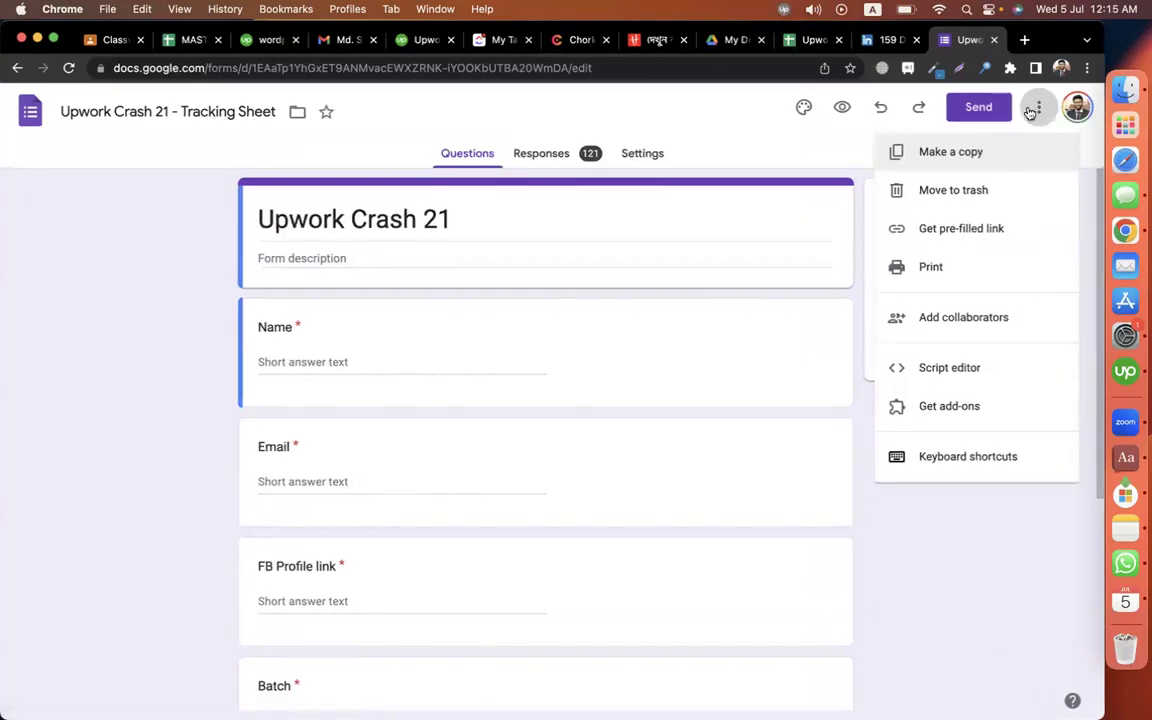
{"action": "left_click", "coordinate": [975, 153]}
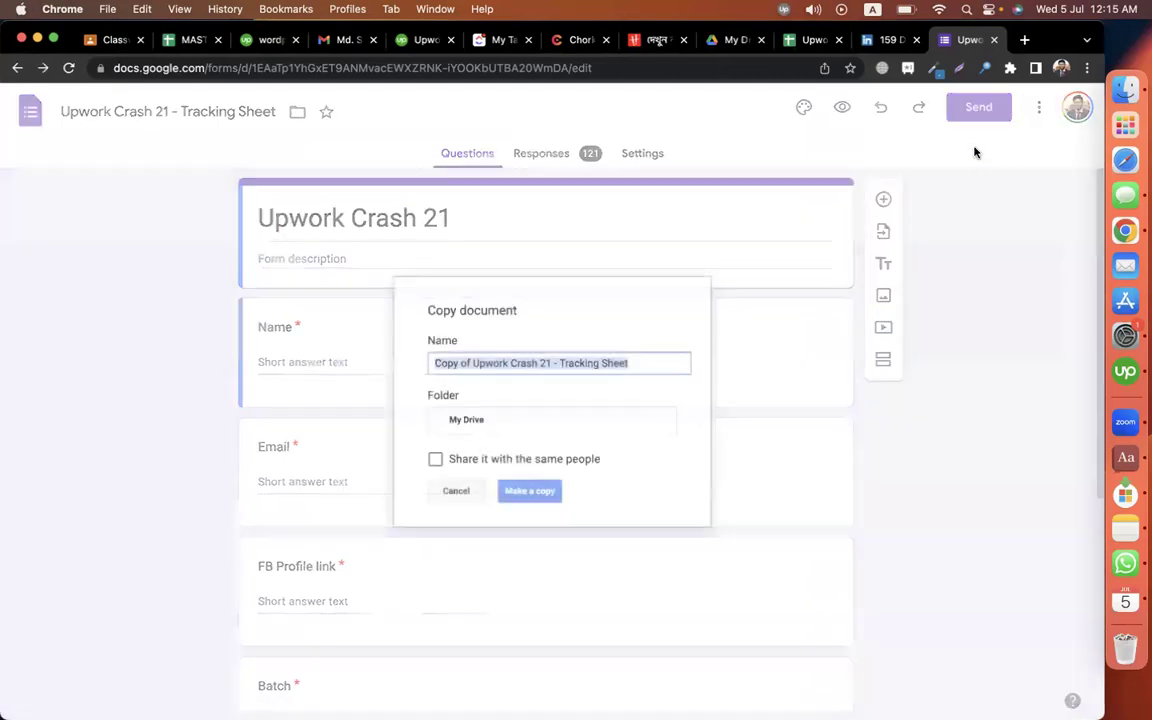
{"action": "left_click", "coordinate": [577, 365]}
{"action": "left_click_drag", "start_coordinate": [473, 366], "coordinate": [431, 364]}
{"action": "key", "text": "BackSpace"}
{"action": "left_click", "coordinate": [527, 493]}
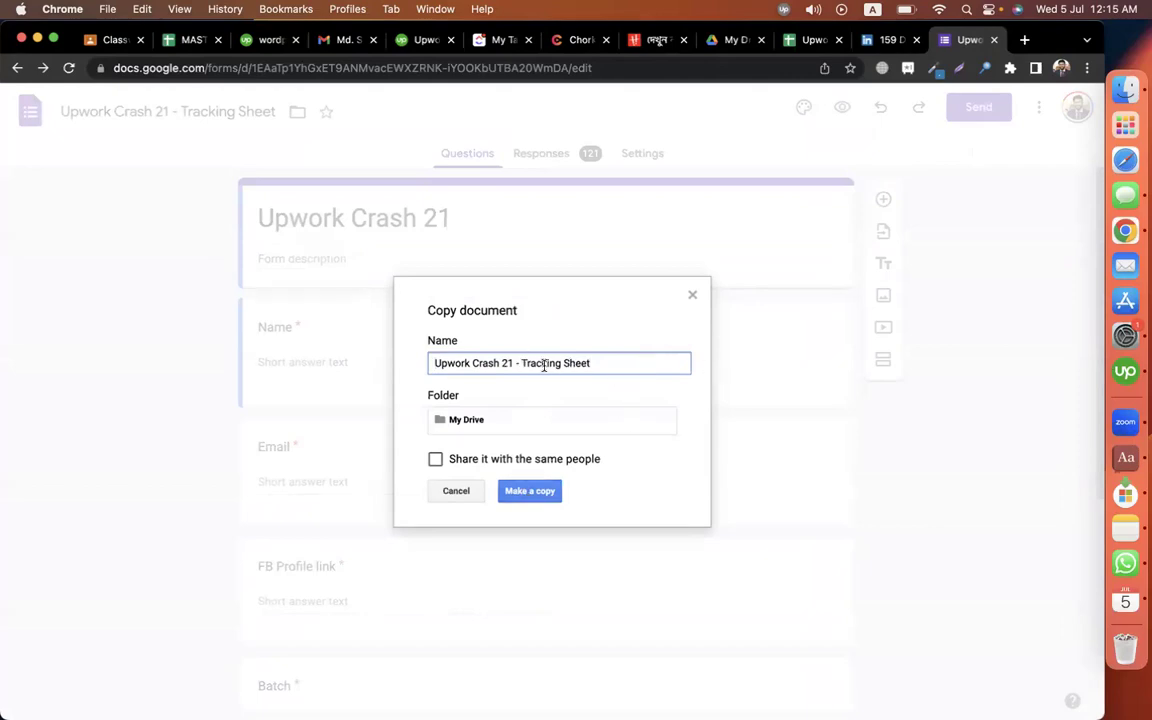
{"action": "left_click_drag", "start_coordinate": [522, 363], "coordinate": [595, 363]}
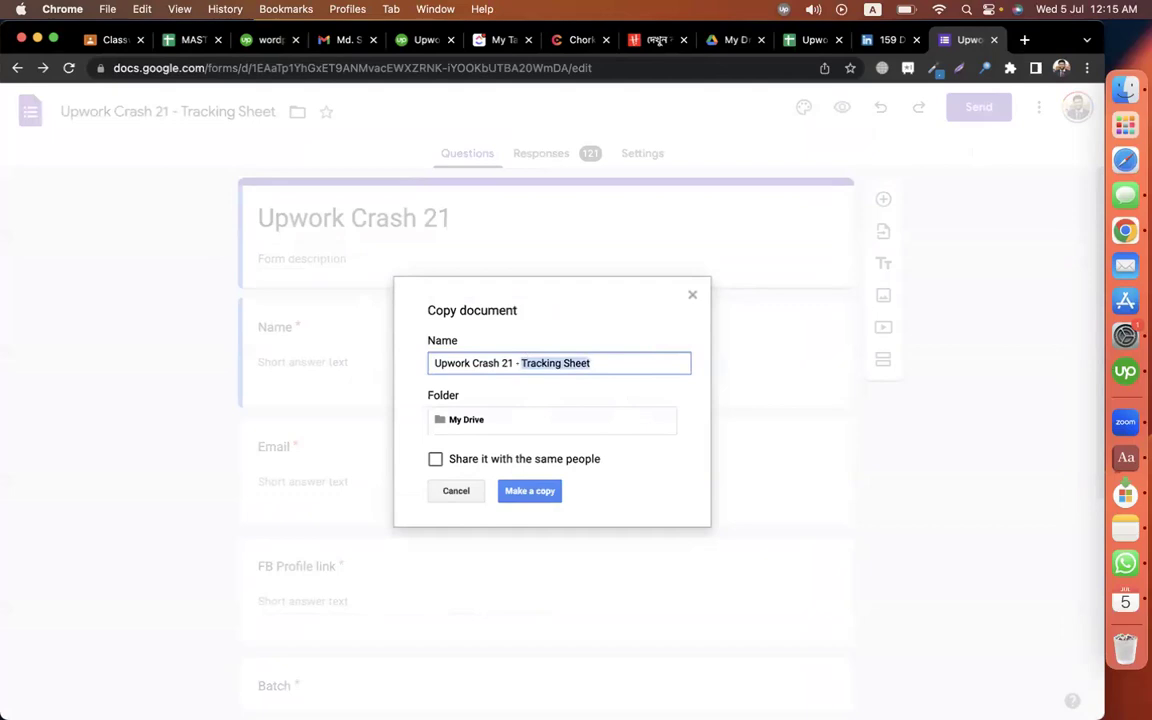
{"action": "type", "text": "DAY-0"}
{"action": "key", "text": "Return"}
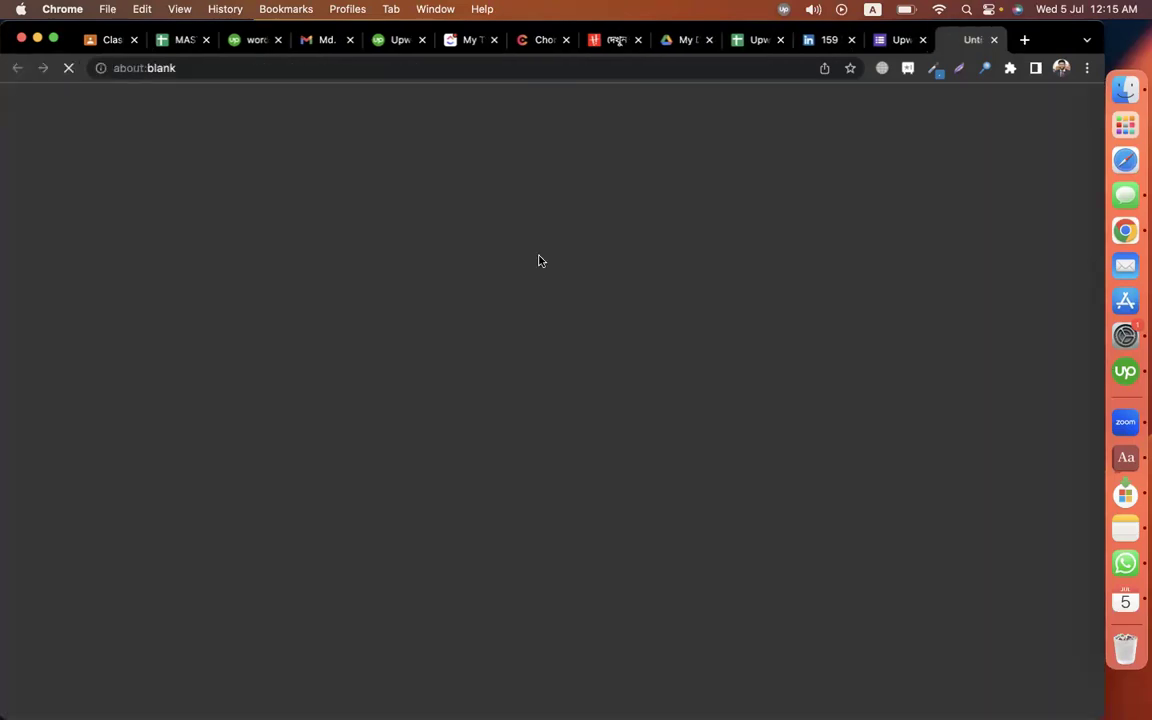
Duplicate the Upwork profile link question and retitle the copy 'Specialized profile done?'.
{"action": "left_click", "coordinate": [906, 46]}
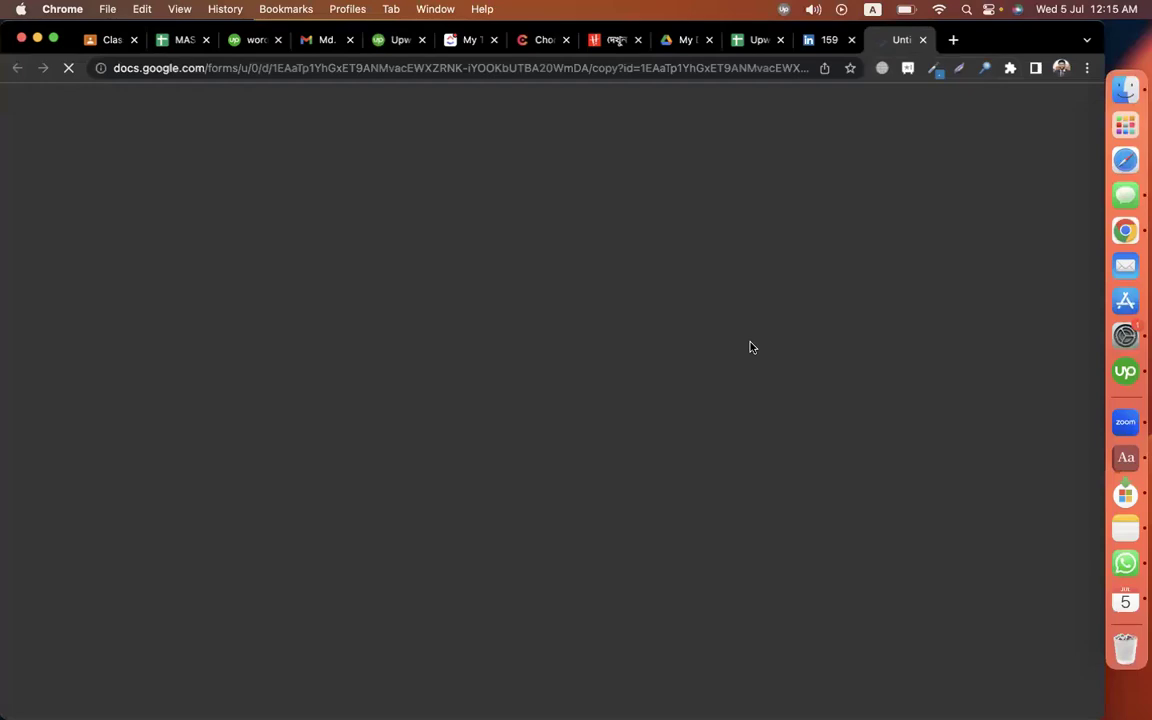
{"action": "scroll", "coordinate": [884, 502], "scroll_direction": "down", "scroll_amount": 5}
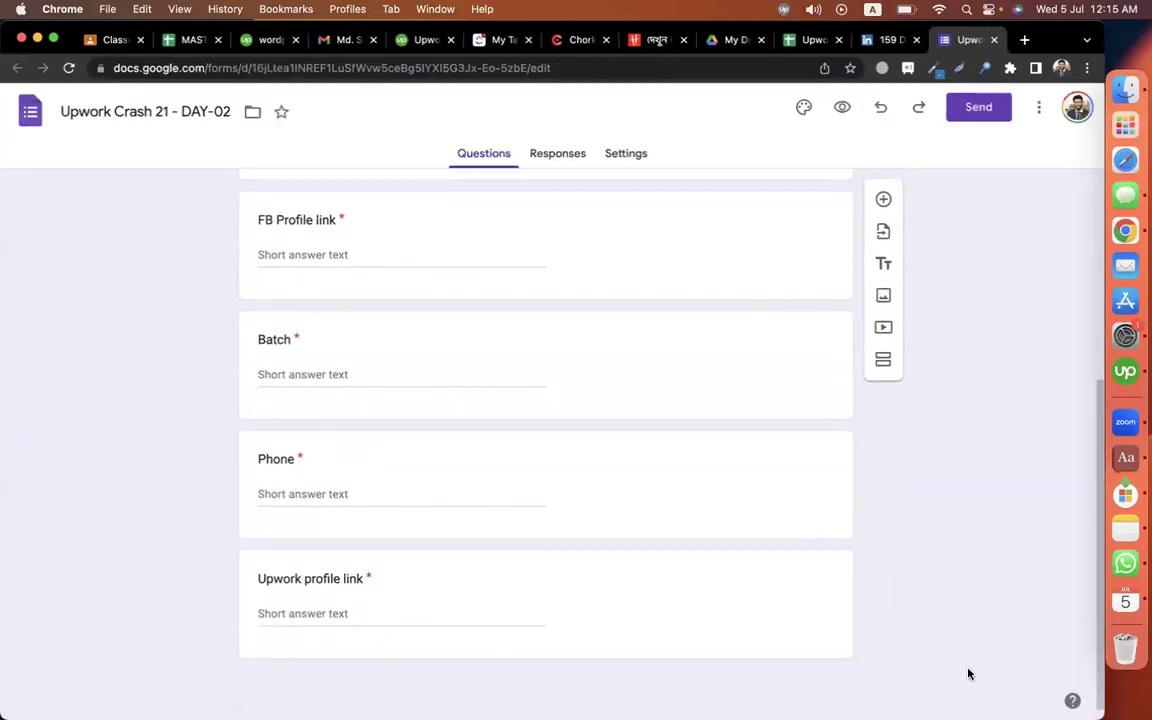
{"action": "left_click", "coordinate": [322, 576]}
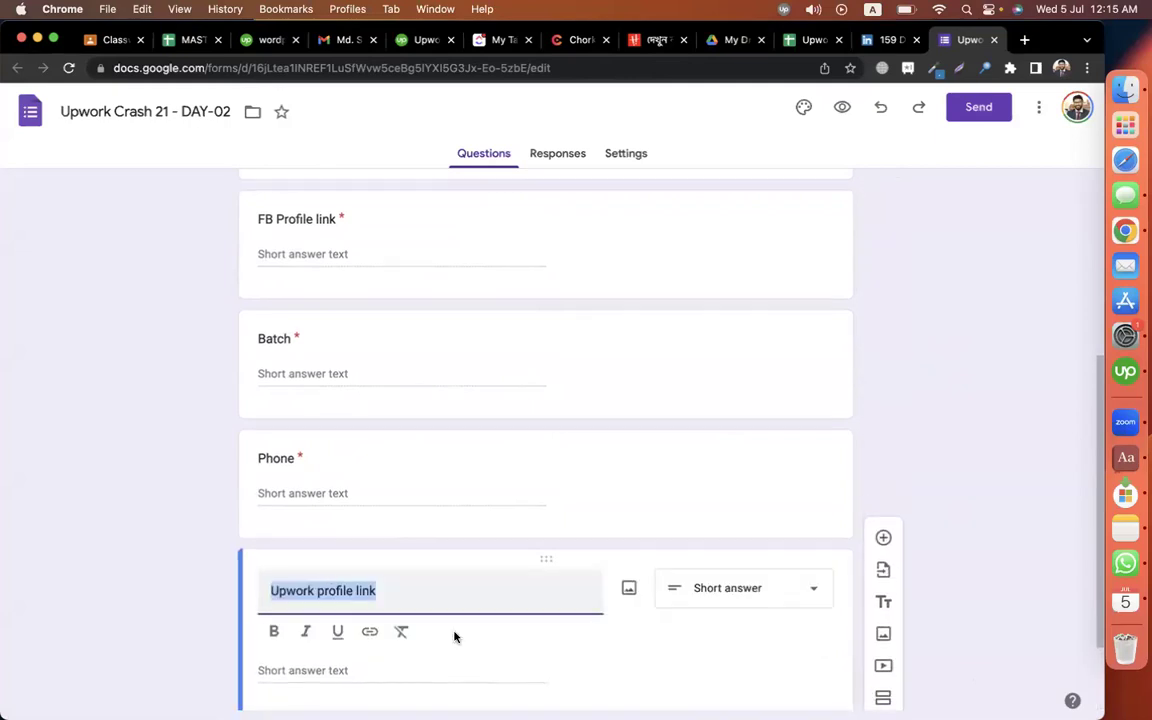
{"action": "left_click", "coordinate": [626, 632]}
{"action": "triple_click", "coordinate": [398, 627]}
{"action": "type", "text": "Special"}
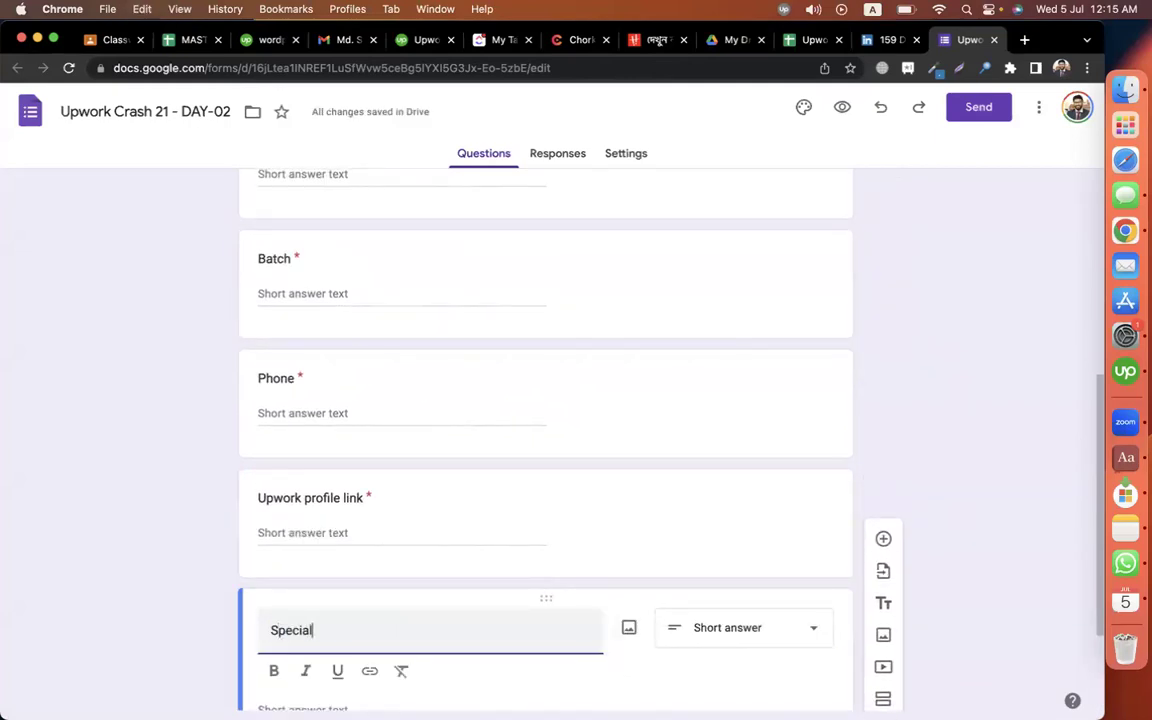
{"action": "type", "text": "ized profile fdi"}
{"action": "type", "text": "?"}
Turn that question into checkboxes with YES and NO as its only options.
{"action": "scroll", "coordinate": [700, 600], "scroll_direction": "down", "scroll_amount": 2}
{"action": "left_click", "coordinate": [707, 528]}
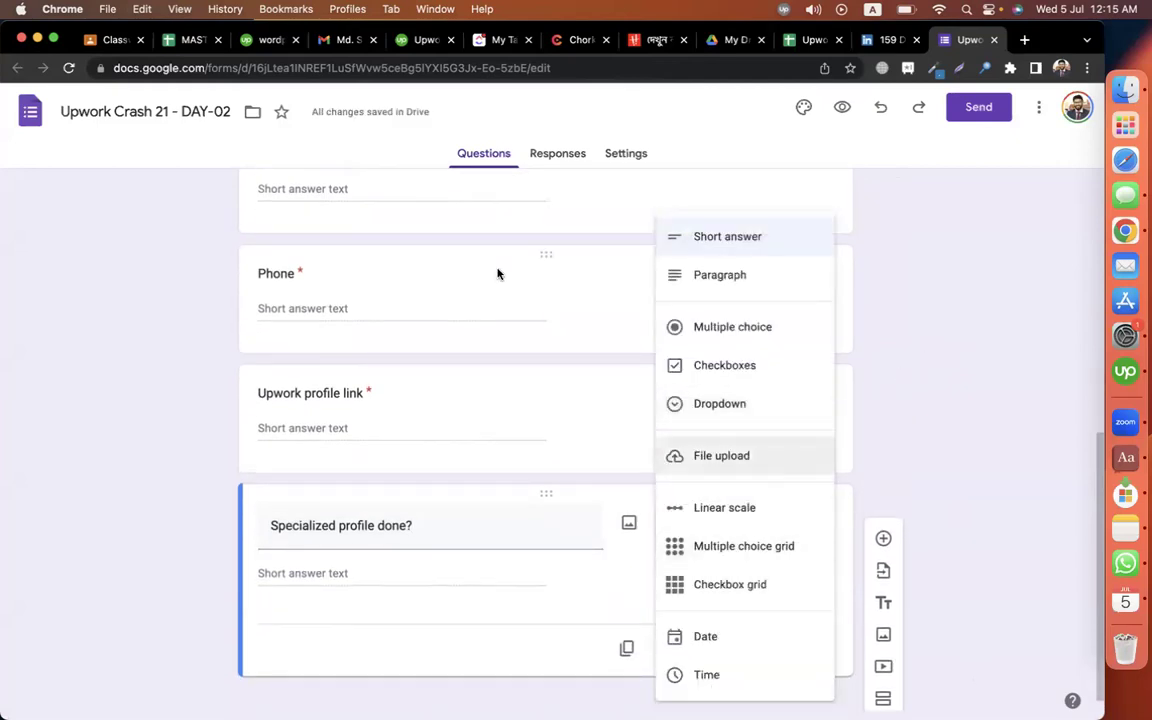
{"action": "left_click", "coordinate": [735, 365]}
{"action": "left_click", "coordinate": [319, 533]}
{"action": "type", "text": "YES"}
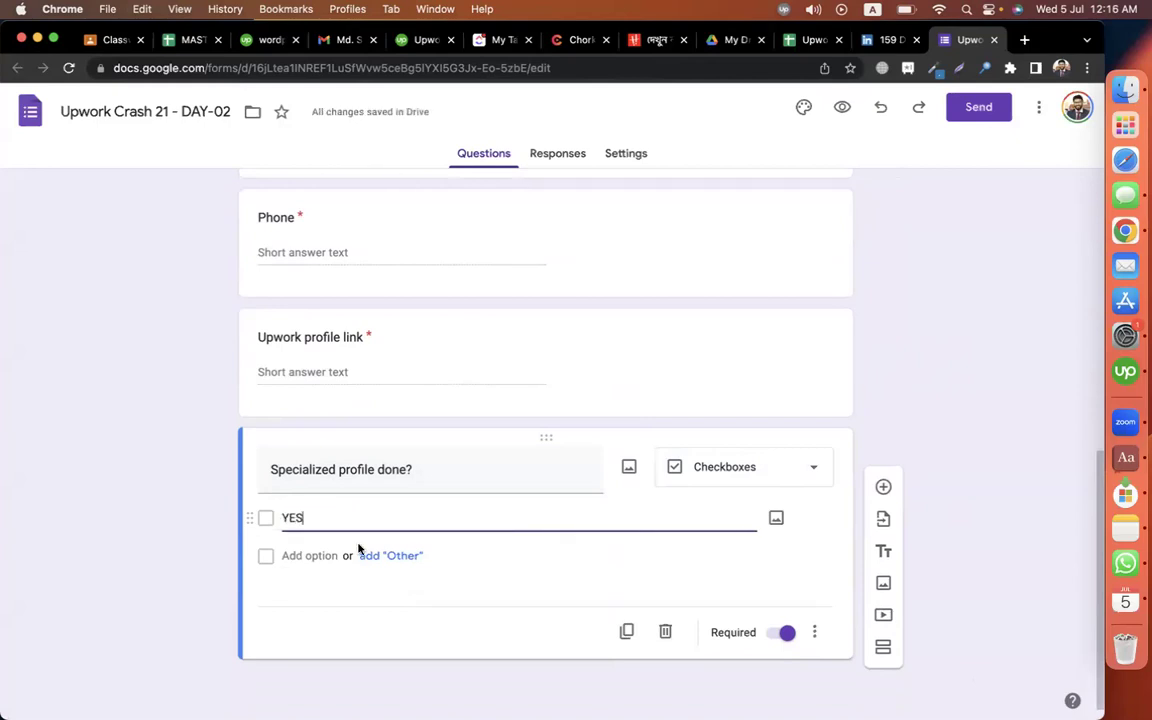
{"action": "left_click", "coordinate": [386, 560]}
{"action": "left_click", "coordinate": [334, 596]}
{"action": "type", "text": "NO"}
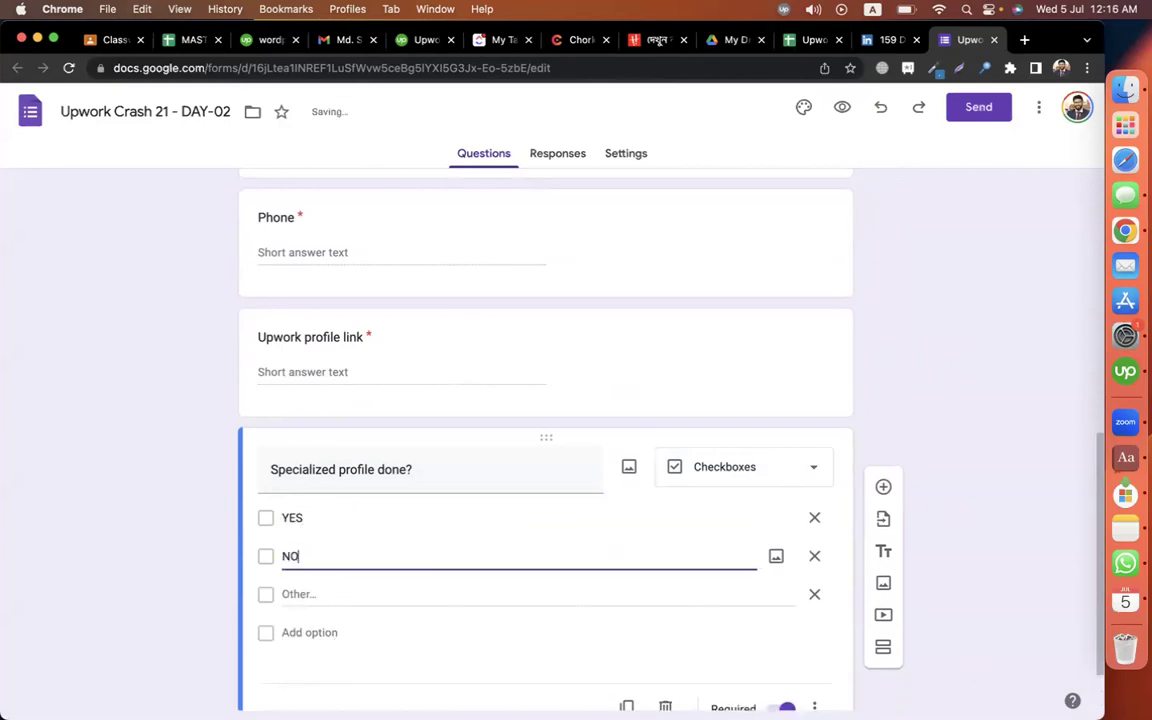
{"action": "left_click", "coordinate": [814, 594]}
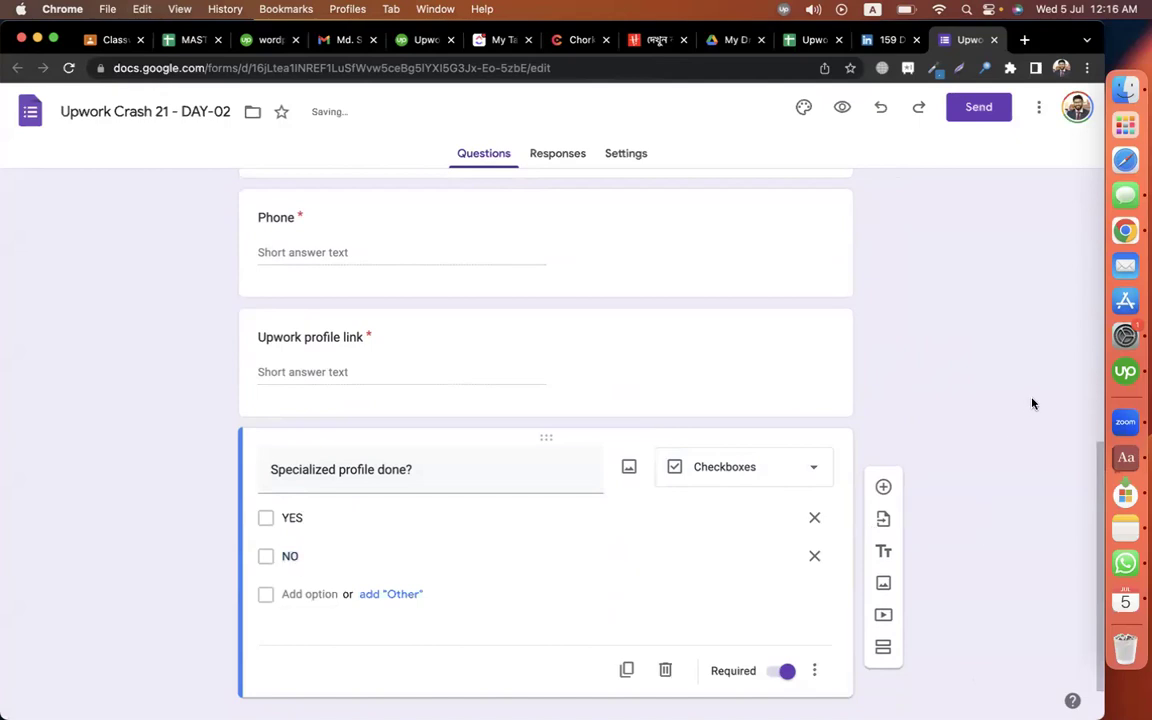
Duplicate it twice more, titling the copies 'Testimonial done?' and 'Certificates 2ta done?'.
{"action": "left_click", "coordinate": [626, 669]}
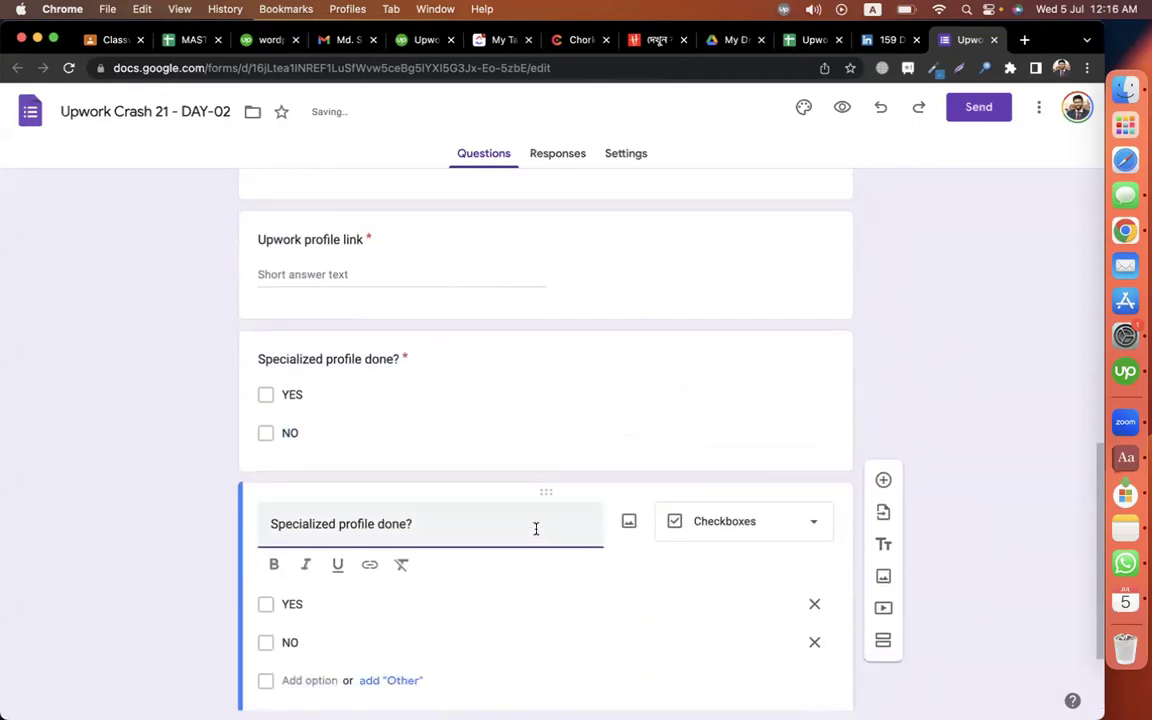
{"action": "triple_click", "coordinate": [414, 401]}
{"action": "type", "text": "Testimonial"}
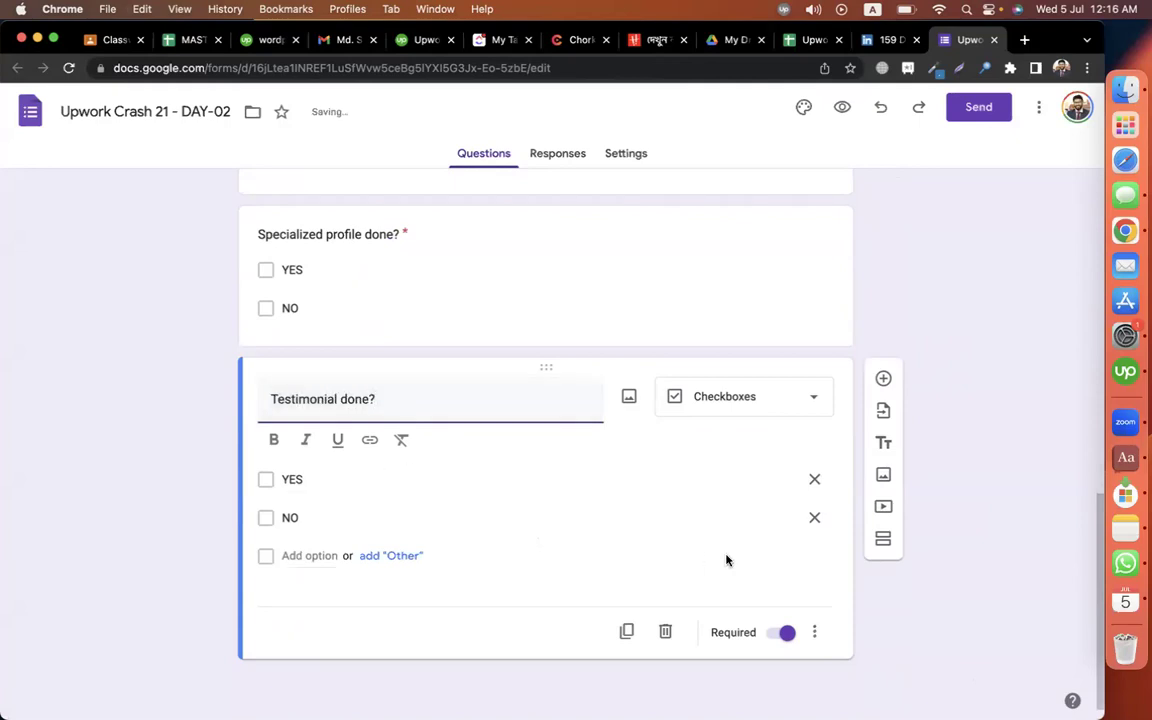
{"action": "left_click", "coordinate": [626, 631]}
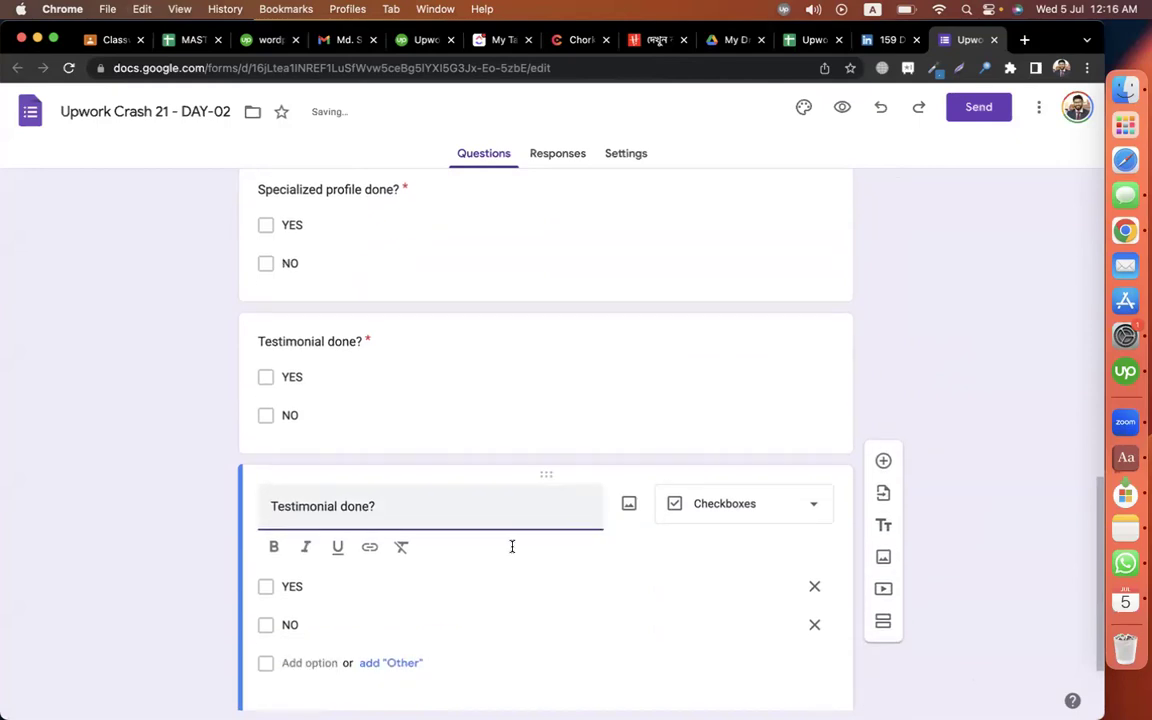
{"action": "double_click", "coordinate": [311, 424]}
{"action": "type", "text": "Certificates 2ta"}
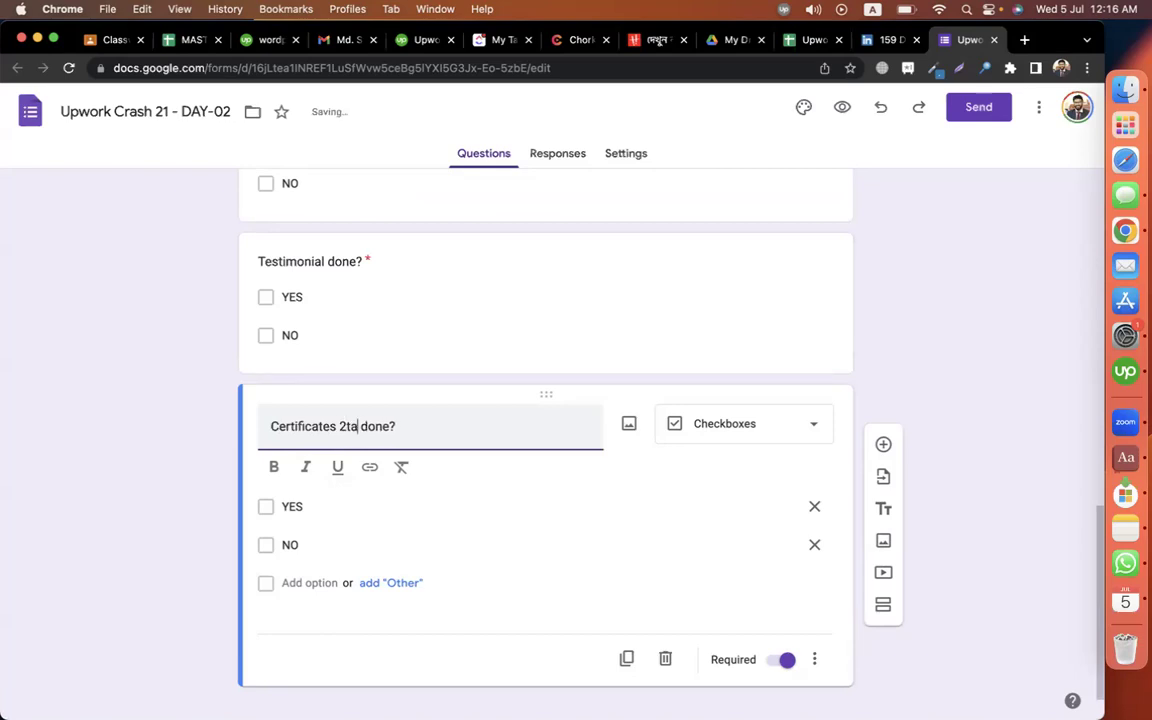
{"action": "left_click", "coordinate": [1011, 260]}
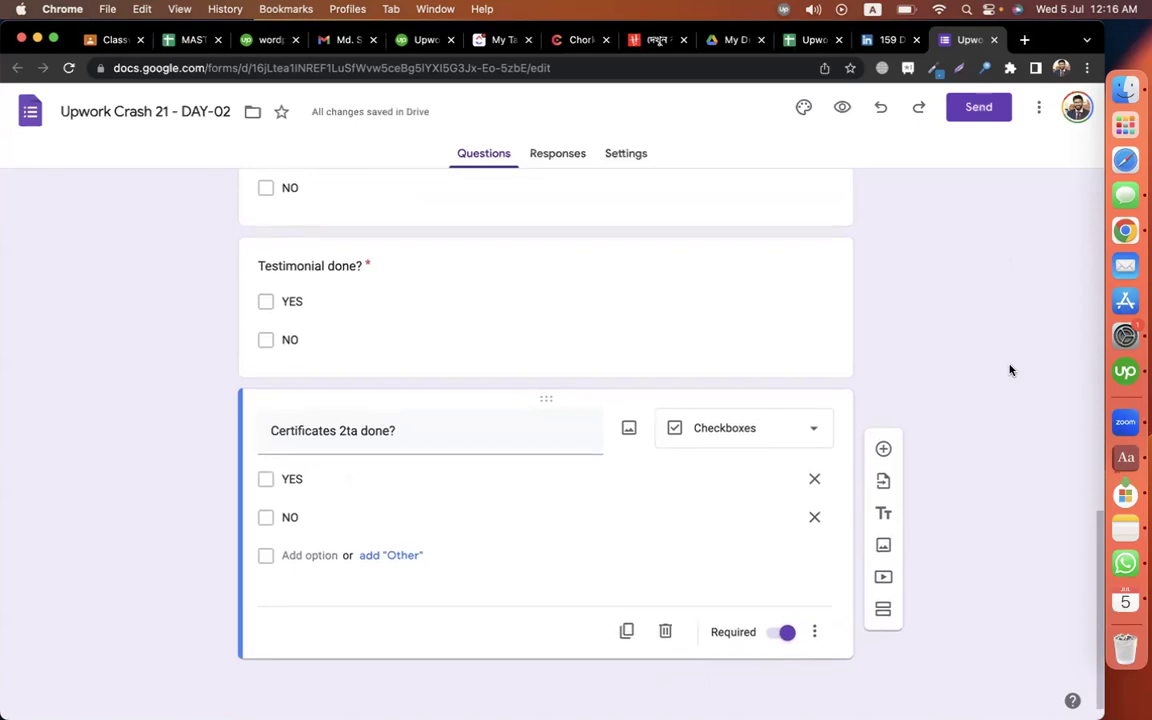
{"action": "scroll", "coordinate": [1010, 370], "scroll_direction": "up", "scroll_amount": 5}
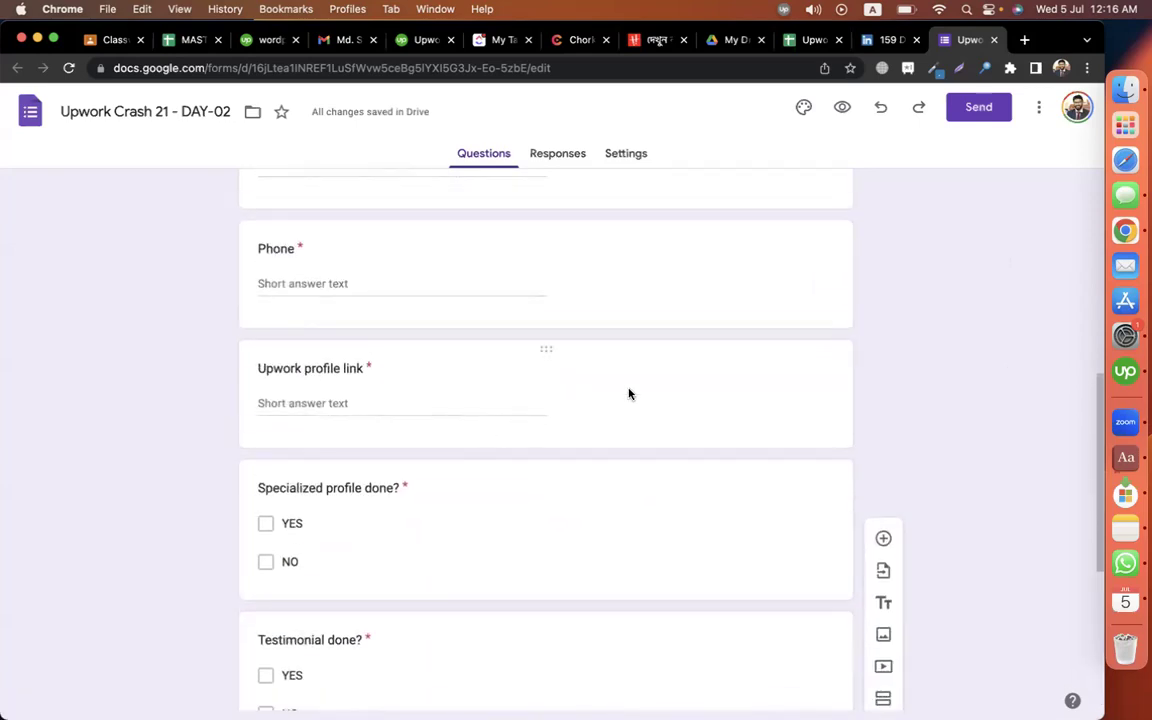
{"action": "scroll", "coordinate": [955, 300], "scroll_direction": "up", "scroll_amount": 10}
Change the form heading to 'Upwork Crash 21 - DAY-02' using the file name's DAY-02 suffix.
{"action": "left_click", "coordinate": [982, 108]}
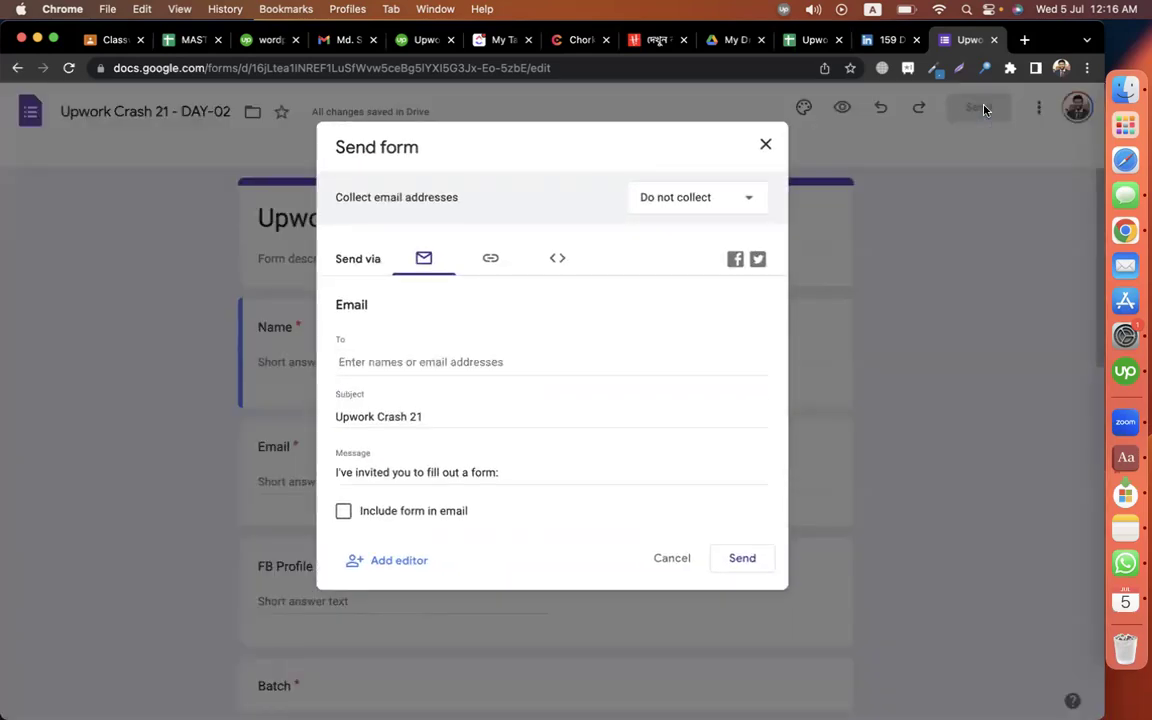
{"action": "left_click", "coordinate": [765, 144]}
{"action": "left_click", "coordinate": [172, 111]}
{"action": "key", "text": "super+shift+Right"}
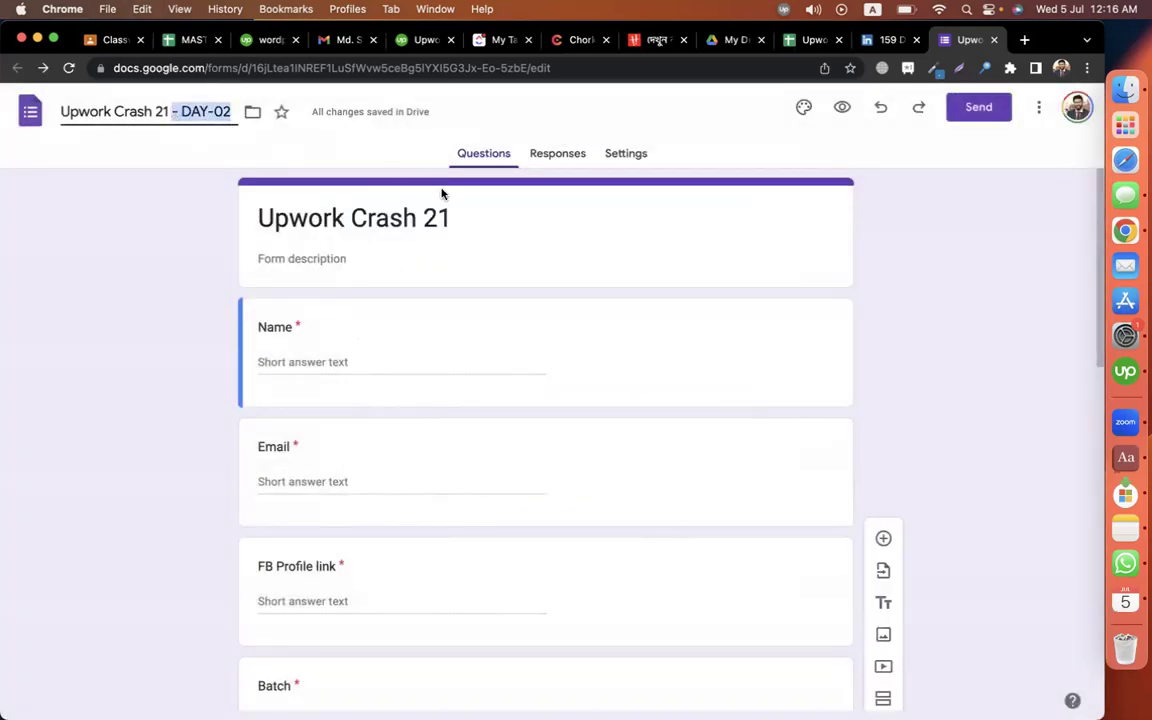
{"action": "left_click", "coordinate": [451, 216]}
{"action": "type", "text": "n-"}
{"action": "key", "text": "super+v"}
{"action": "left_click", "coordinate": [467, 218]}
{"action": "key", "text": "Delete"}
{"action": "key", "text": "BackSpace"}
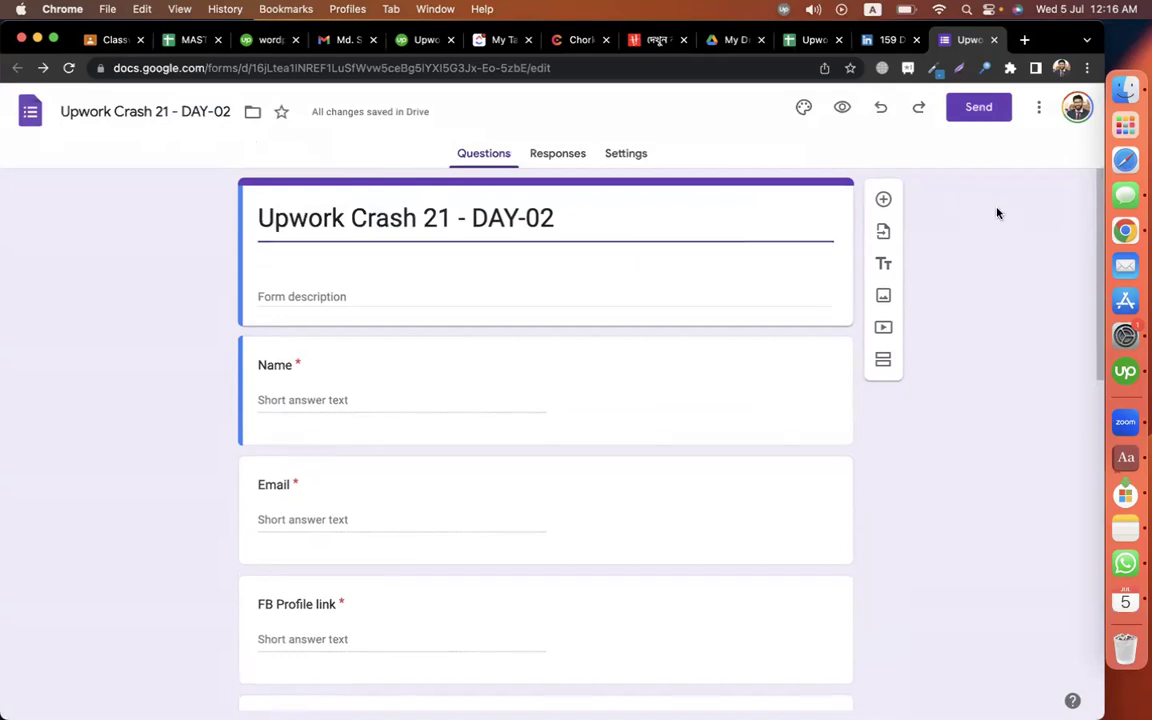
Copy the form's shortened share link and return to the Google Classroom tab.
{"action": "left_click", "coordinate": [979, 110]}
{"action": "left_click", "coordinate": [490, 258]}
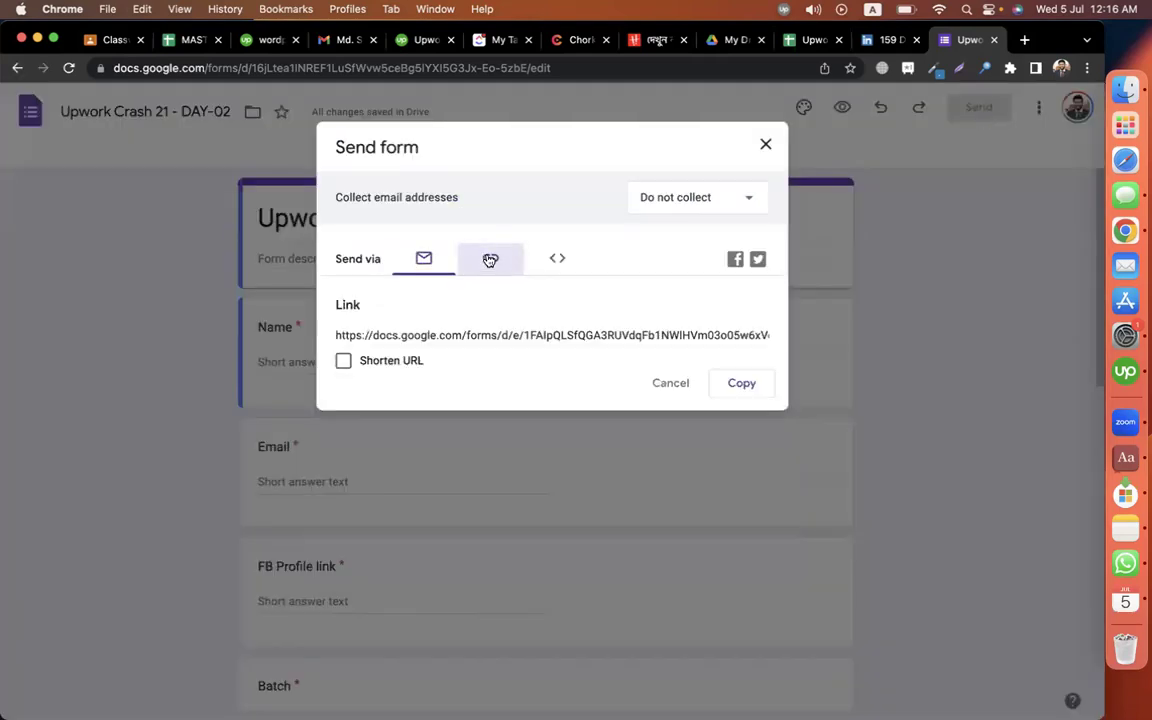
{"action": "left_click", "coordinate": [343, 360]}
{"action": "left_click", "coordinate": [741, 383]}
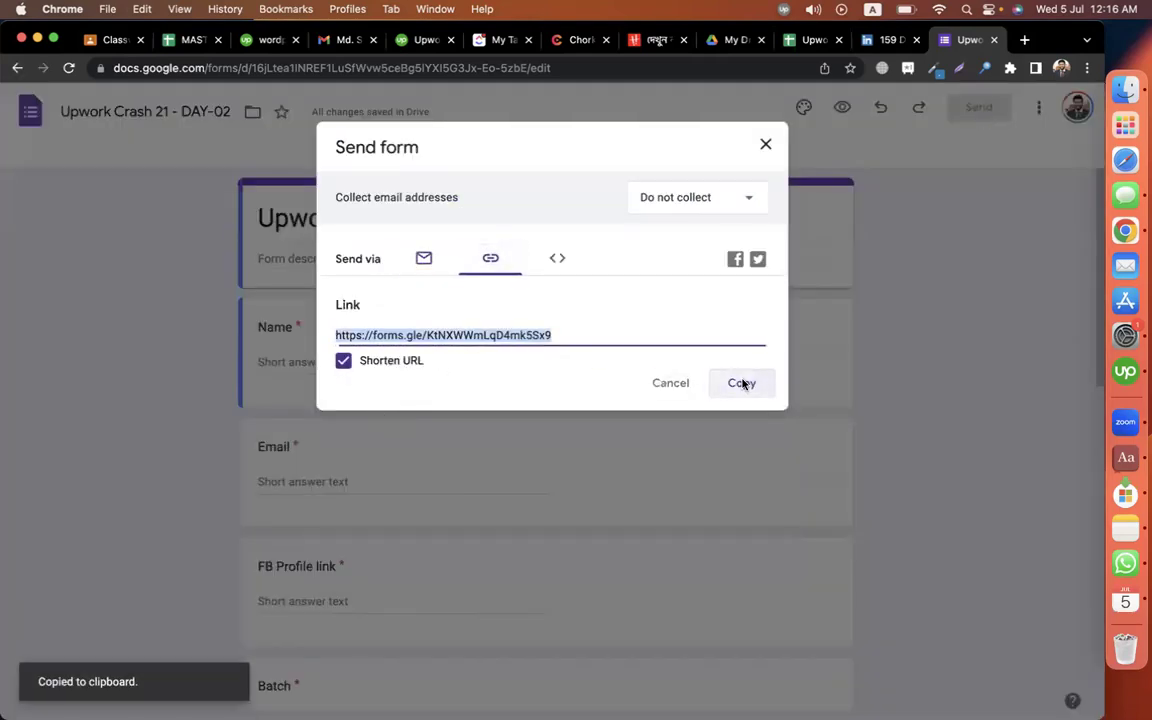
{"action": "left_click", "coordinate": [765, 145]}
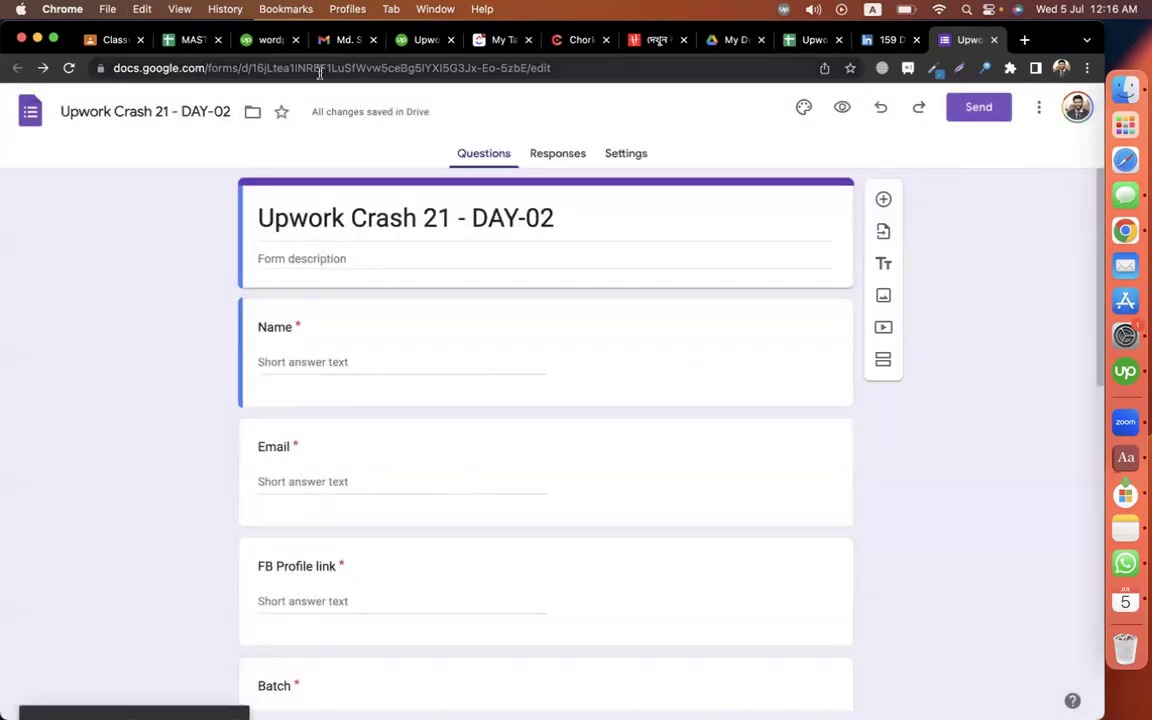
{"action": "left_click", "coordinate": [86, 42]}
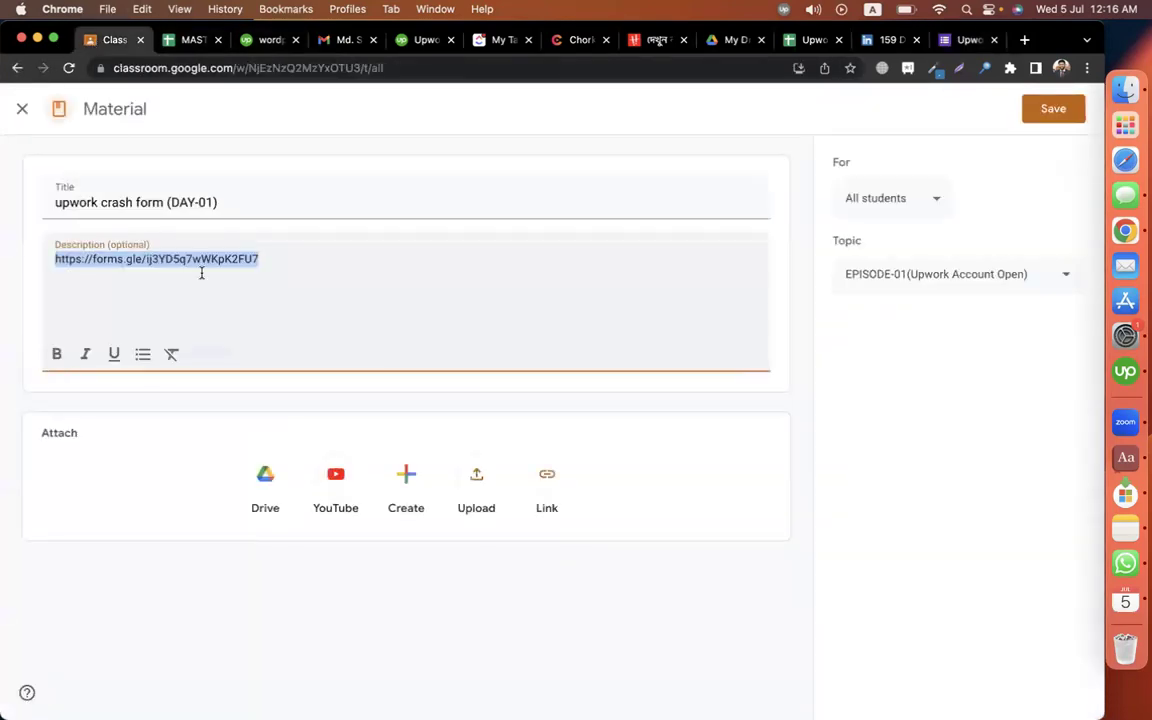
Discard the open material and add the topic 'EPISODE-02(UPWORK SPECIALIZED PROFILE…' covering certificates and testimonials.
{"action": "left_click", "coordinate": [22, 109]}
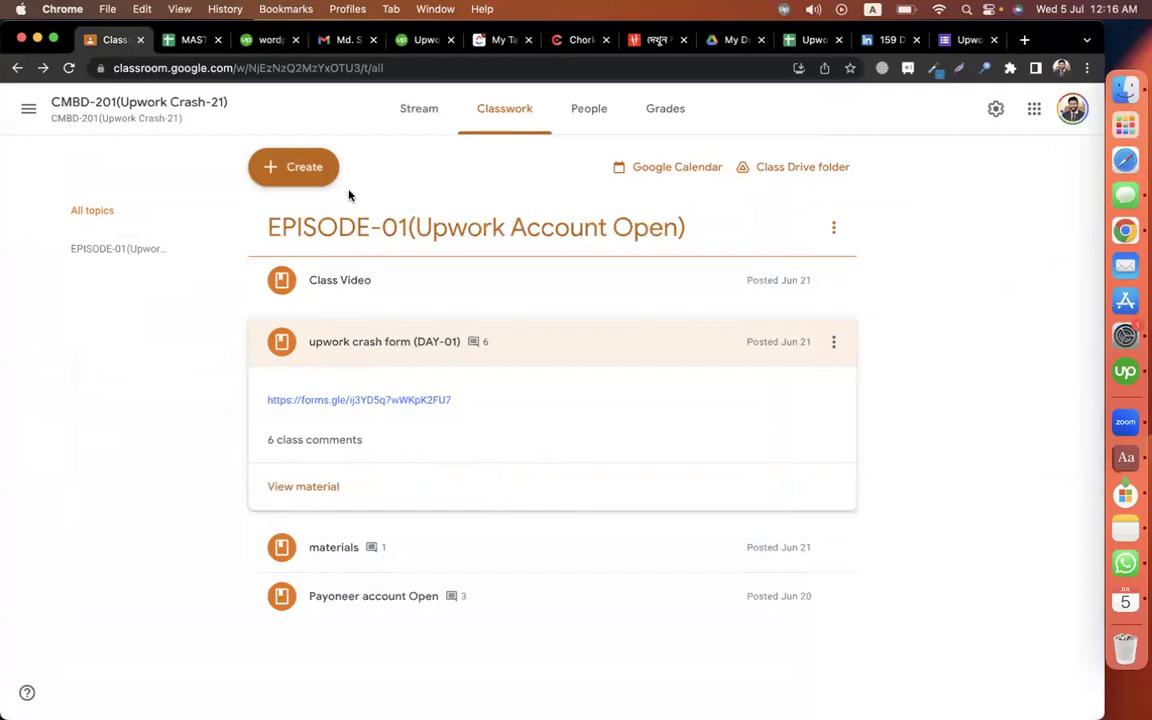
{"action": "left_click", "coordinate": [318, 172]}
{"action": "left_click", "coordinate": [371, 424]}
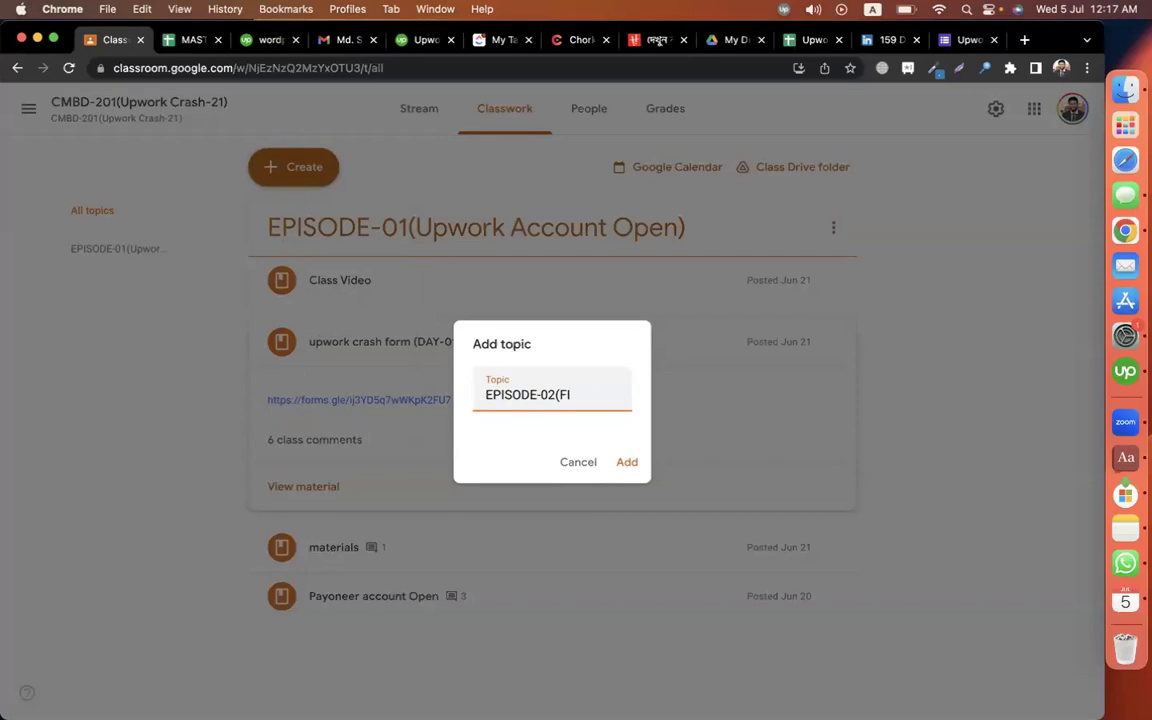
{"action": "type", "text": "WORK "}
{"action": "type", "text": "SPECIALIZED P"}
{"action": "type", "text": "ROFILE)"}
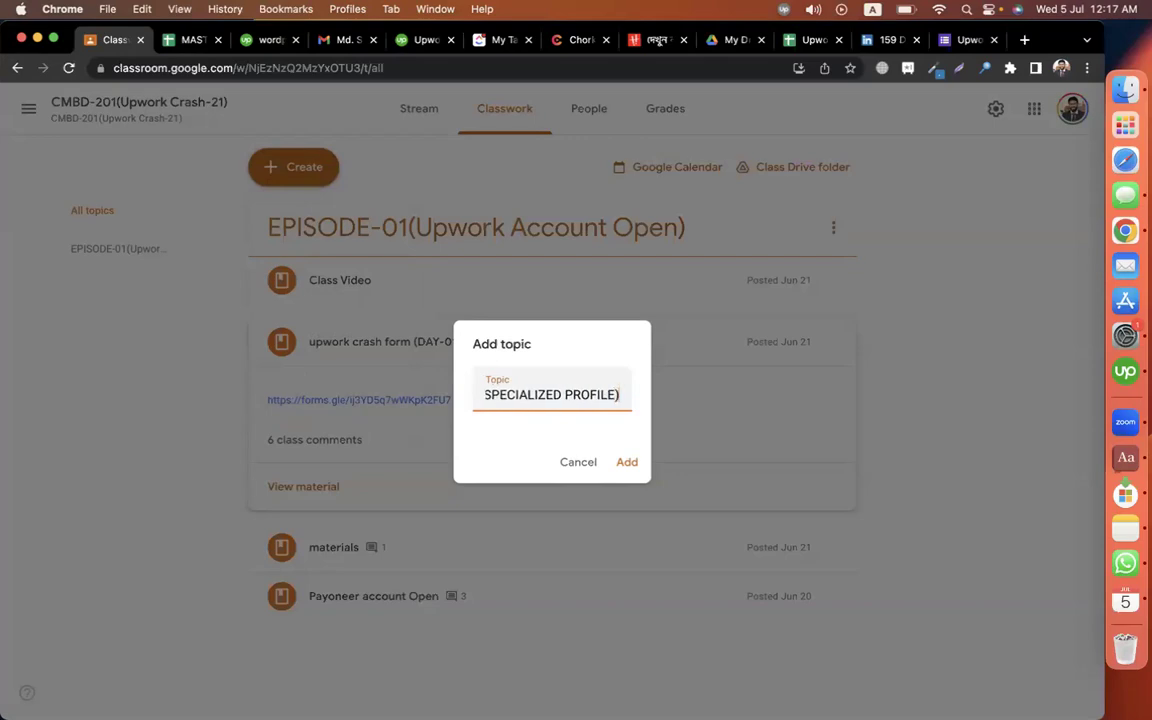
{"action": "type", "text": " _ CERT"}
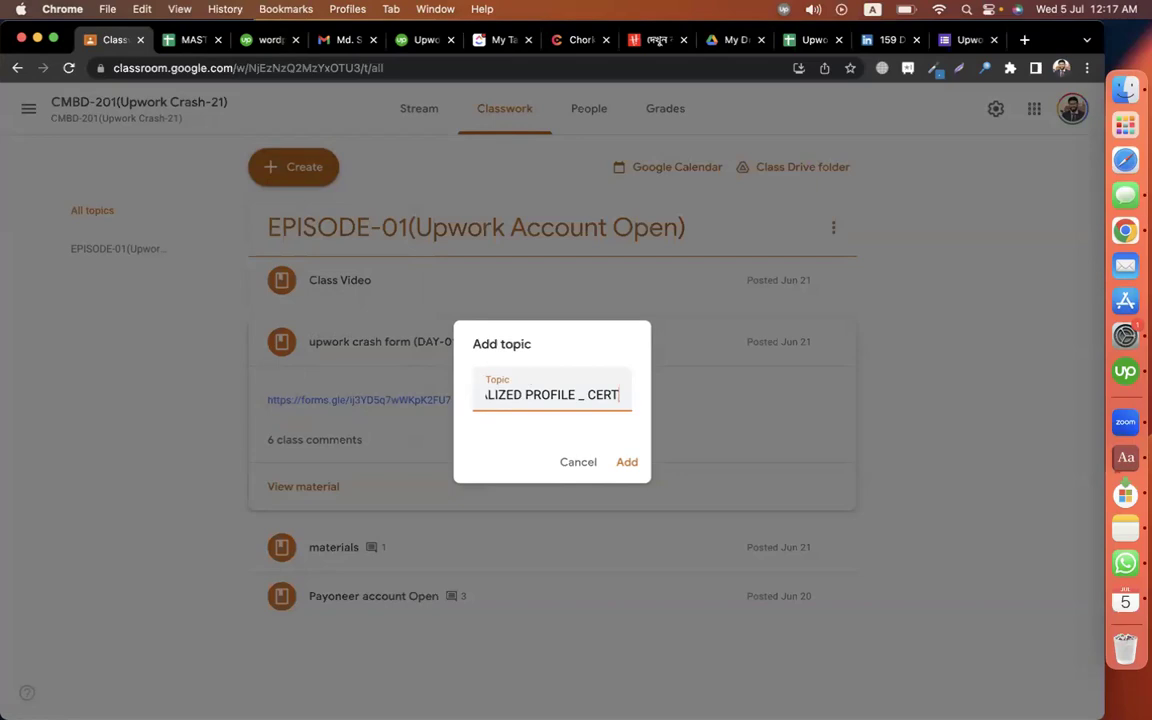
{"action": "type", "text": "IFICATE + "}
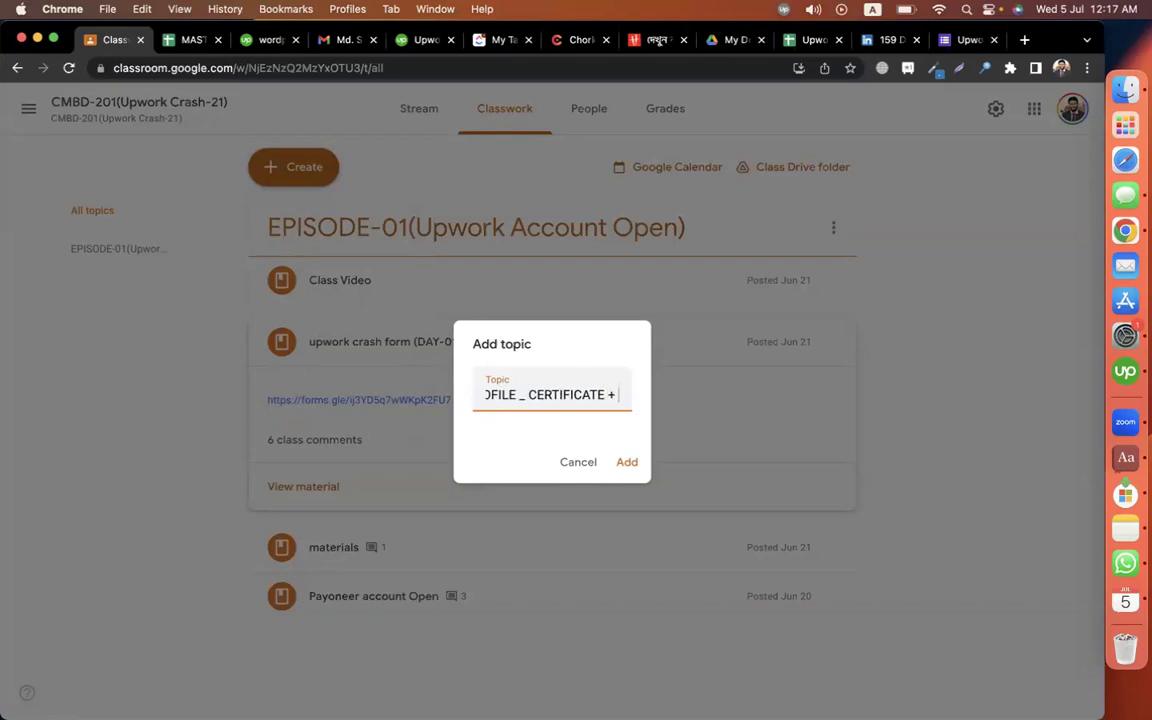
{"action": "type", "text": "+"}
{"action": "left_click_drag", "start_coordinate": [523, 395], "coordinate": [618, 395]}
{"action": "left_click", "coordinate": [618, 395]}
{"action": "type", "text": ")"}
{"action": "type", "text": "TESTI"}
{"action": "type", "text": "MONIAL"}
{"action": "key", "text": "Return"}
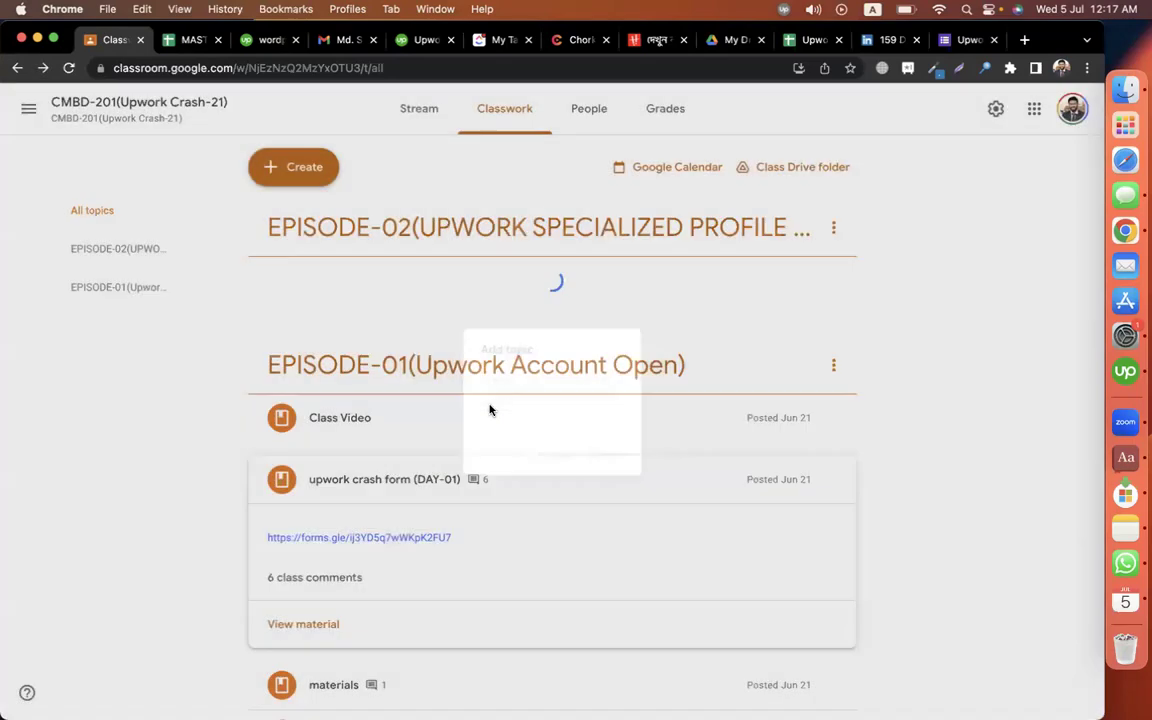